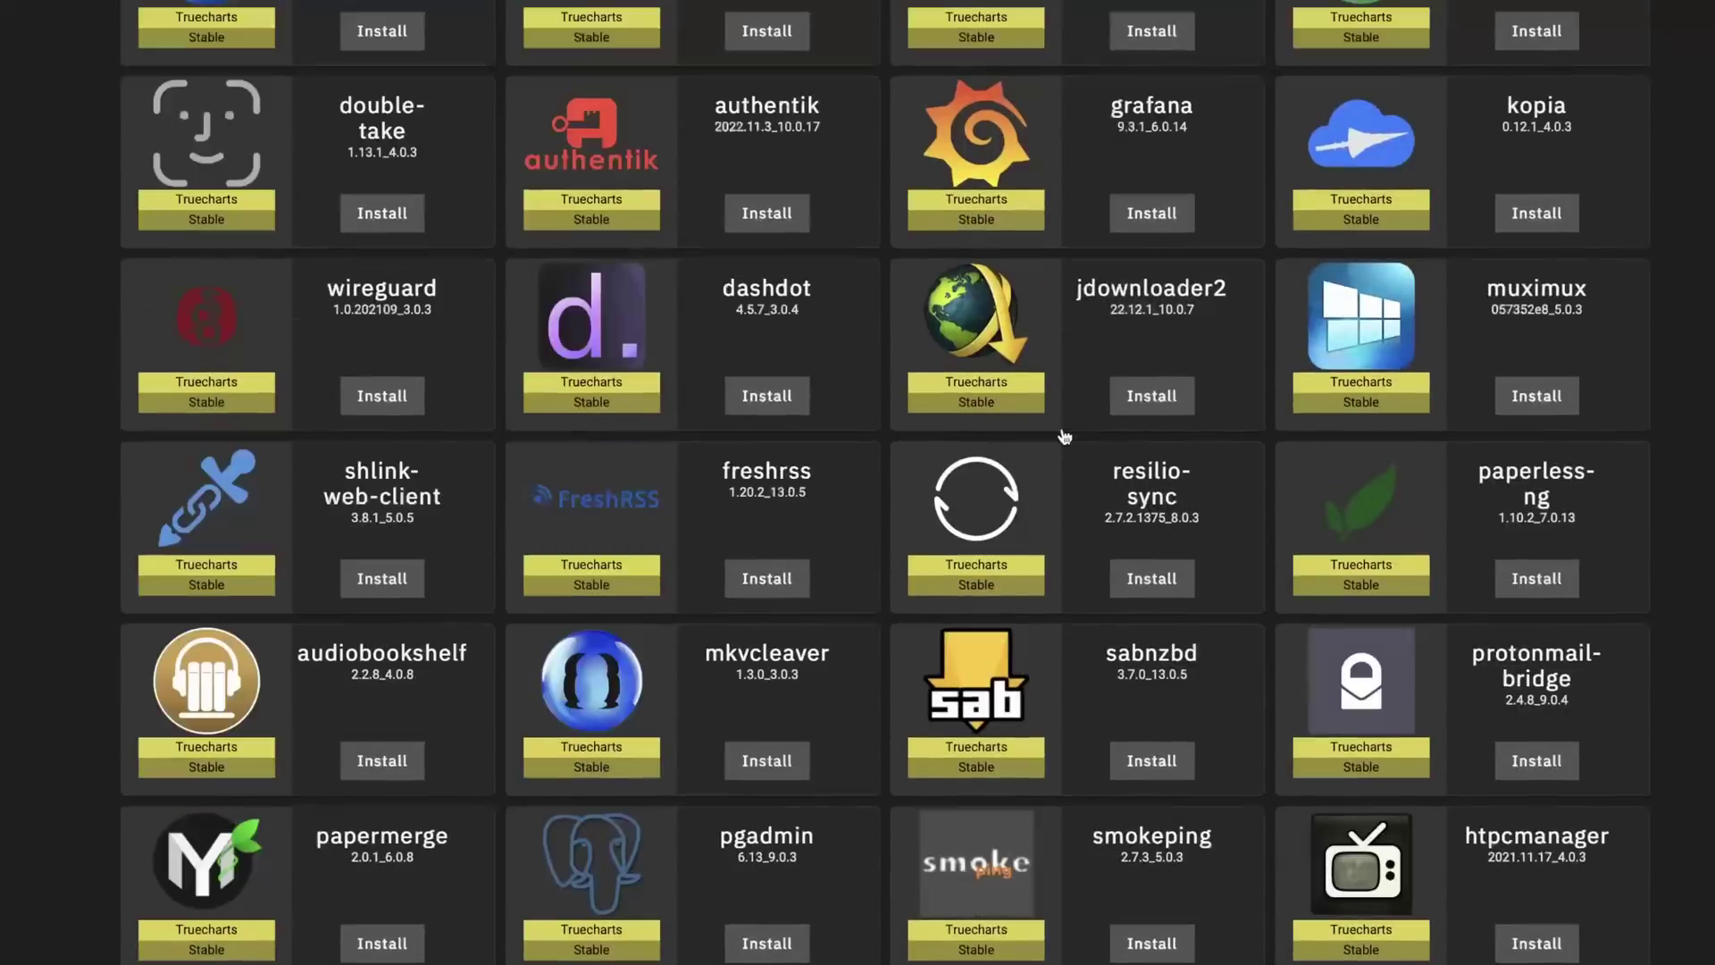
Scroll the Available Applications catalog listing ipfs, syncthing, nextcloud and home-assistant
scroll(1083, 429, "up", 10)
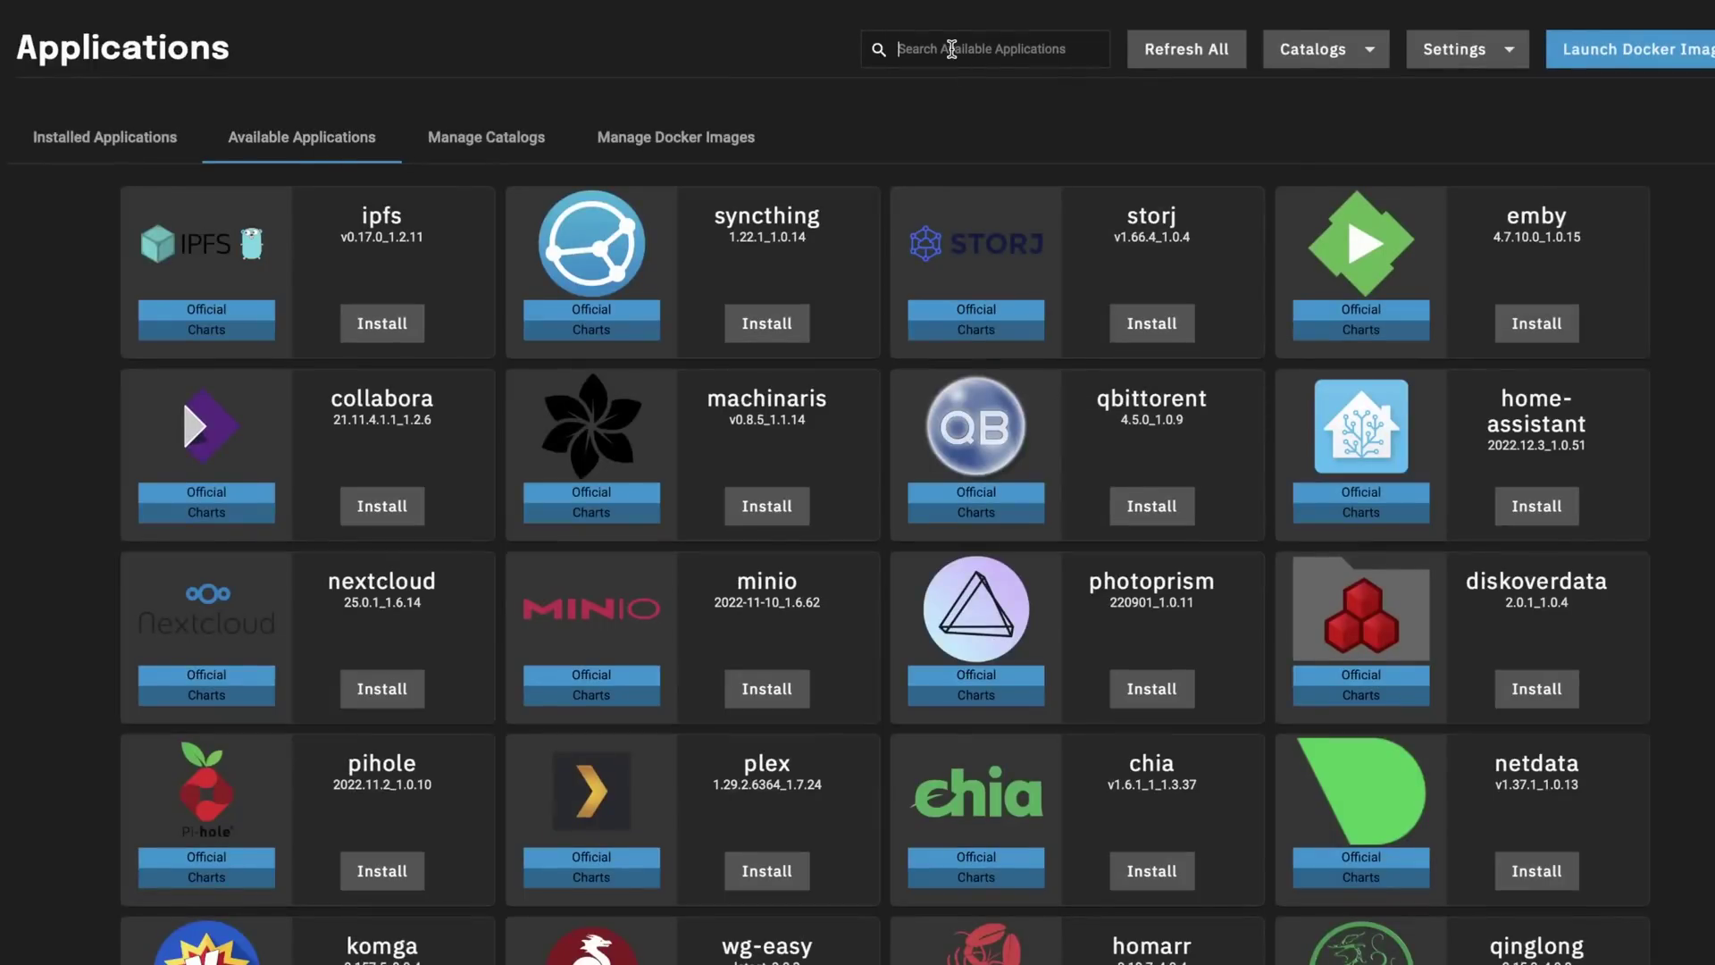
Search the app catalog for 'home-' to filter to the home-assistant entries
left_click(951, 49)
type("home-")
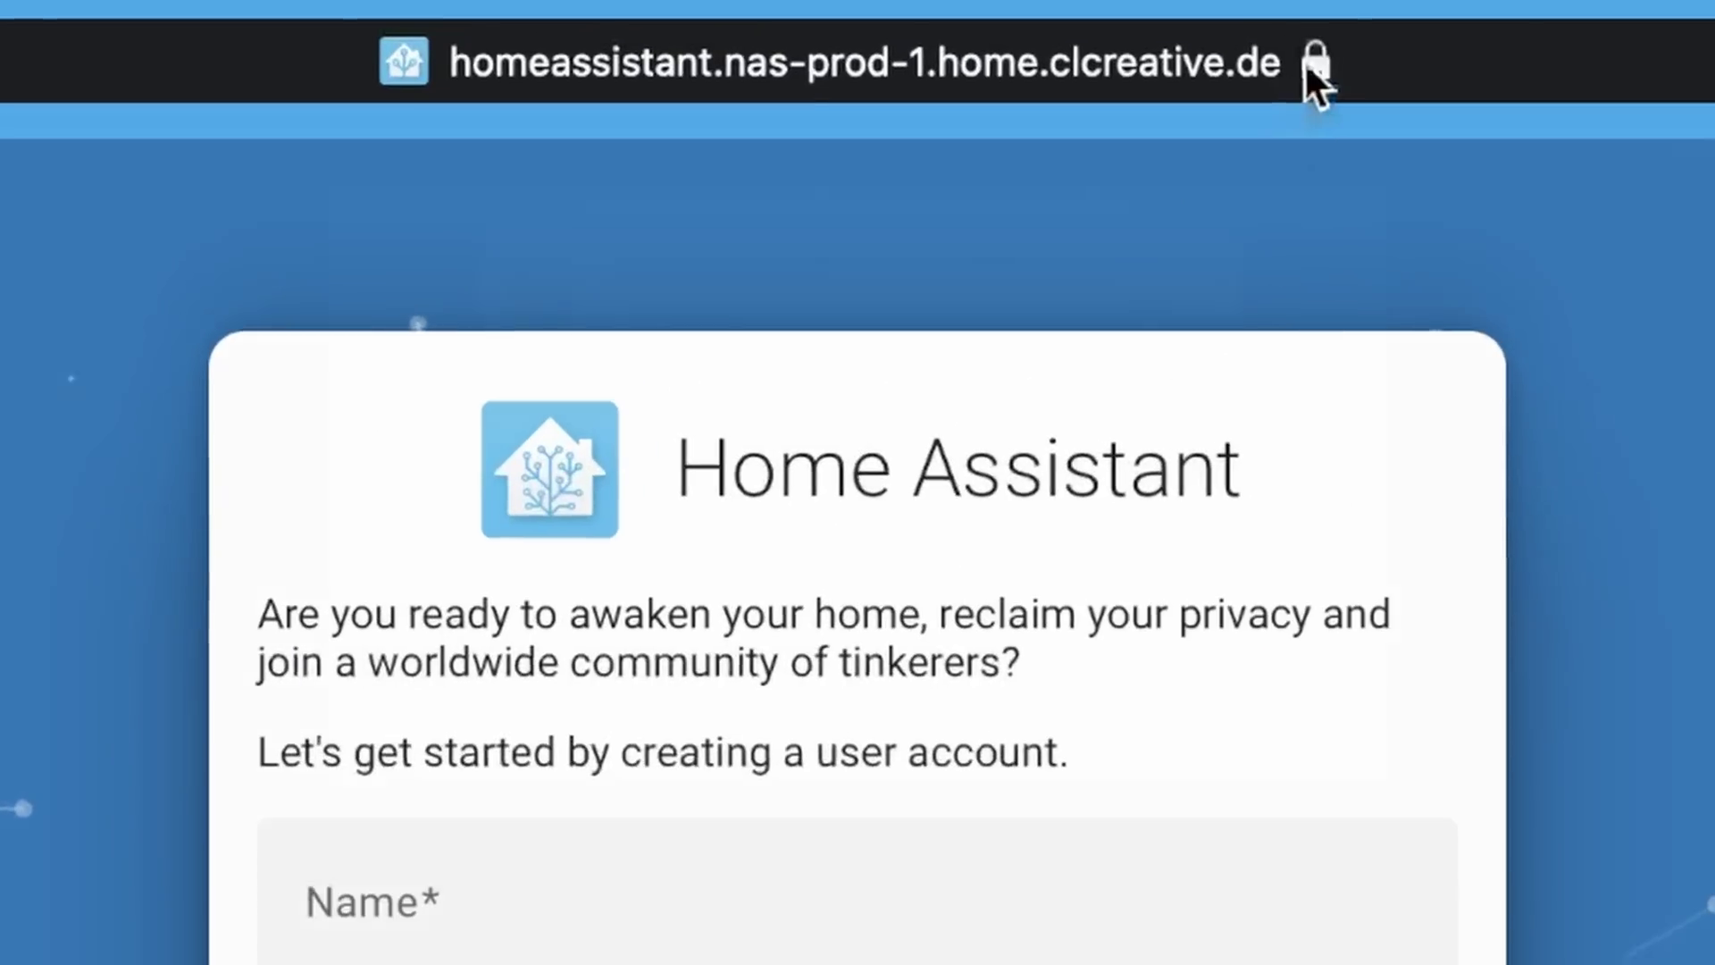
Show the site's certificate and select the R3 intermediate issued under ISRG Root X1
left_click(1048, 29)
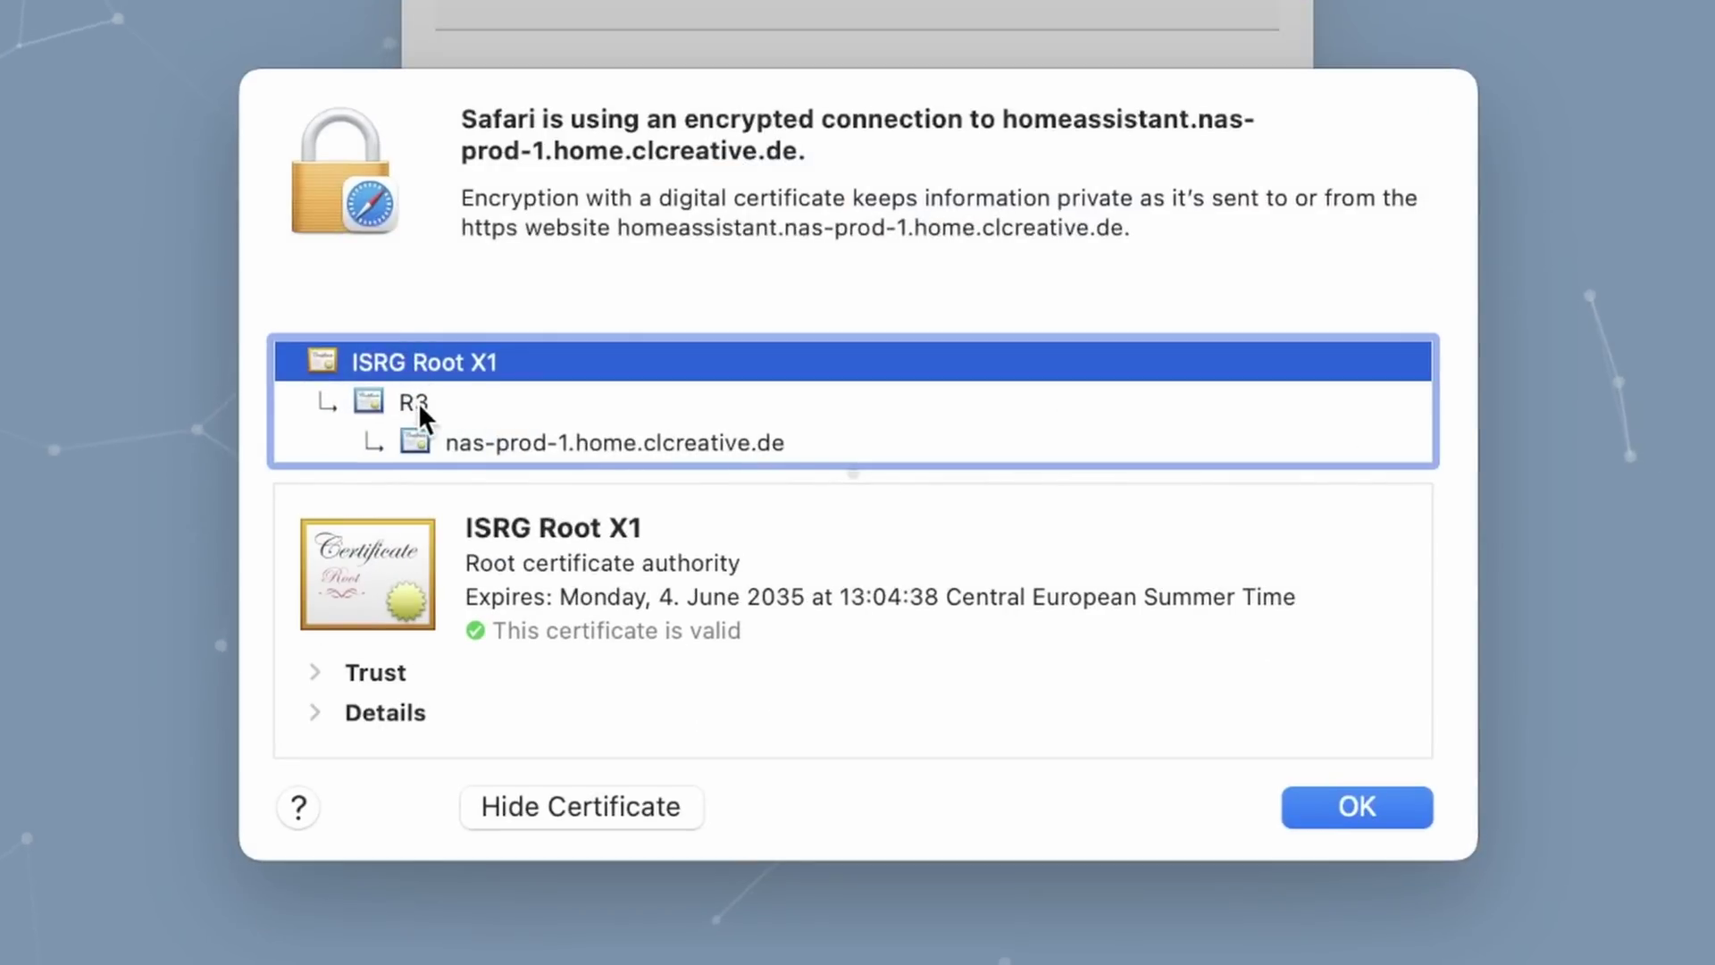
left_click(419, 403)
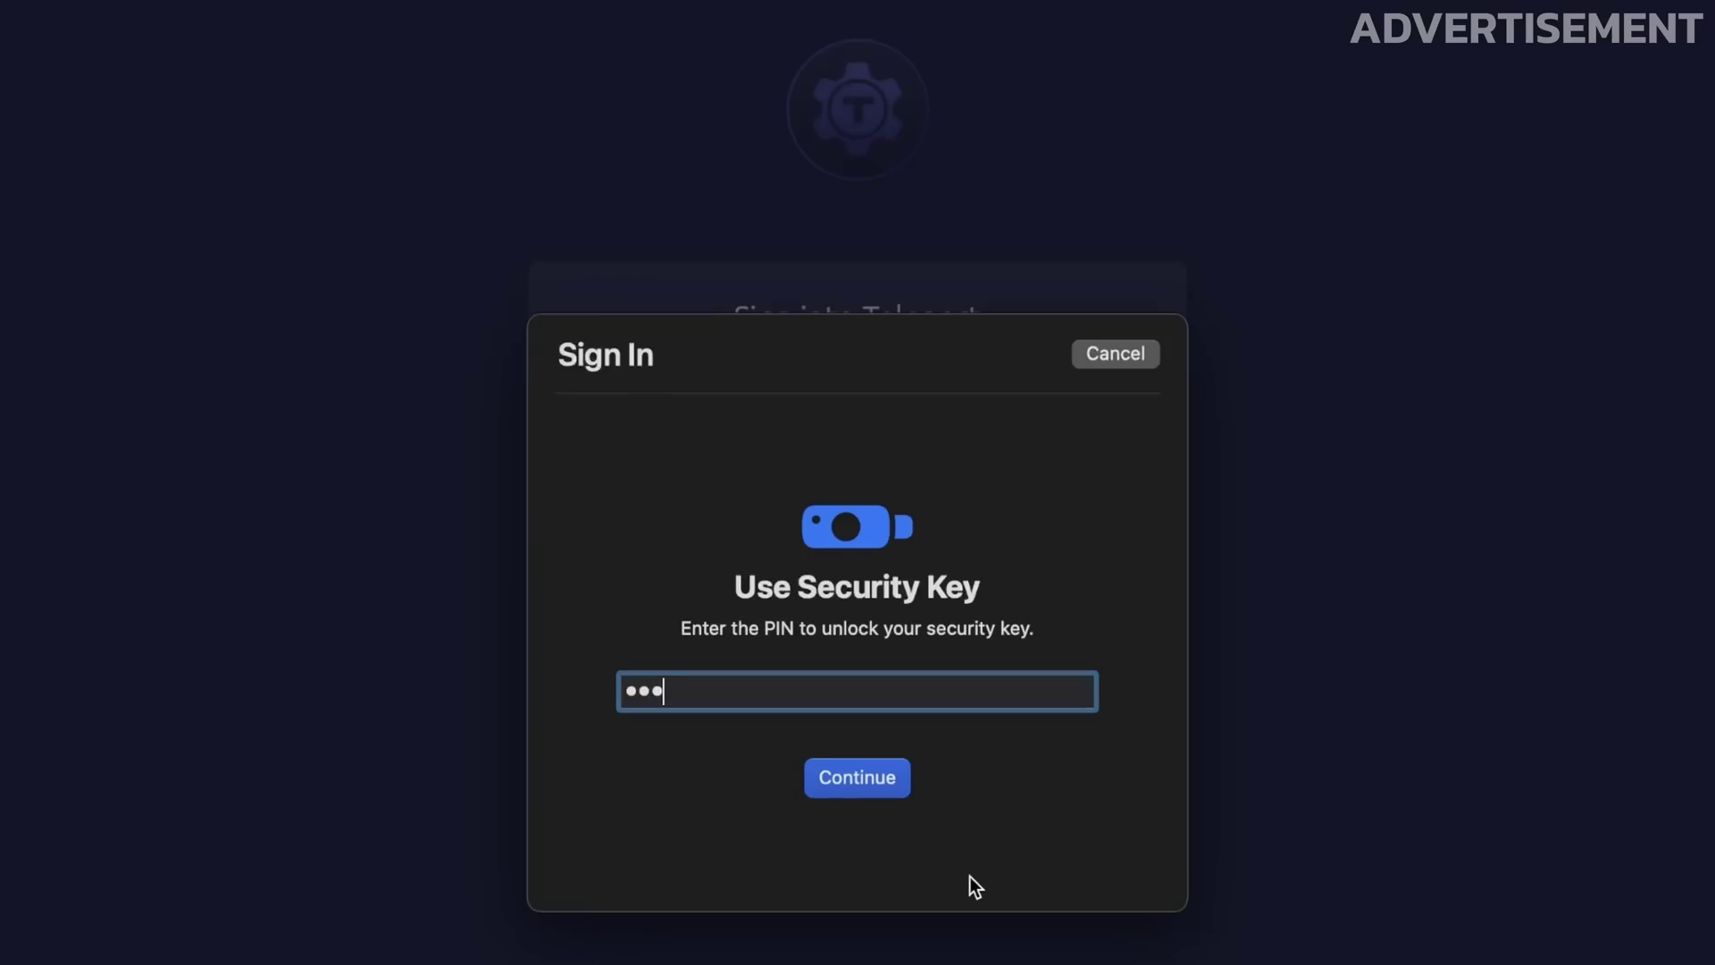
Sign in with the security key PIN and connect a terminal session to srv-prod-1
key("Return")
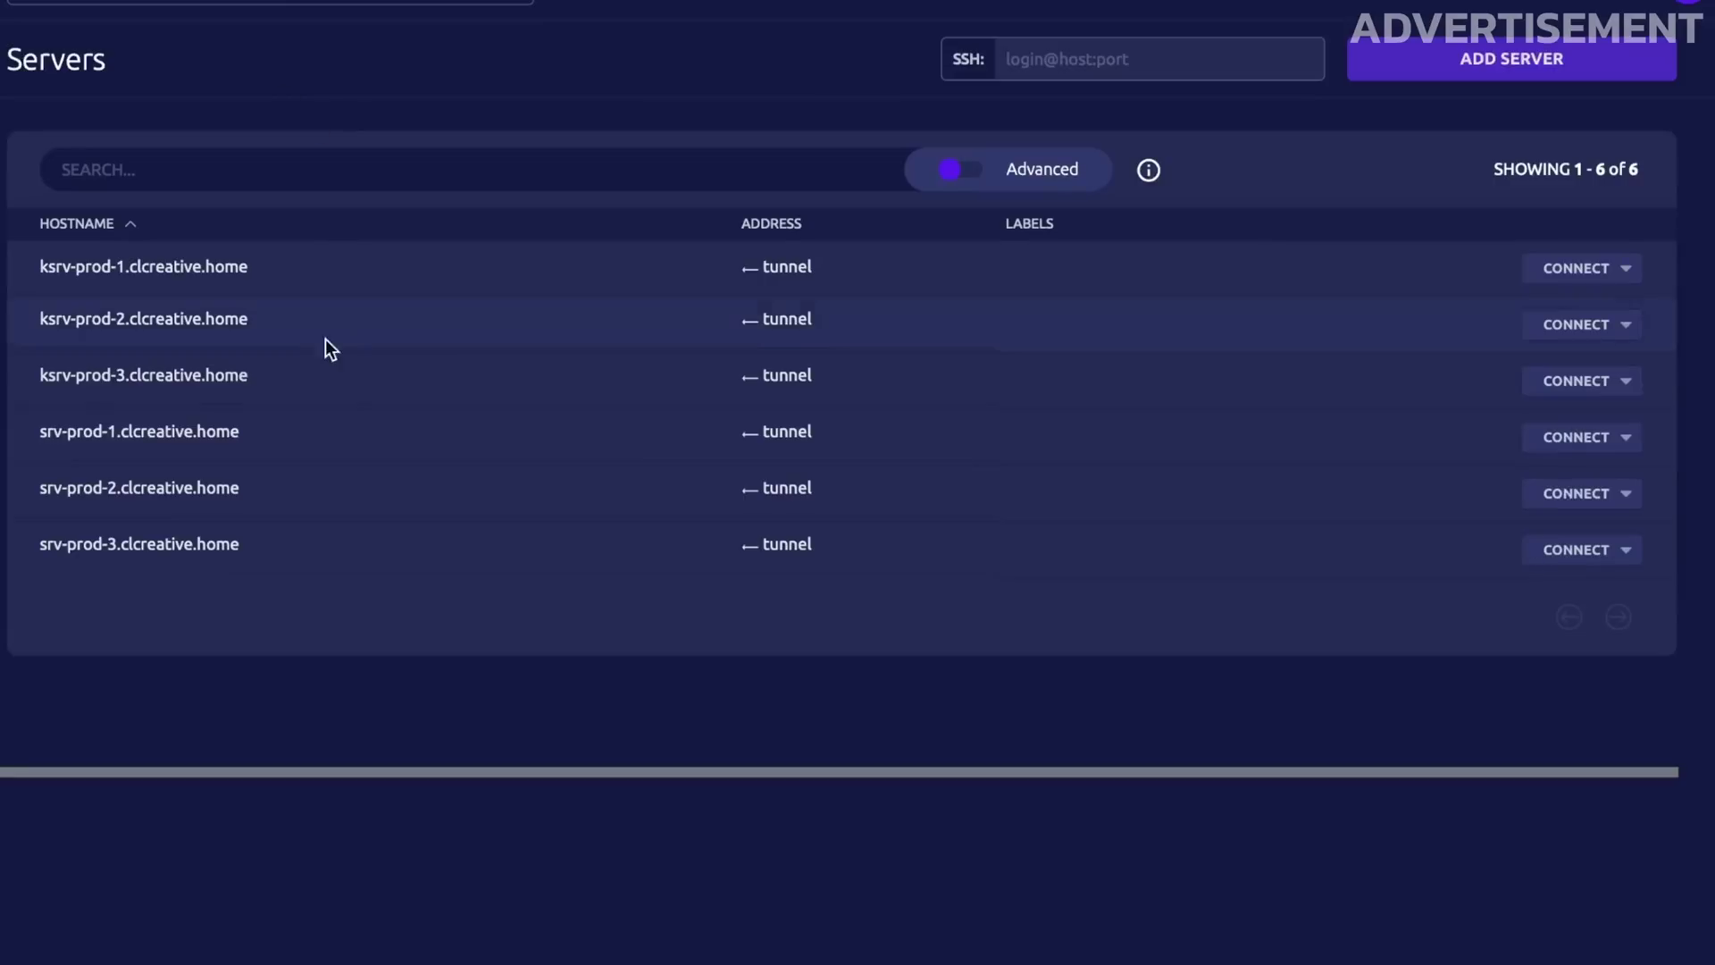
left_click(1576, 437)
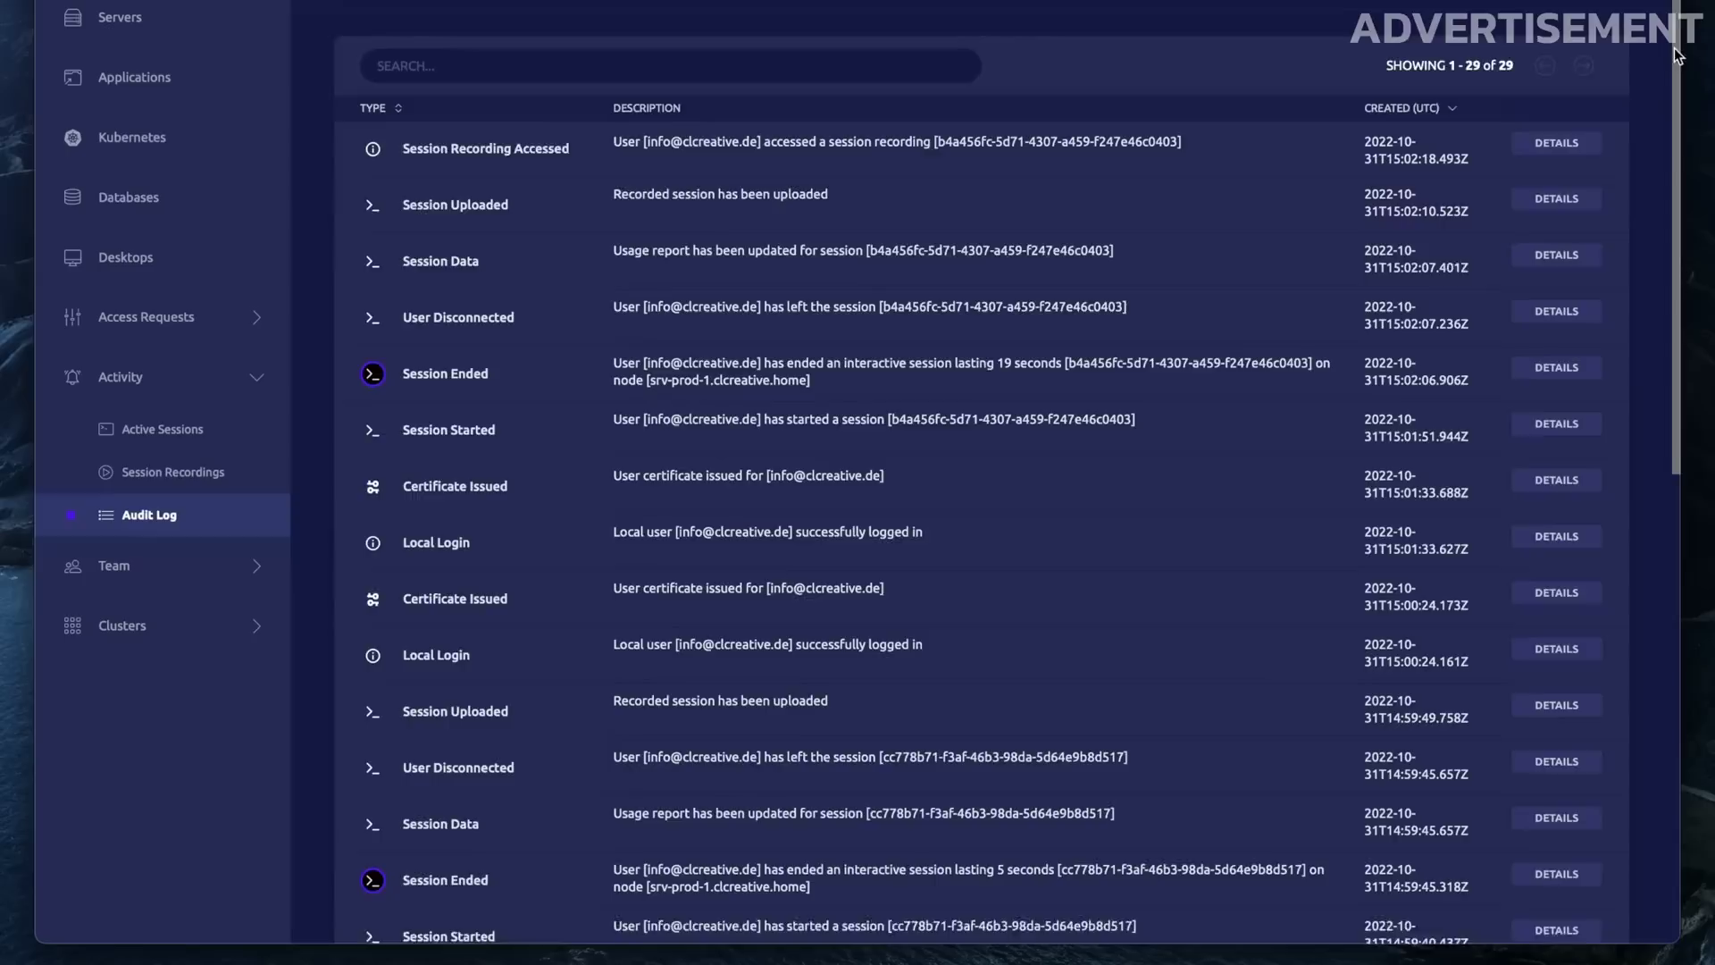
scroll(893, 536, "down", 10)
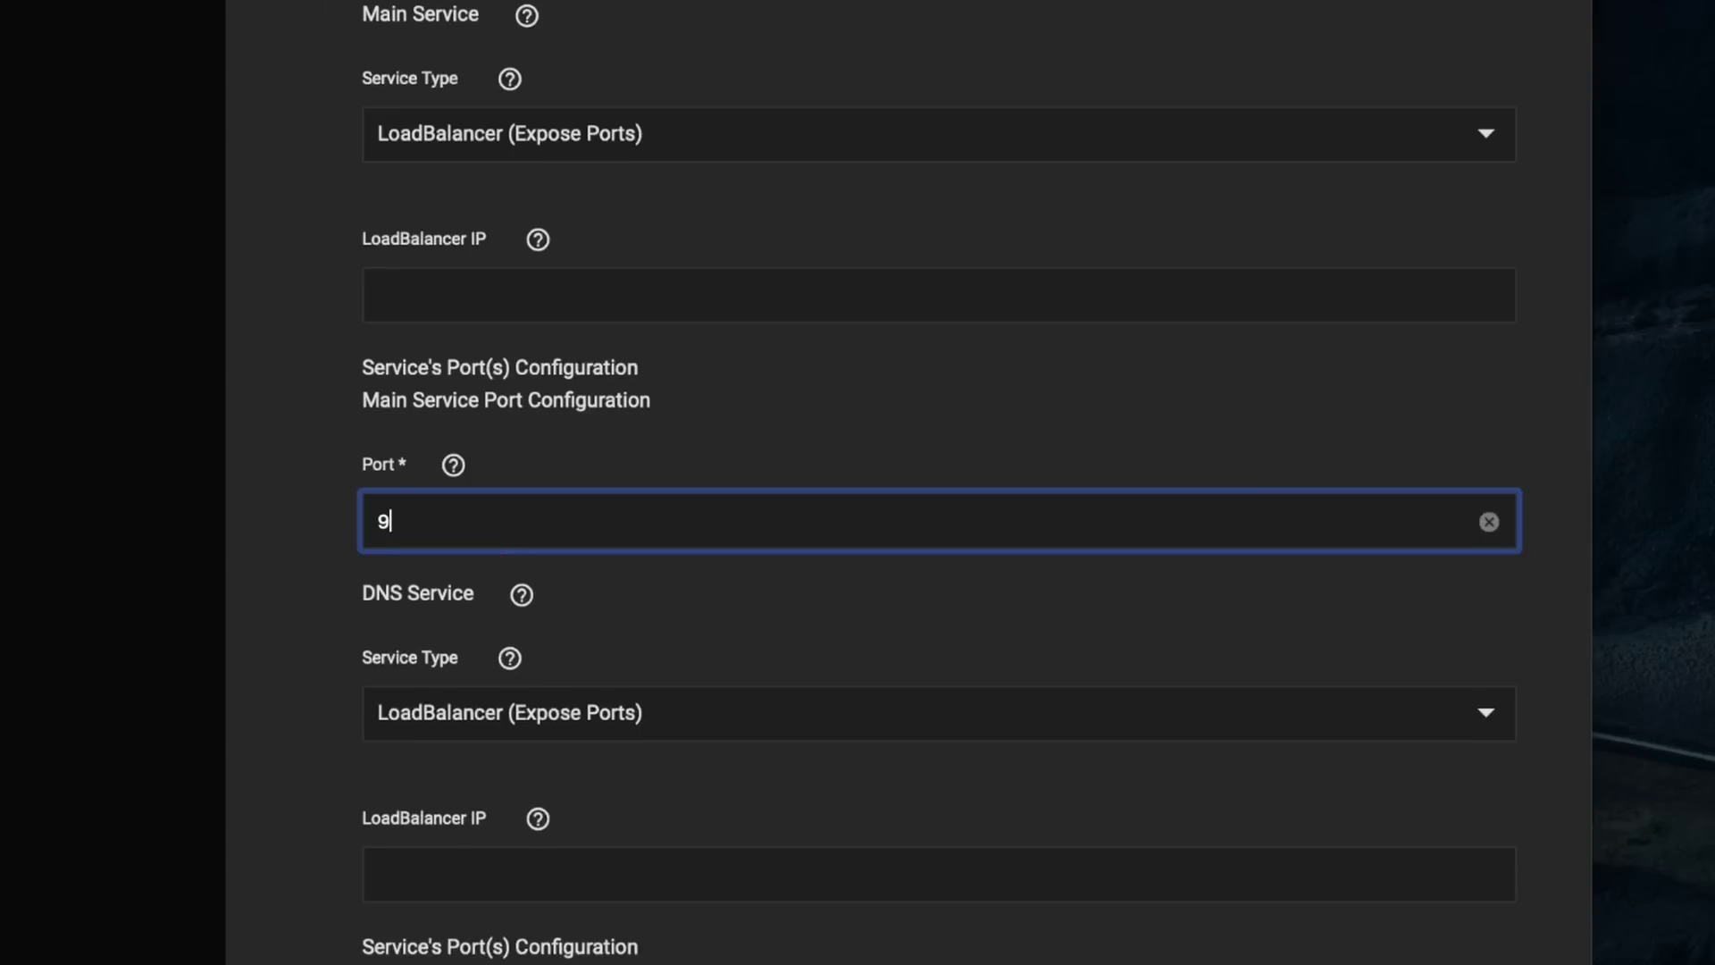
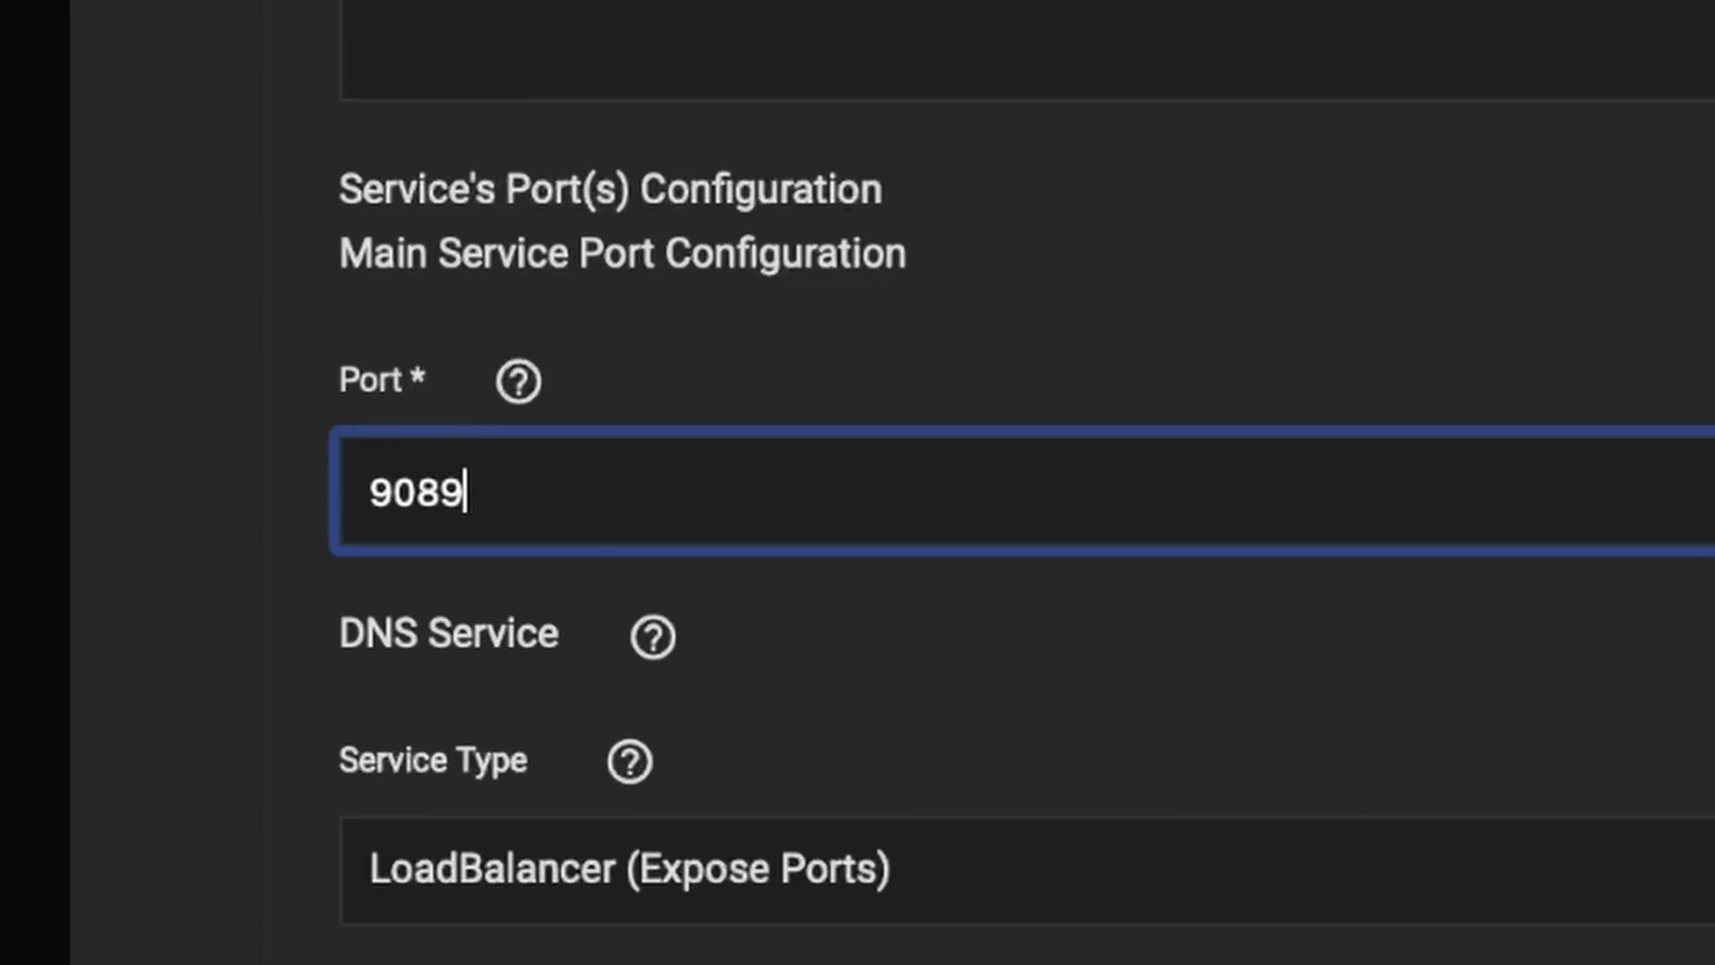
left_click(934, 648)
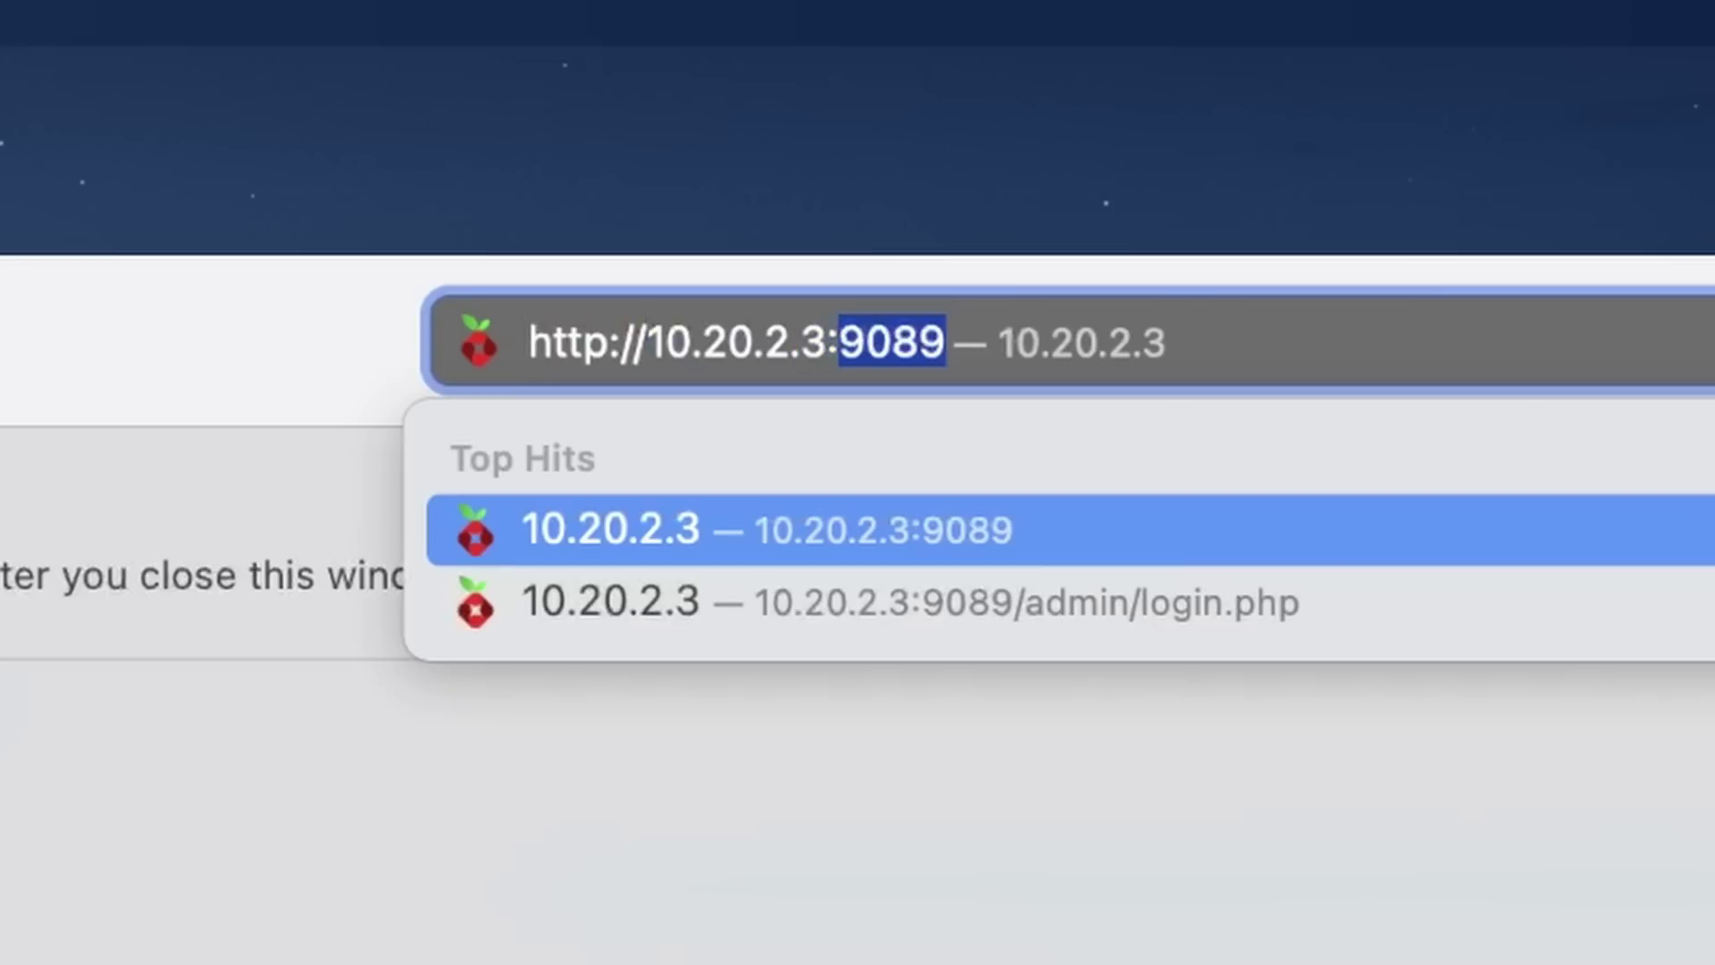
type("89/admin")
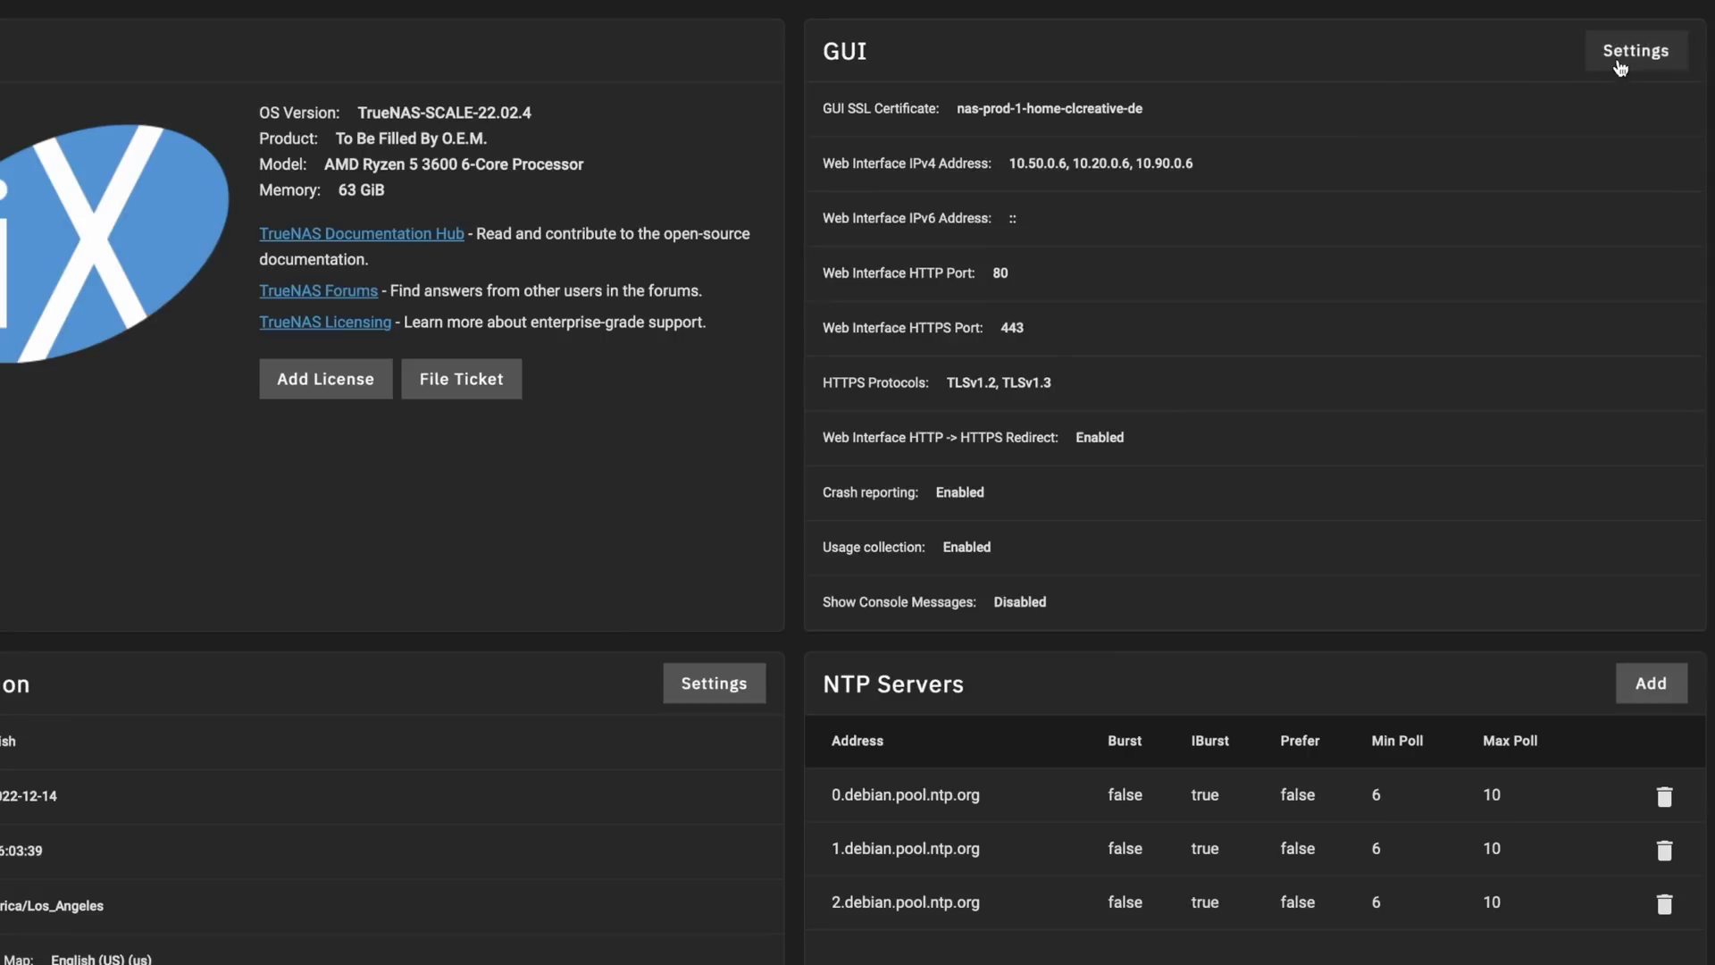
Change the GUI web interface HTTP port to 8088 and HTTPS port to 8443
left_click(1634, 53)
left_click(1286, 416)
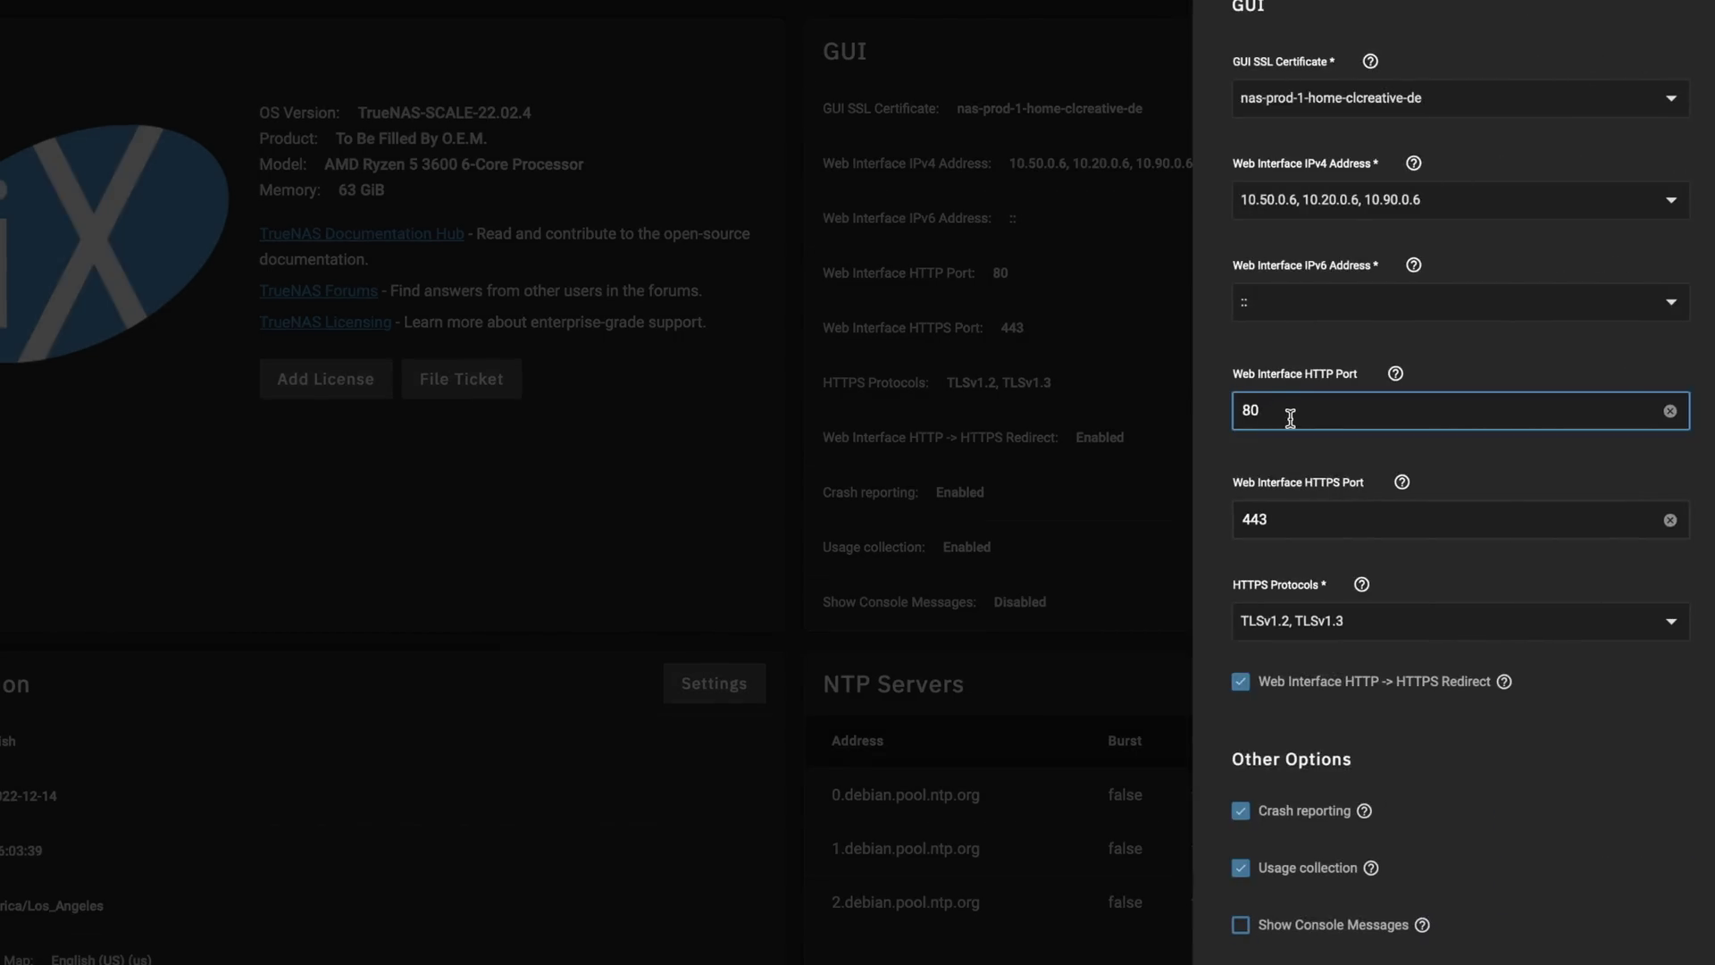
type("88")
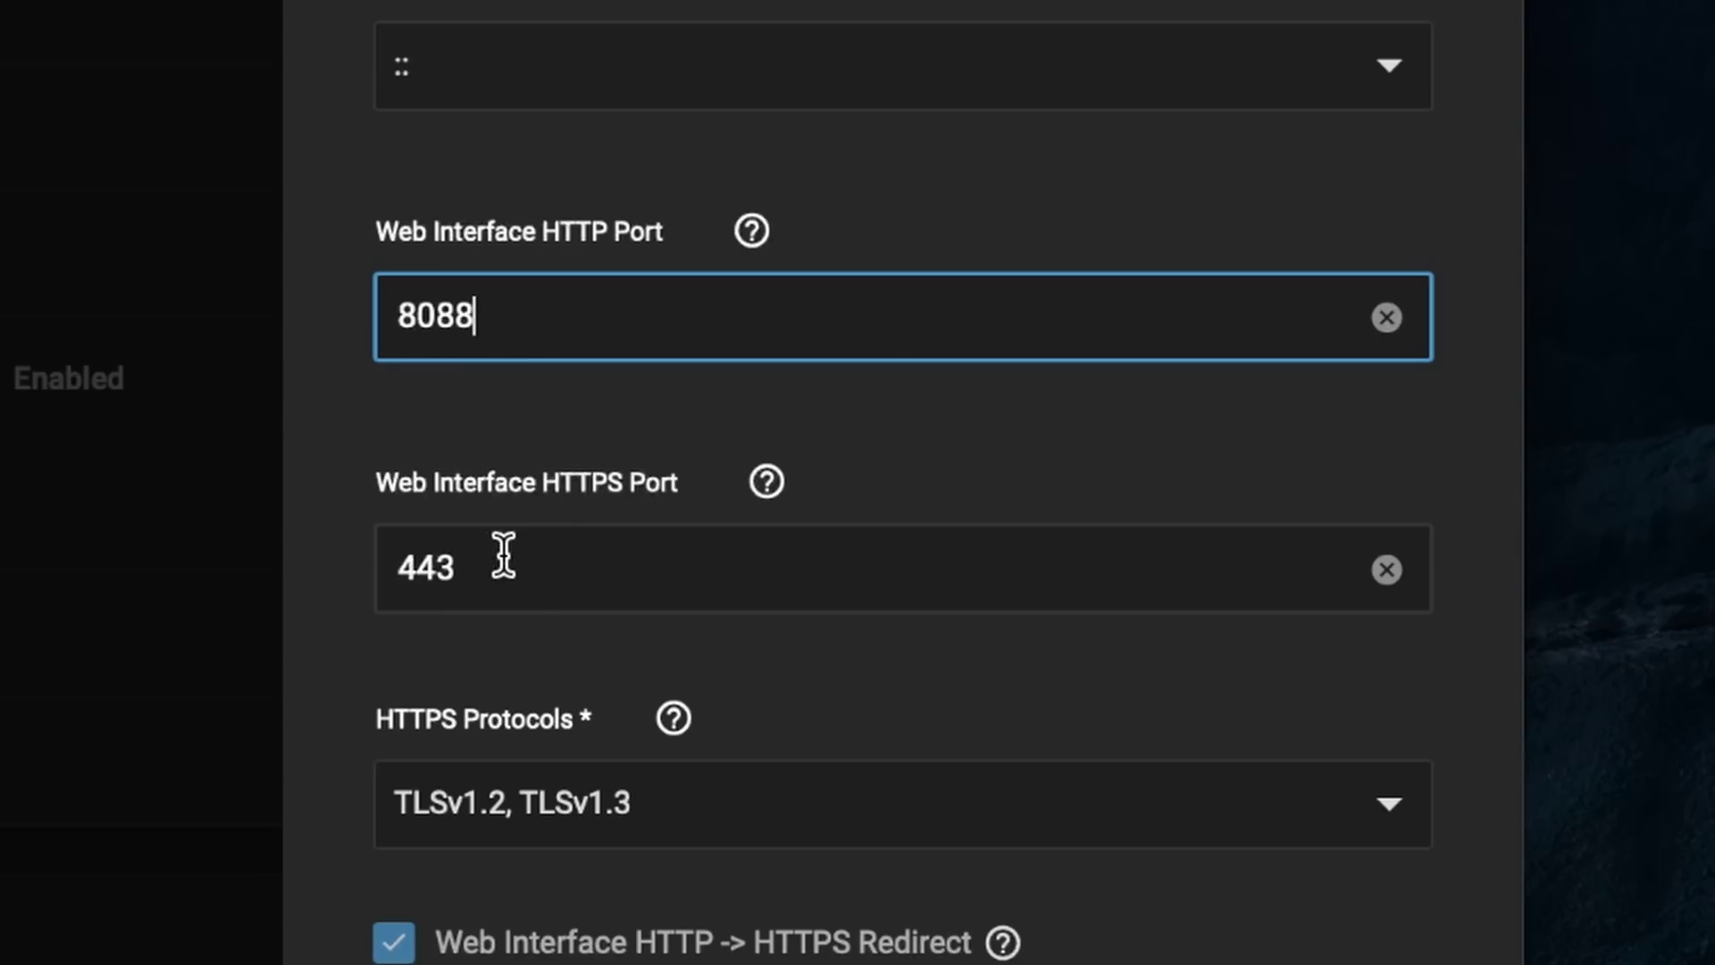
left_click(407, 558)
type("8")
left_click(631, 643)
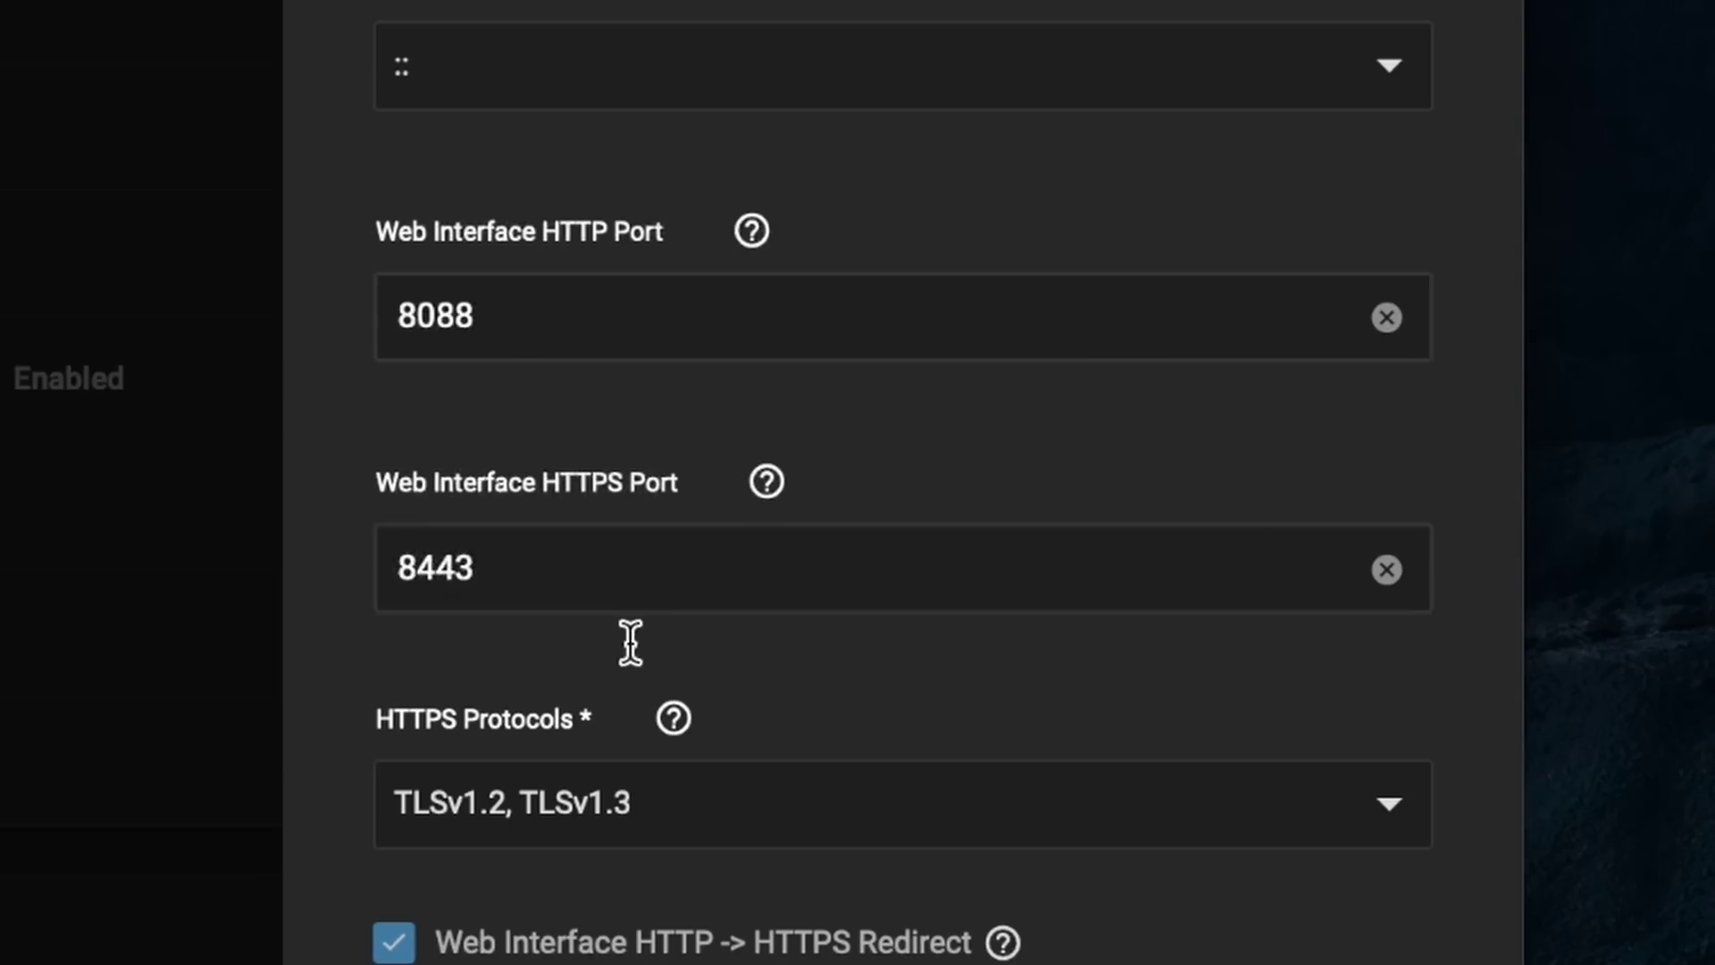
scroll(607, 625, "down", 2)
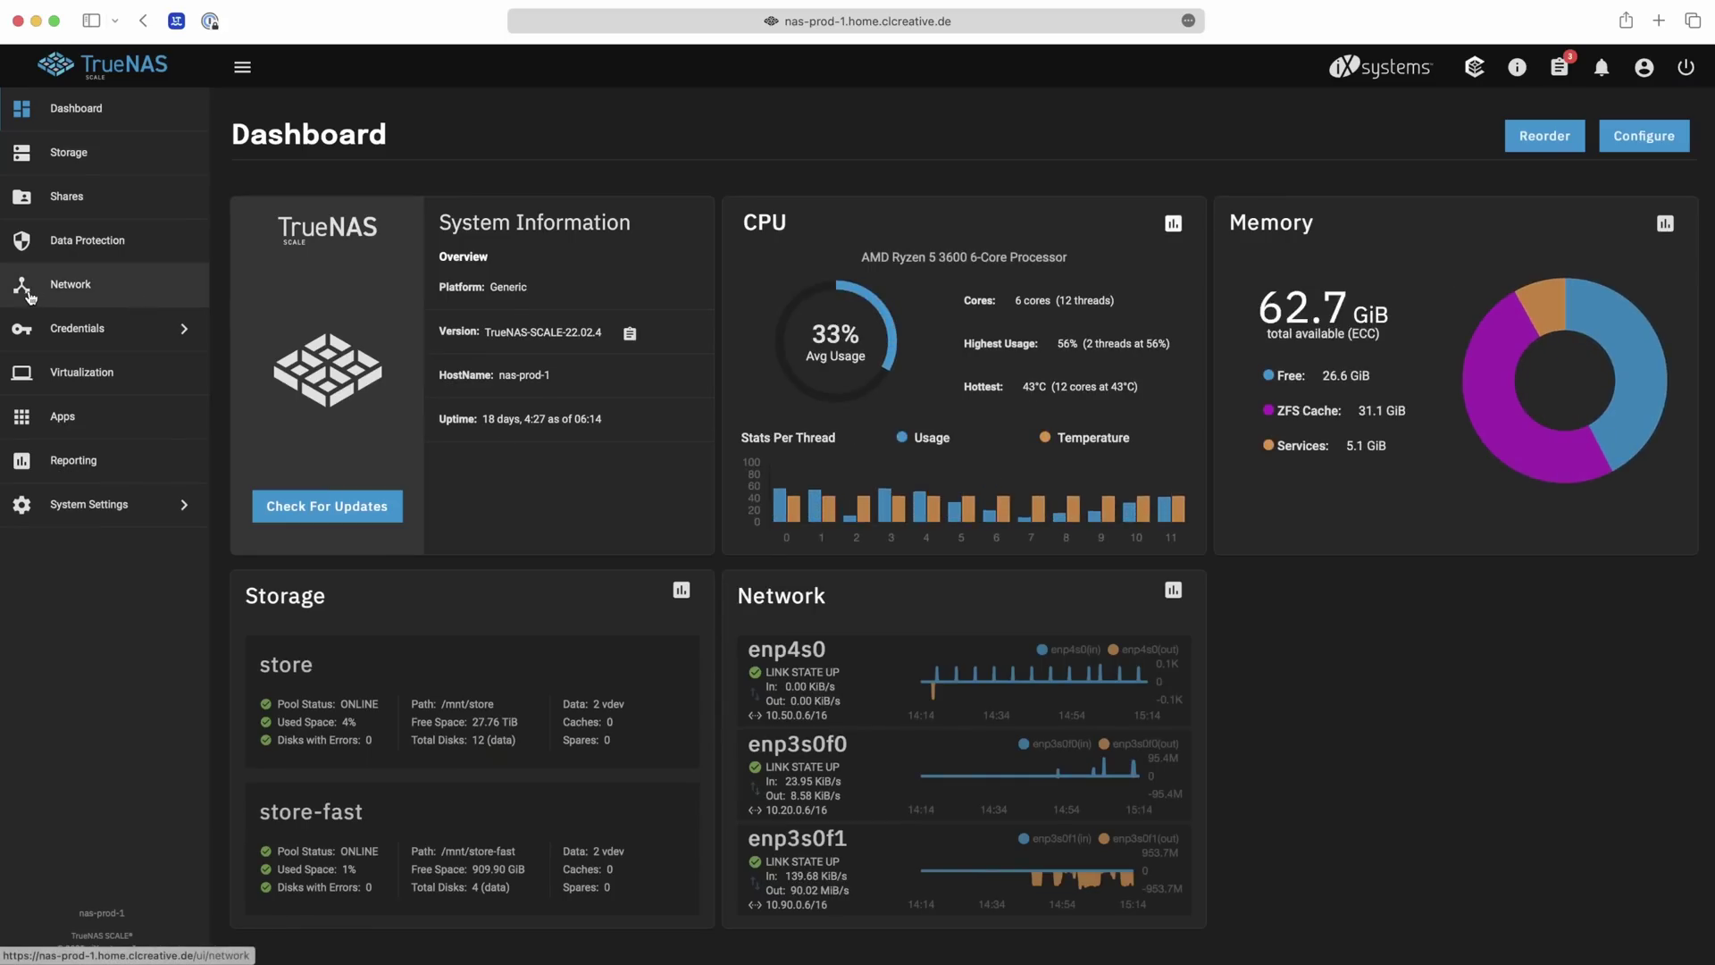
Go to the Network page listing interfaces enp4s0, enp3s0f0 and enp3s0f1
left_click(71, 284)
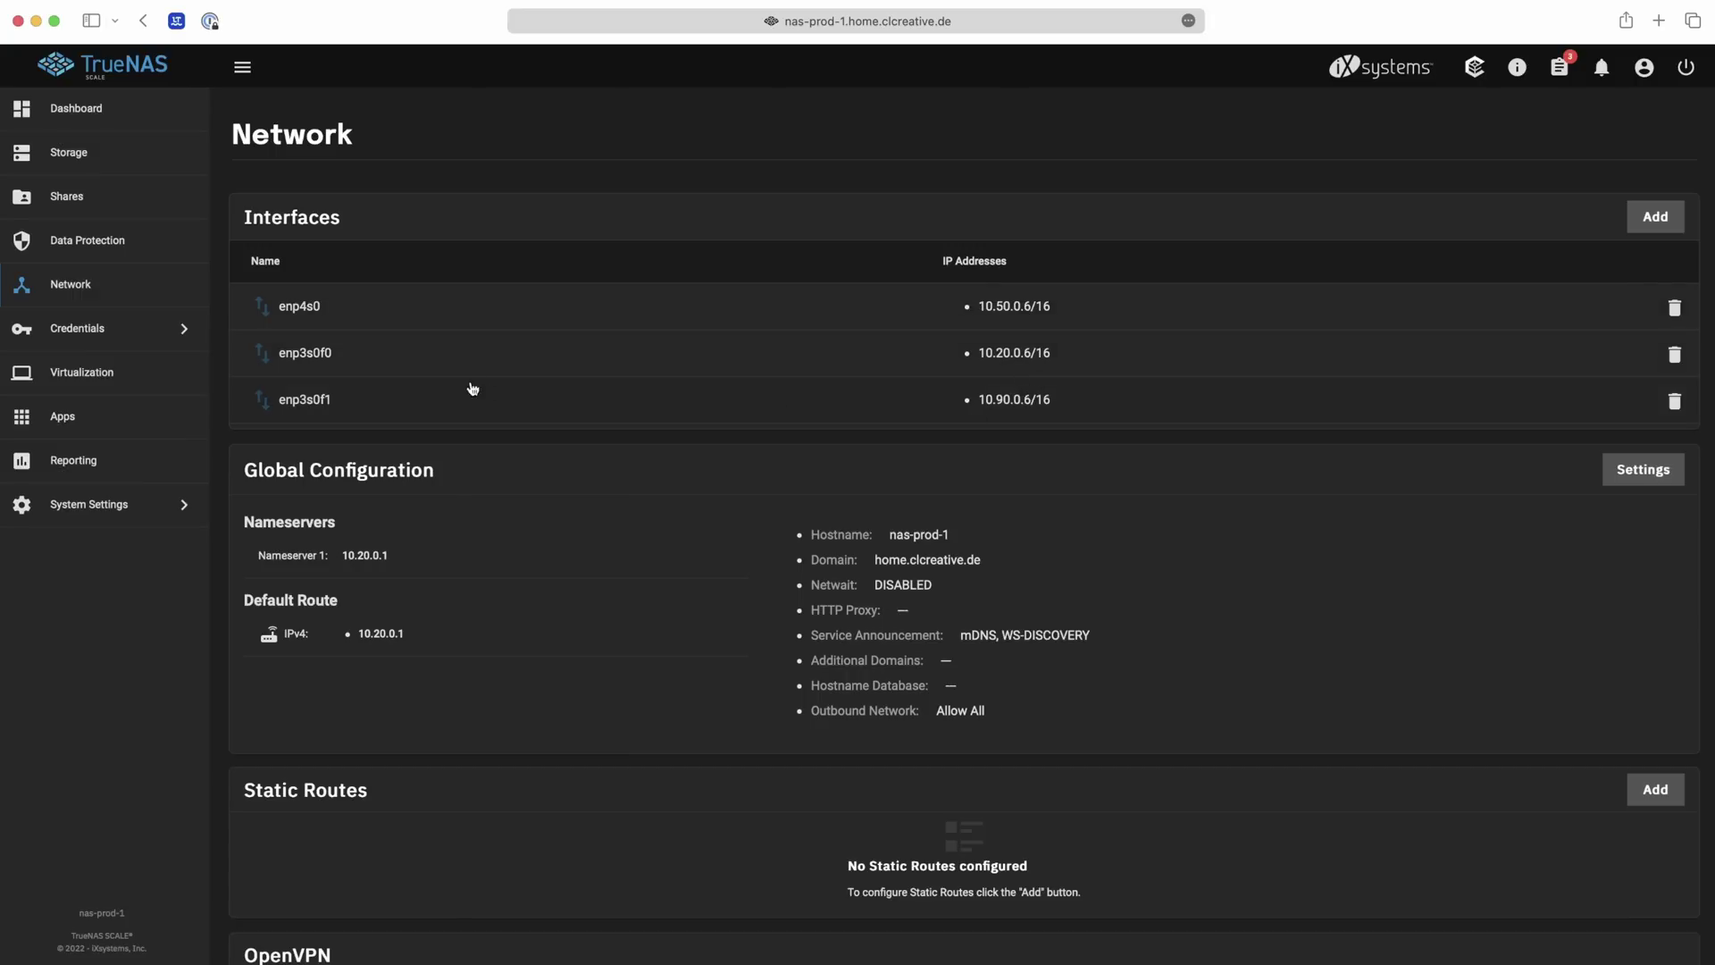
Add alias 10.20.2.3 with a /16 netmask to enp3s0f0 and apply it
left_click(867, 360)
left_click(1642, 685)
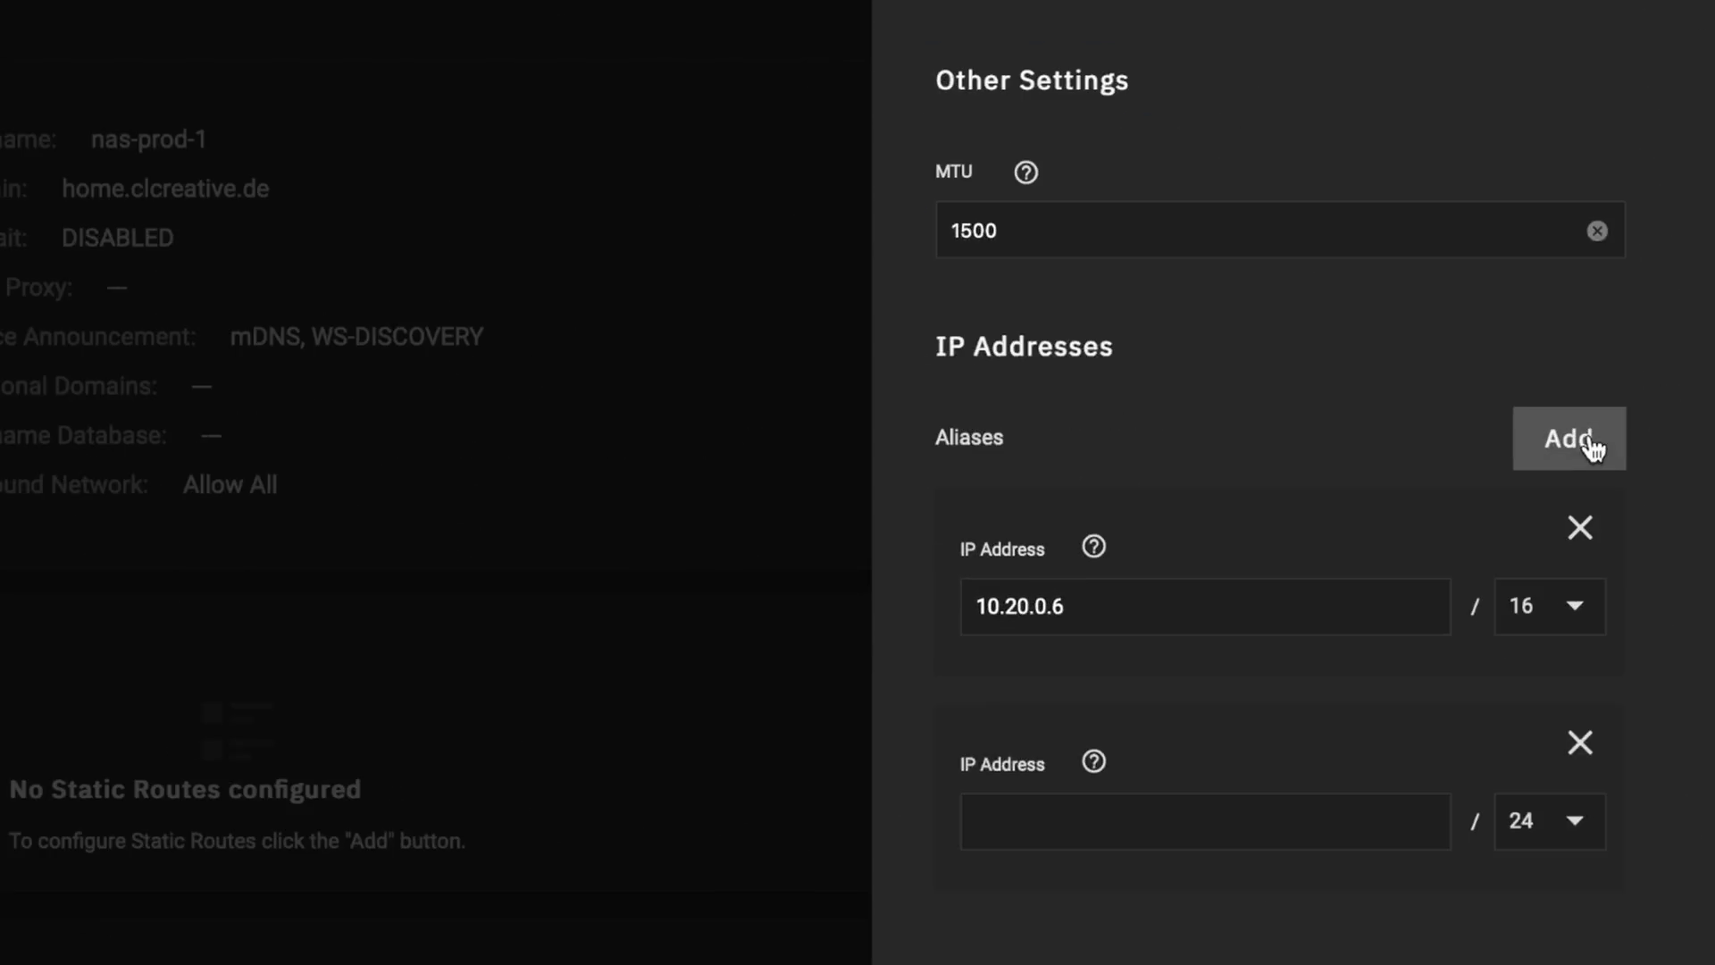
scroll(1052, 659, "down", 2)
left_click(1059, 639)
type("10.20.2.3")
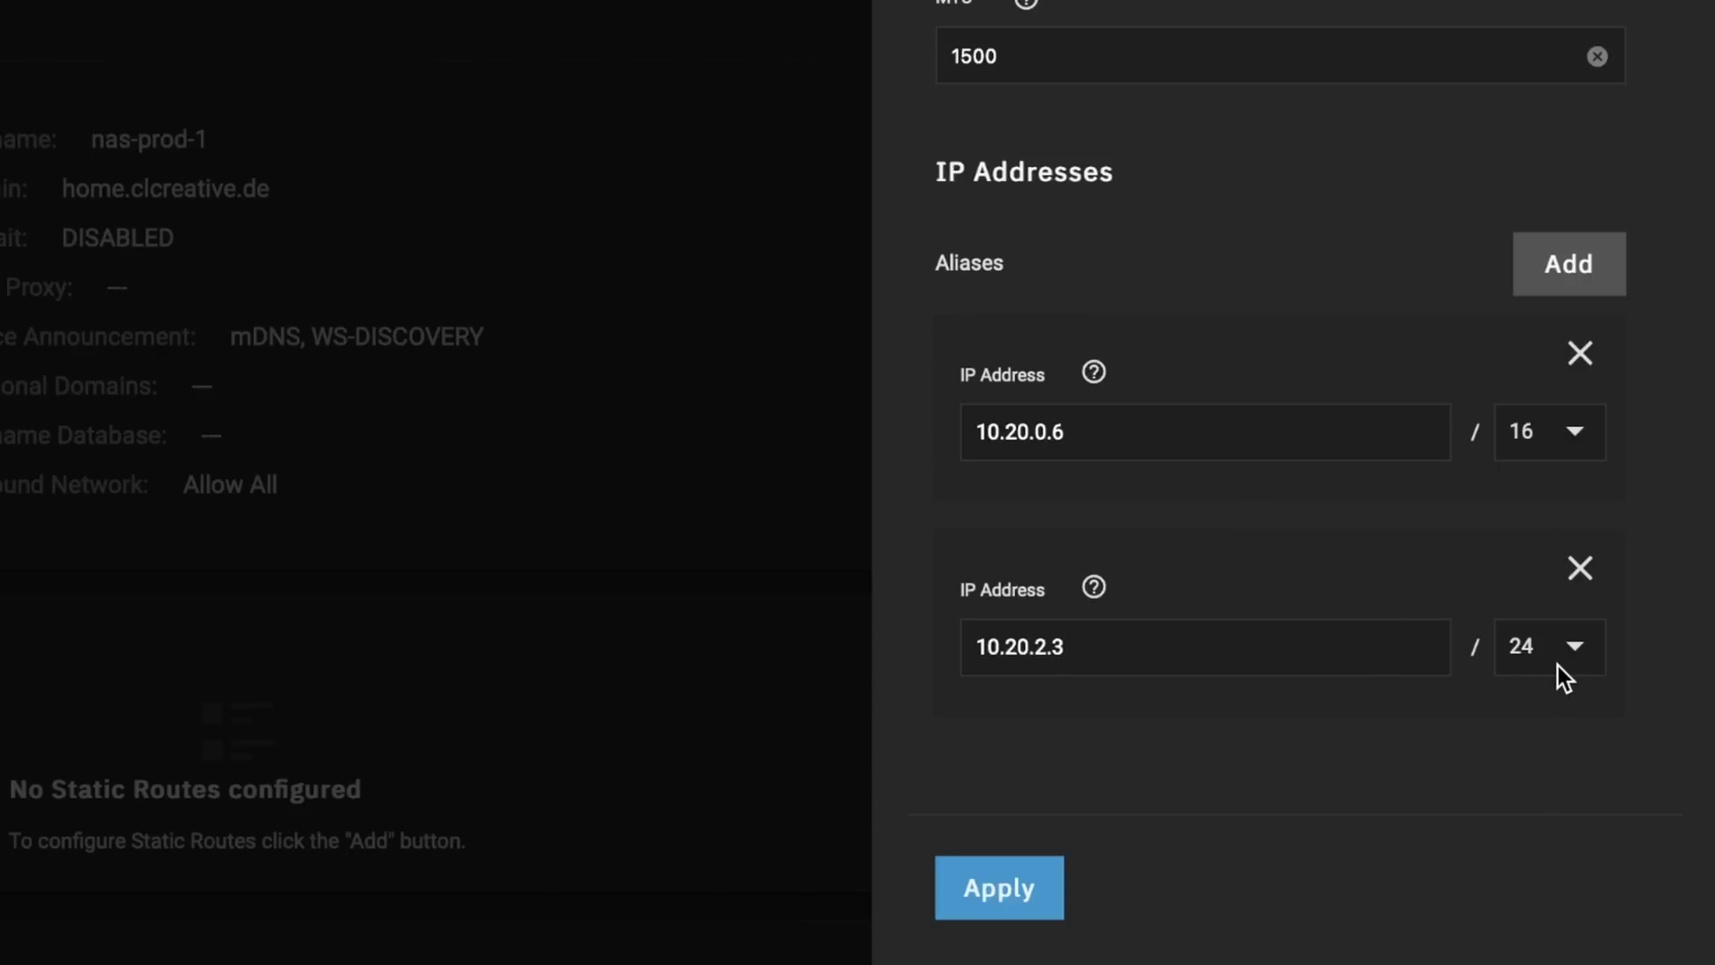
left_click(1558, 667)
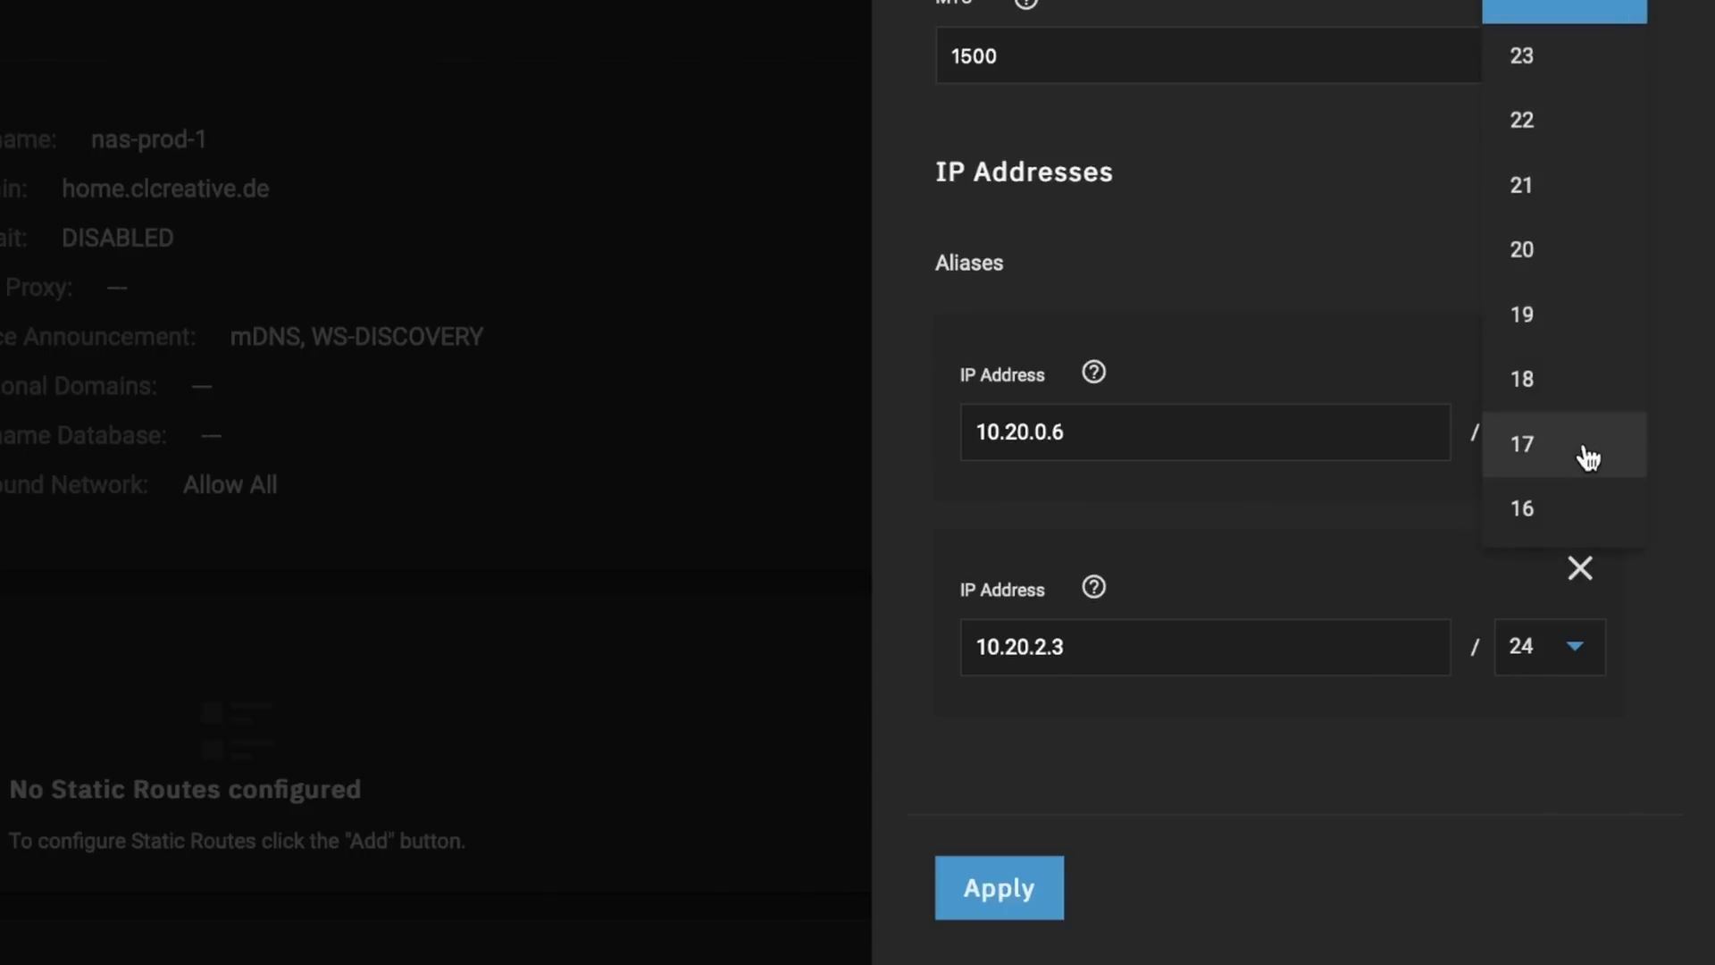
left_click(1572, 505)
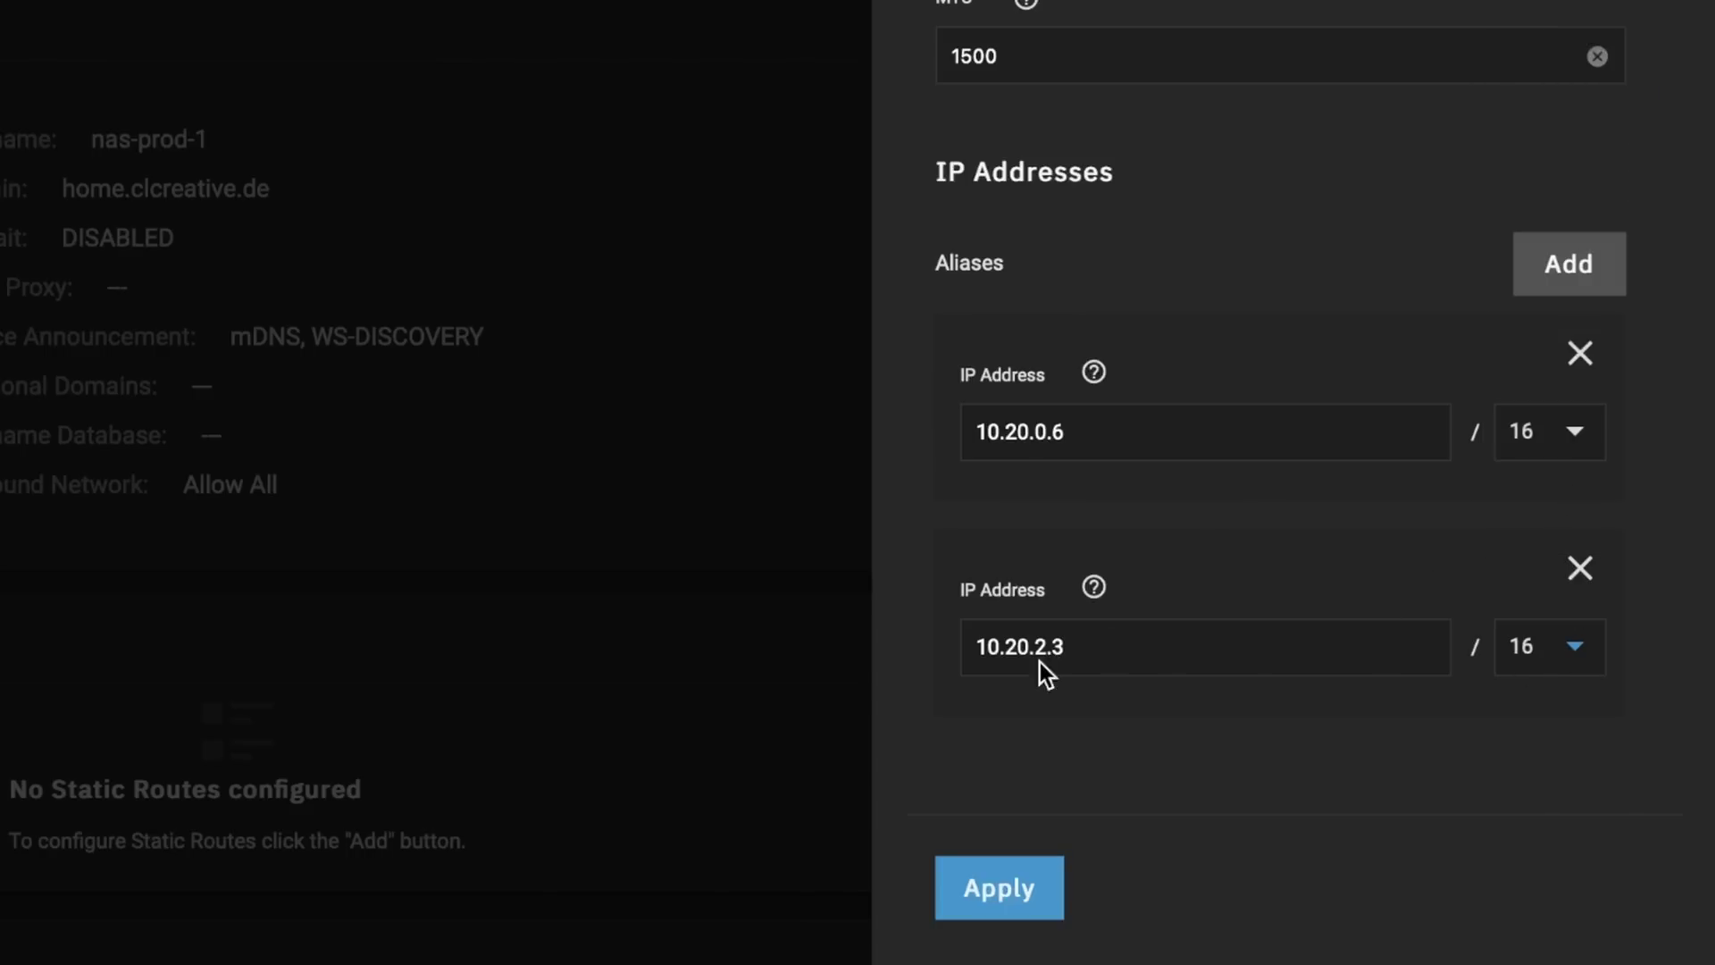
left_click(1013, 913)
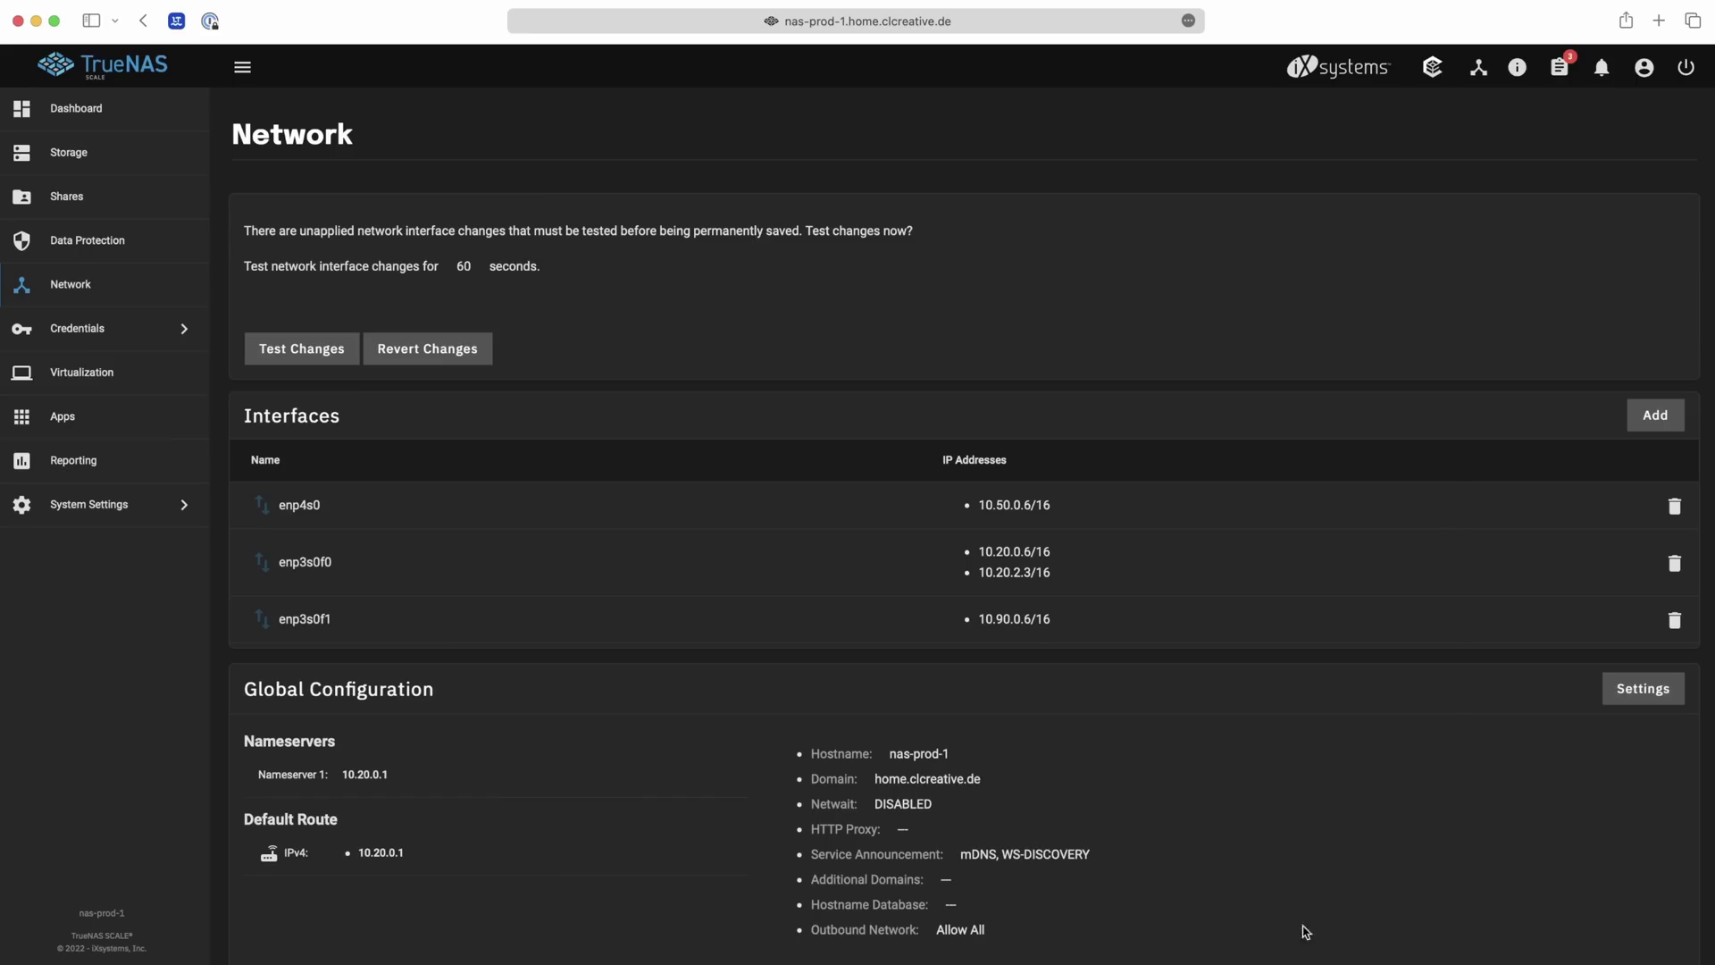
Test the pending interface changes, then save them permanently and dismiss the saved notice
left_click(269, 354)
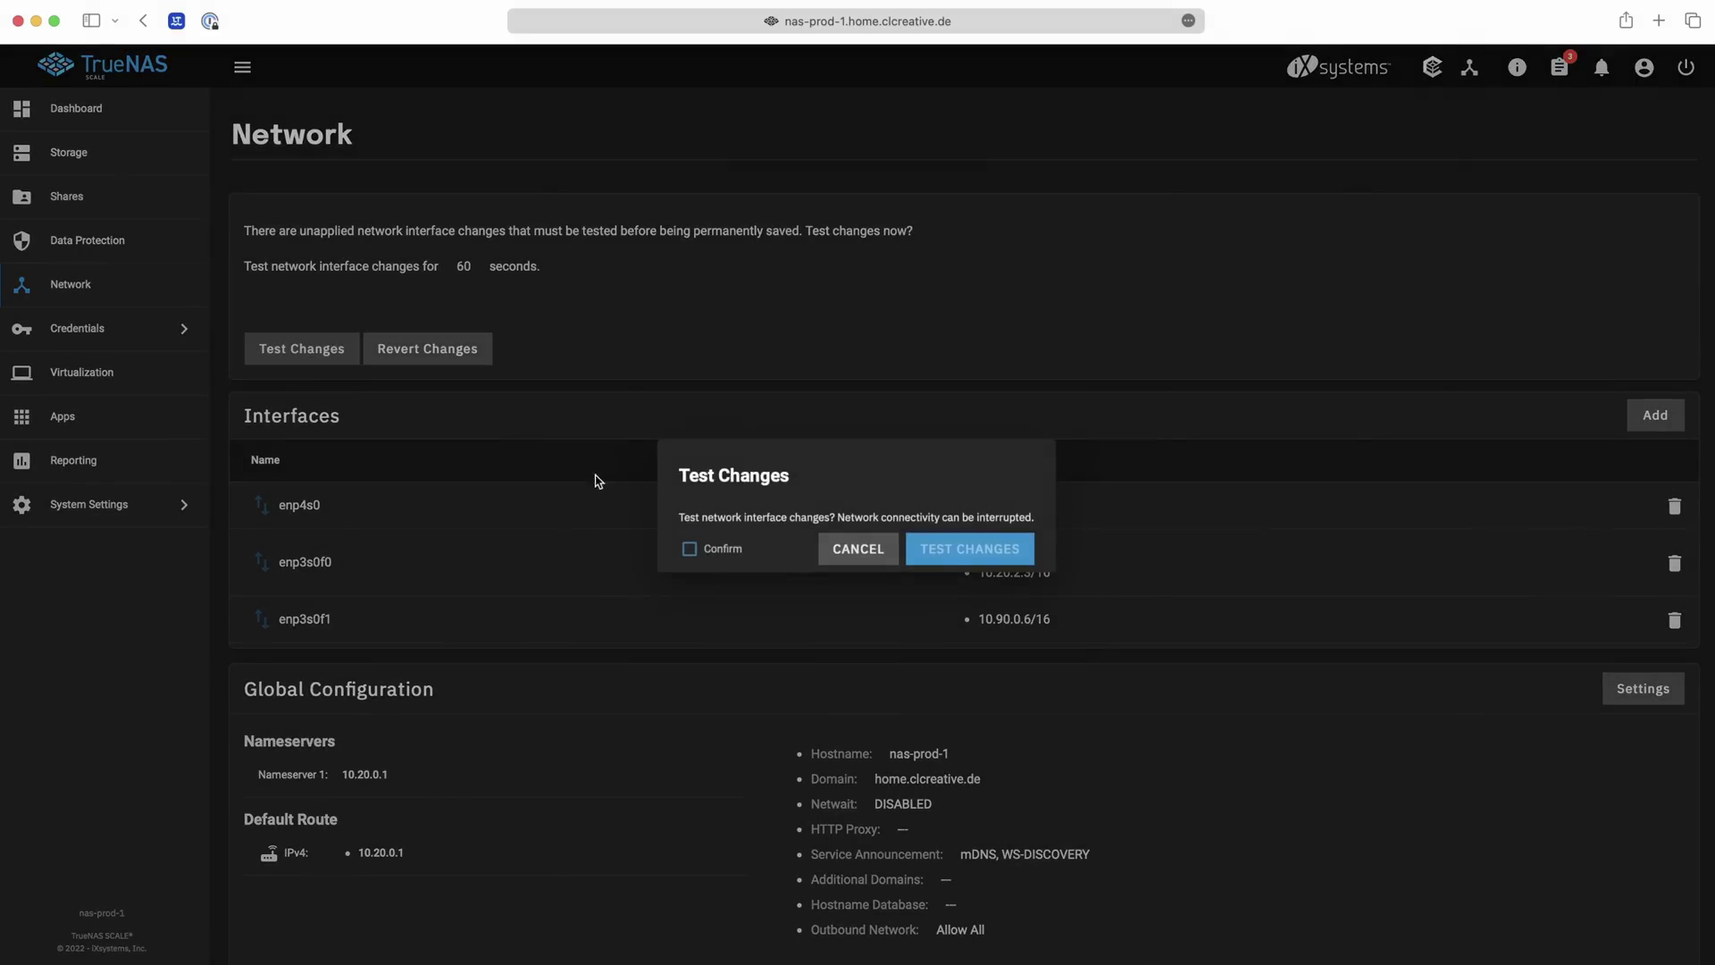
left_click(972, 548)
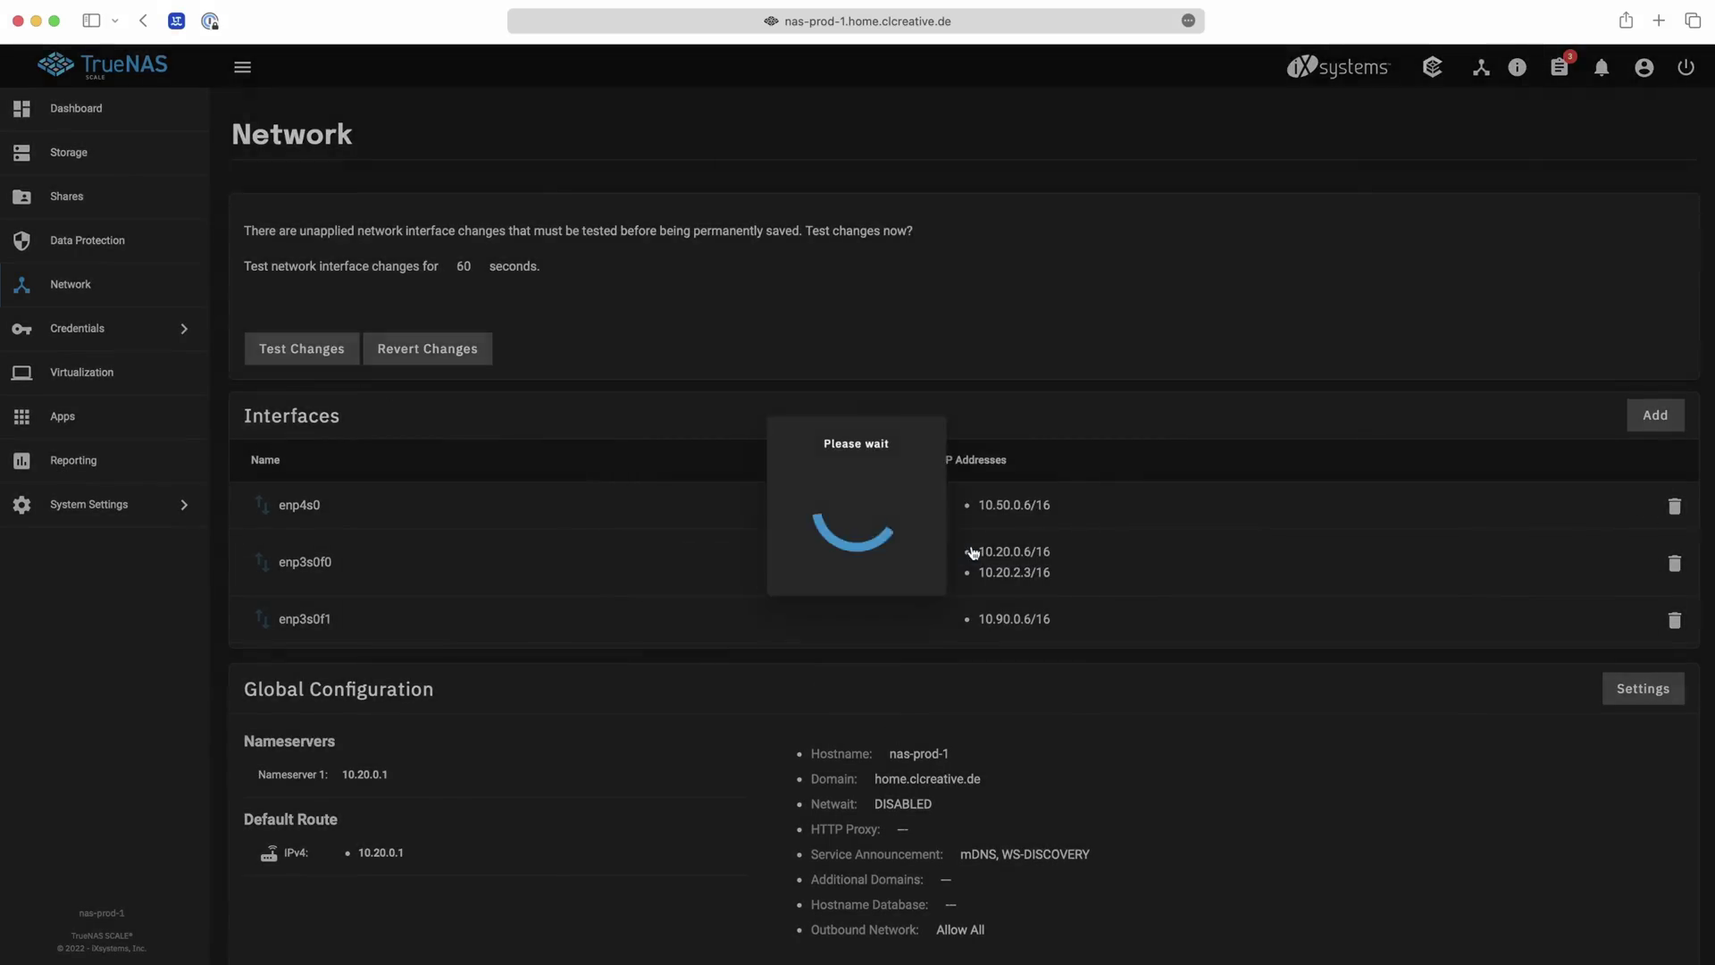
left_click(304, 301)
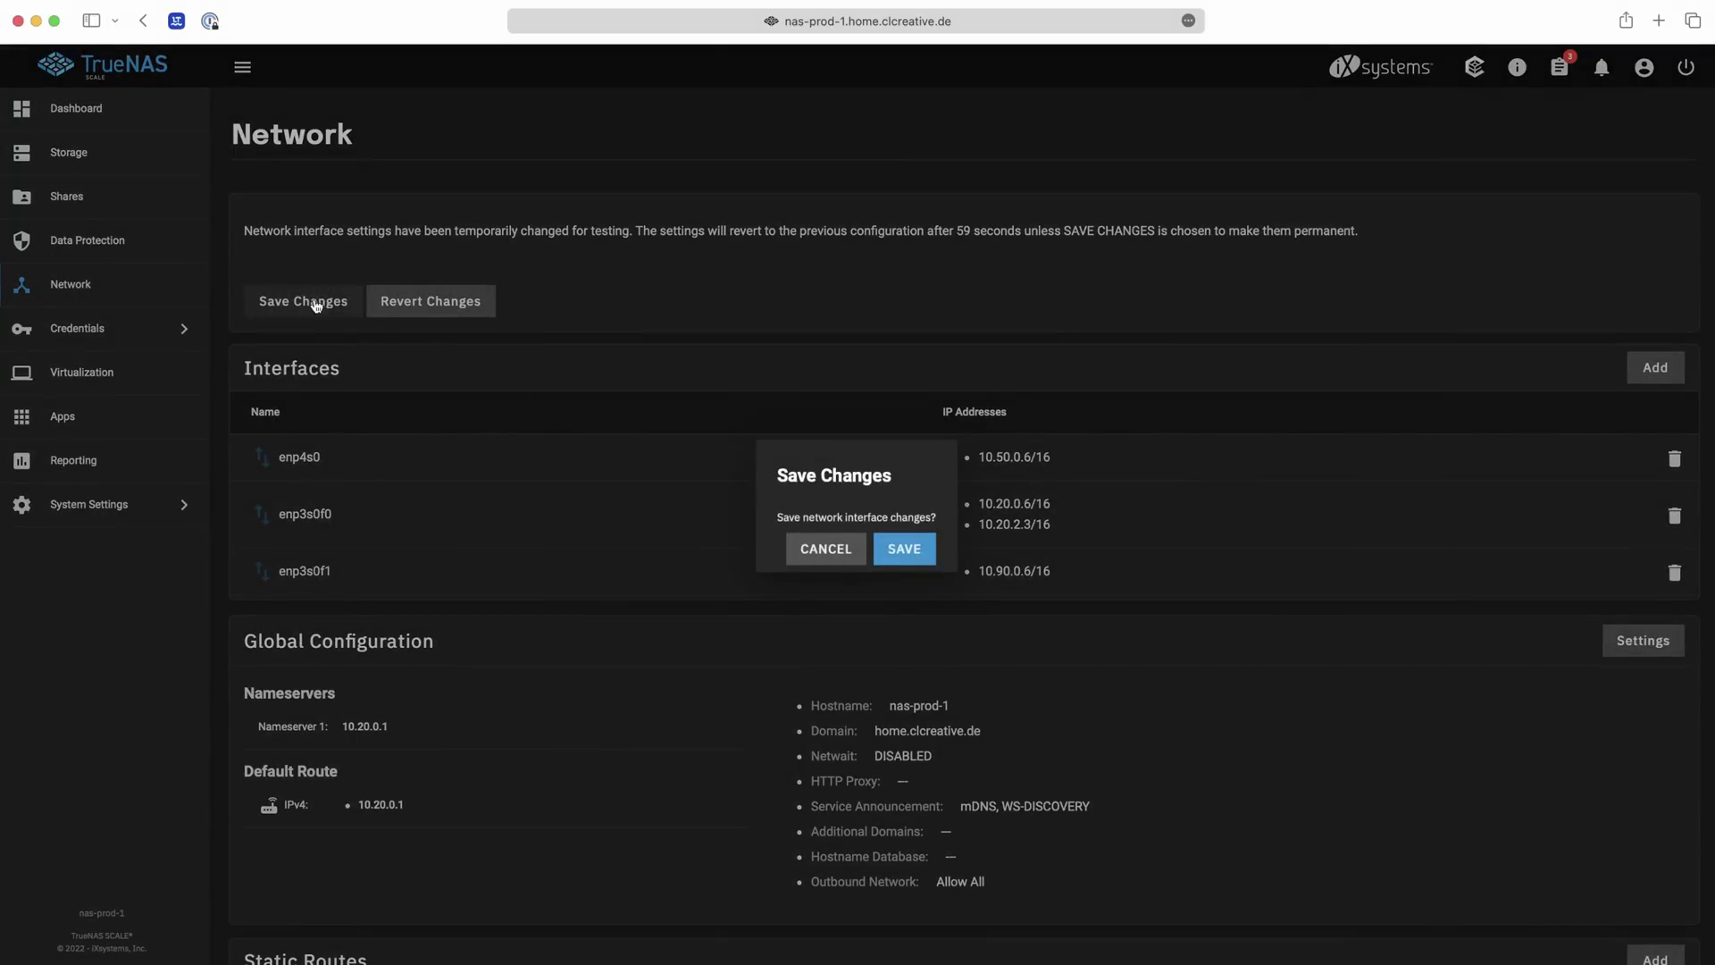
left_click(897, 550)
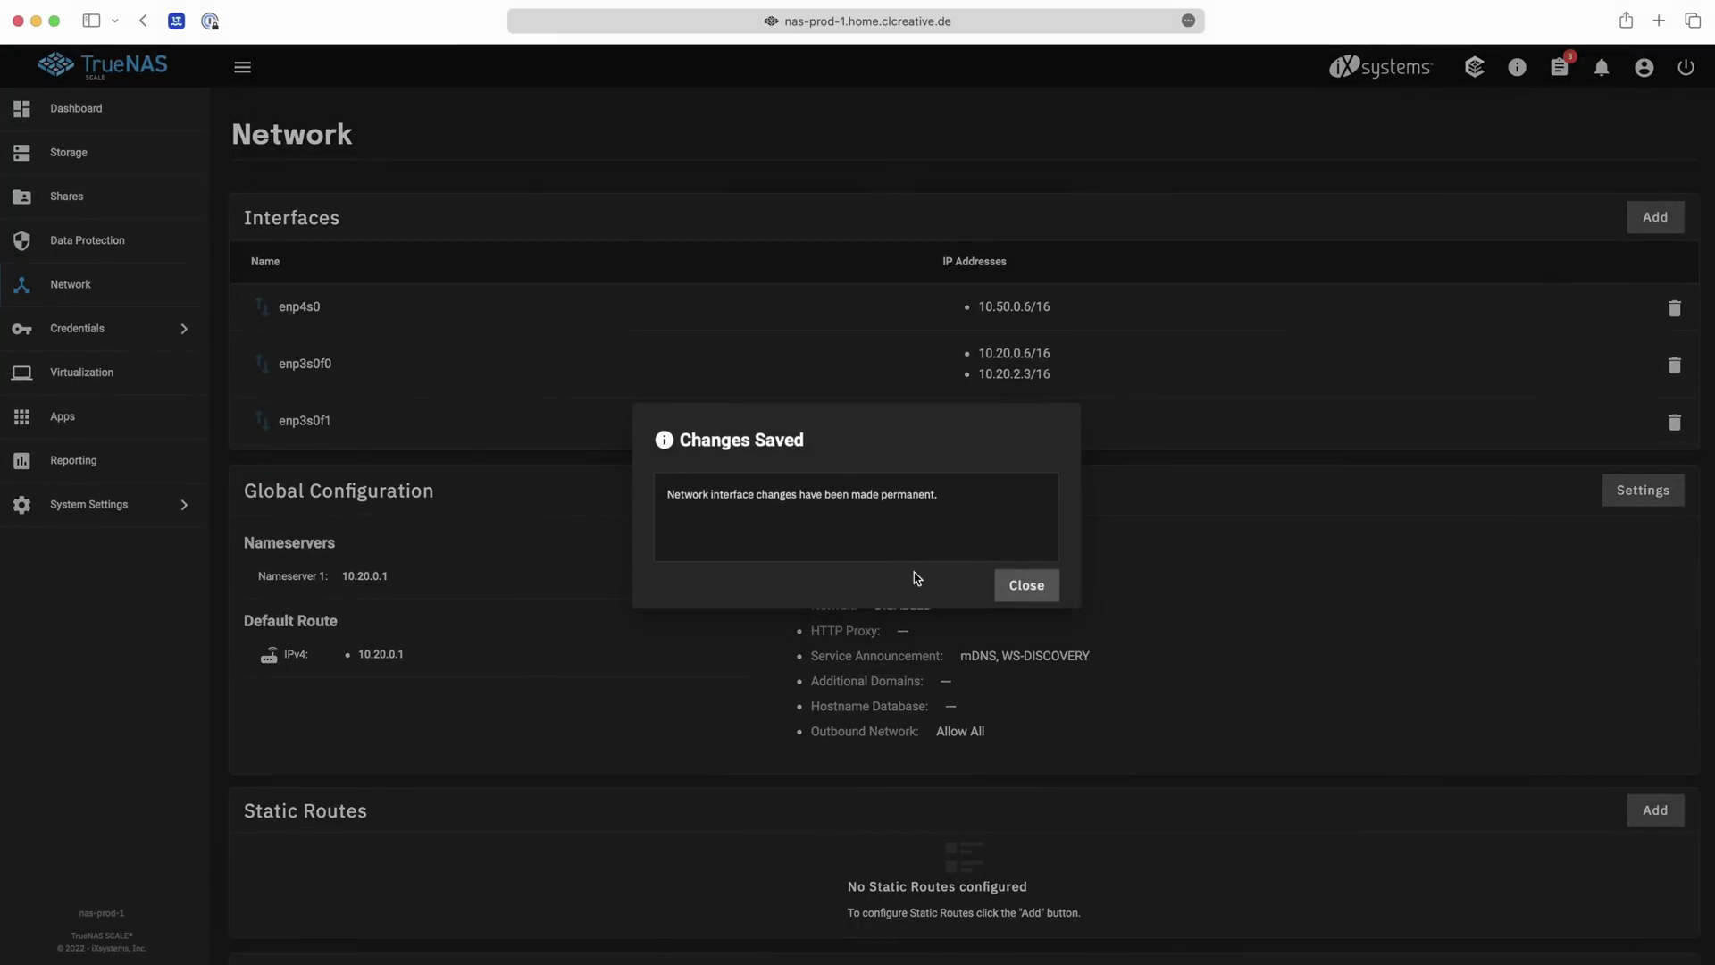
left_click(1029, 589)
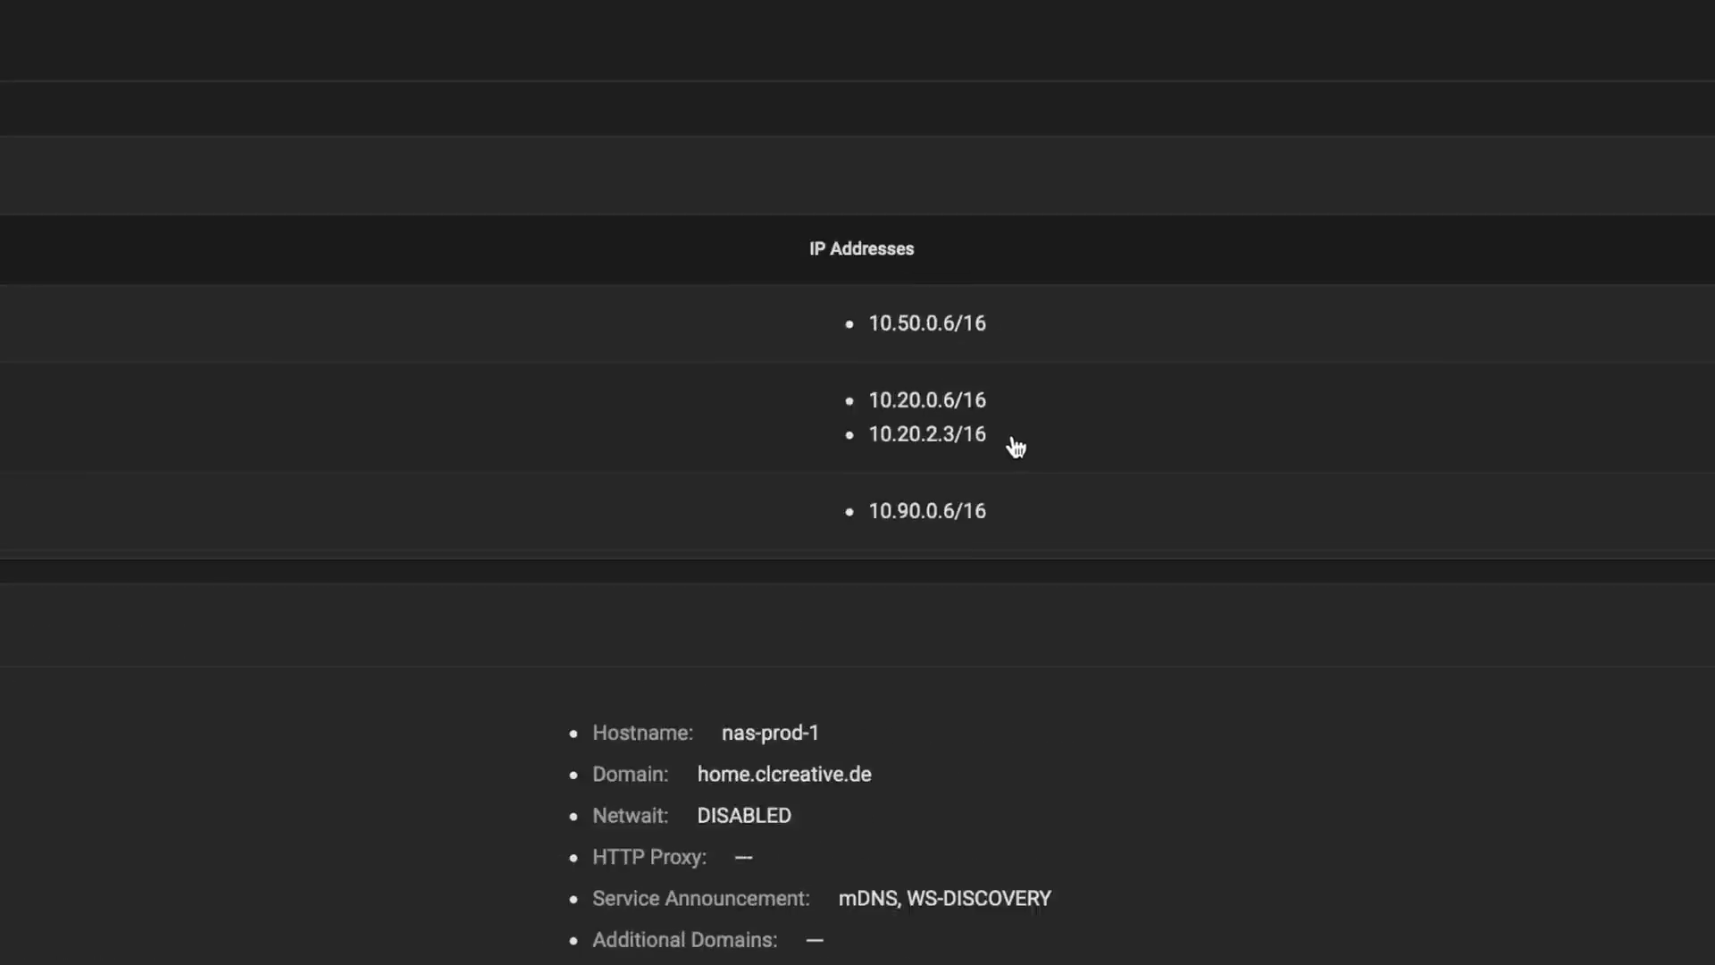
left_click_drag(1054, 375, 1029, 377)
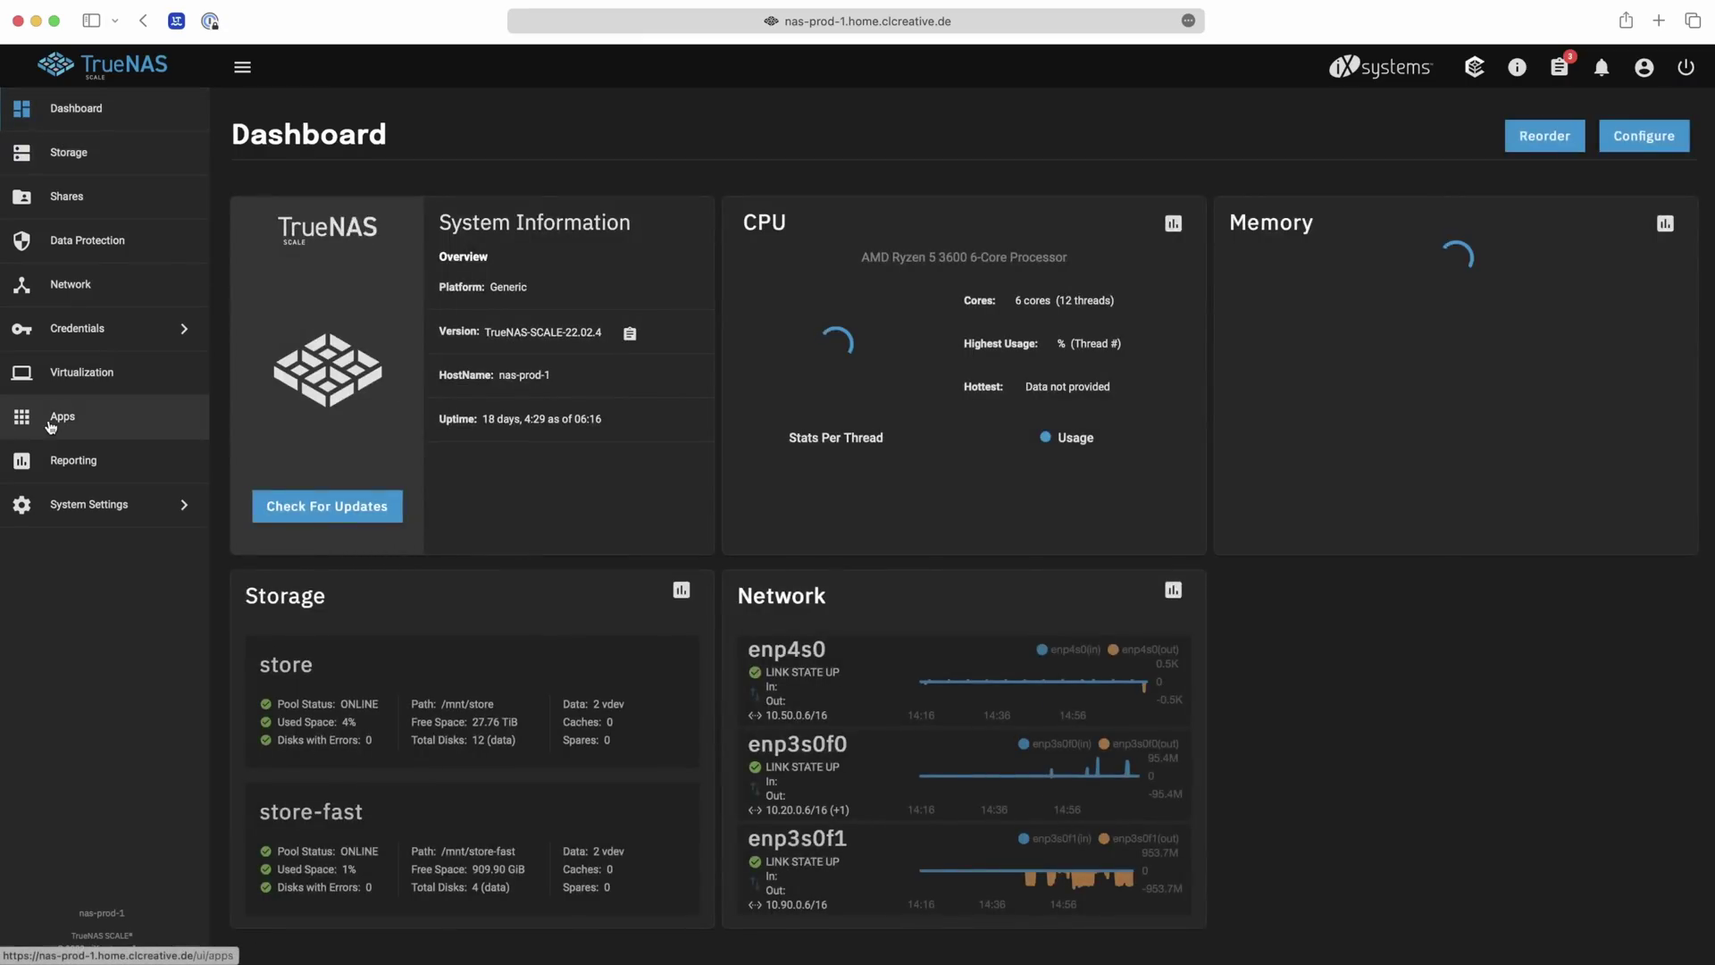
Choose 10.20.2.3 as the Node IP in the Apps advanced Kubernetes settings and save
left_click(160, 417)
left_click(1462, 147)
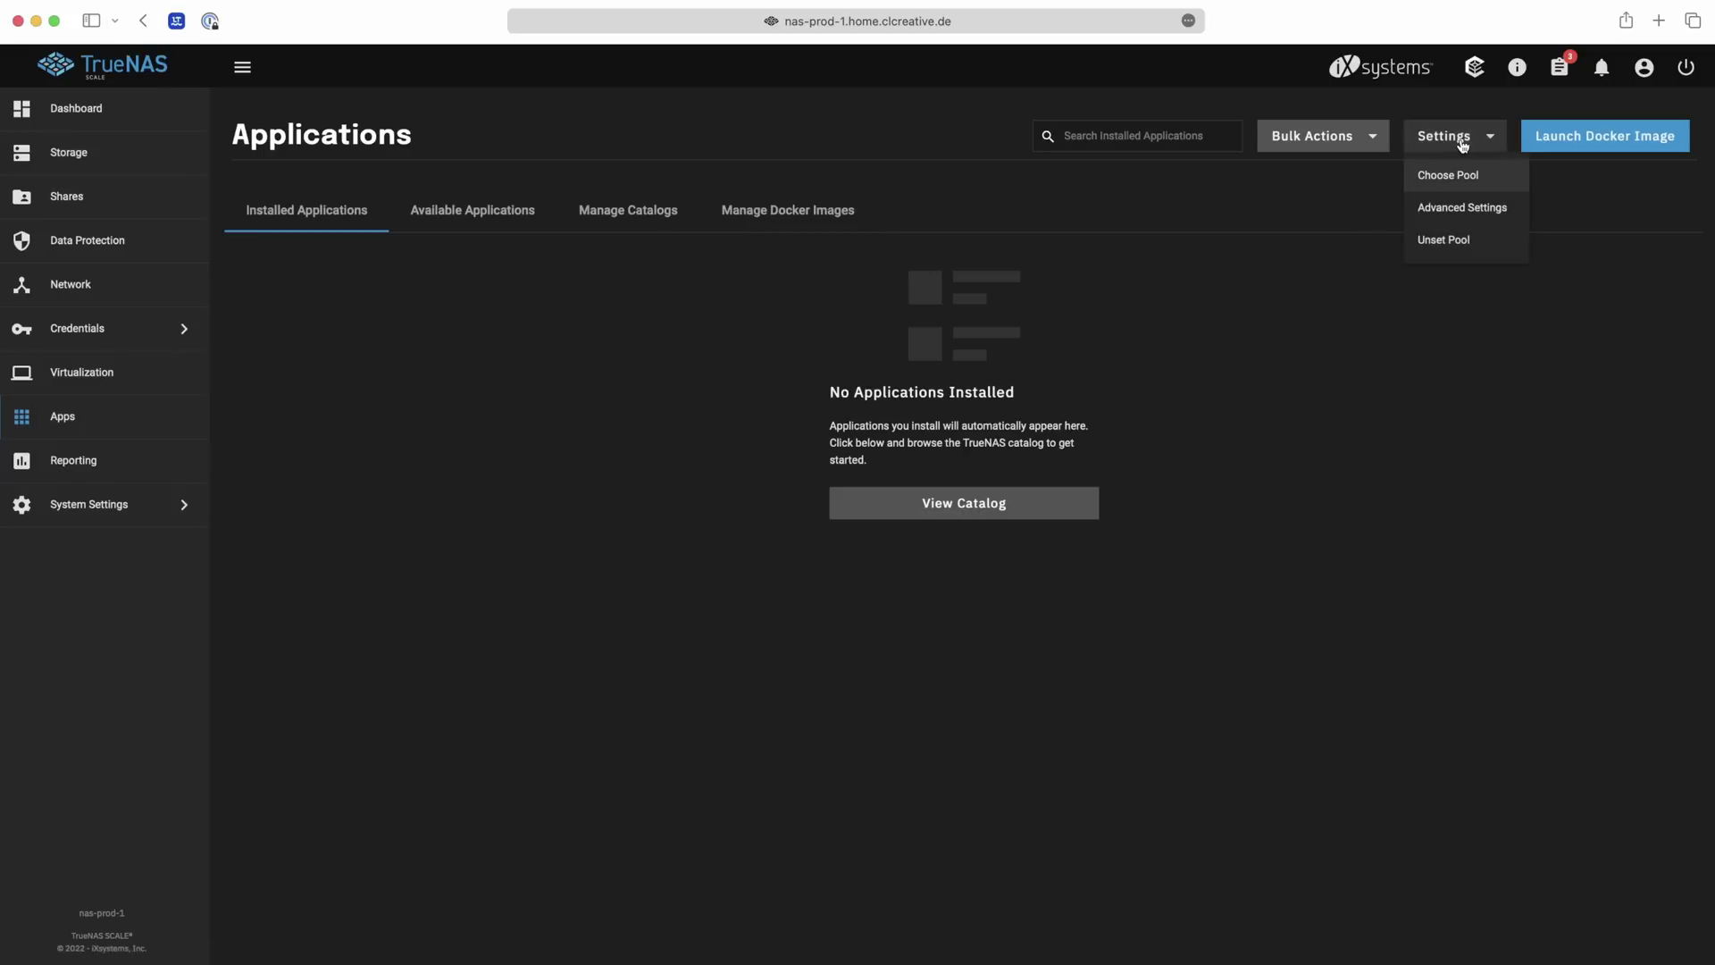
left_click(1438, 214)
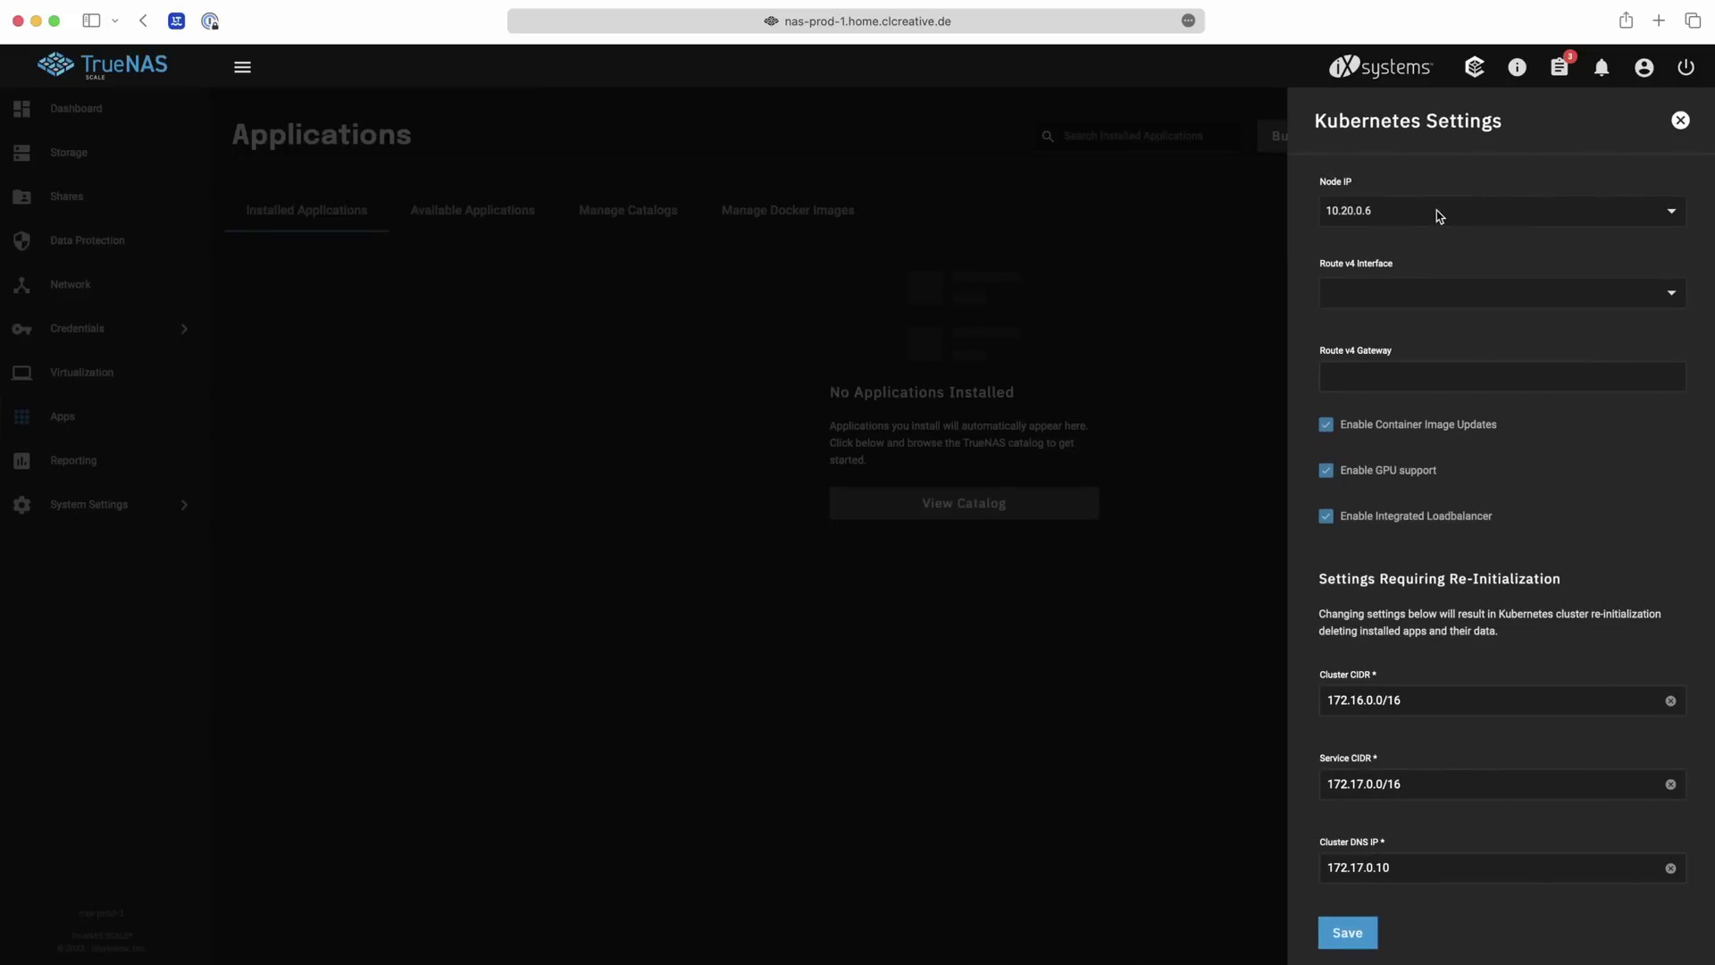
left_click(1375, 212)
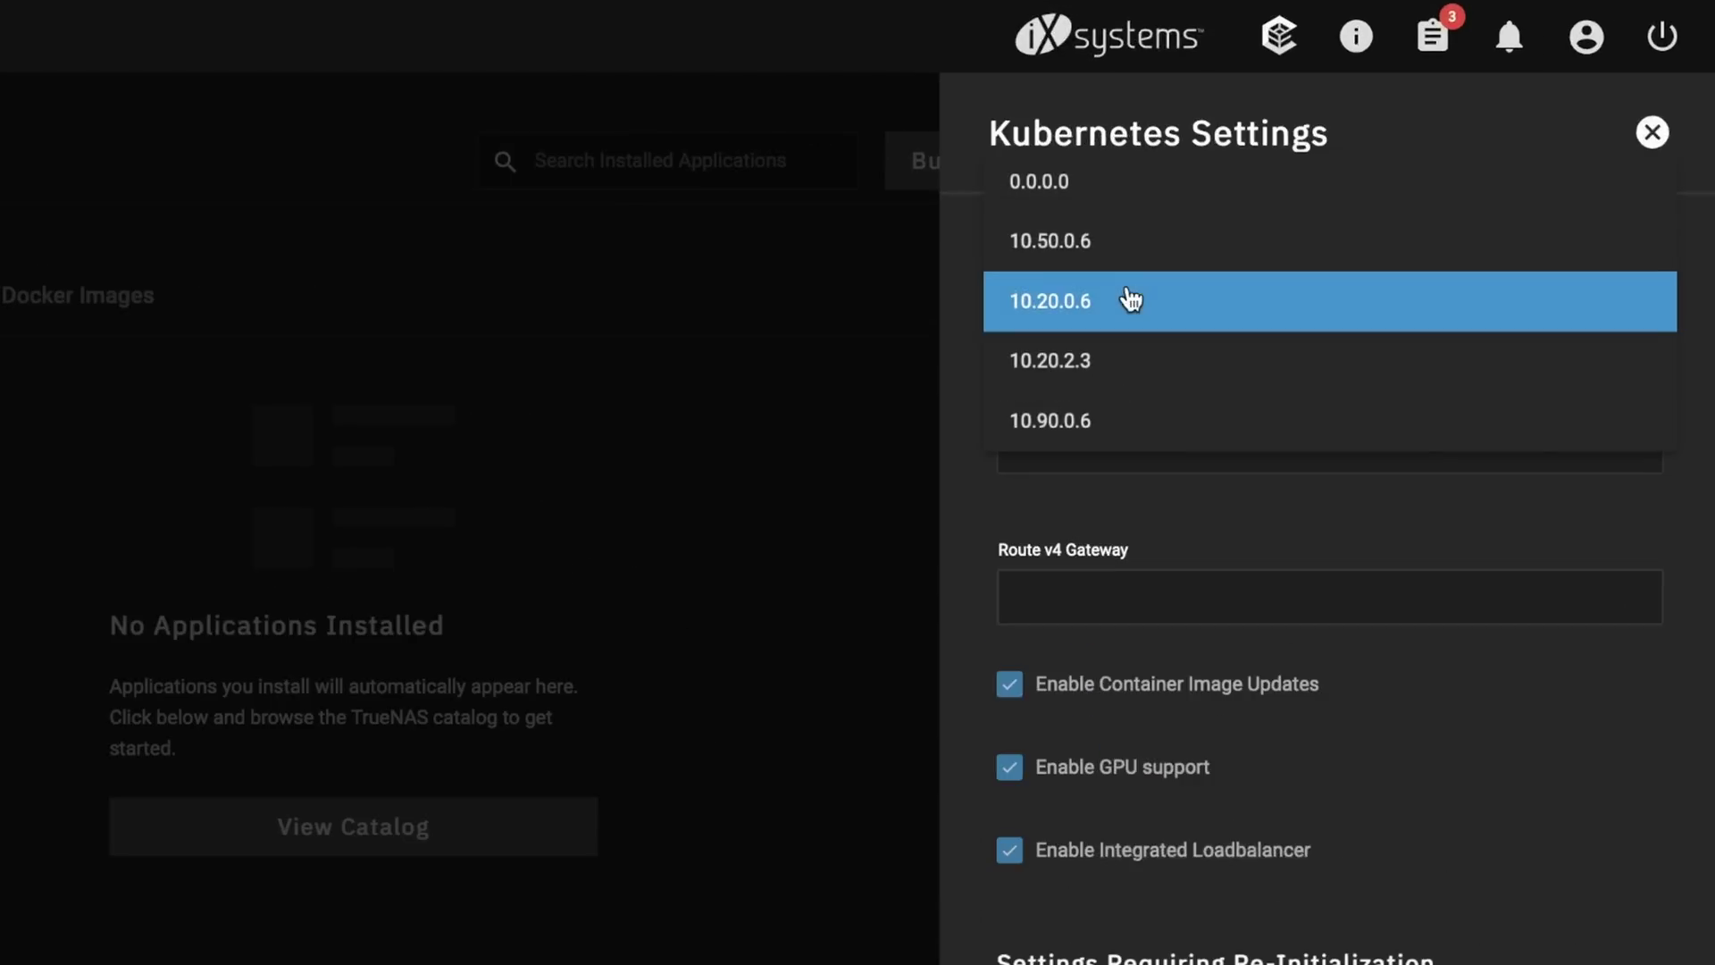
left_click(1067, 366)
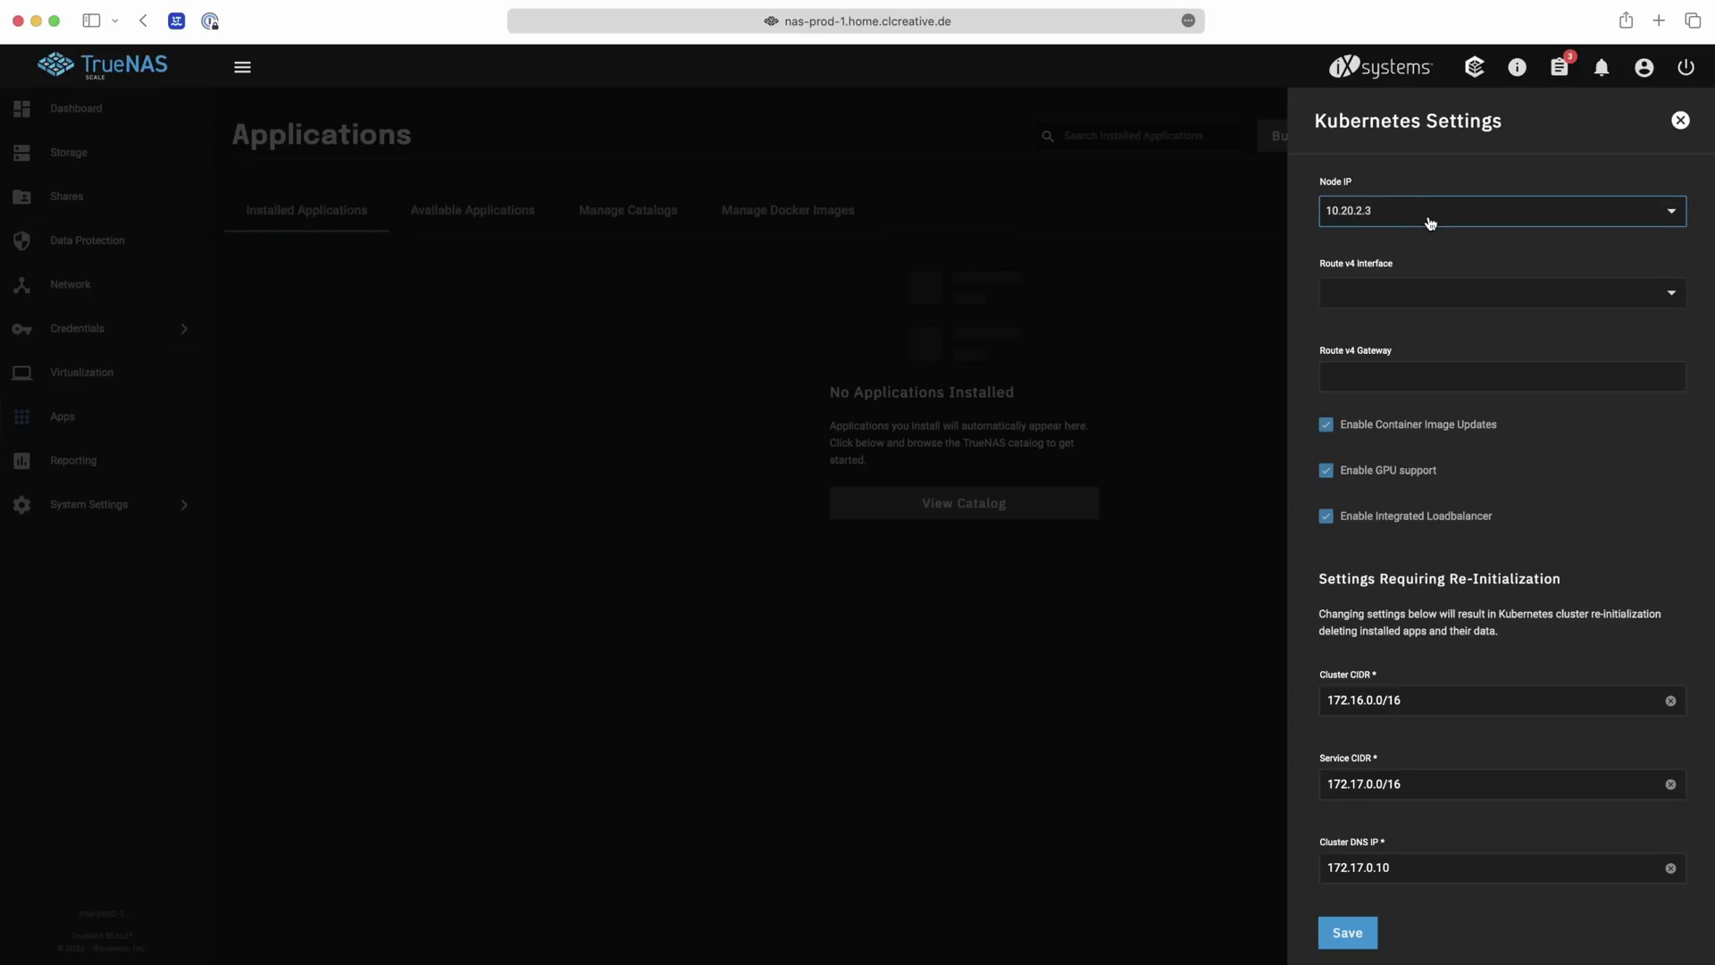
left_click(1348, 934)
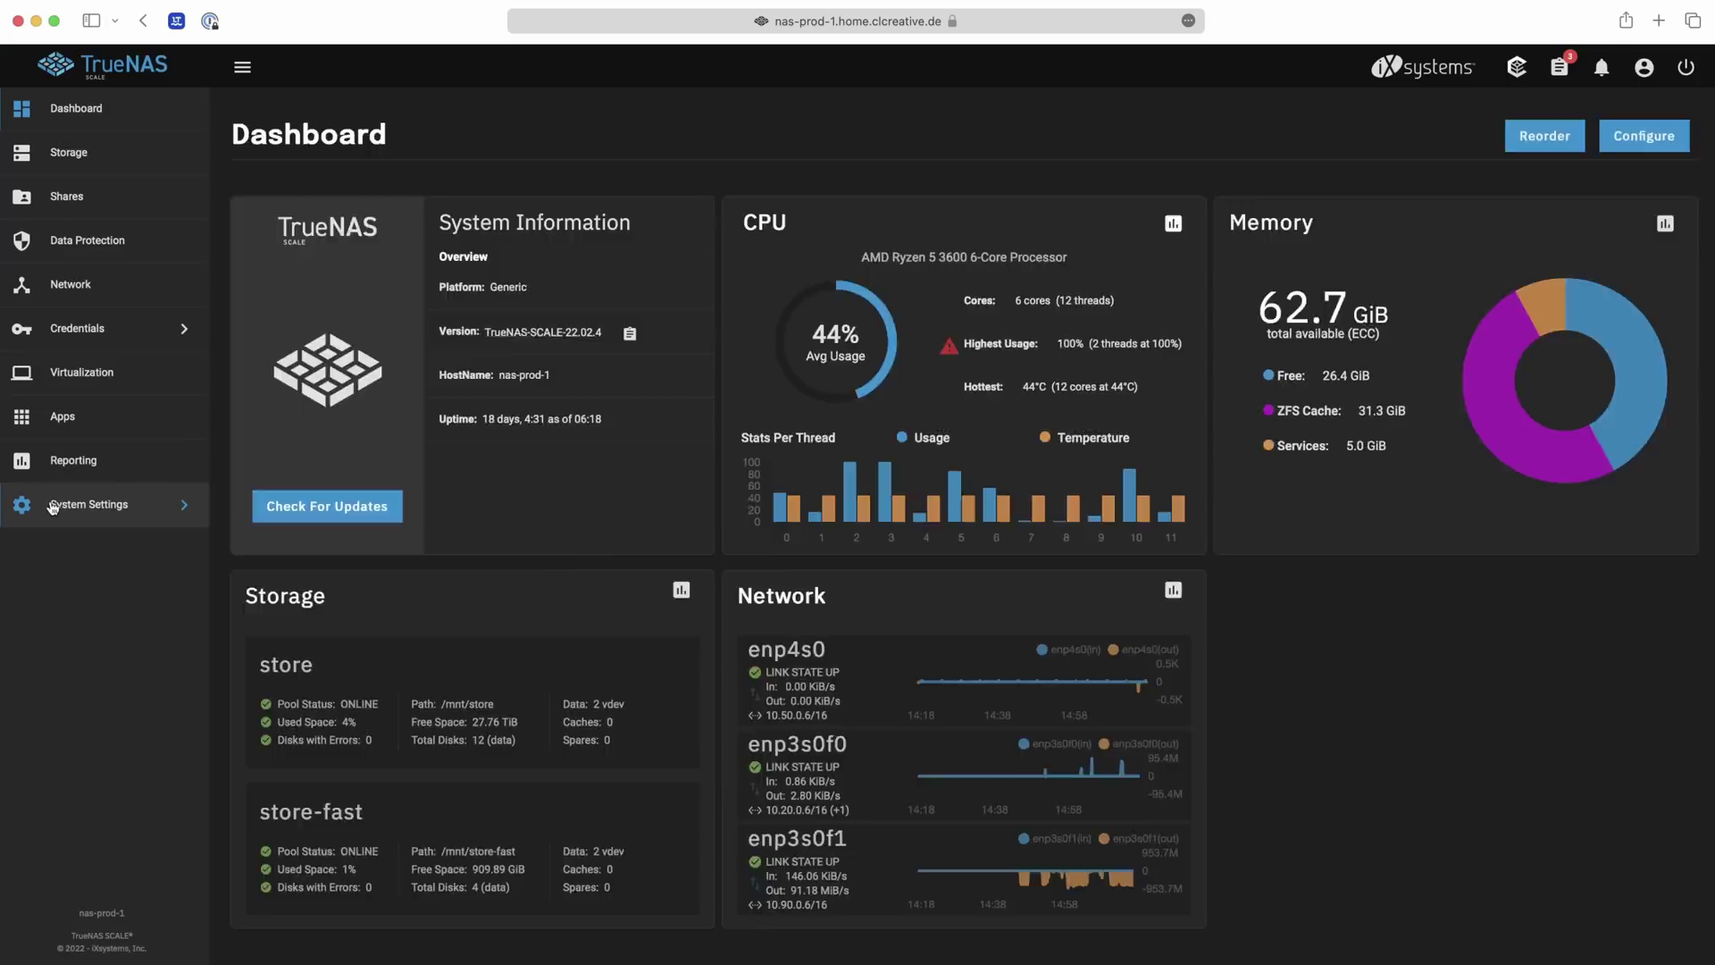
In GUI Settings, set the web interface IPv4 addresses to 10.50.0.6, 10.20.0.6 and 10.90.0.6, removing 0.0.0.0
left_click(51, 507)
left_click(312, 161)
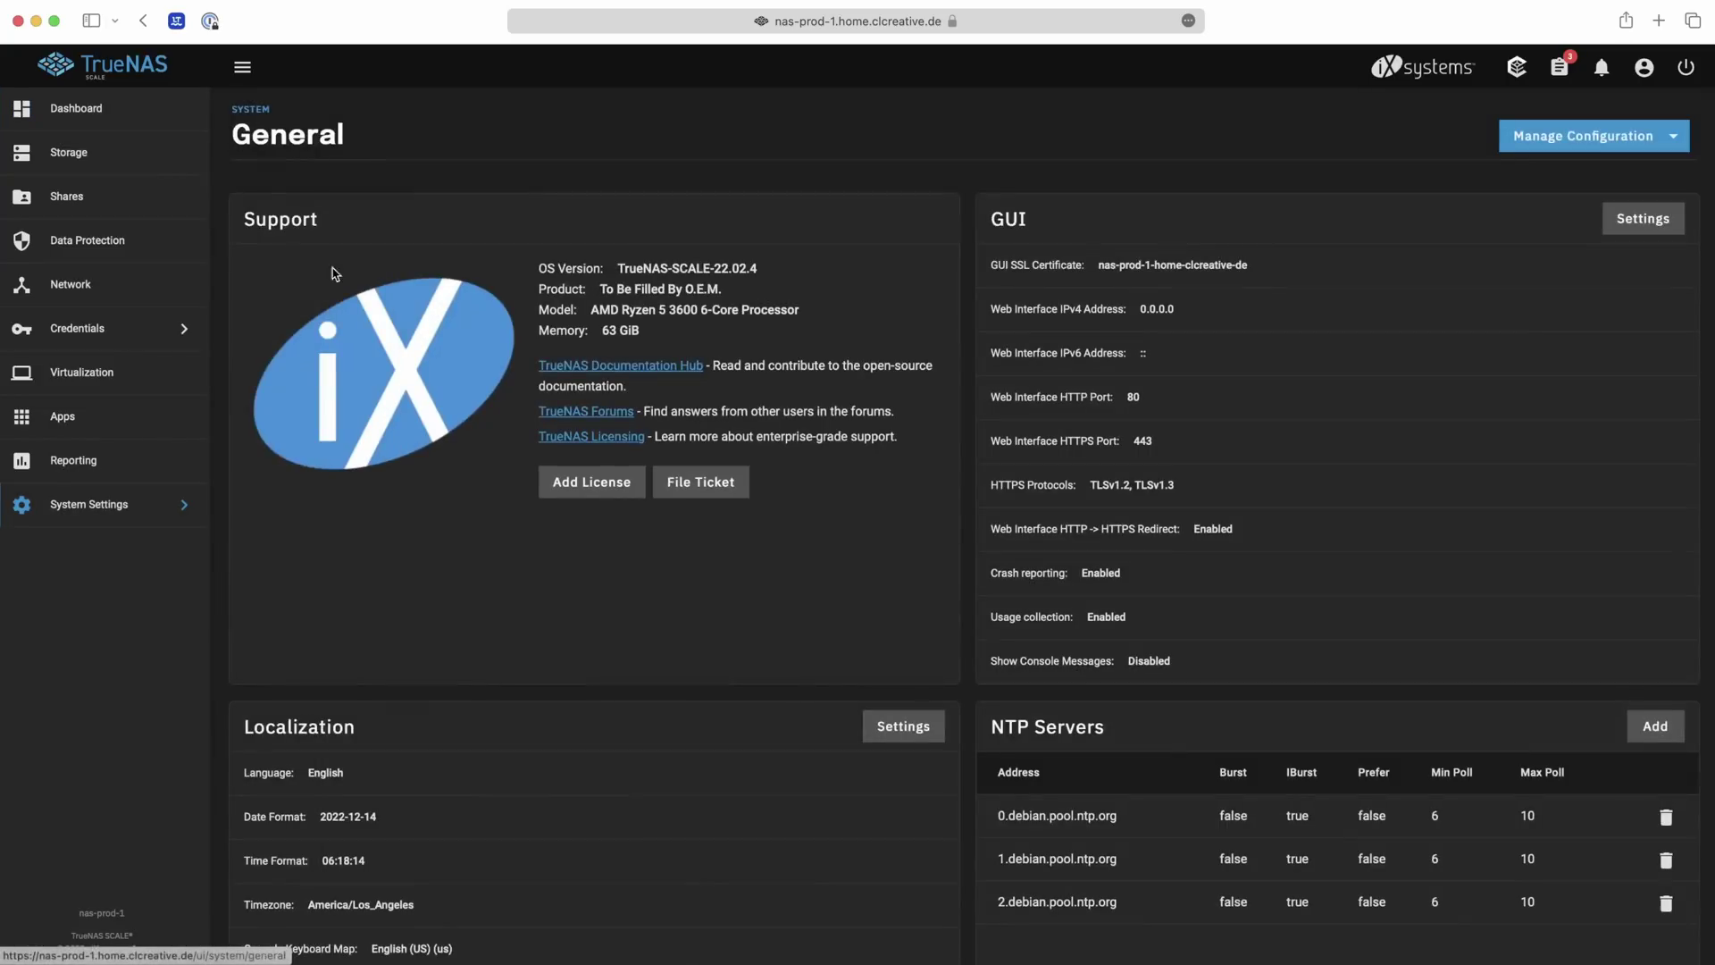
left_click(1627, 228)
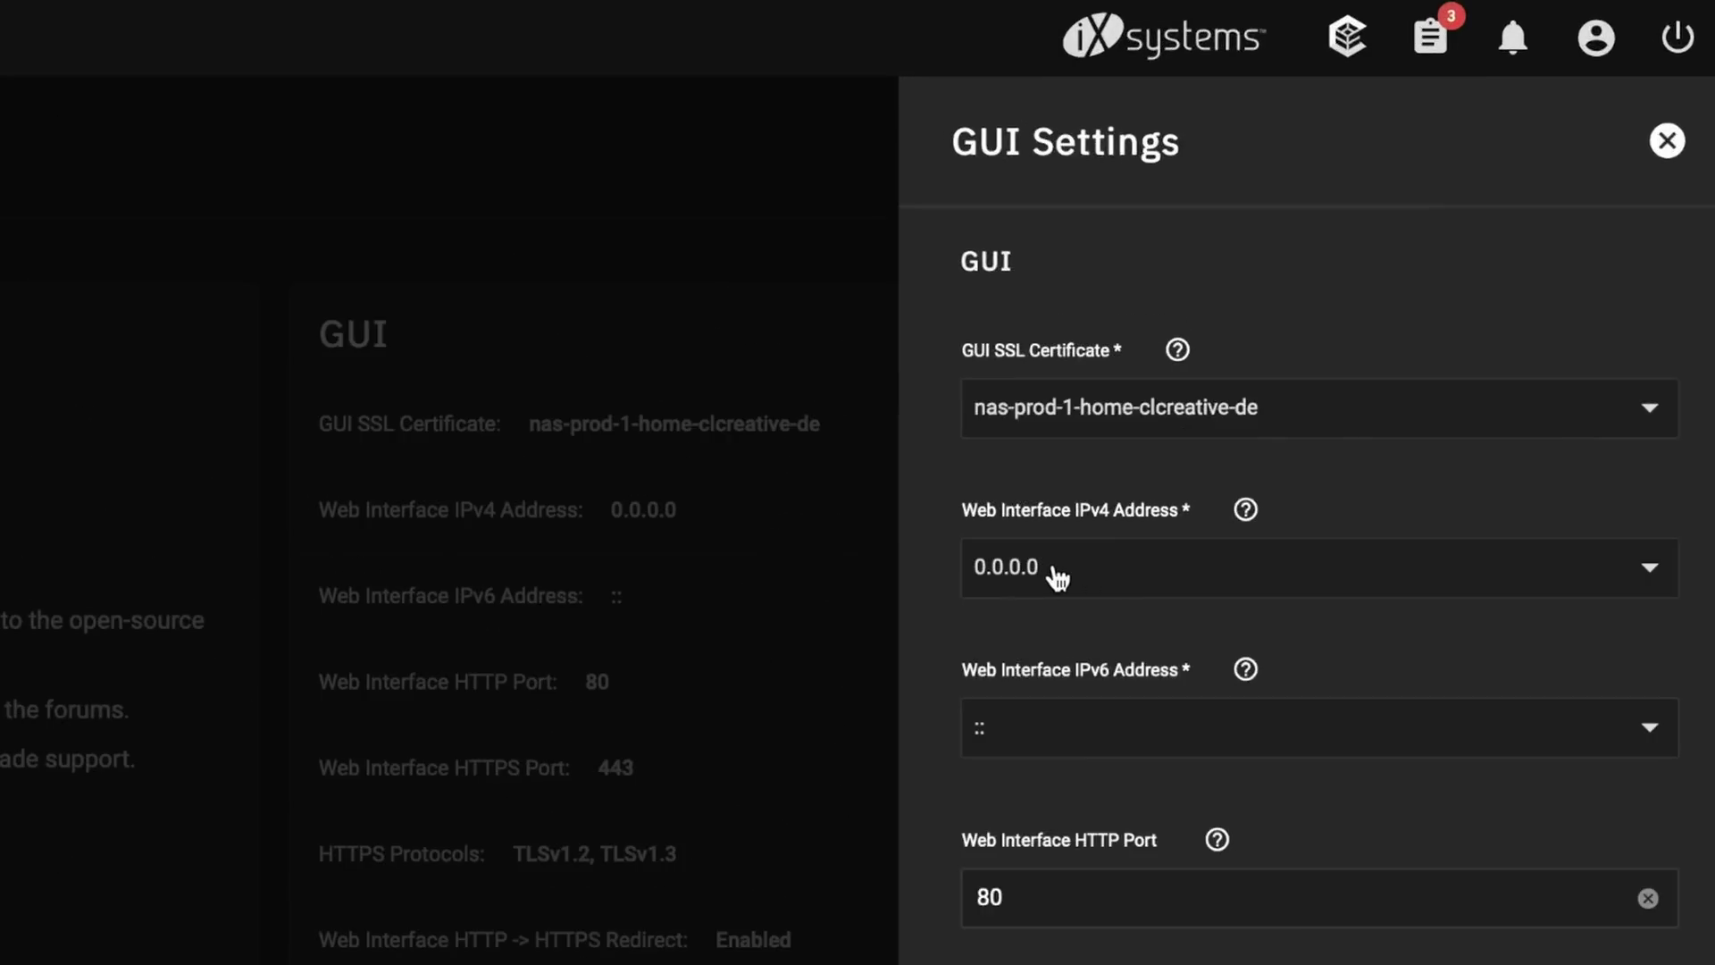
left_click(1057, 578)
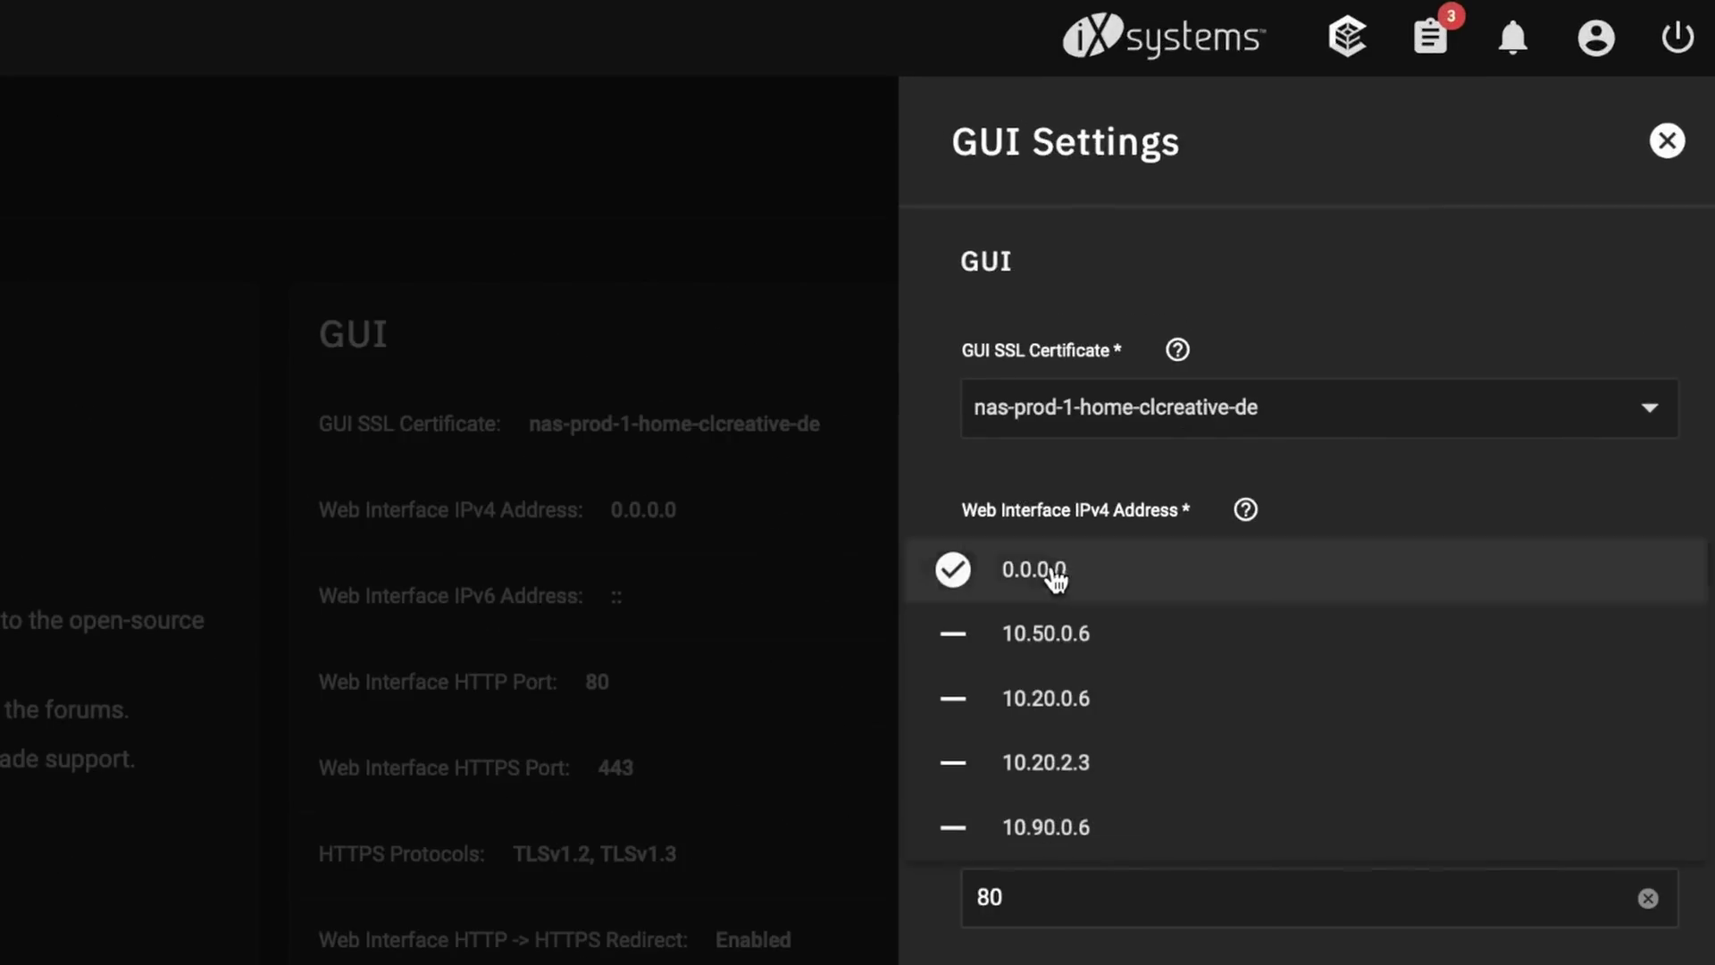
left_click(983, 631)
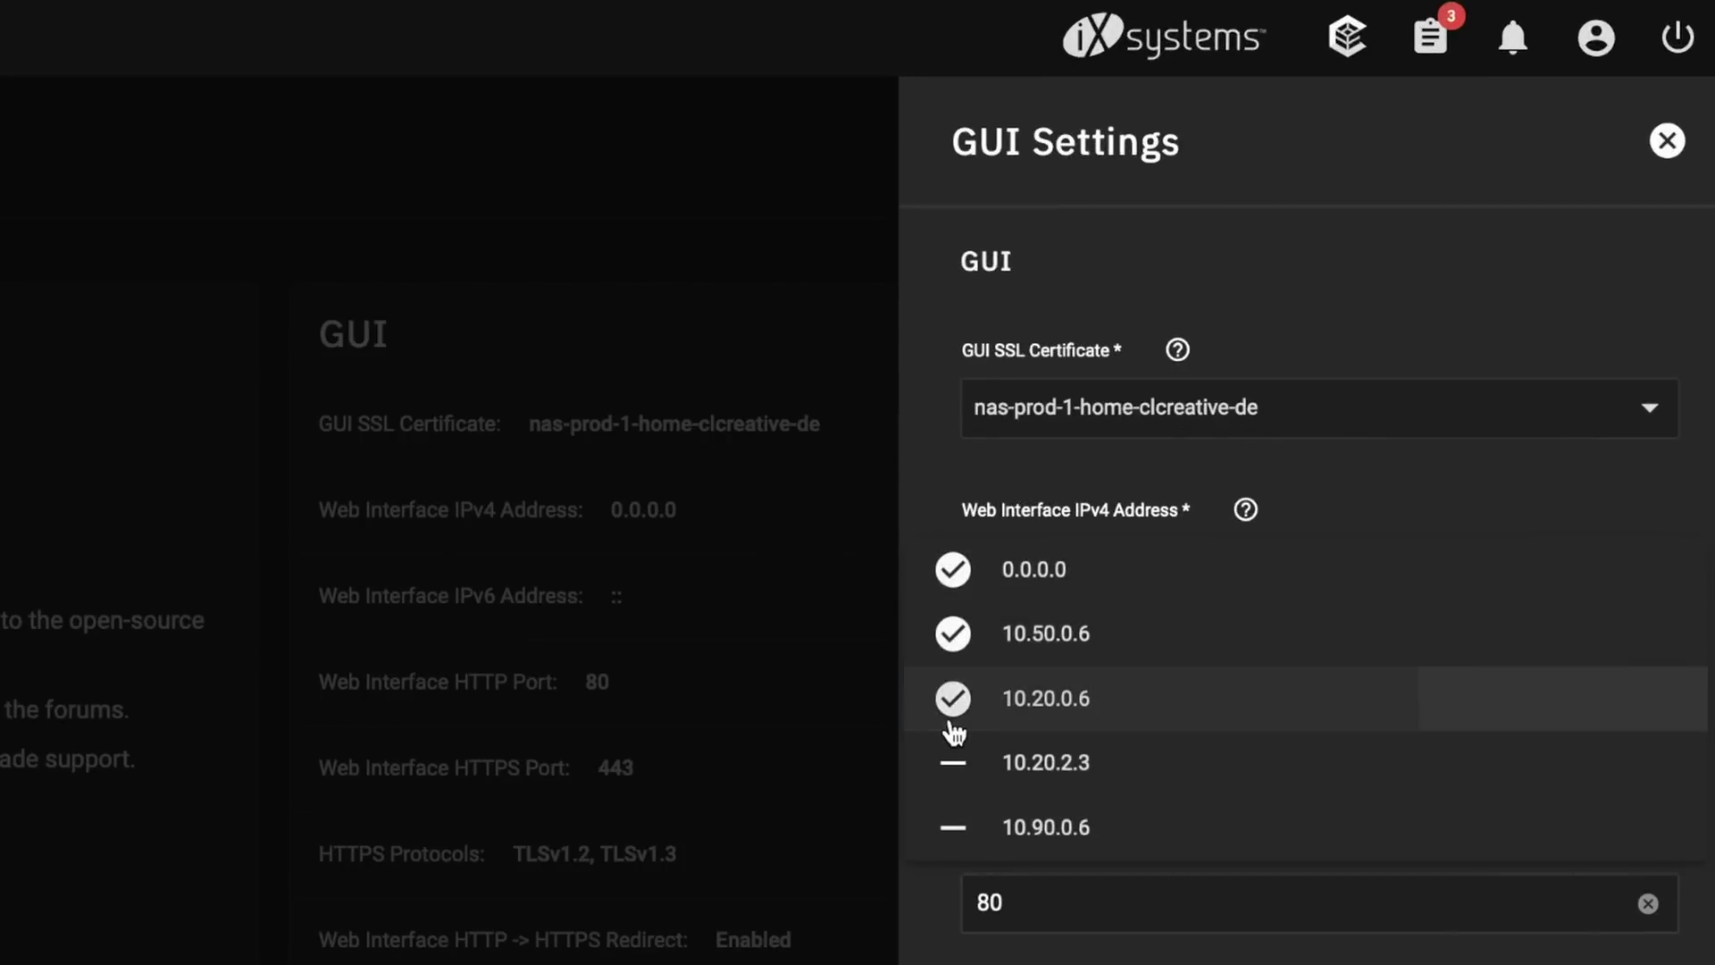
left_click(952, 569)
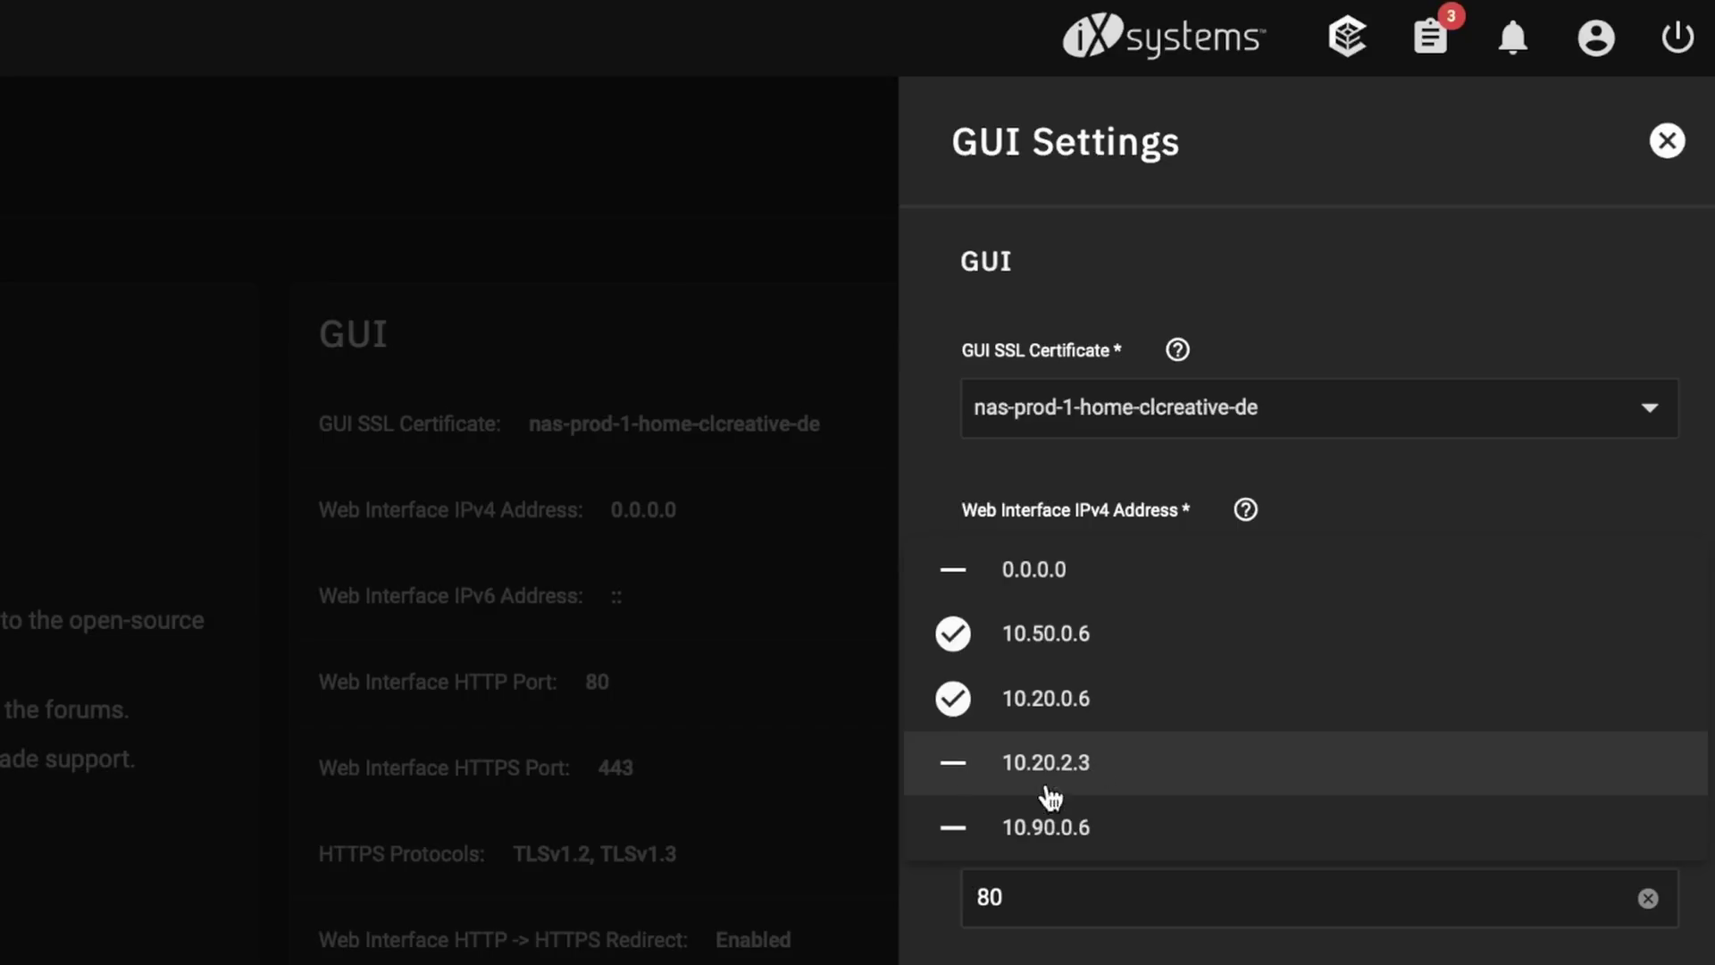
left_click(965, 822)
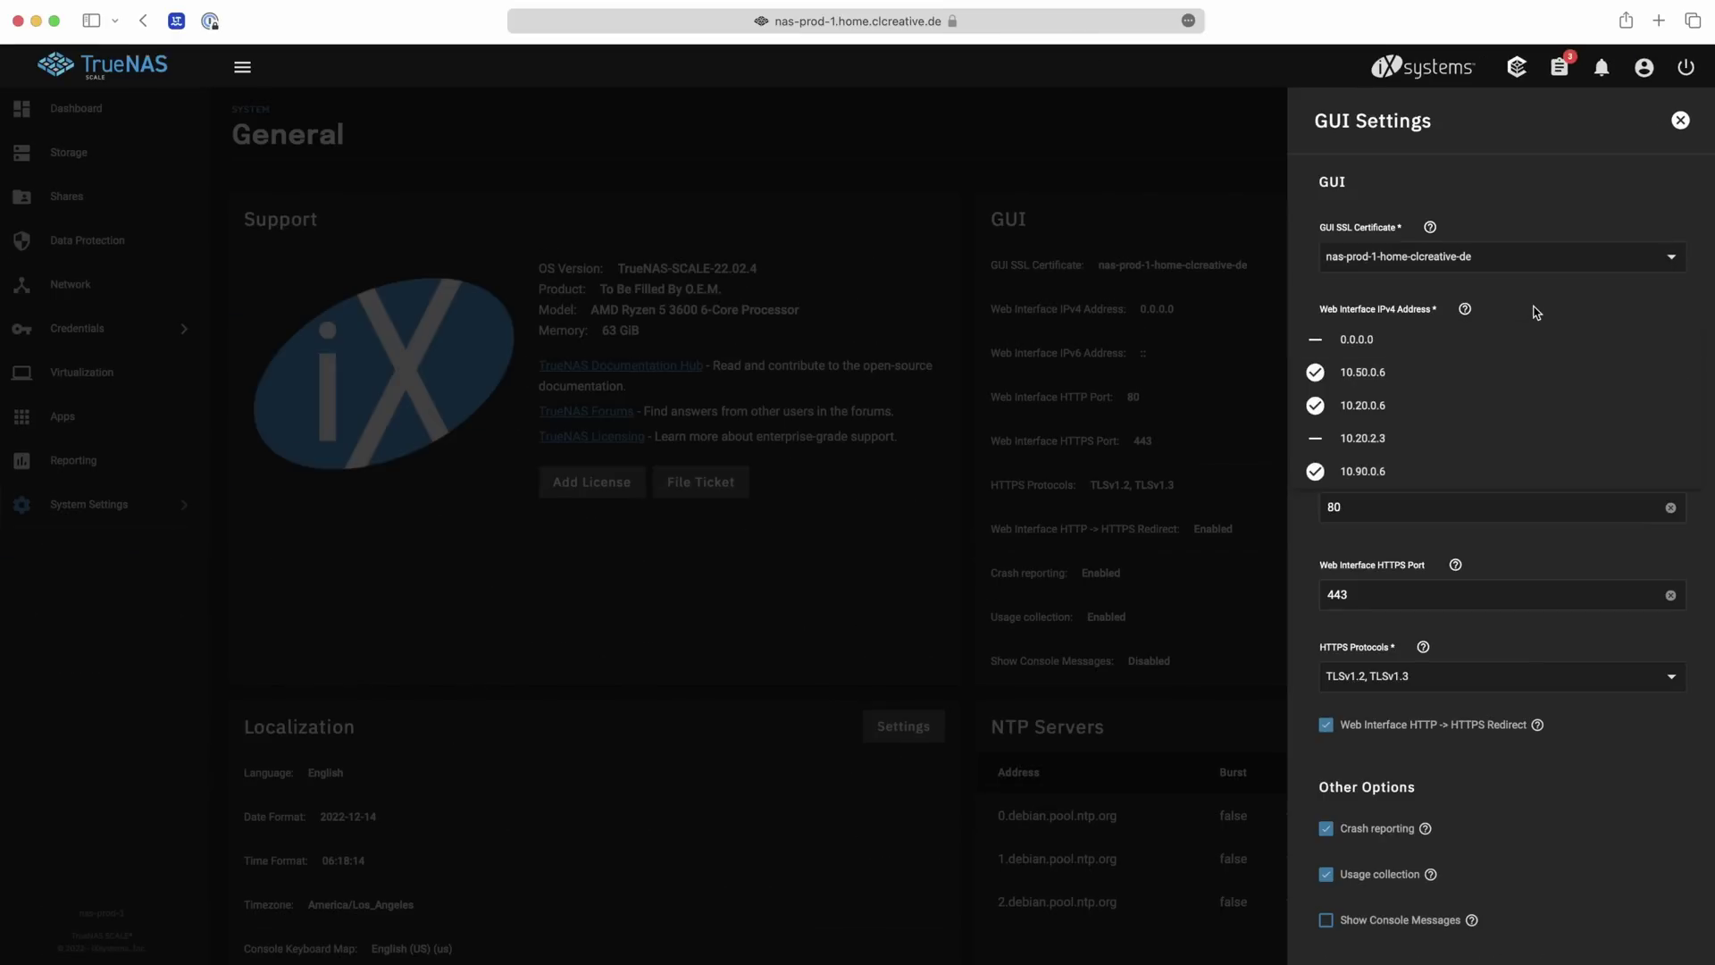
left_click(1383, 519)
Save the GUI settings and confirm the web service restart
scroll(1510, 644, "down", 1)
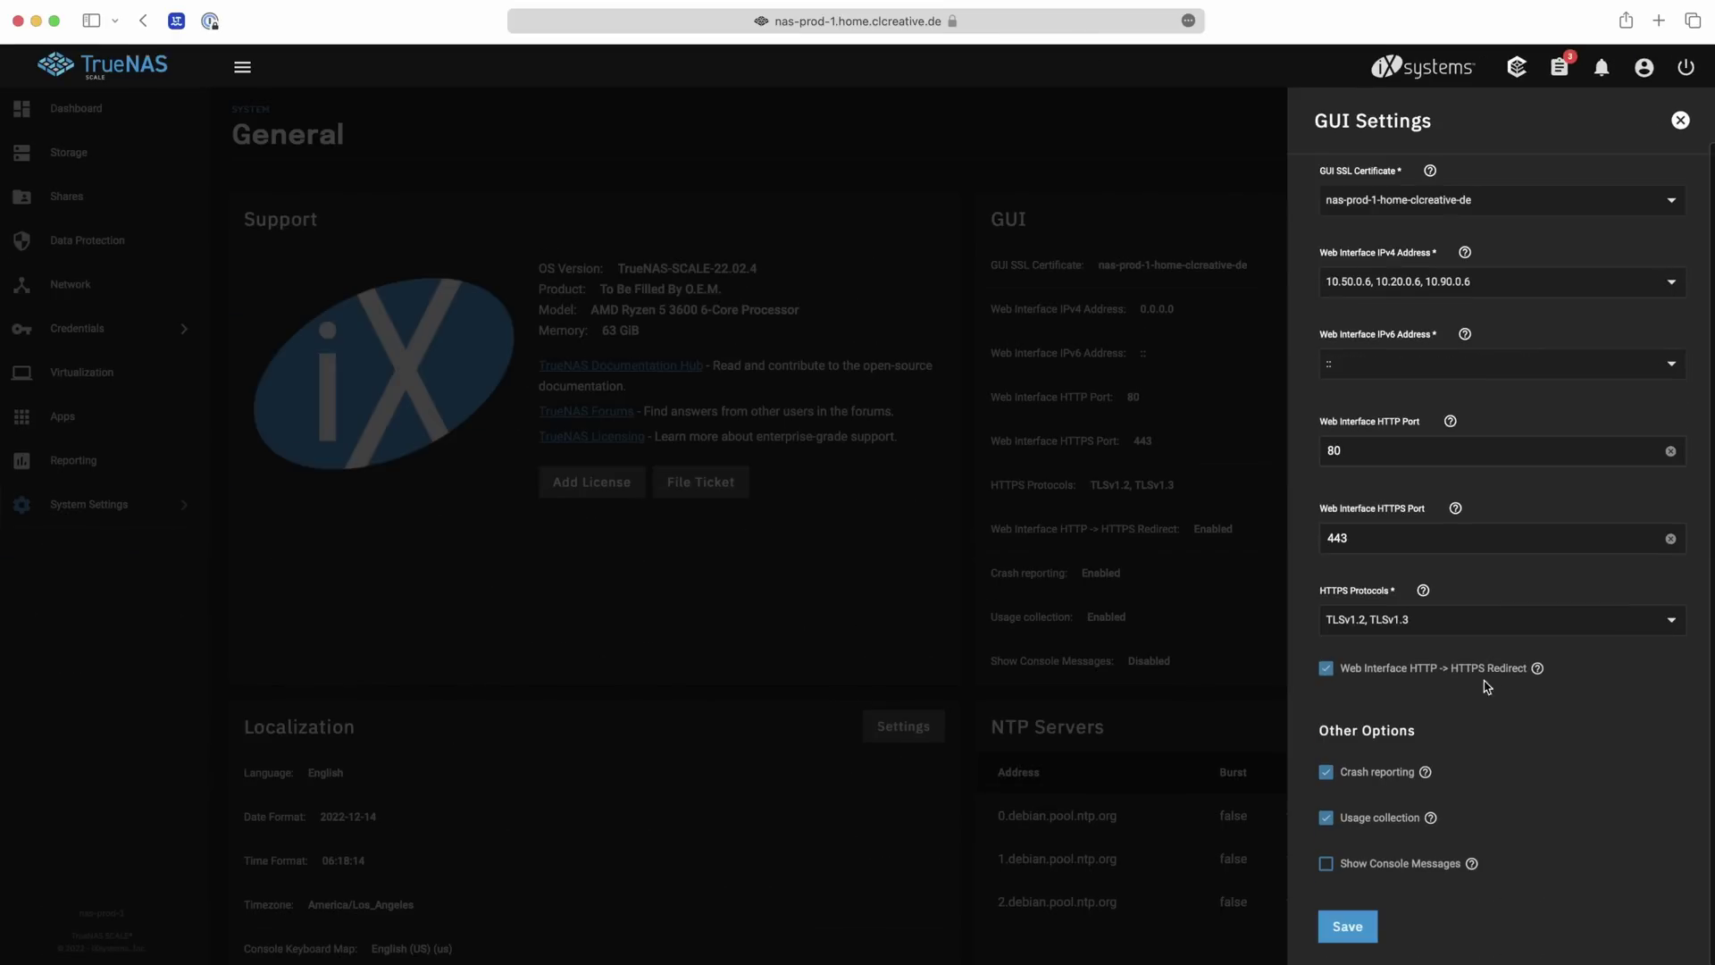
left_click(1361, 929)
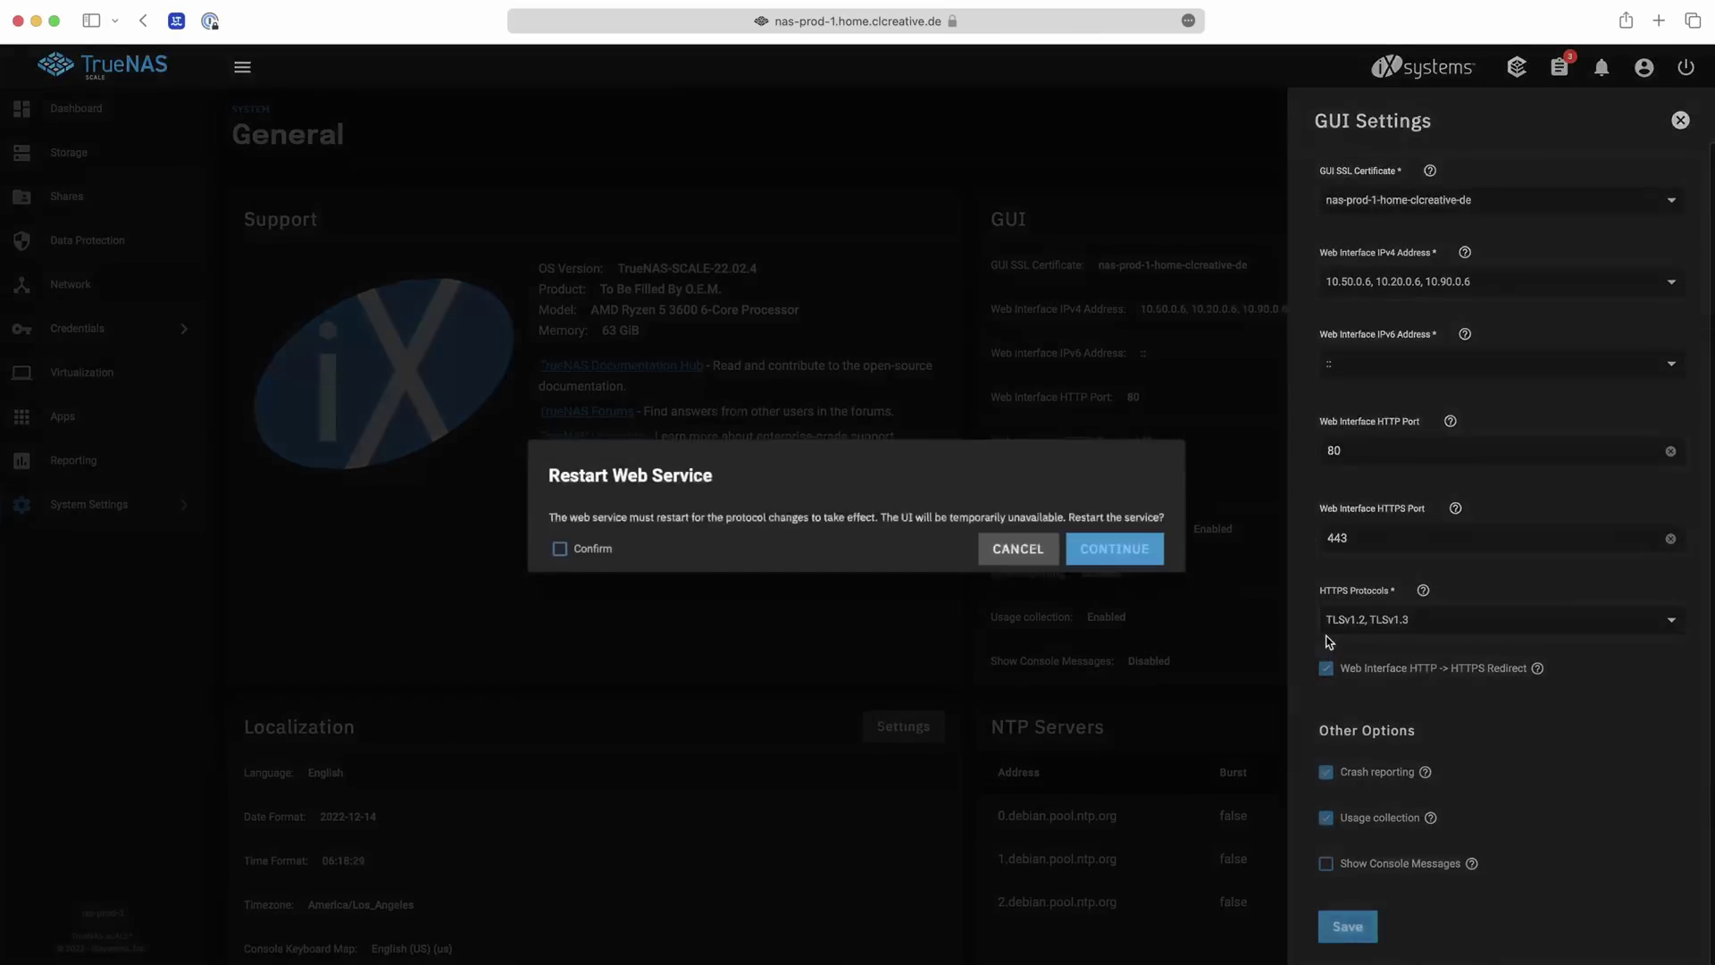
left_click(1141, 558)
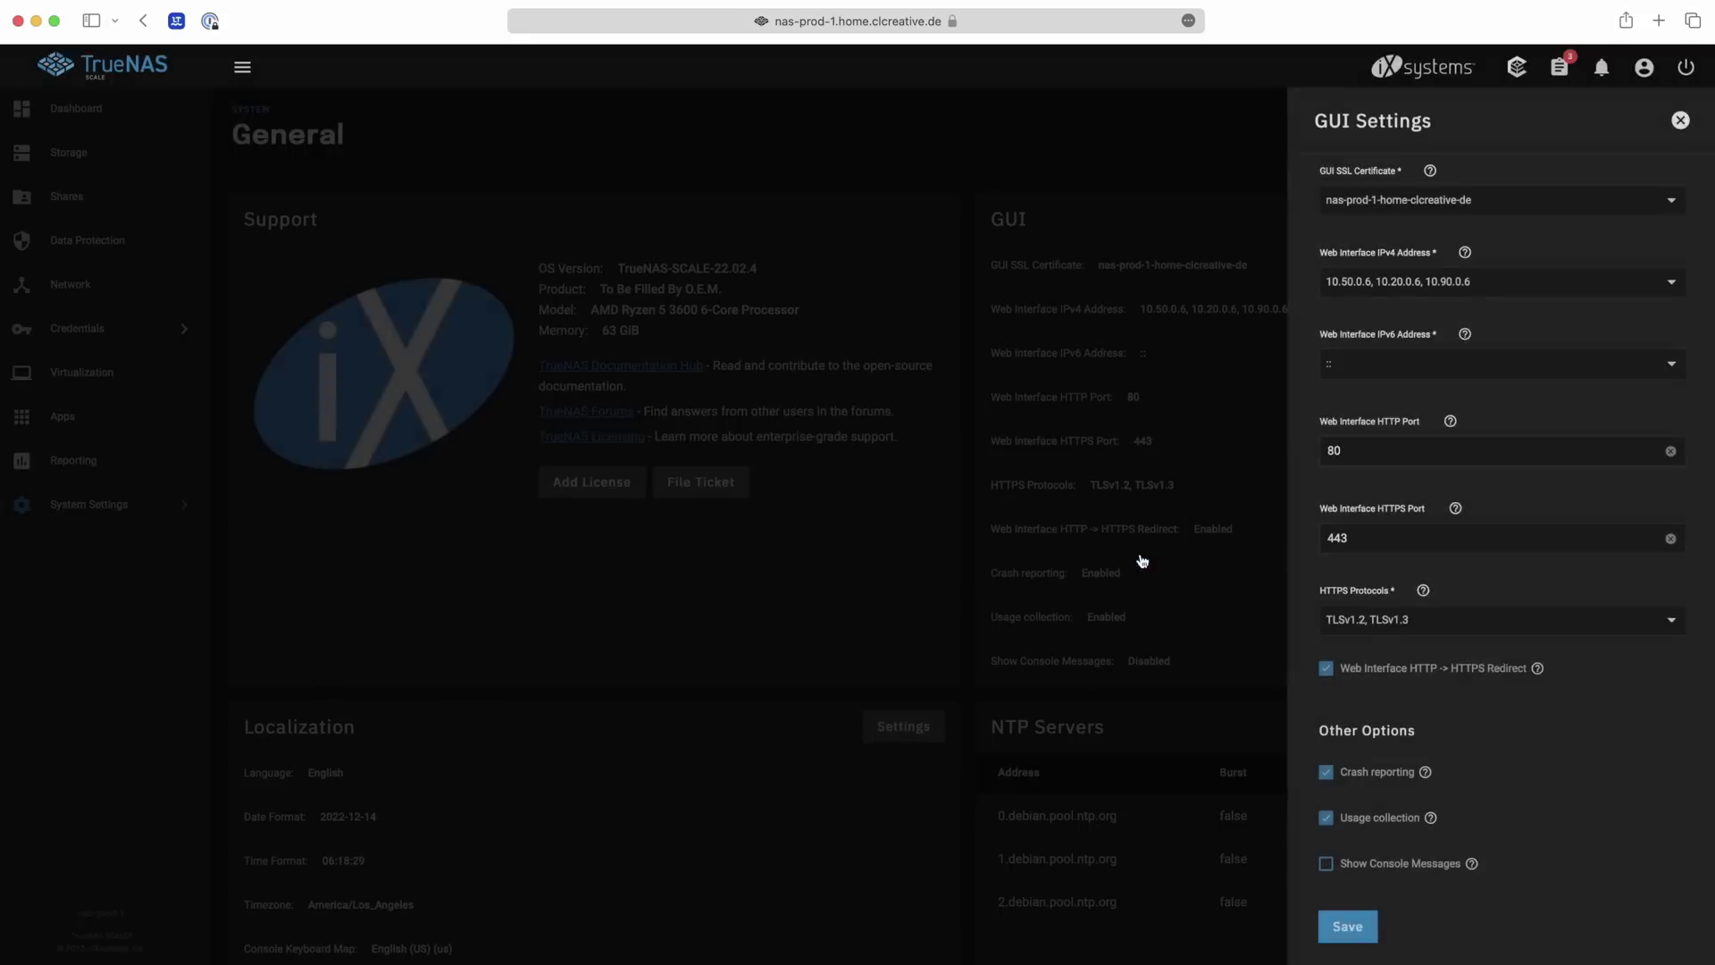
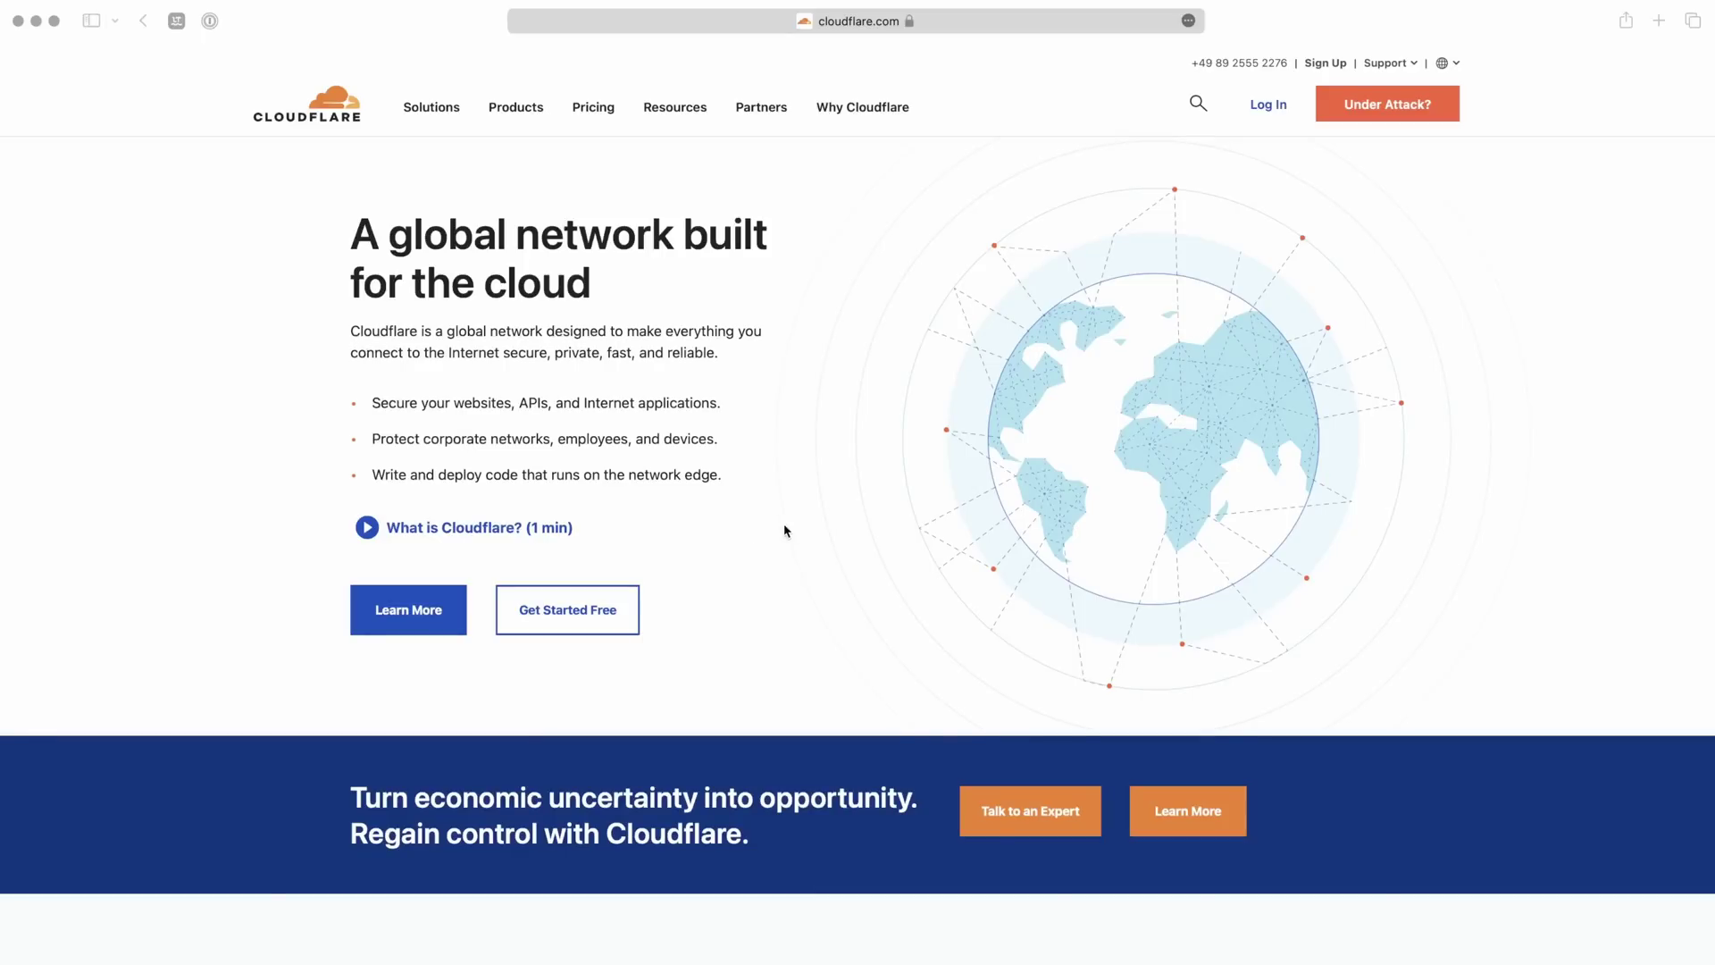
Log in to the Cloudflare dashboard and open the DNS records for clcreative.de
left_click(785, 530)
left_click(1268, 104)
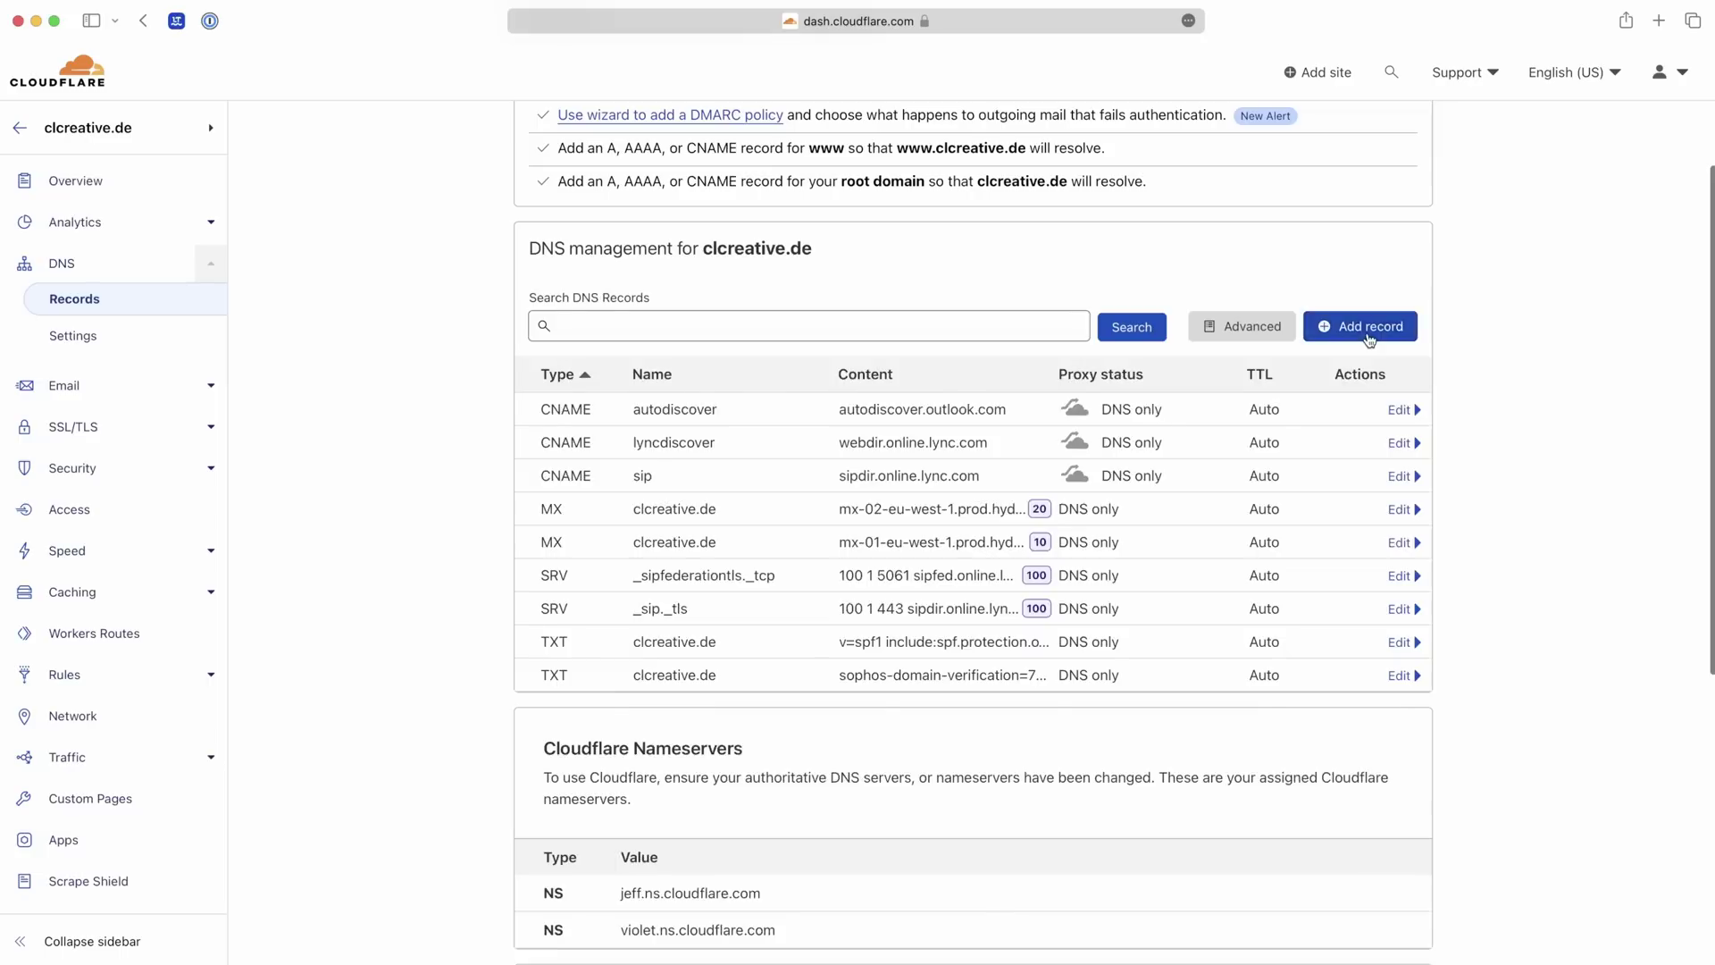
left_click(1358, 326)
Add a DNS-only A record *.nas-prod-1.home.clcreative.de pointing to 10.20.2.3
left_click(708, 427)
type("*.nas-pro")
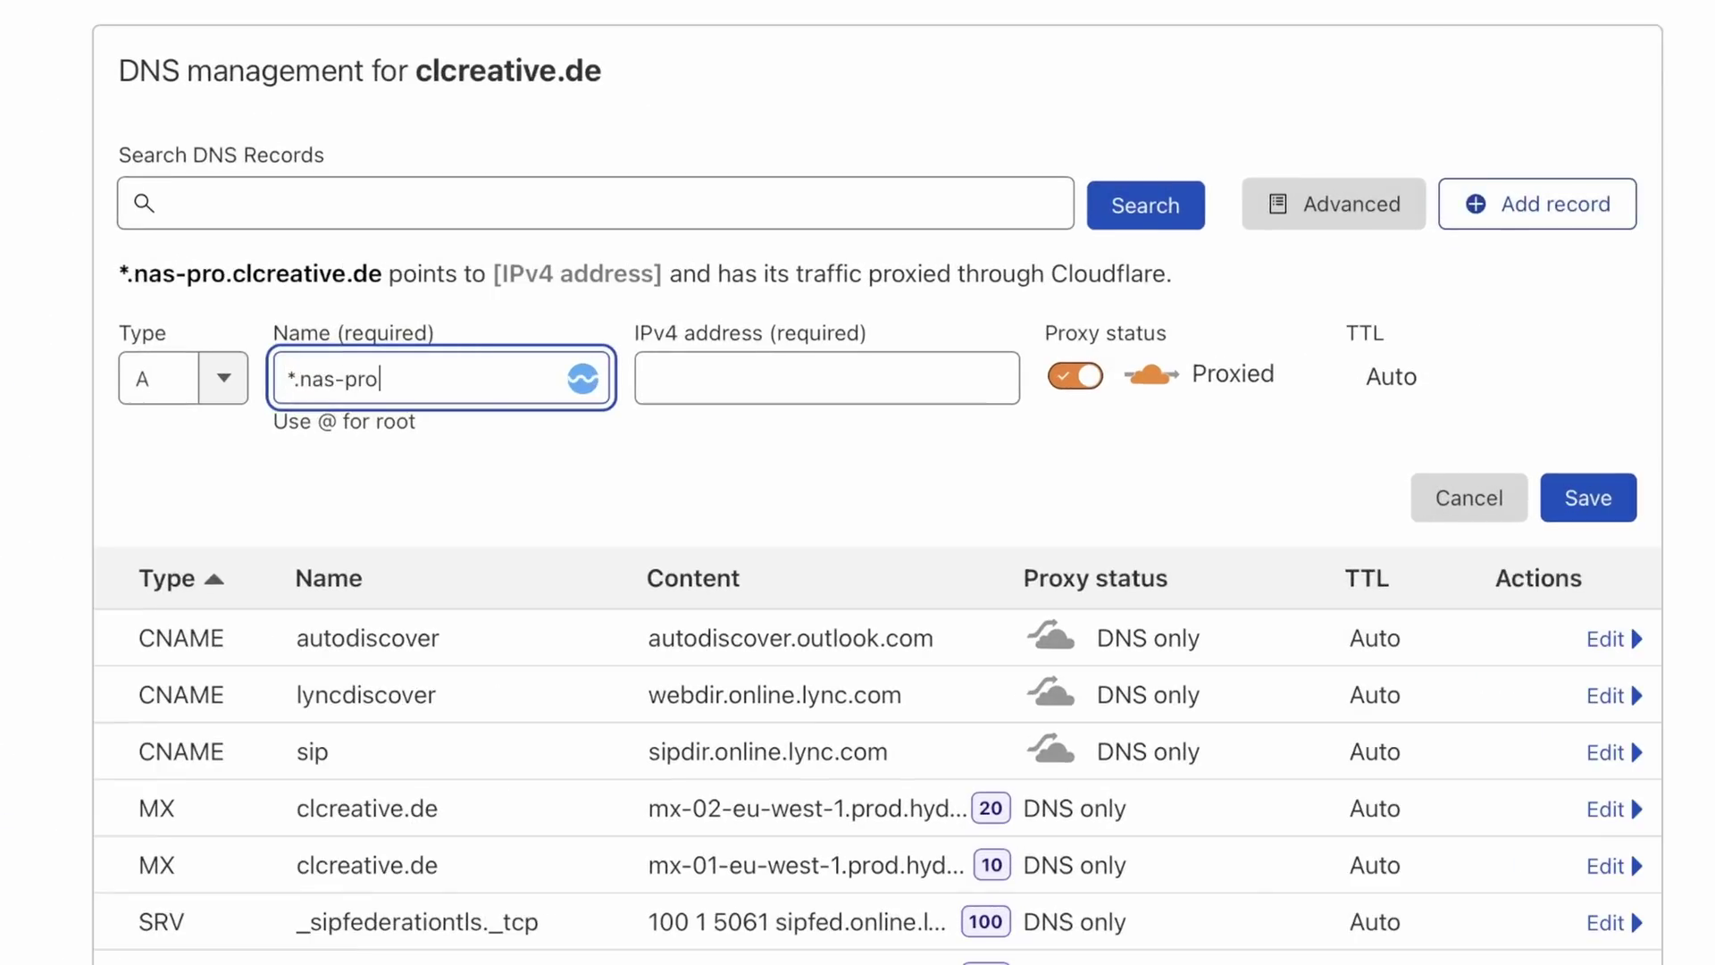
type("d-1.home.clcreative.de")
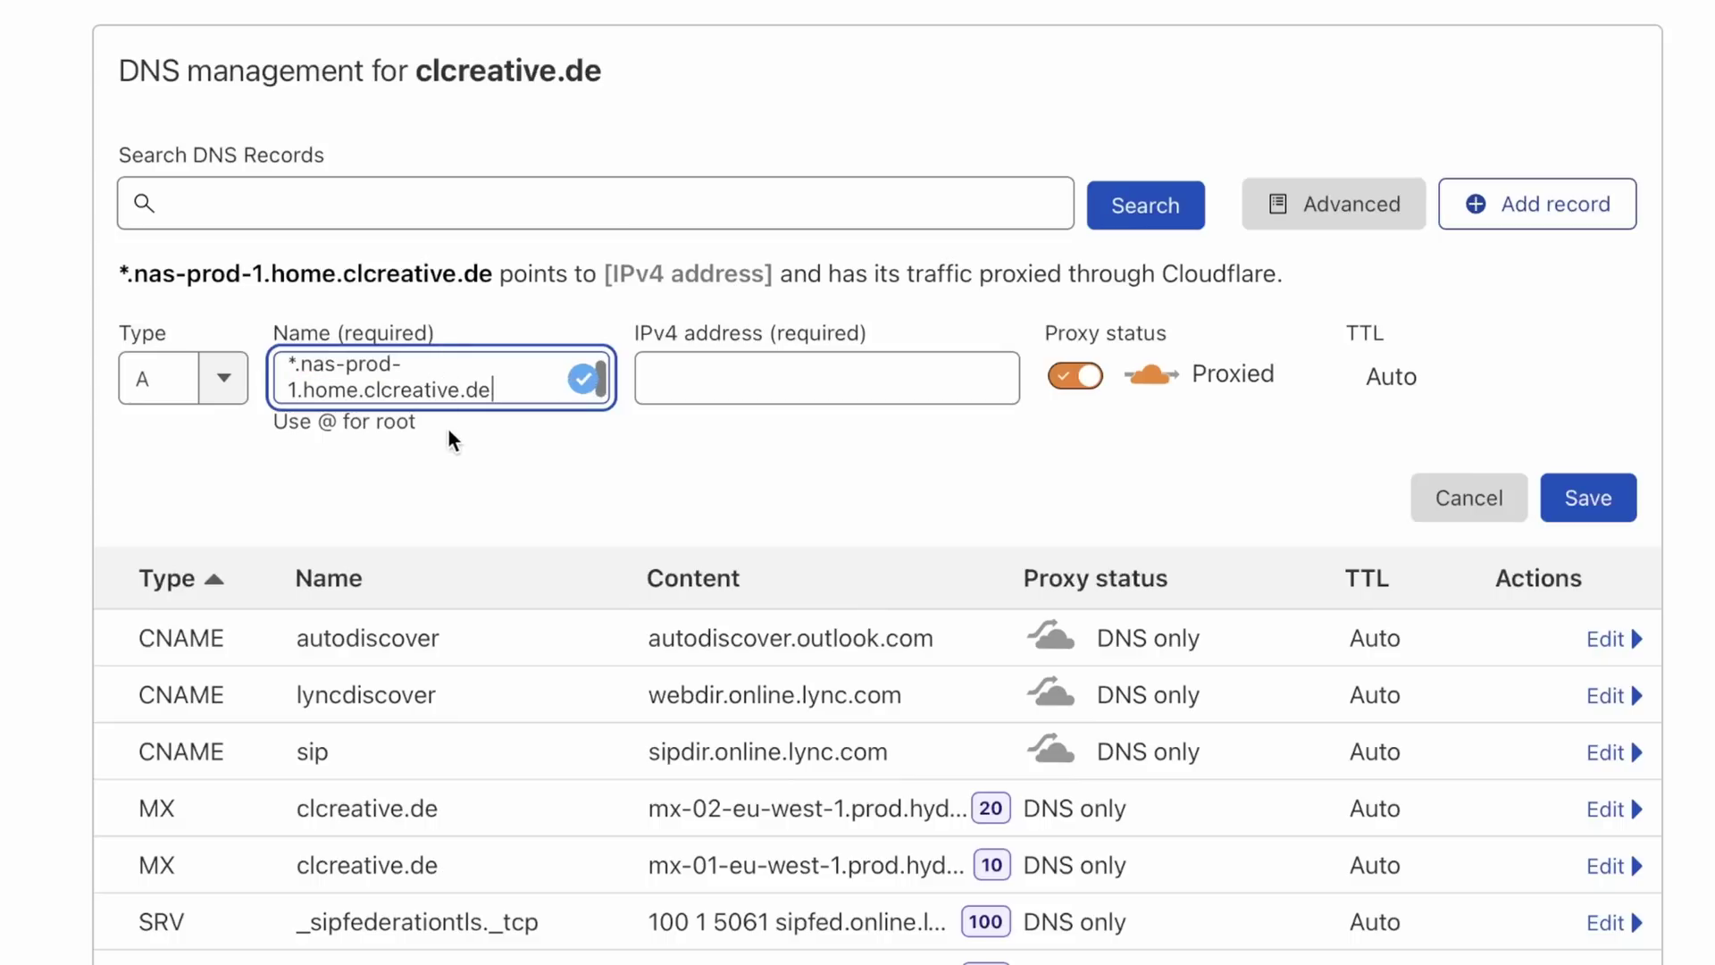
key("Tab")
type("10.")
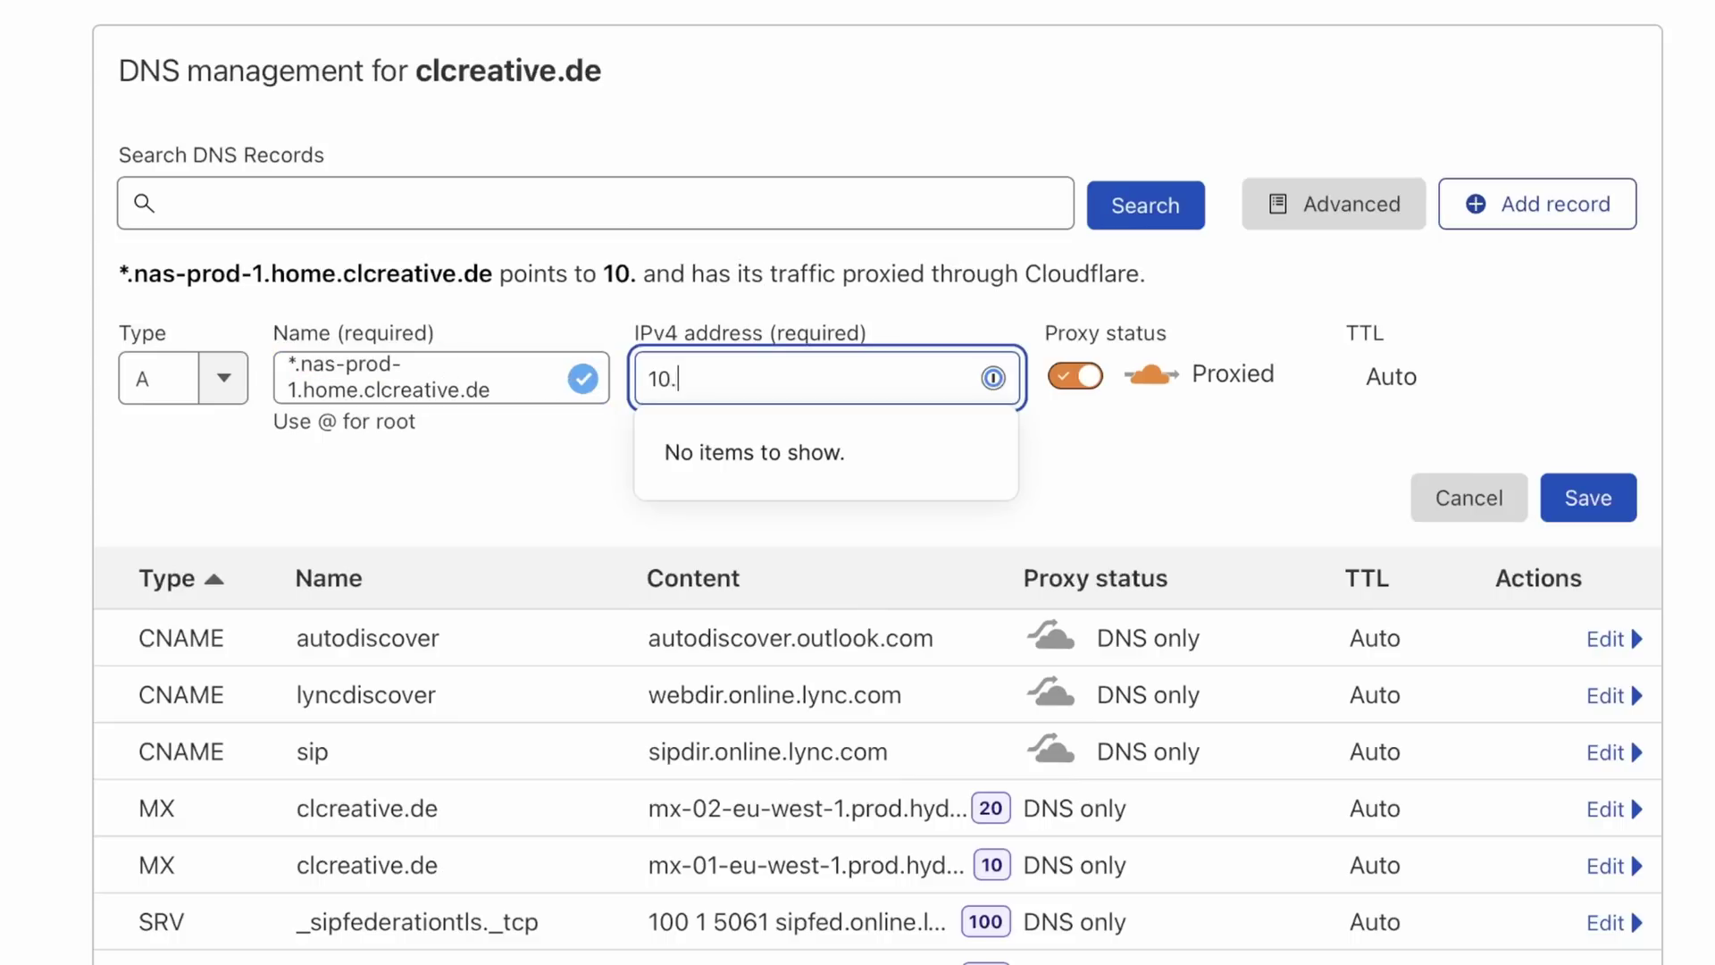
type("20.2.3")
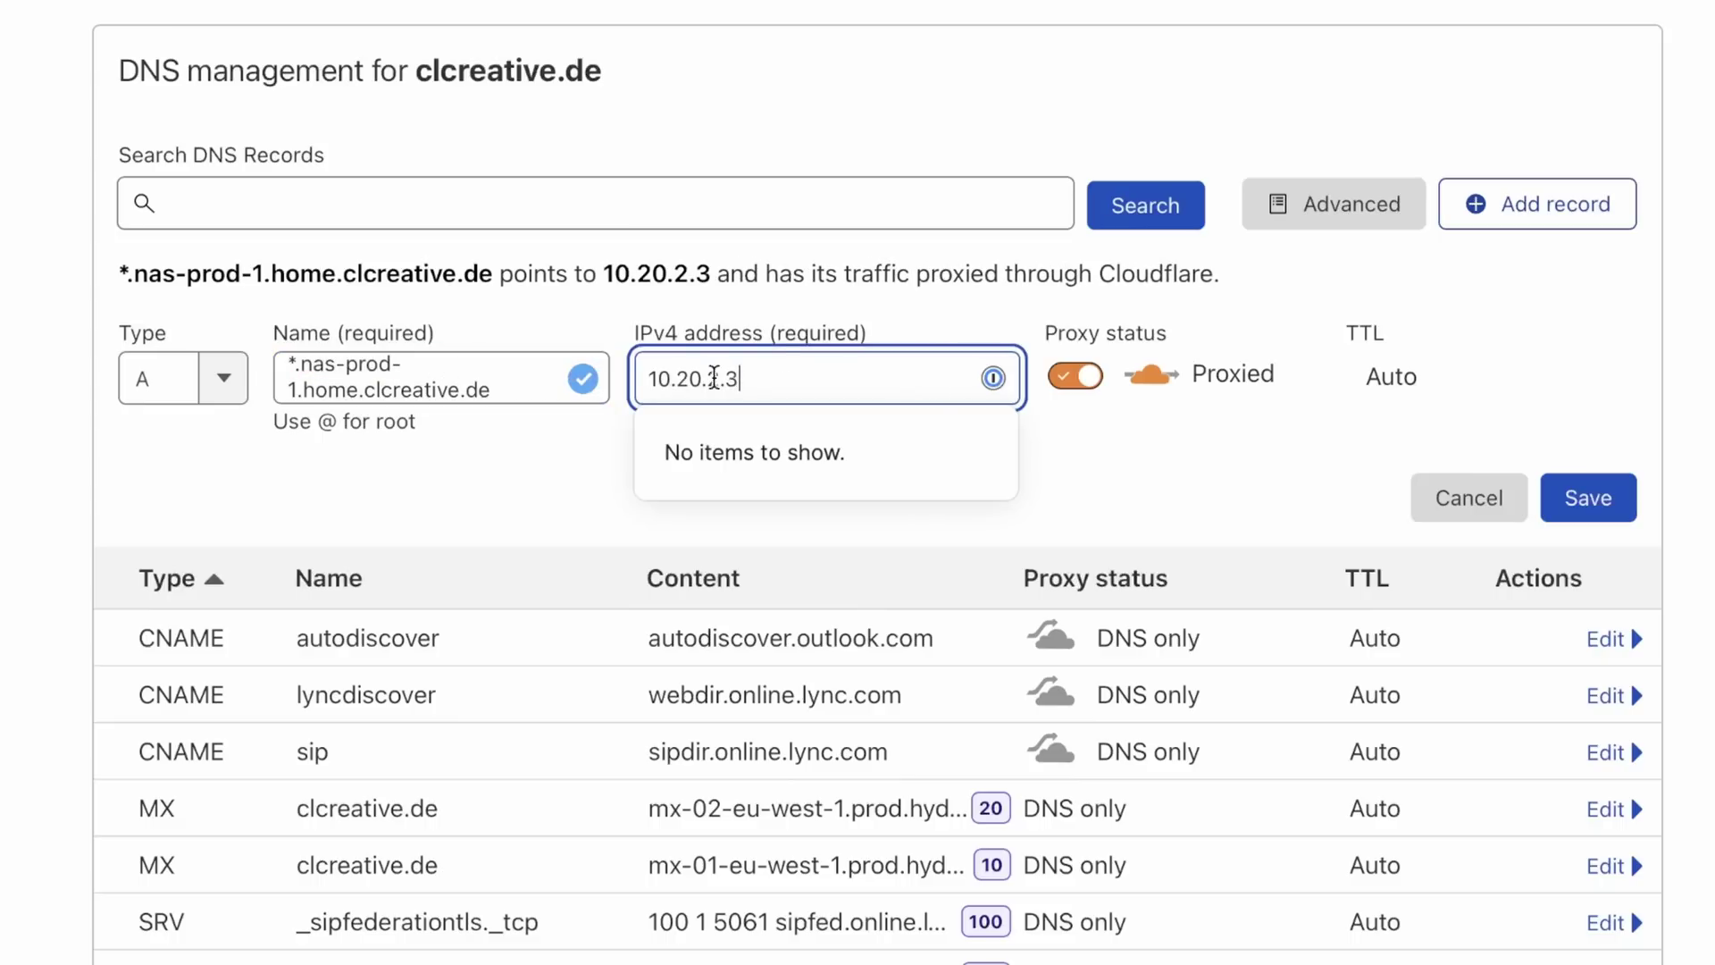
left_click(1117, 434)
left_click(1075, 379)
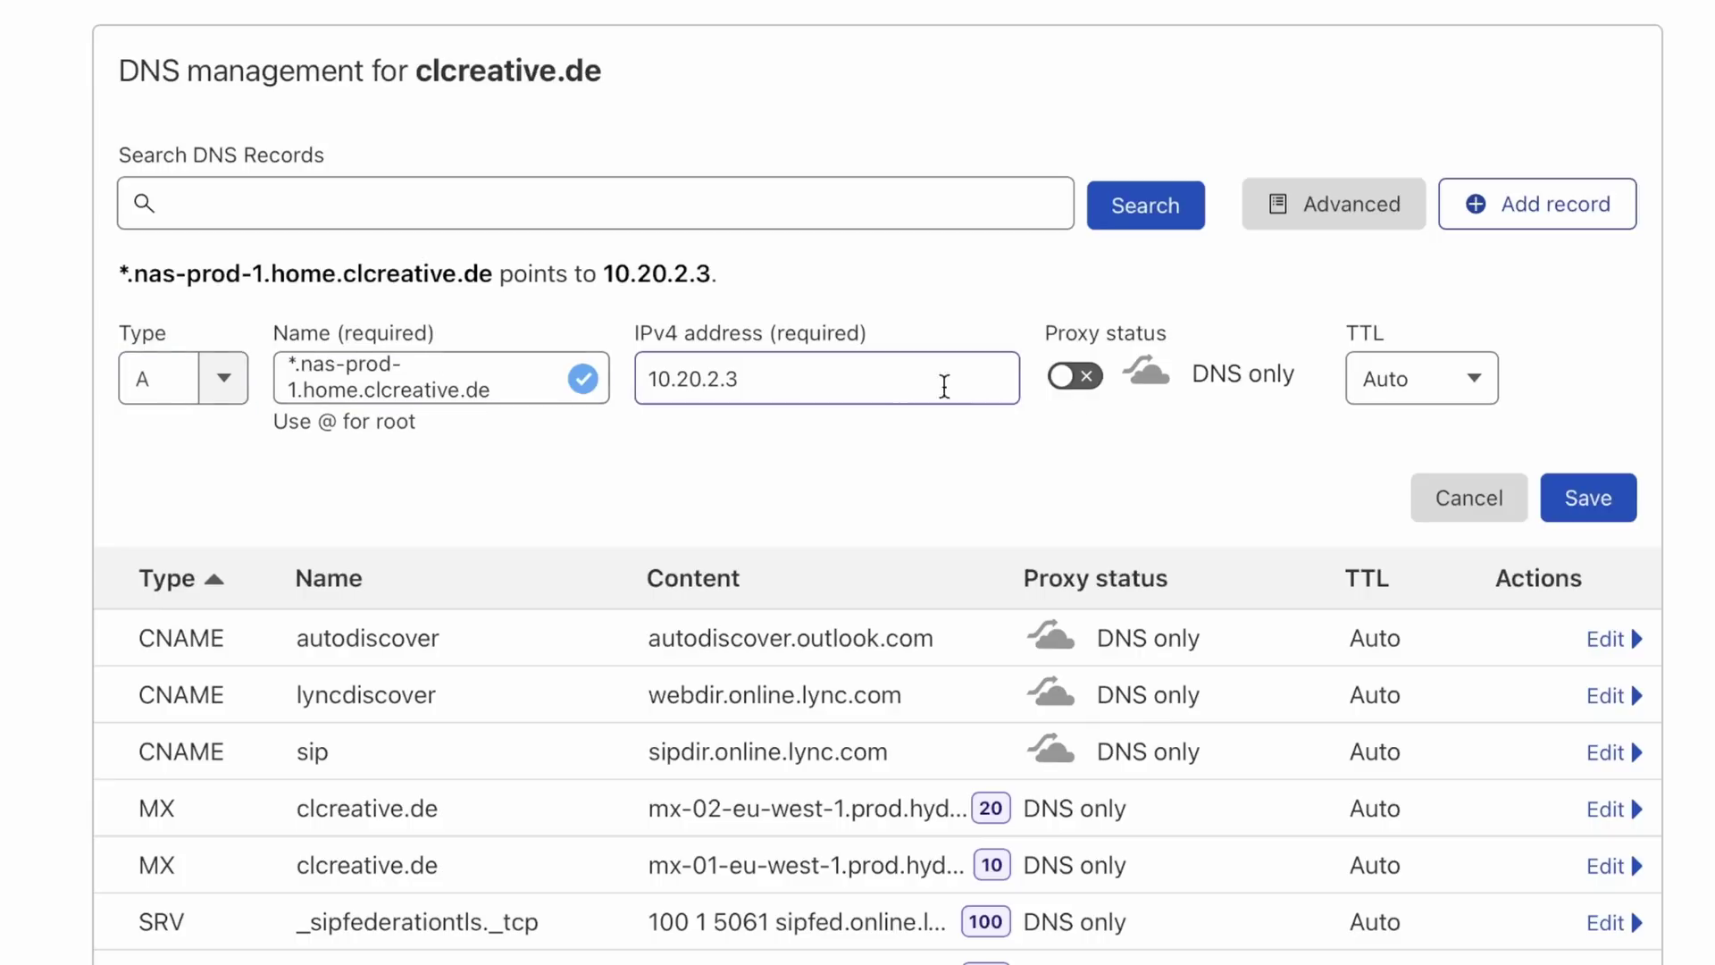
left_click(1612, 506)
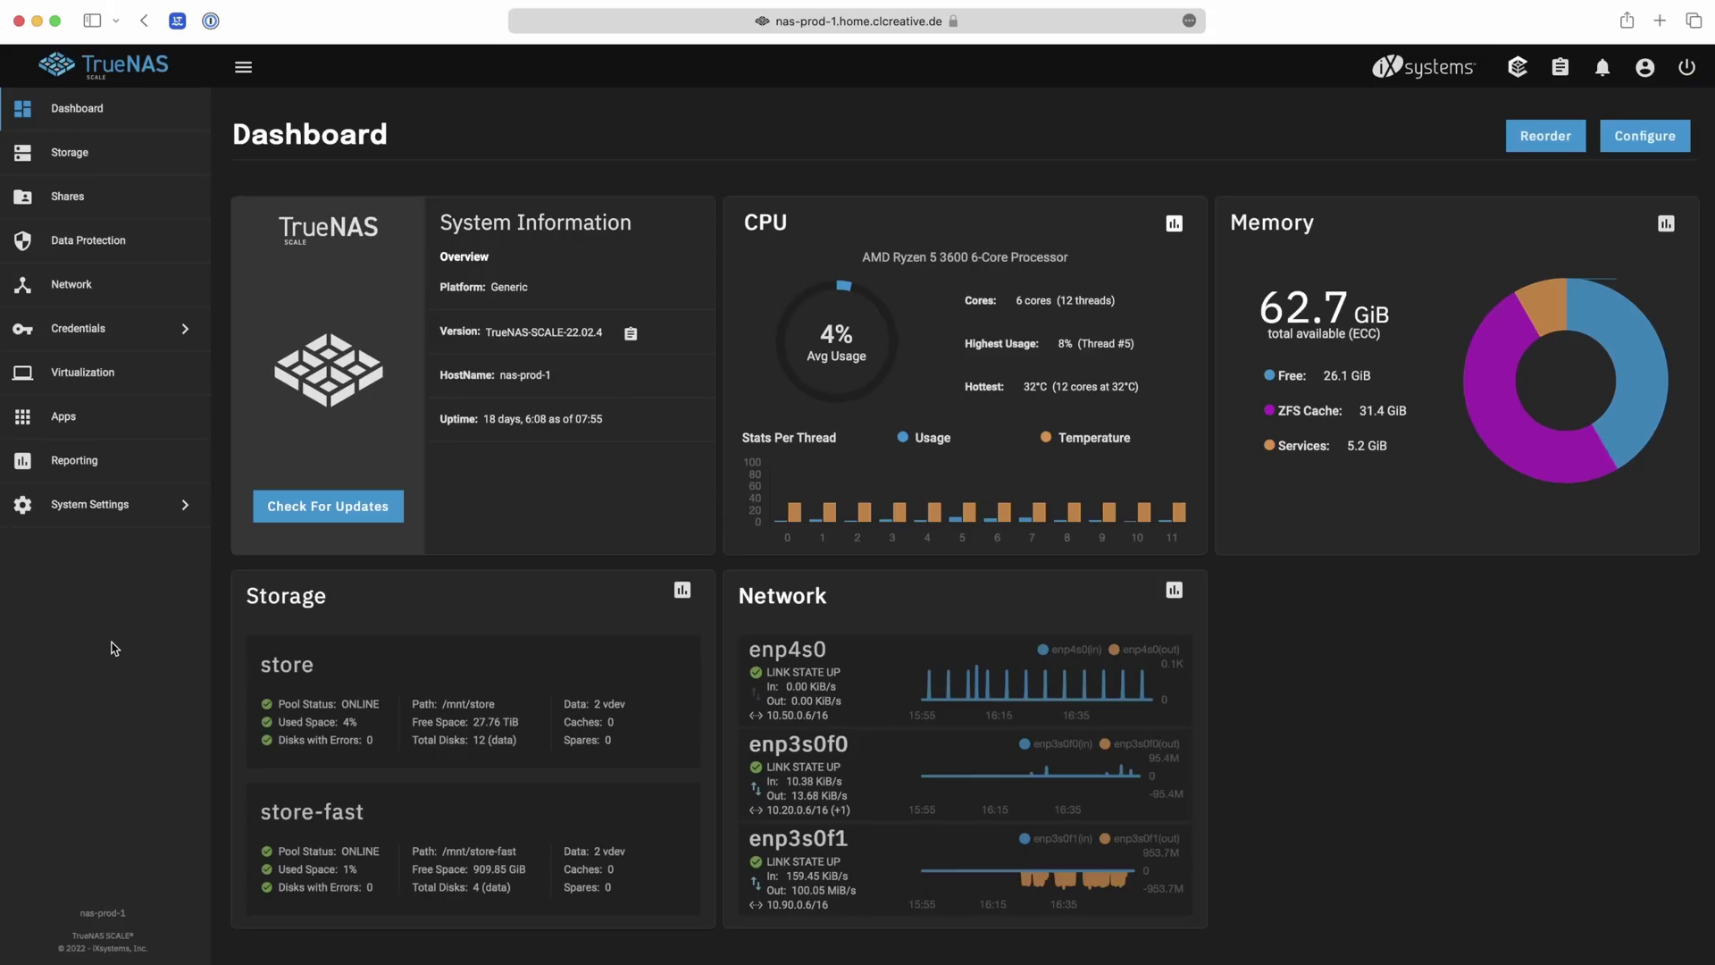
Go to Credentials > Certificates and review the existing certificate's details, then close them
left_click(50, 340)
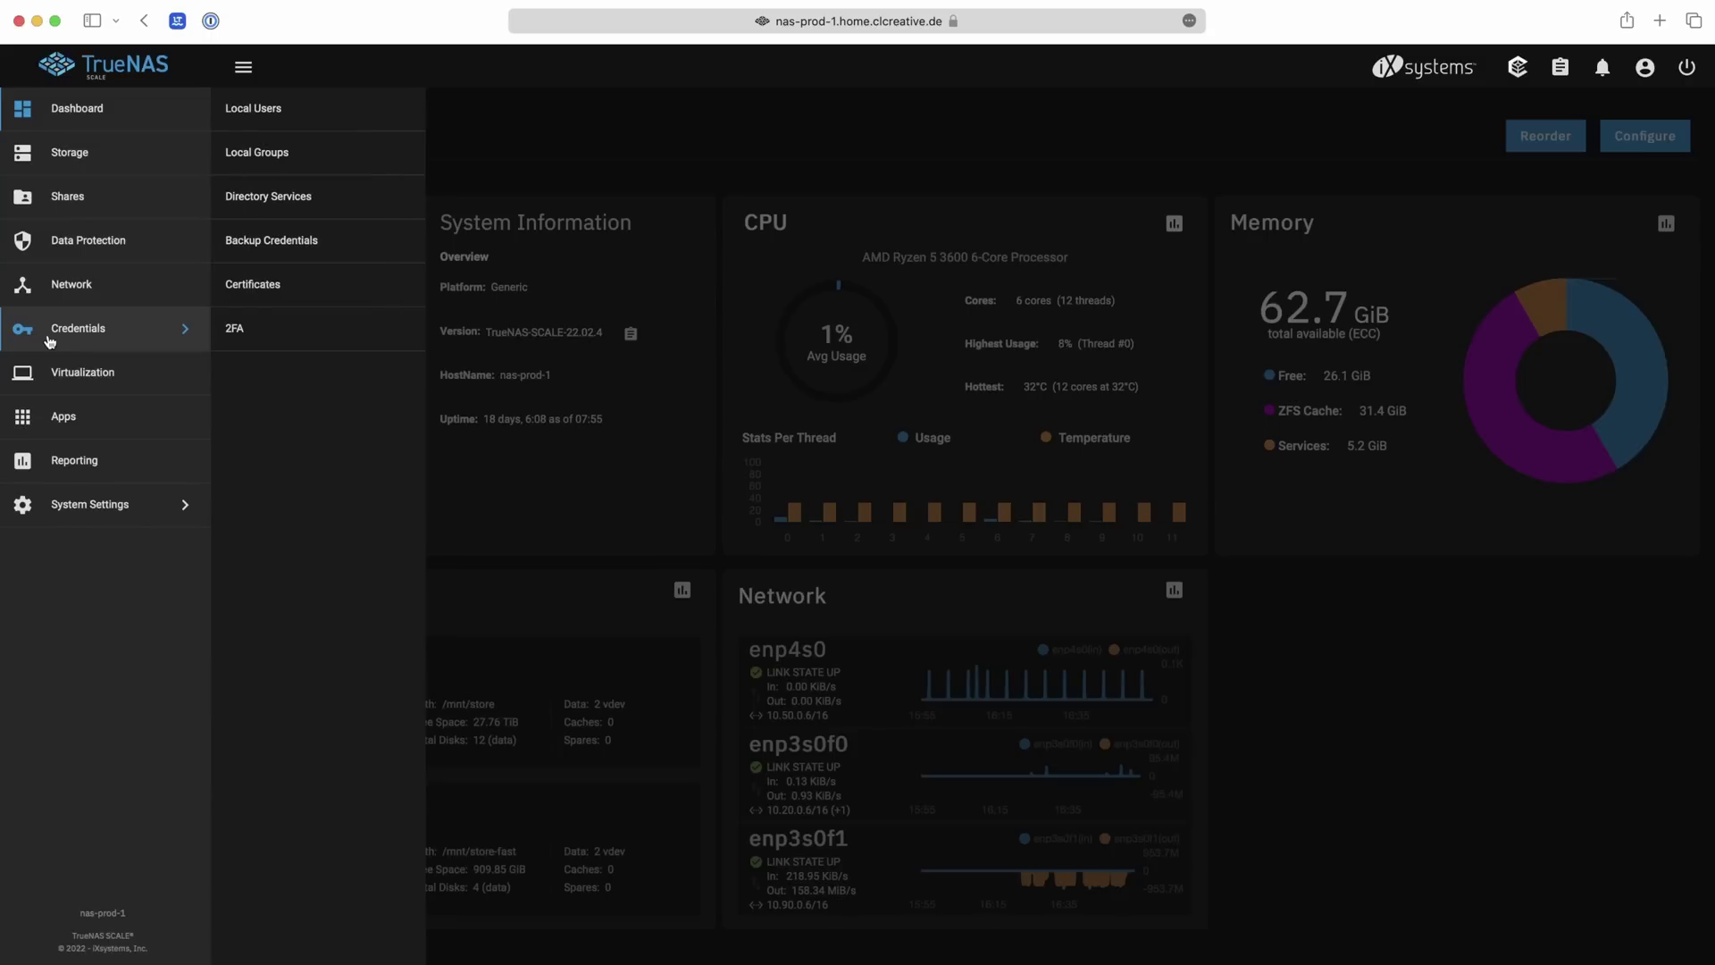
left_click(280, 286)
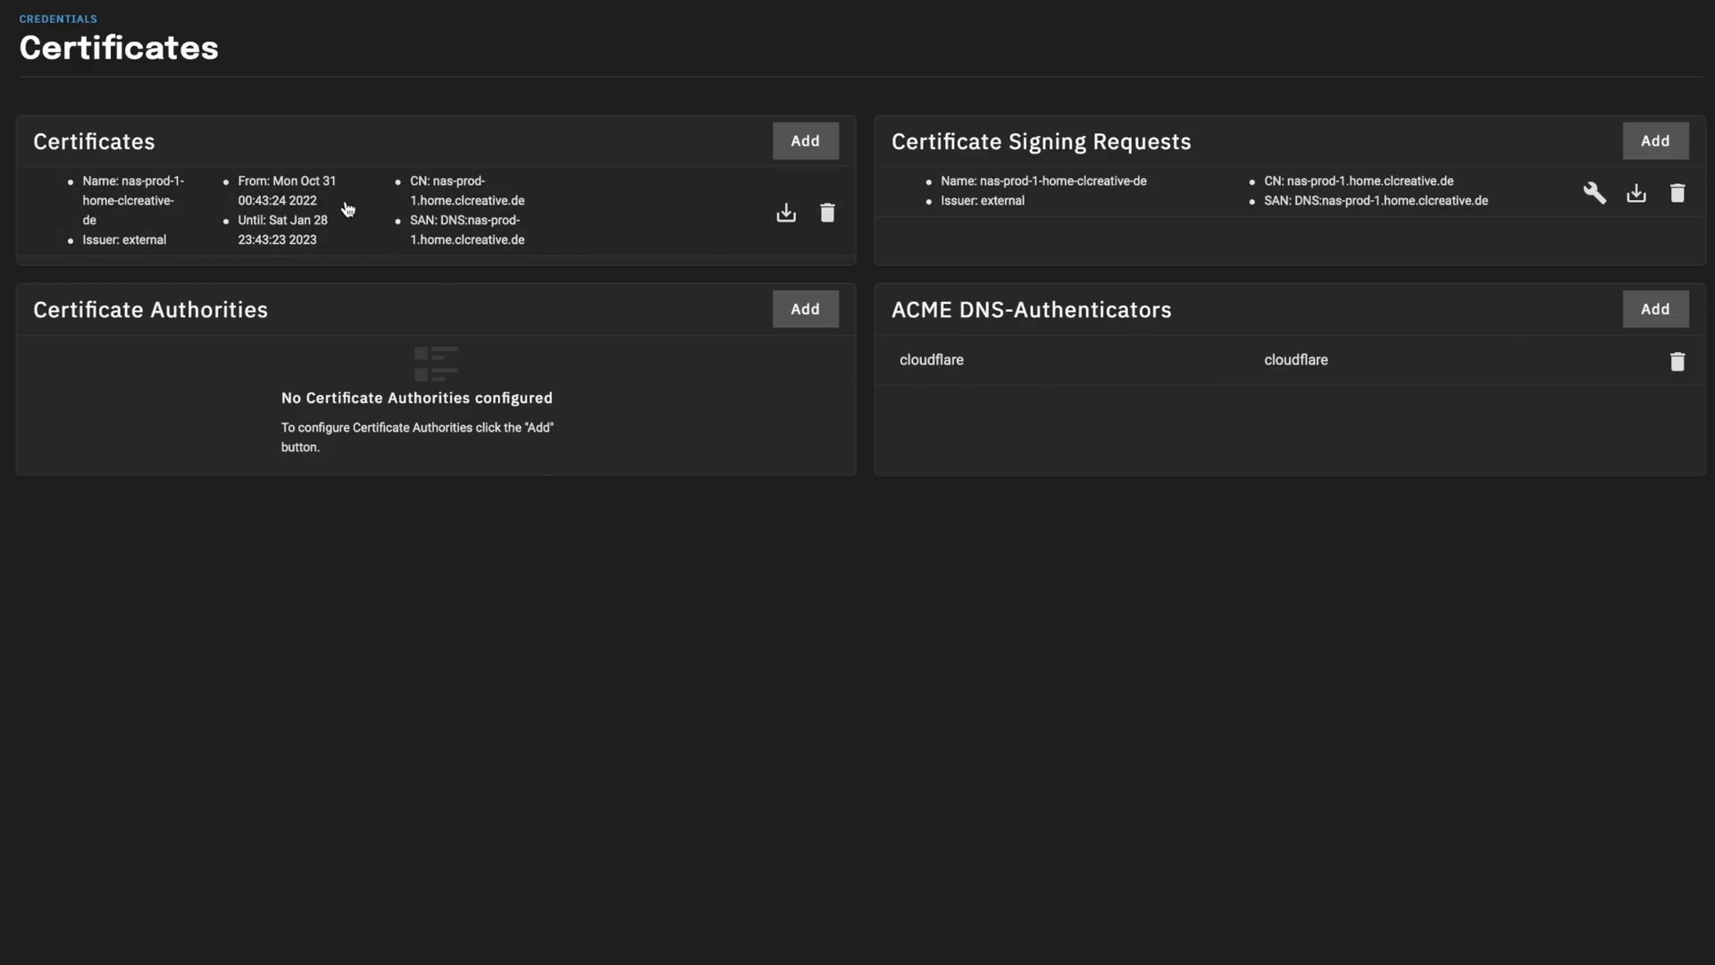
left_click(547, 211)
scroll(1155, 268, "down", 1)
scroll(1168, 340, "up", 1)
left_click(426, 187)
left_click(803, 141)
left_click(1073, 221)
type("self-signed-")
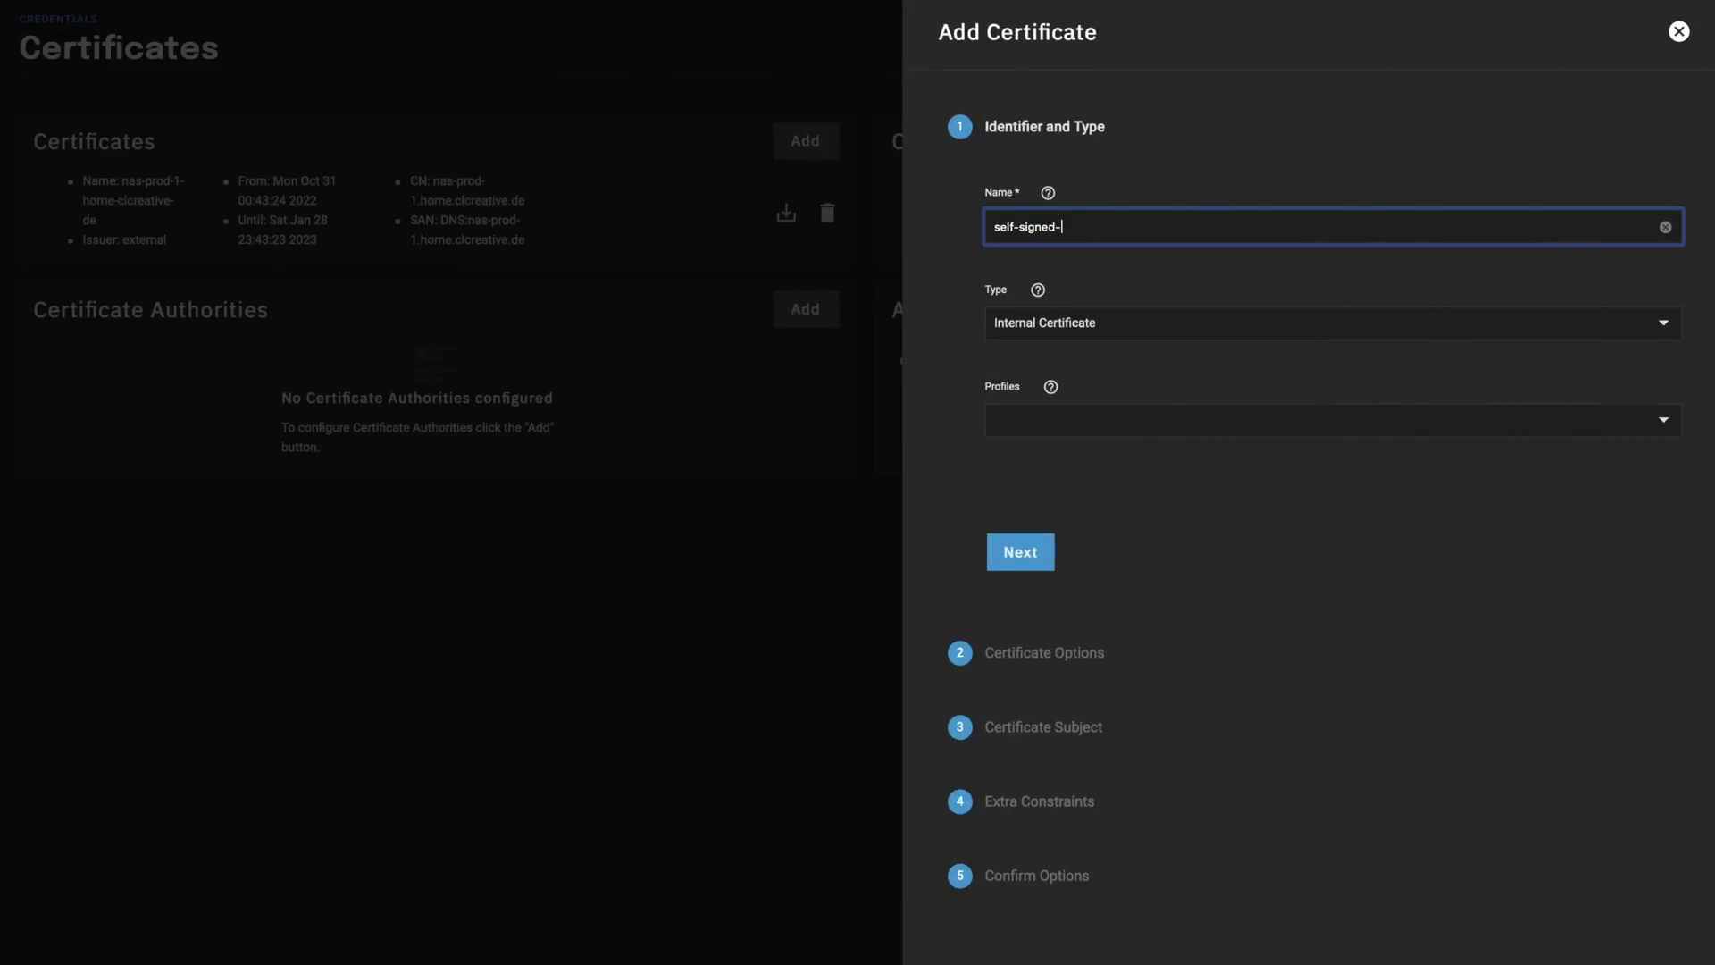
left_click(1081, 324)
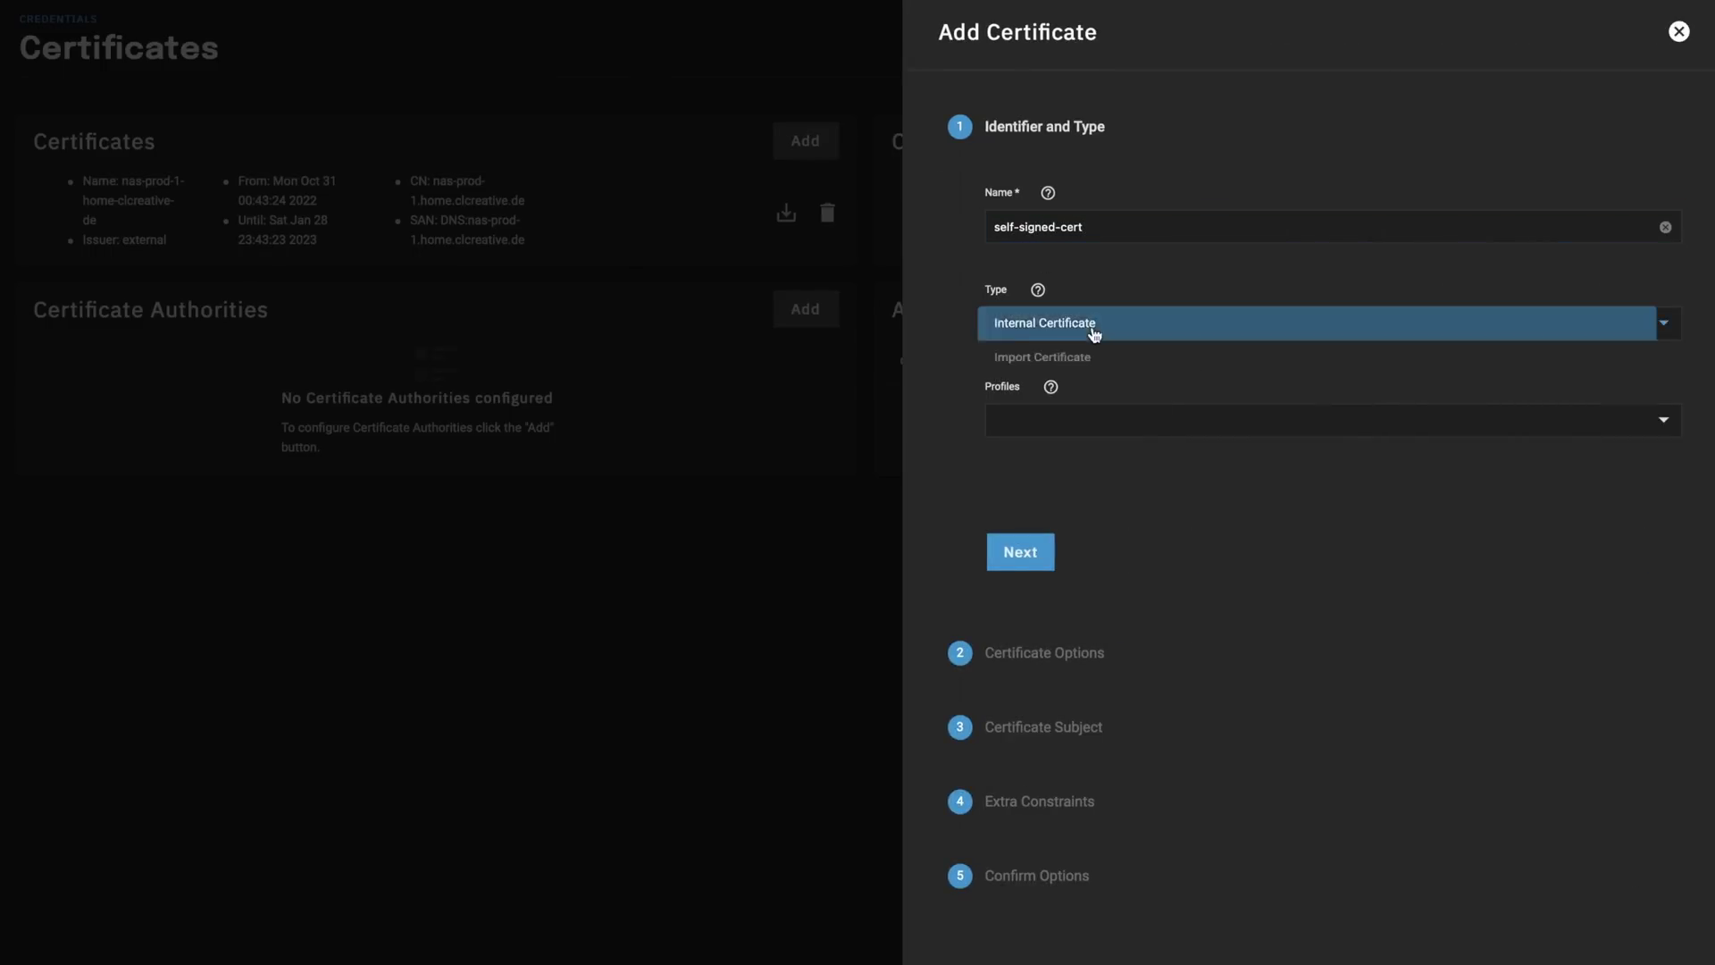
left_click(1032, 368)
left_click(1026, 452)
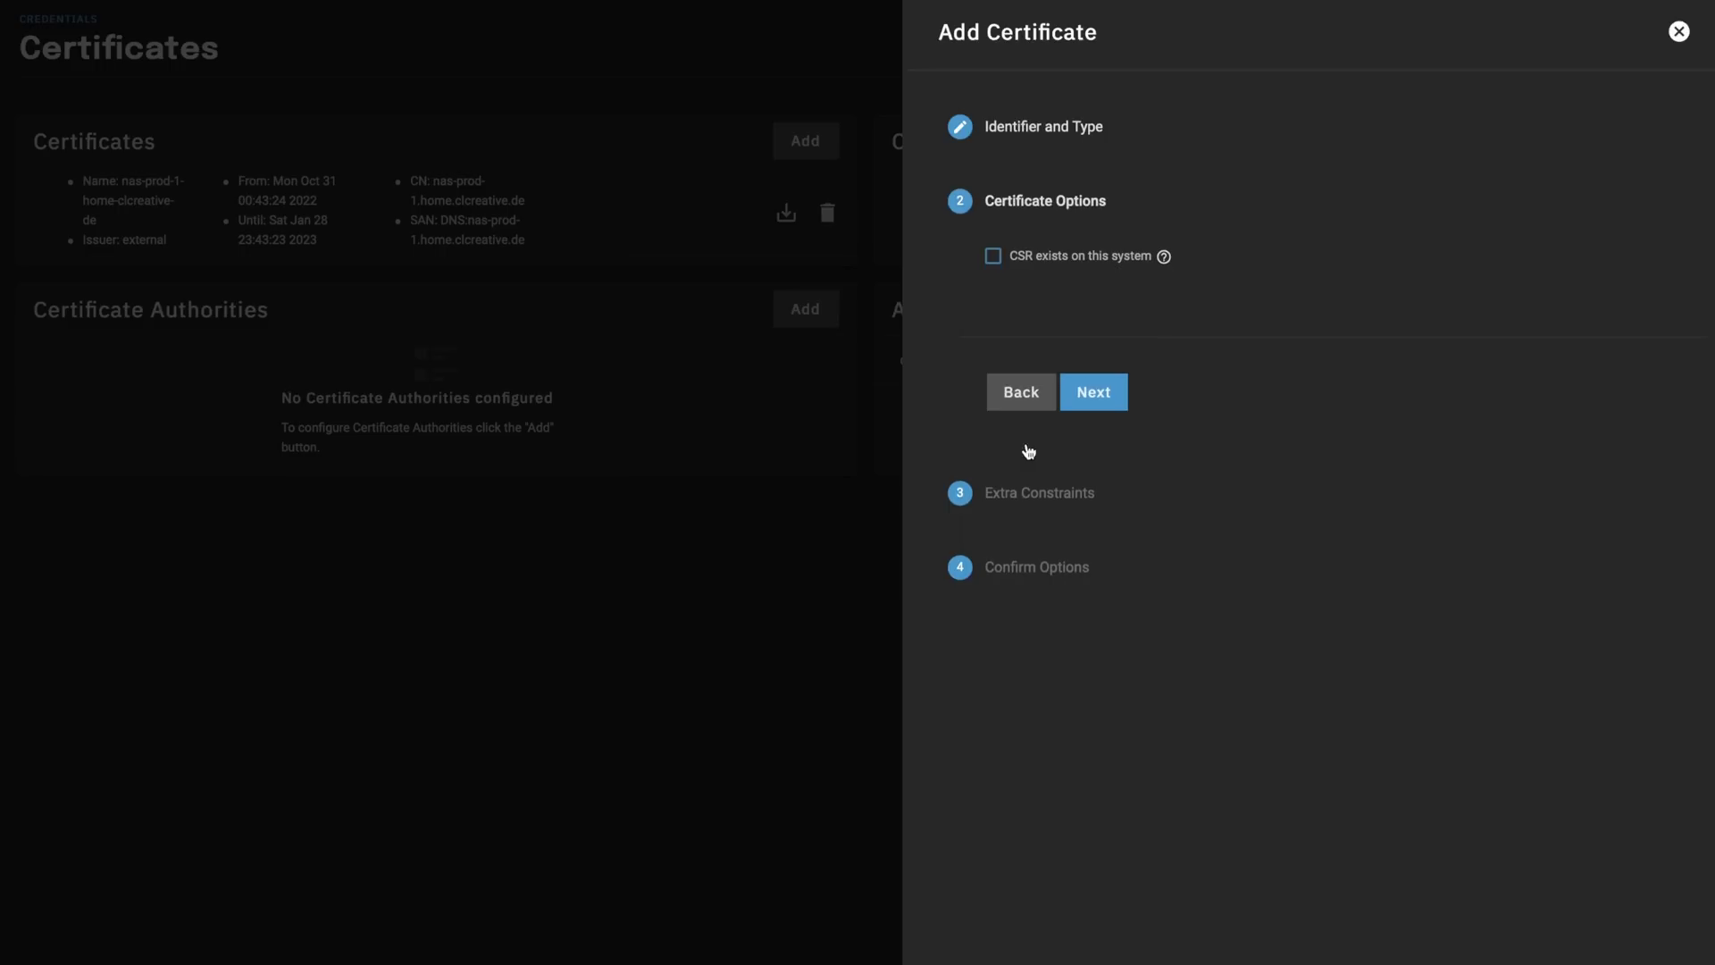
left_click(1098, 404)
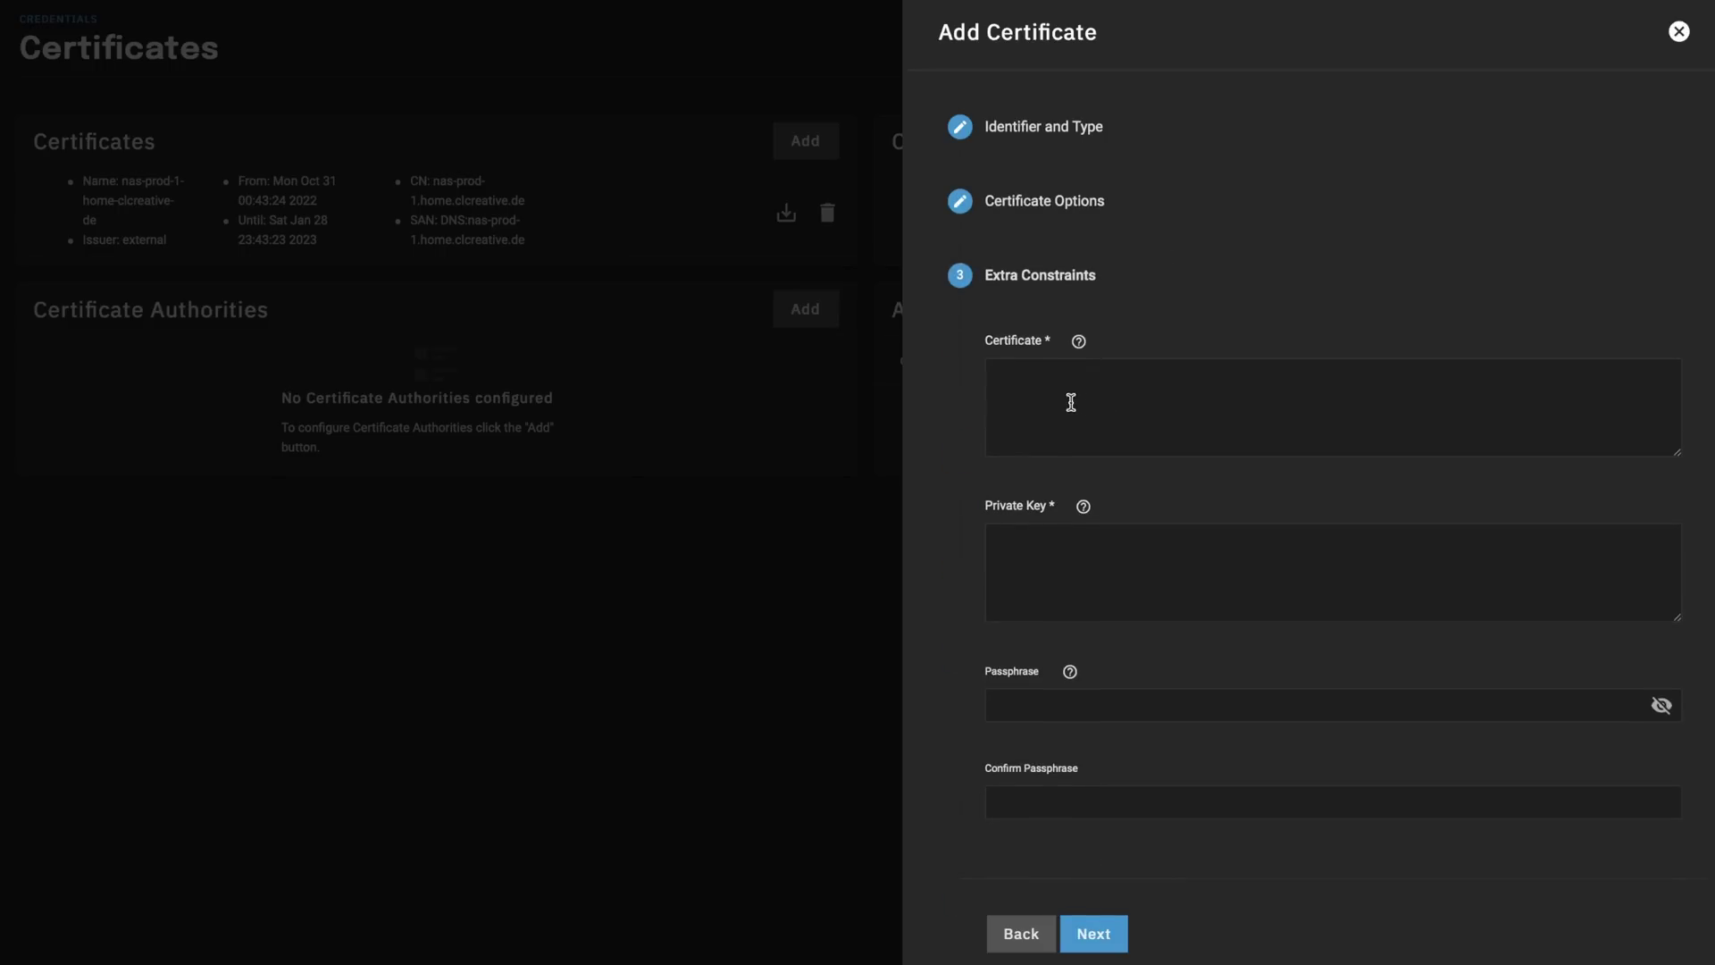
left_click(1054, 375)
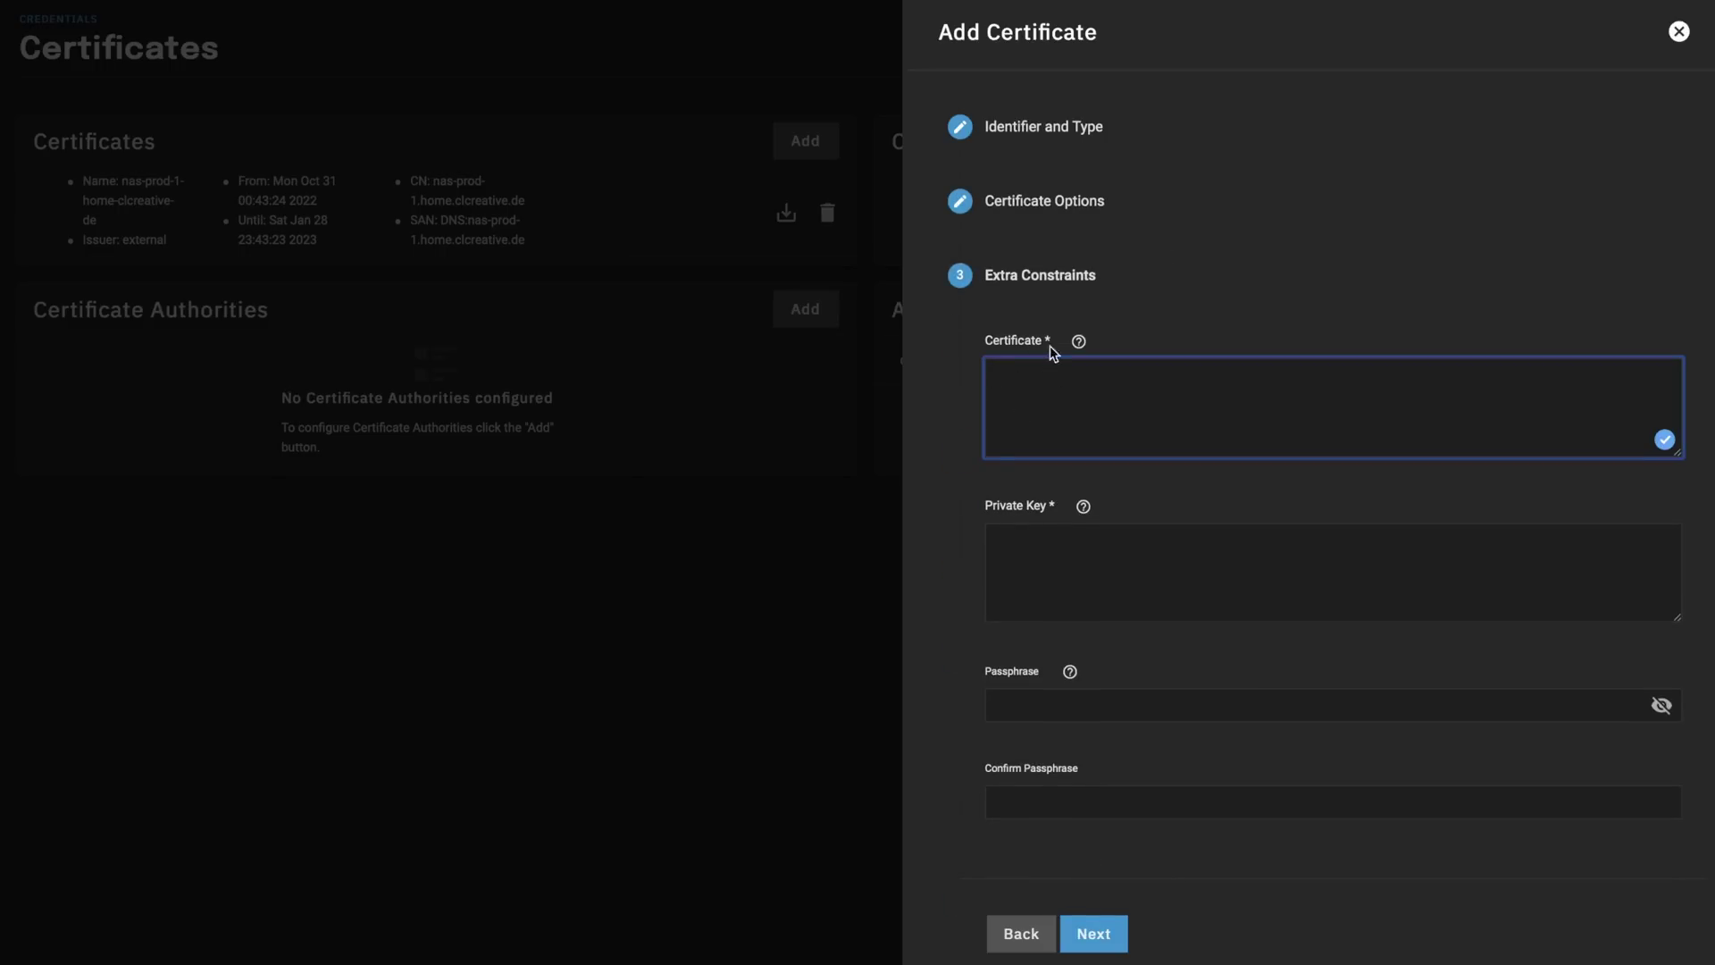
left_click(1081, 576)
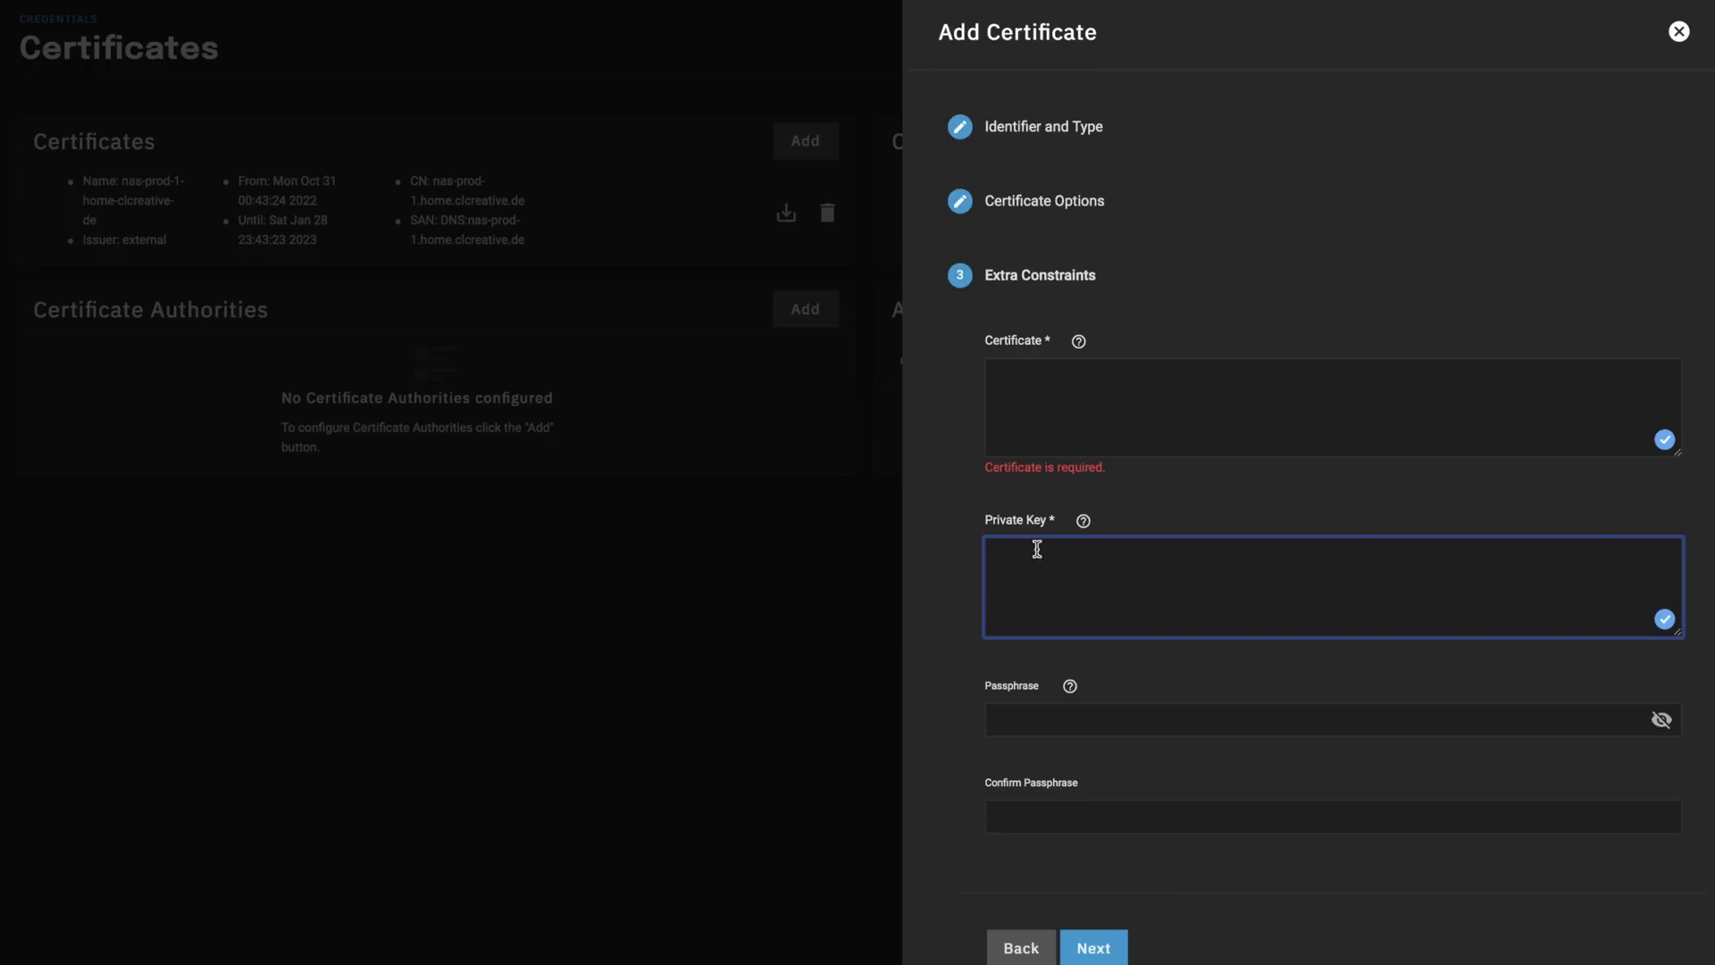
left_click(938, 550)
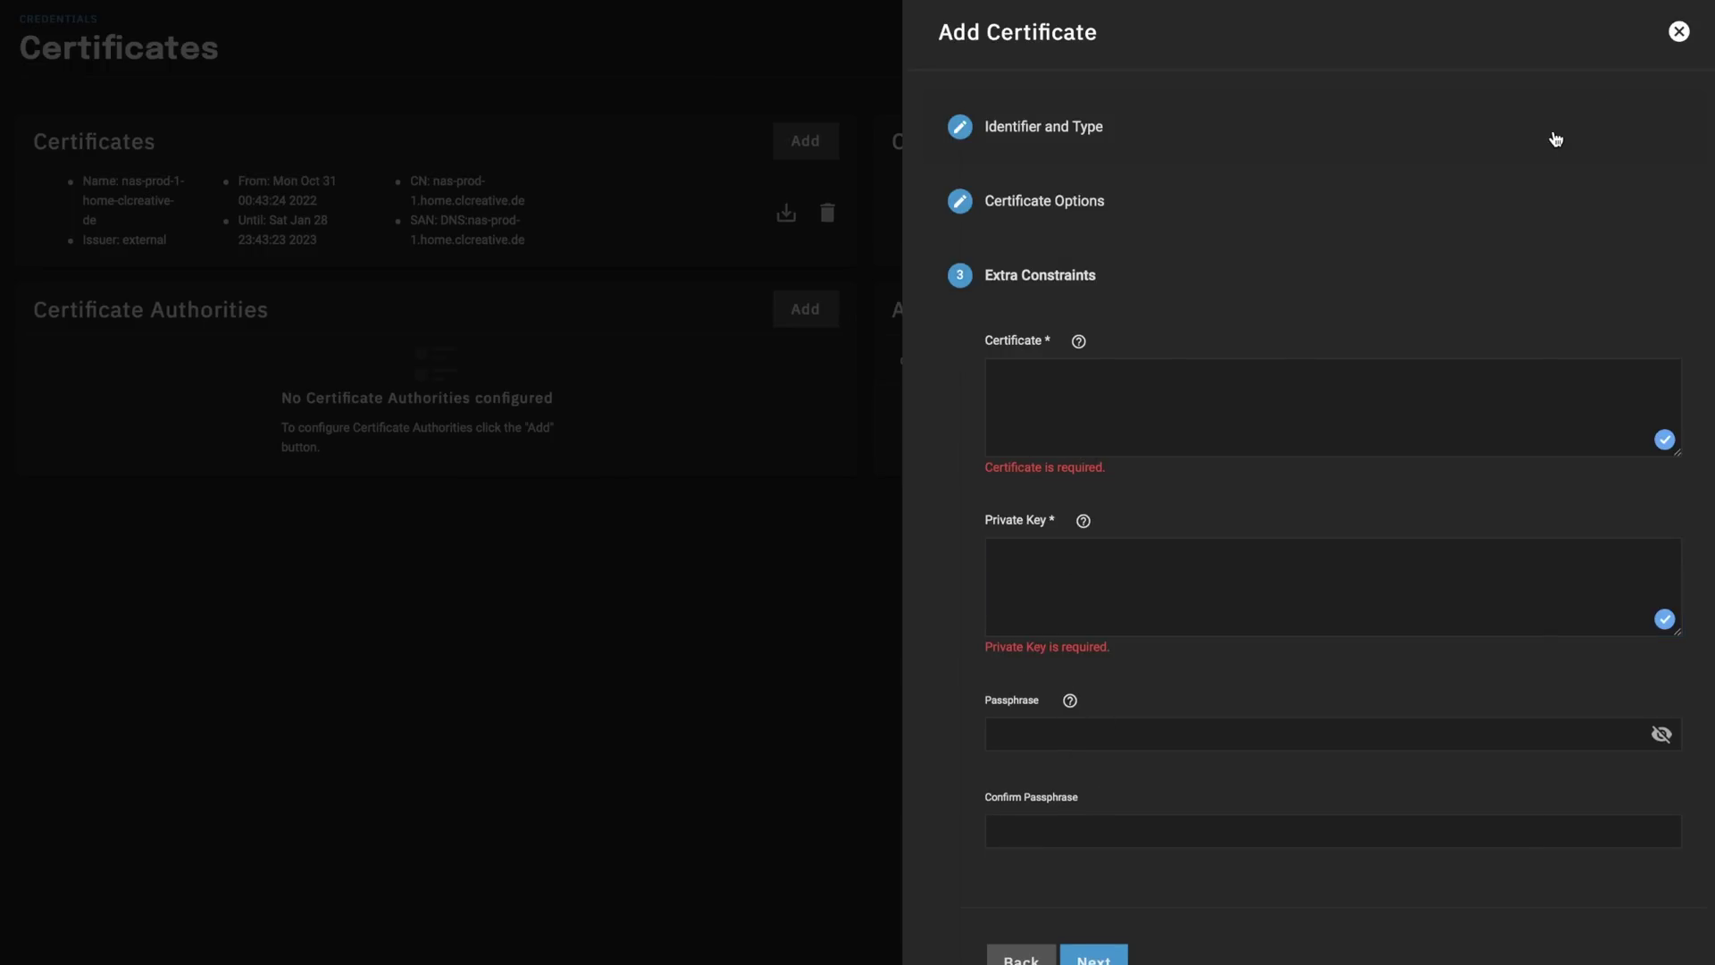
left_click(1679, 33)
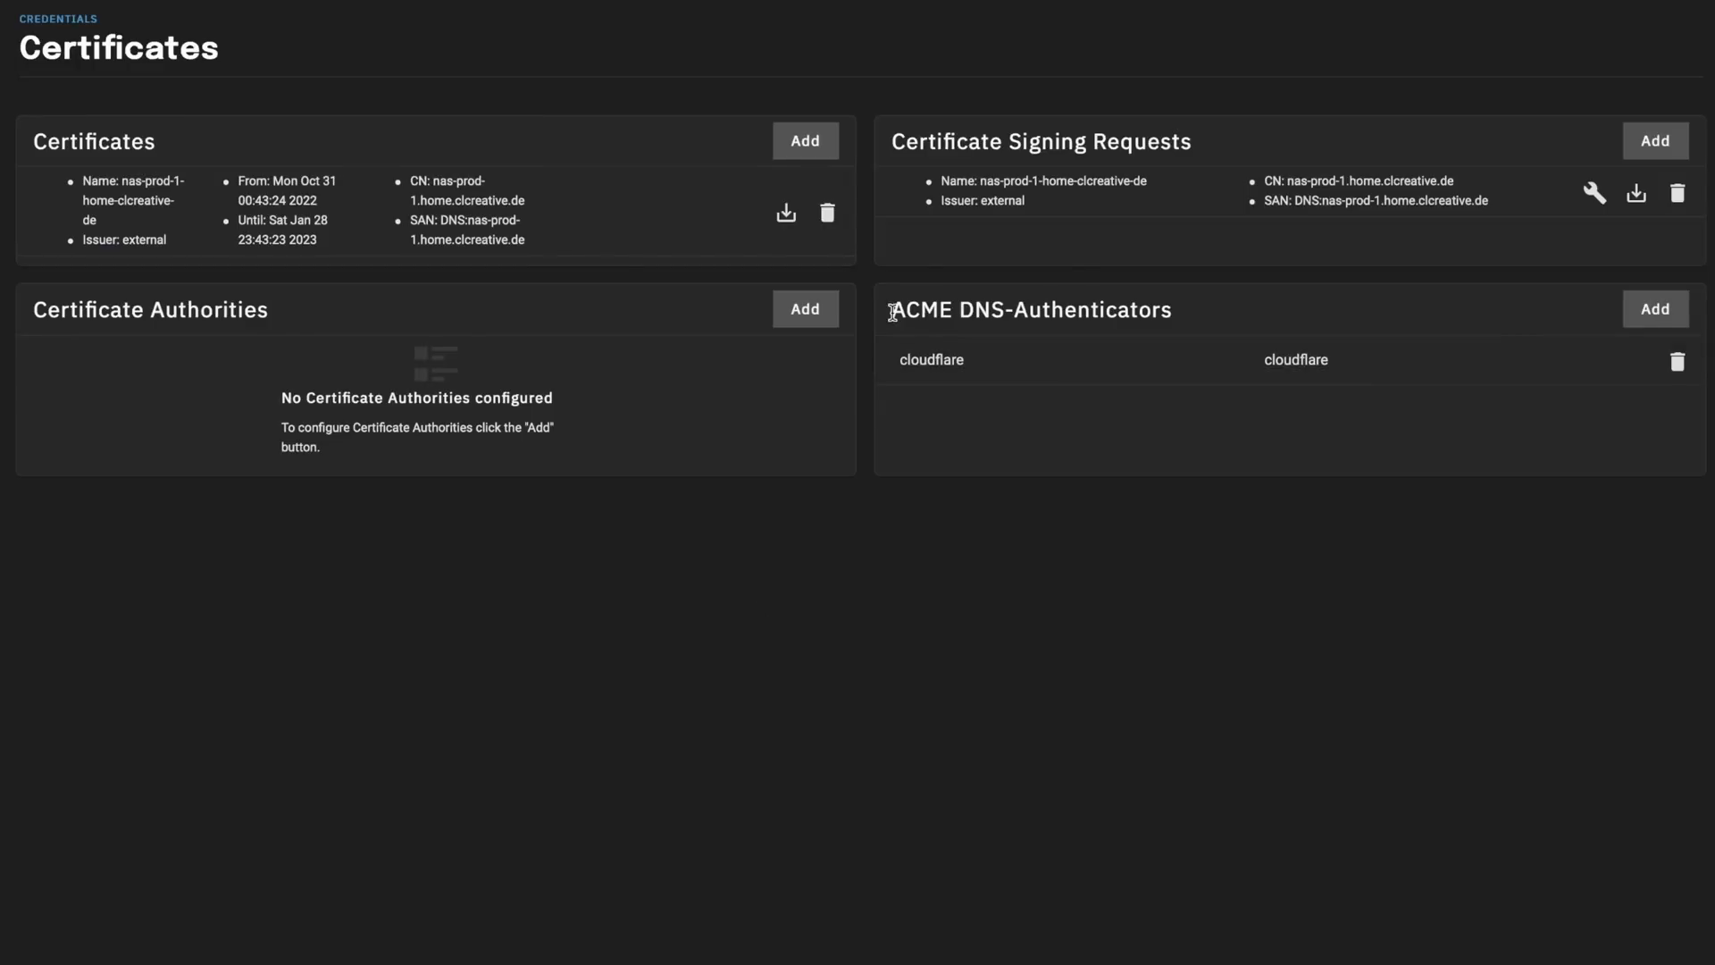
Add a DNS authenticator named cloudflare-dns using the cloudflare provider, and move to its API credentials
left_click_drag(892, 312, 1173, 314)
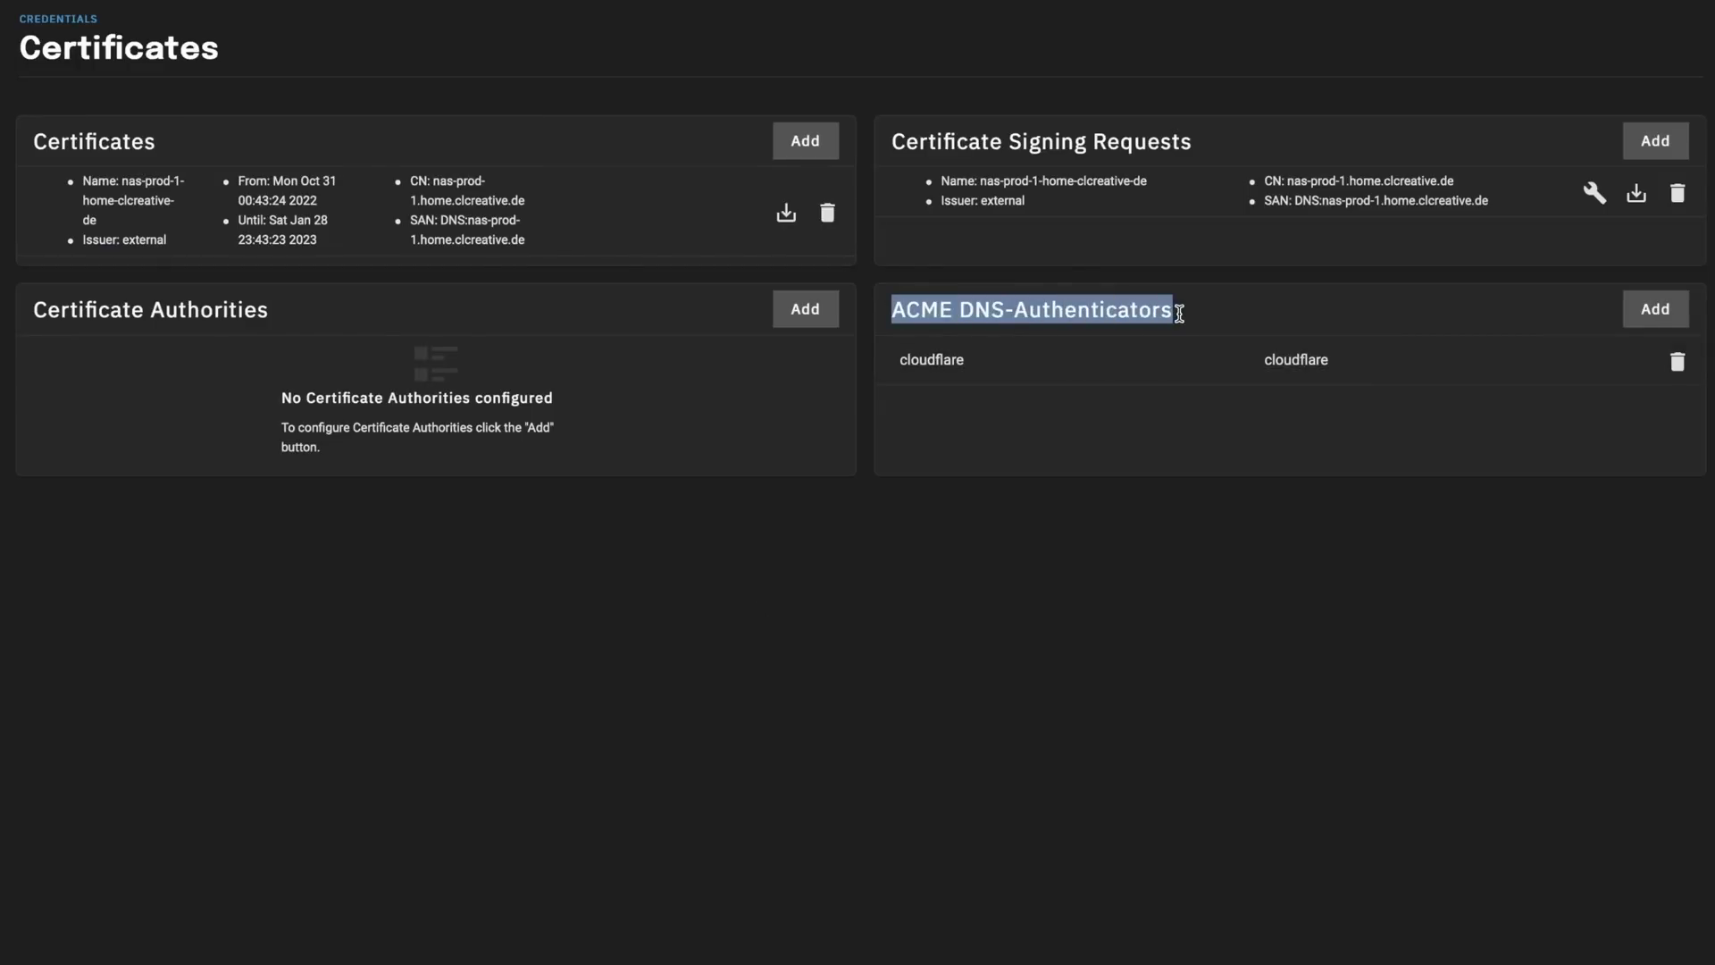
left_click(1273, 313)
left_click(1656, 309)
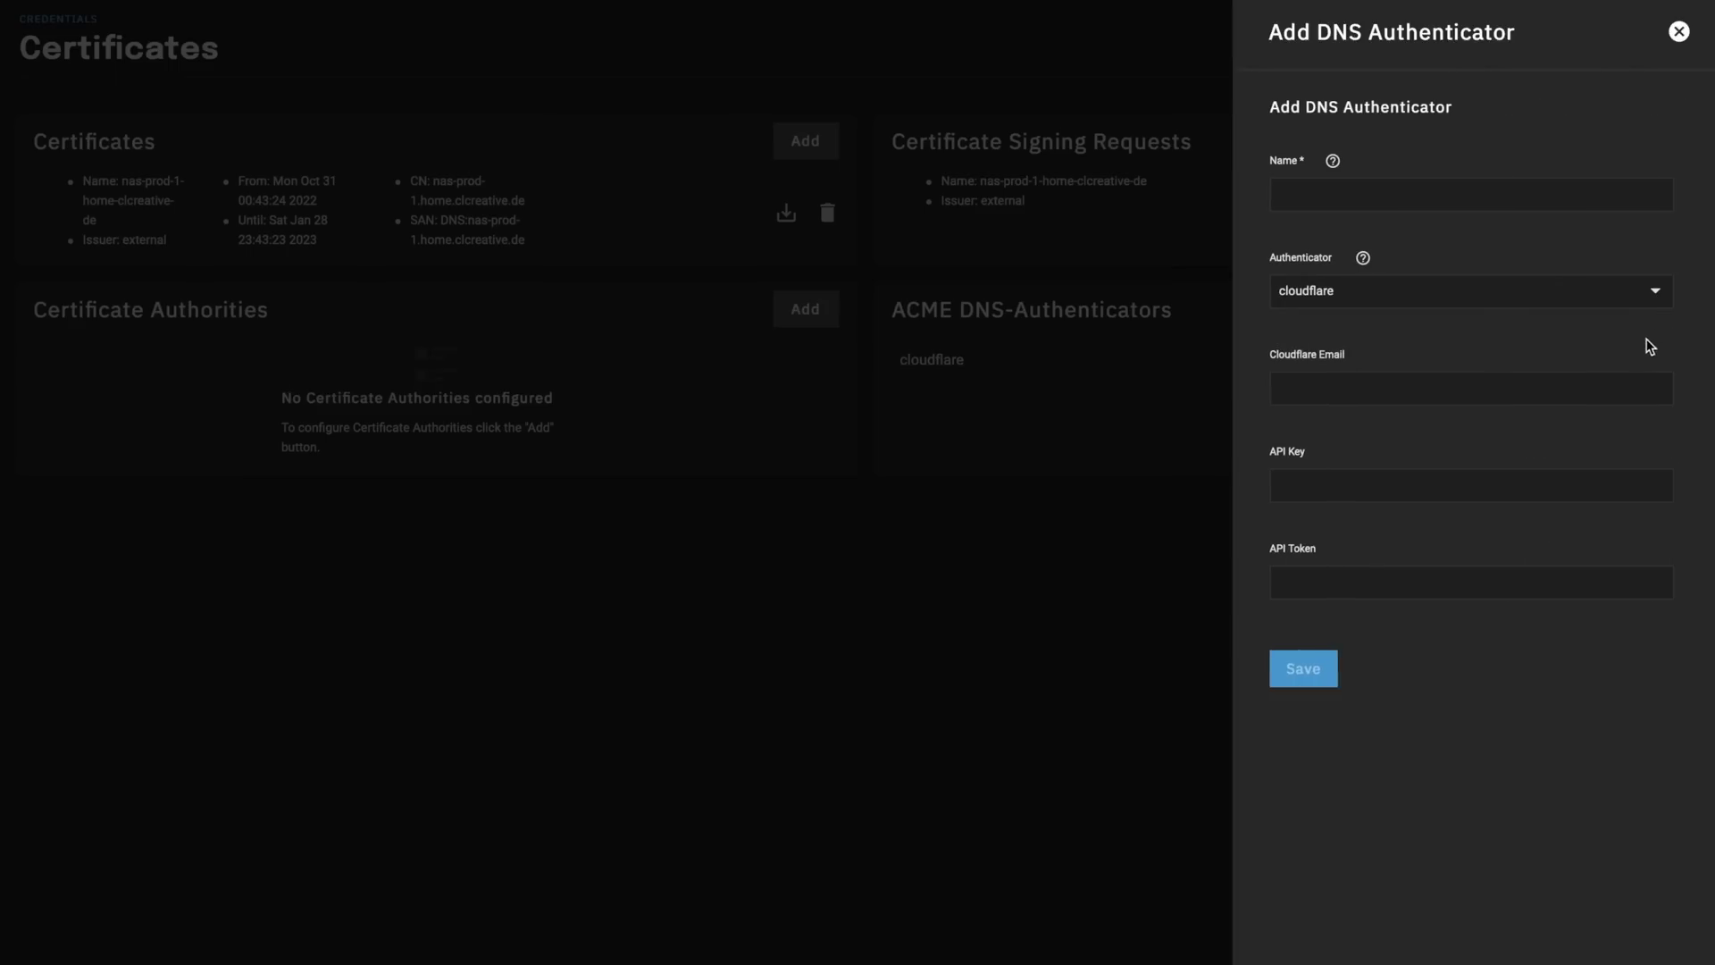
left_click(1308, 198)
type("cloudflare-dns")
left_click(1274, 246)
left_click(1333, 296)
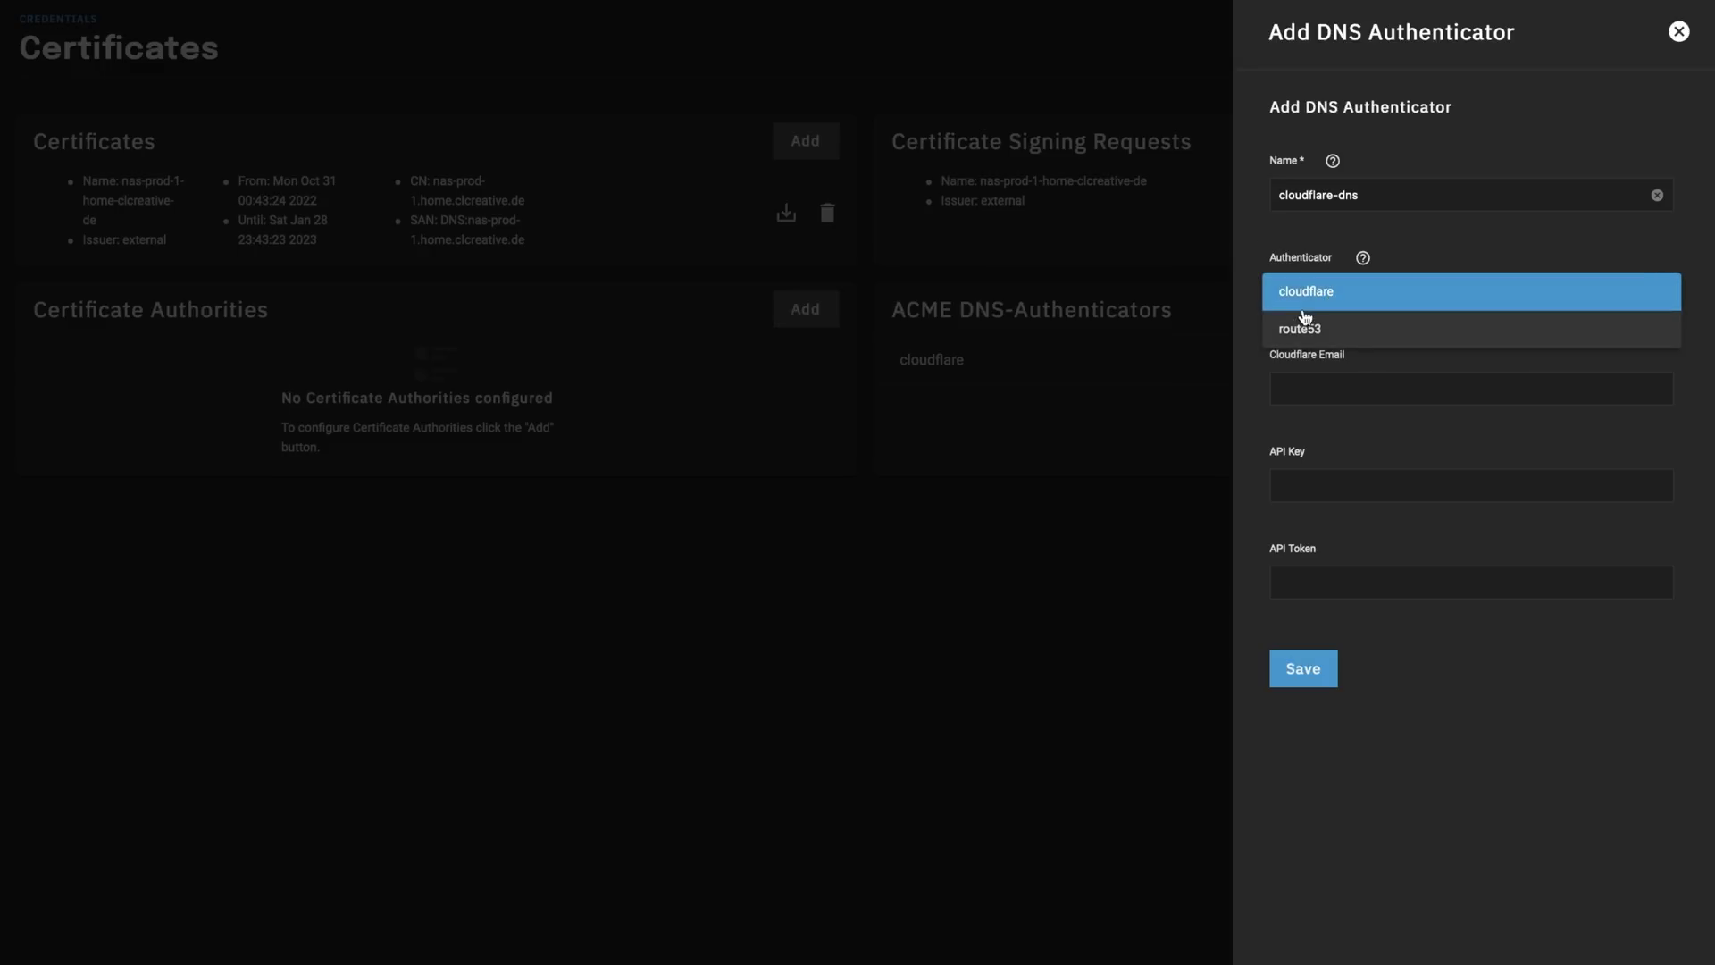
left_click(1324, 297)
left_click(1324, 480)
left_click(1325, 595)
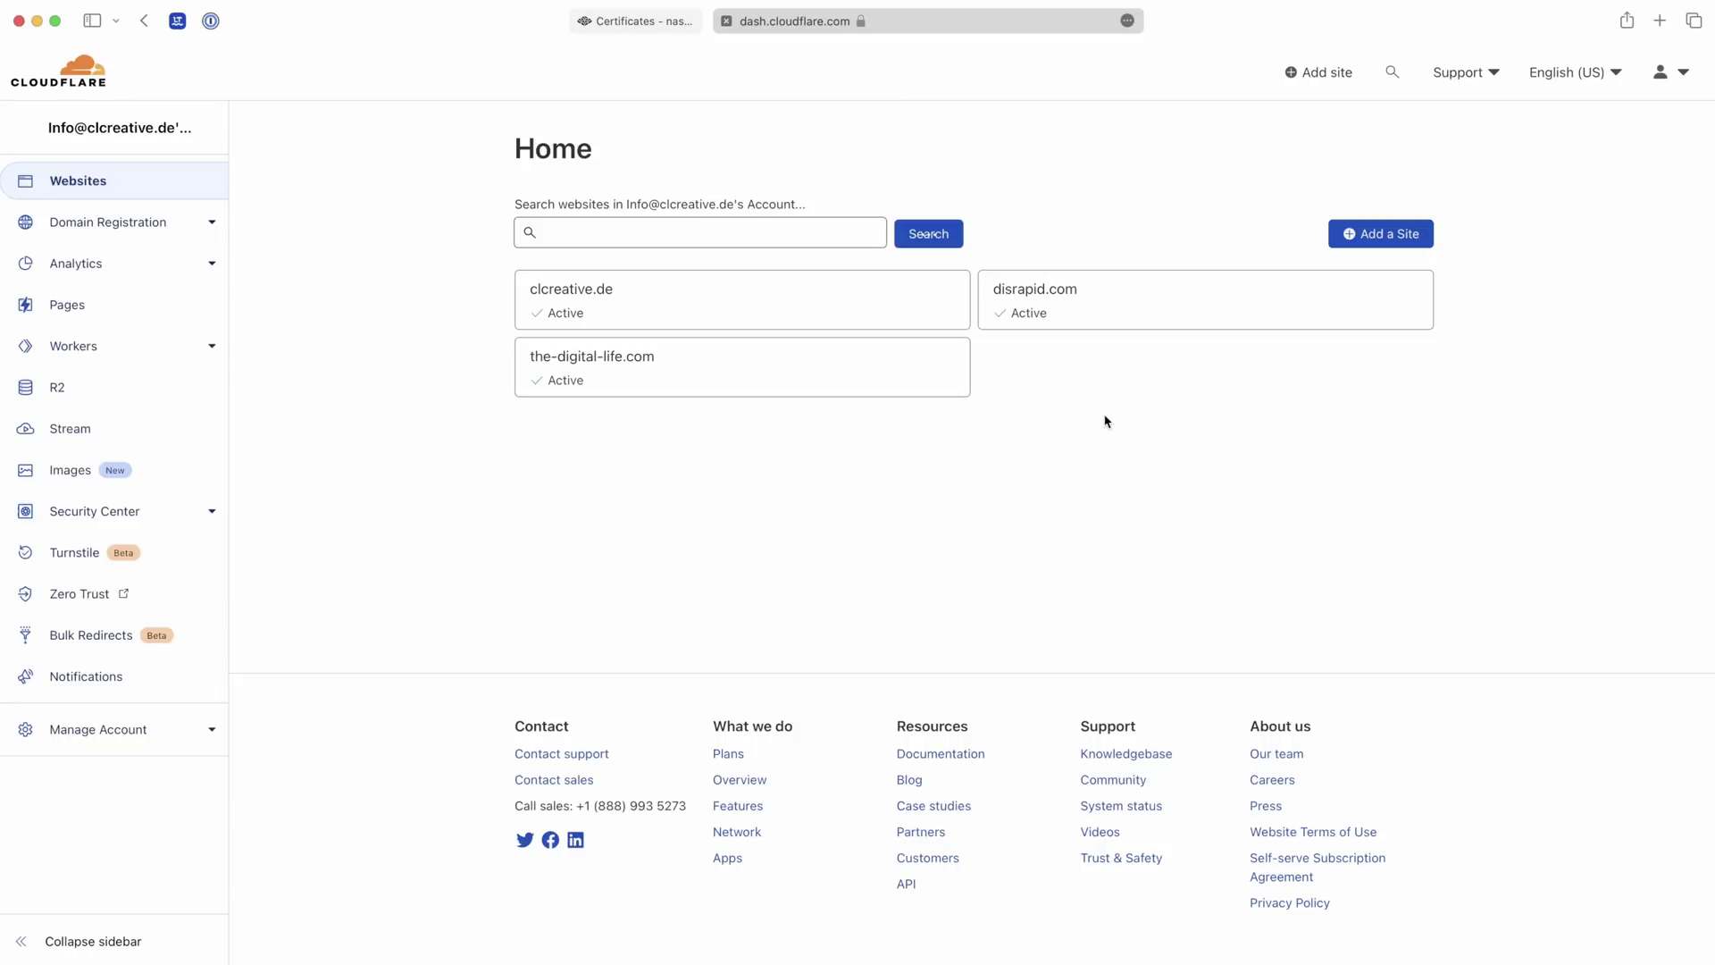
In My Profile > API Tokens, request to view the Global API Key
left_click(1669, 71)
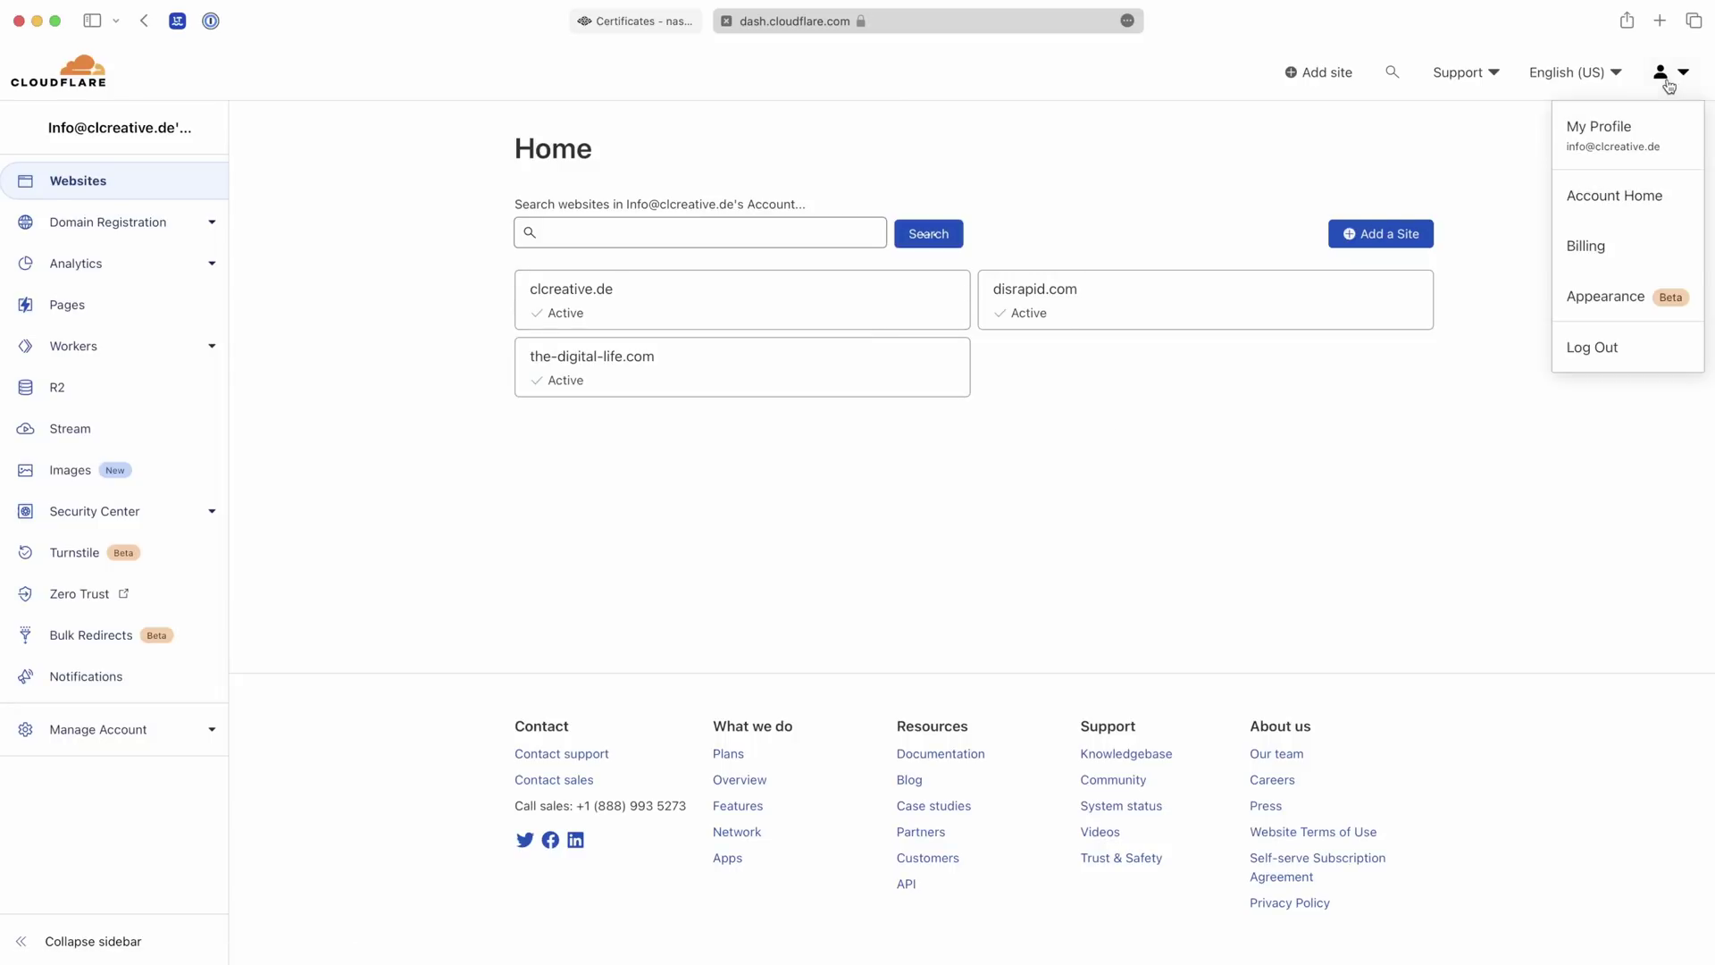
left_click(1618, 151)
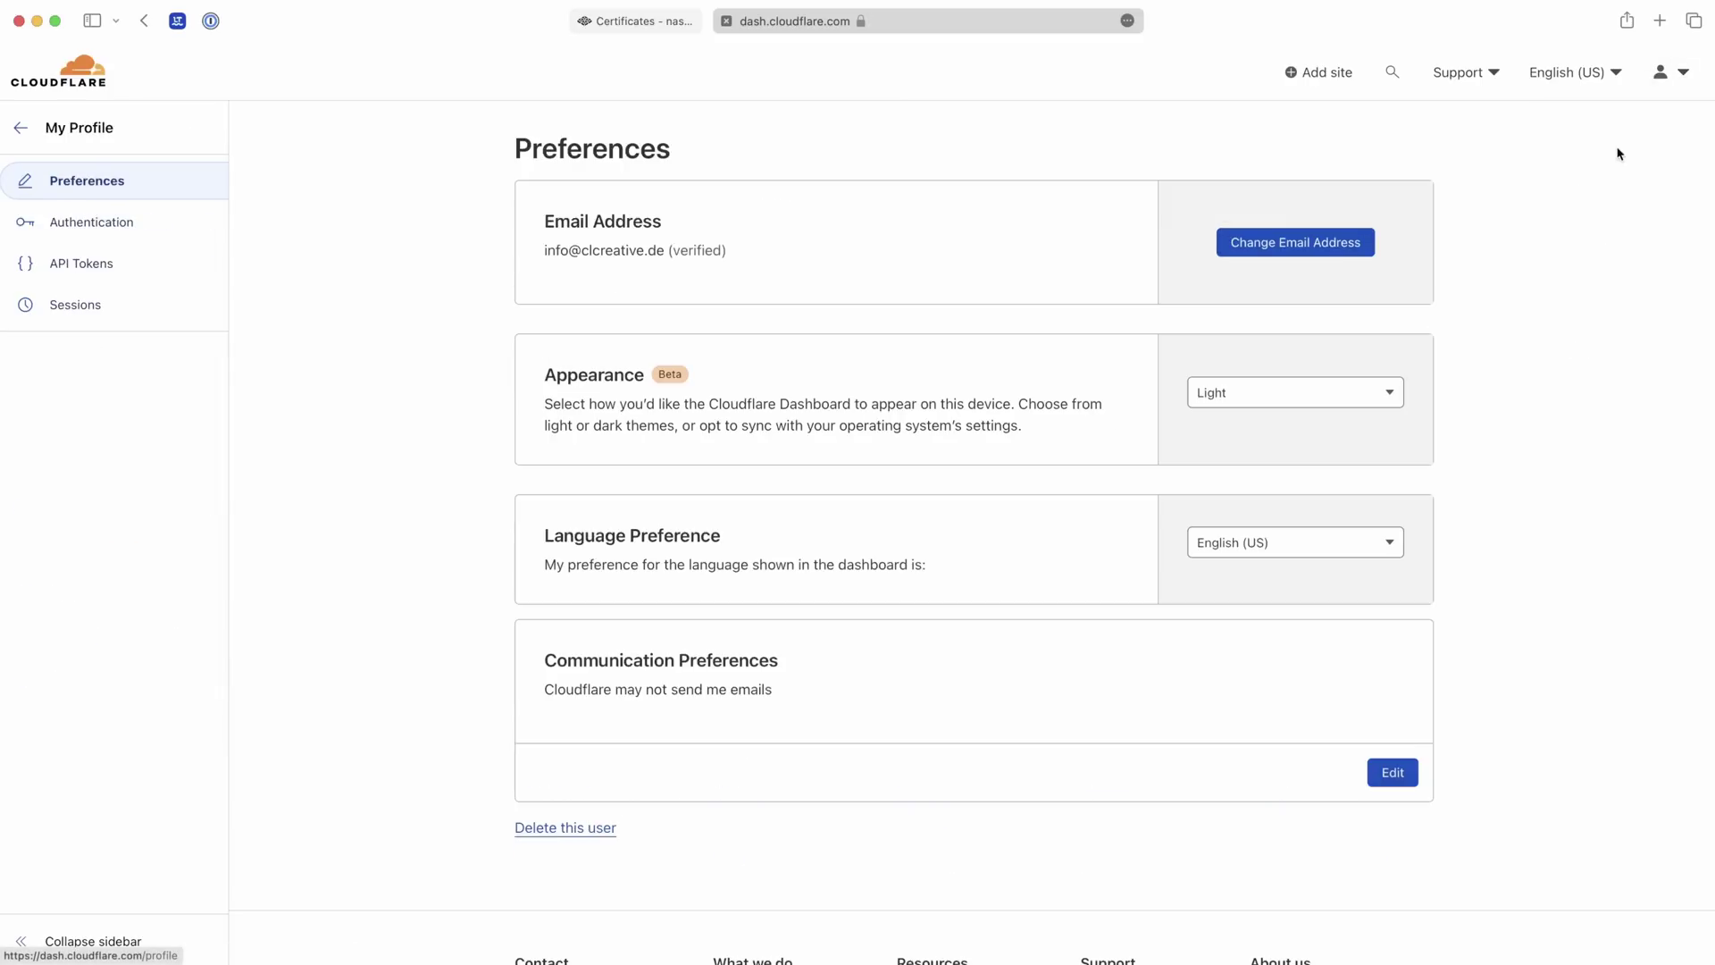
left_click(155, 268)
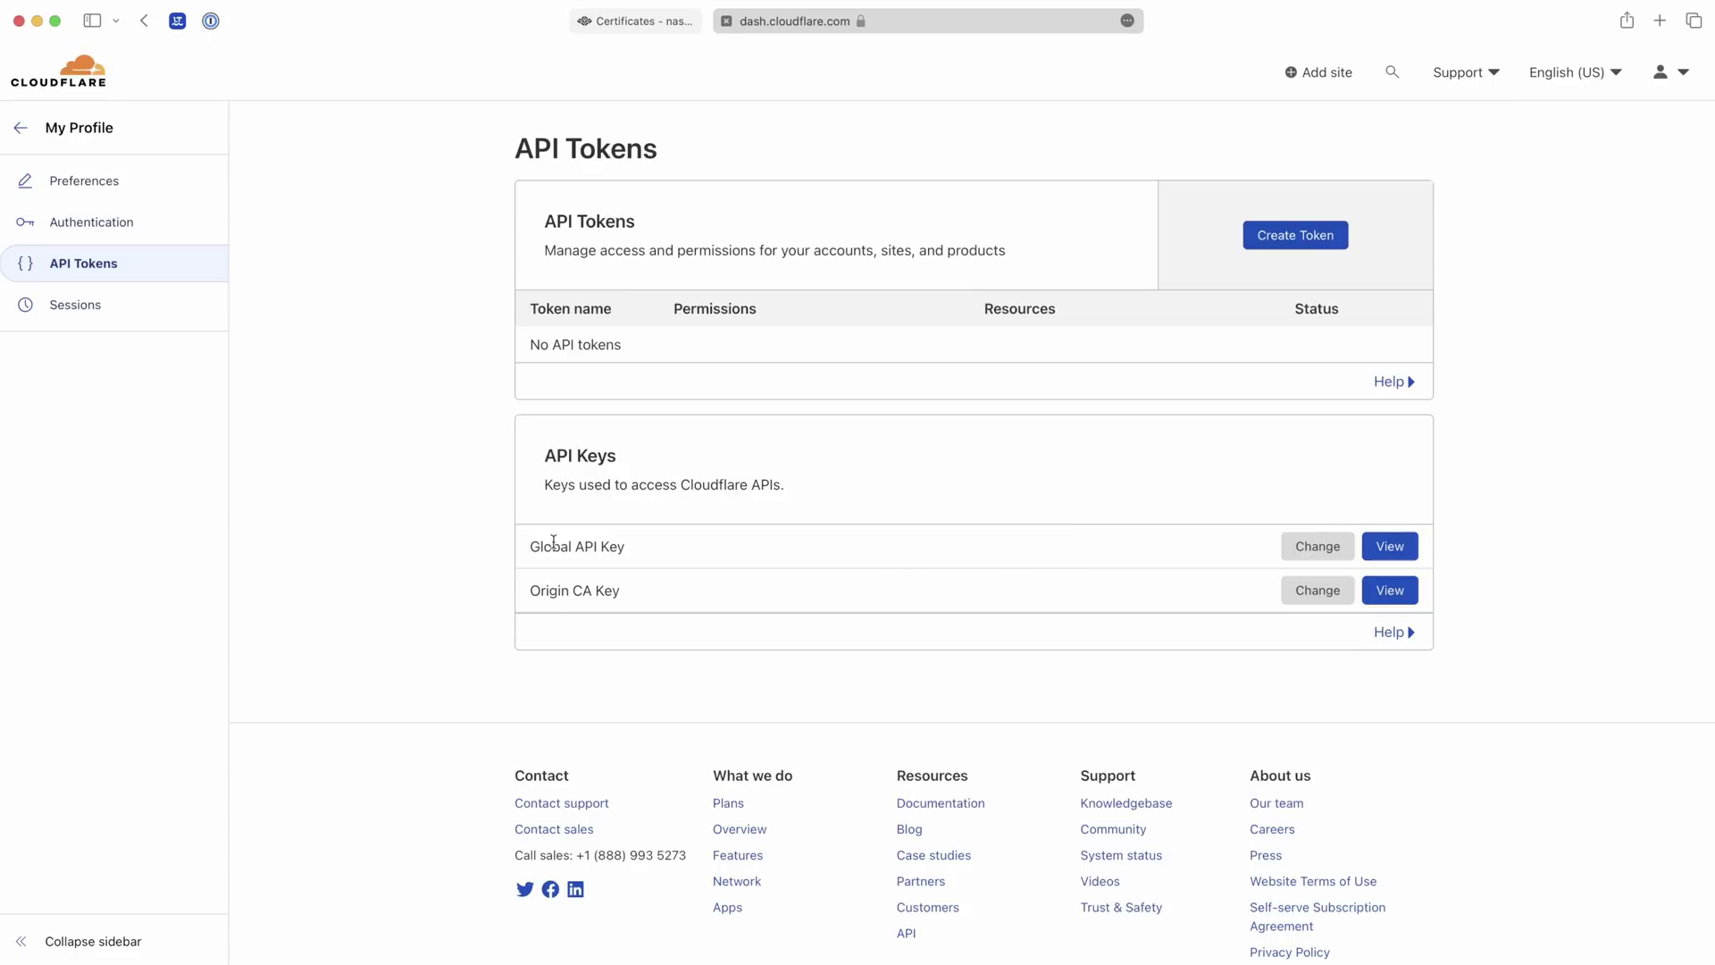
left_click_drag(540, 546, 643, 548)
left_click(662, 550)
left_click(1394, 546)
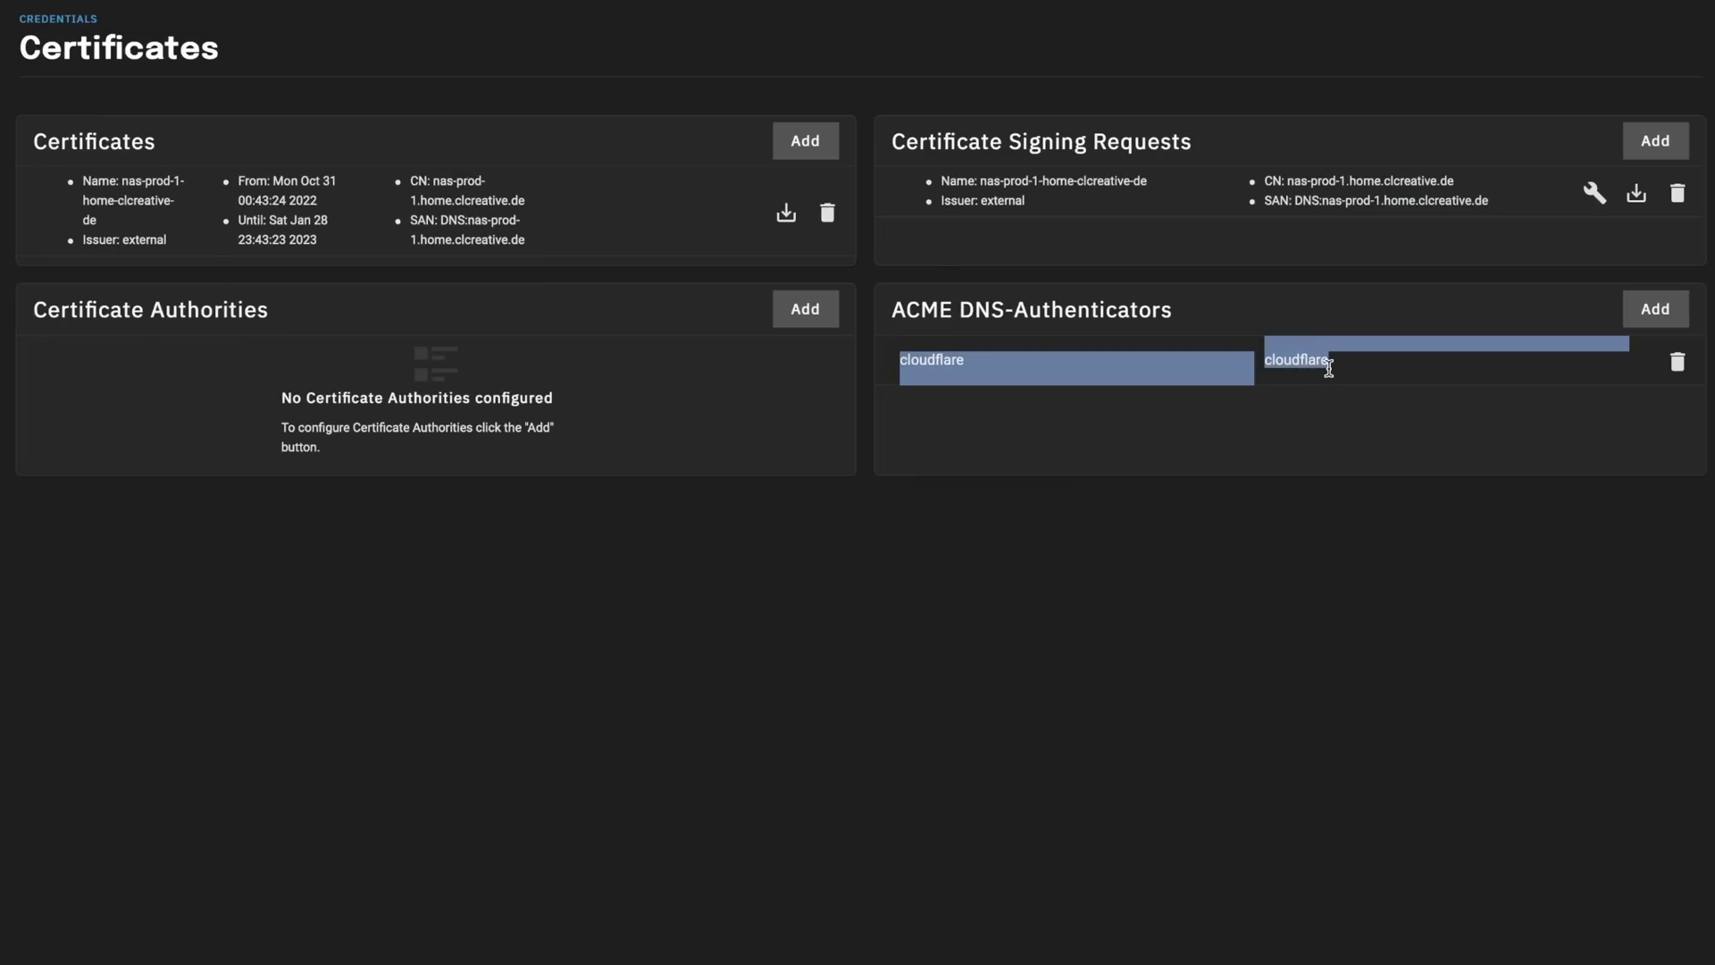
Check the existing cloudflare authenticator, then start a CSR named home-nas-sign-request
left_click_drag(1325, 371, 1248, 365)
left_click(894, 379)
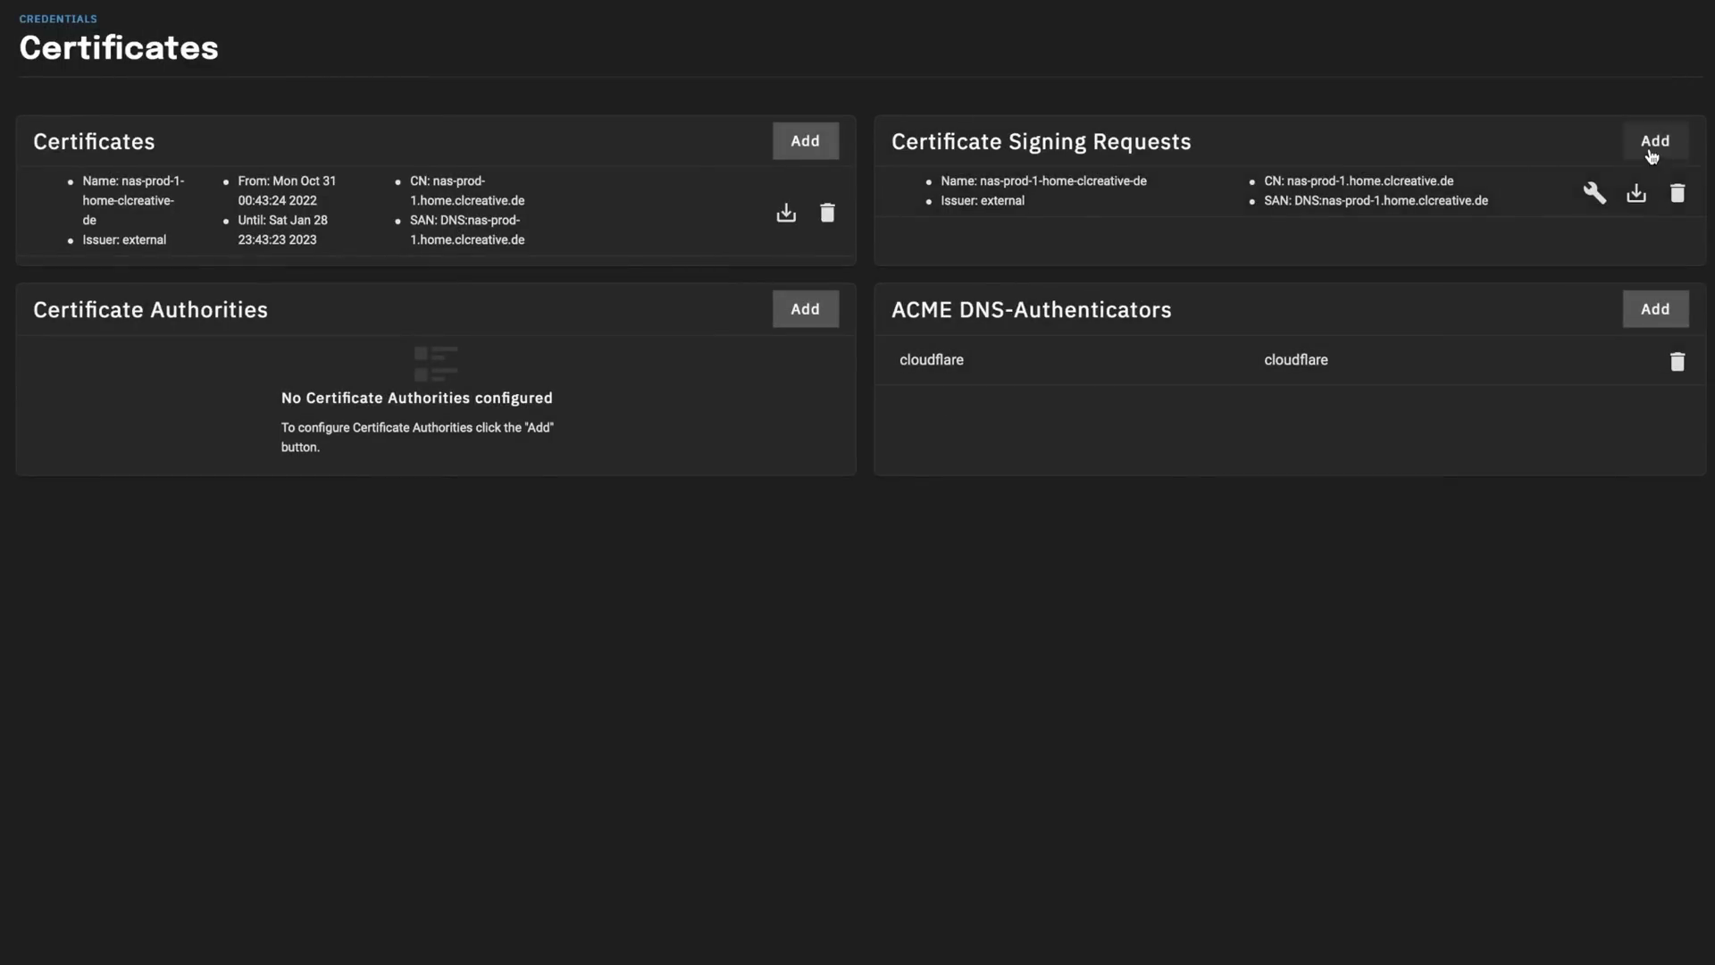
left_click(1653, 152)
left_click(1083, 224)
type("home-nas-sign")
left_click(1095, 286)
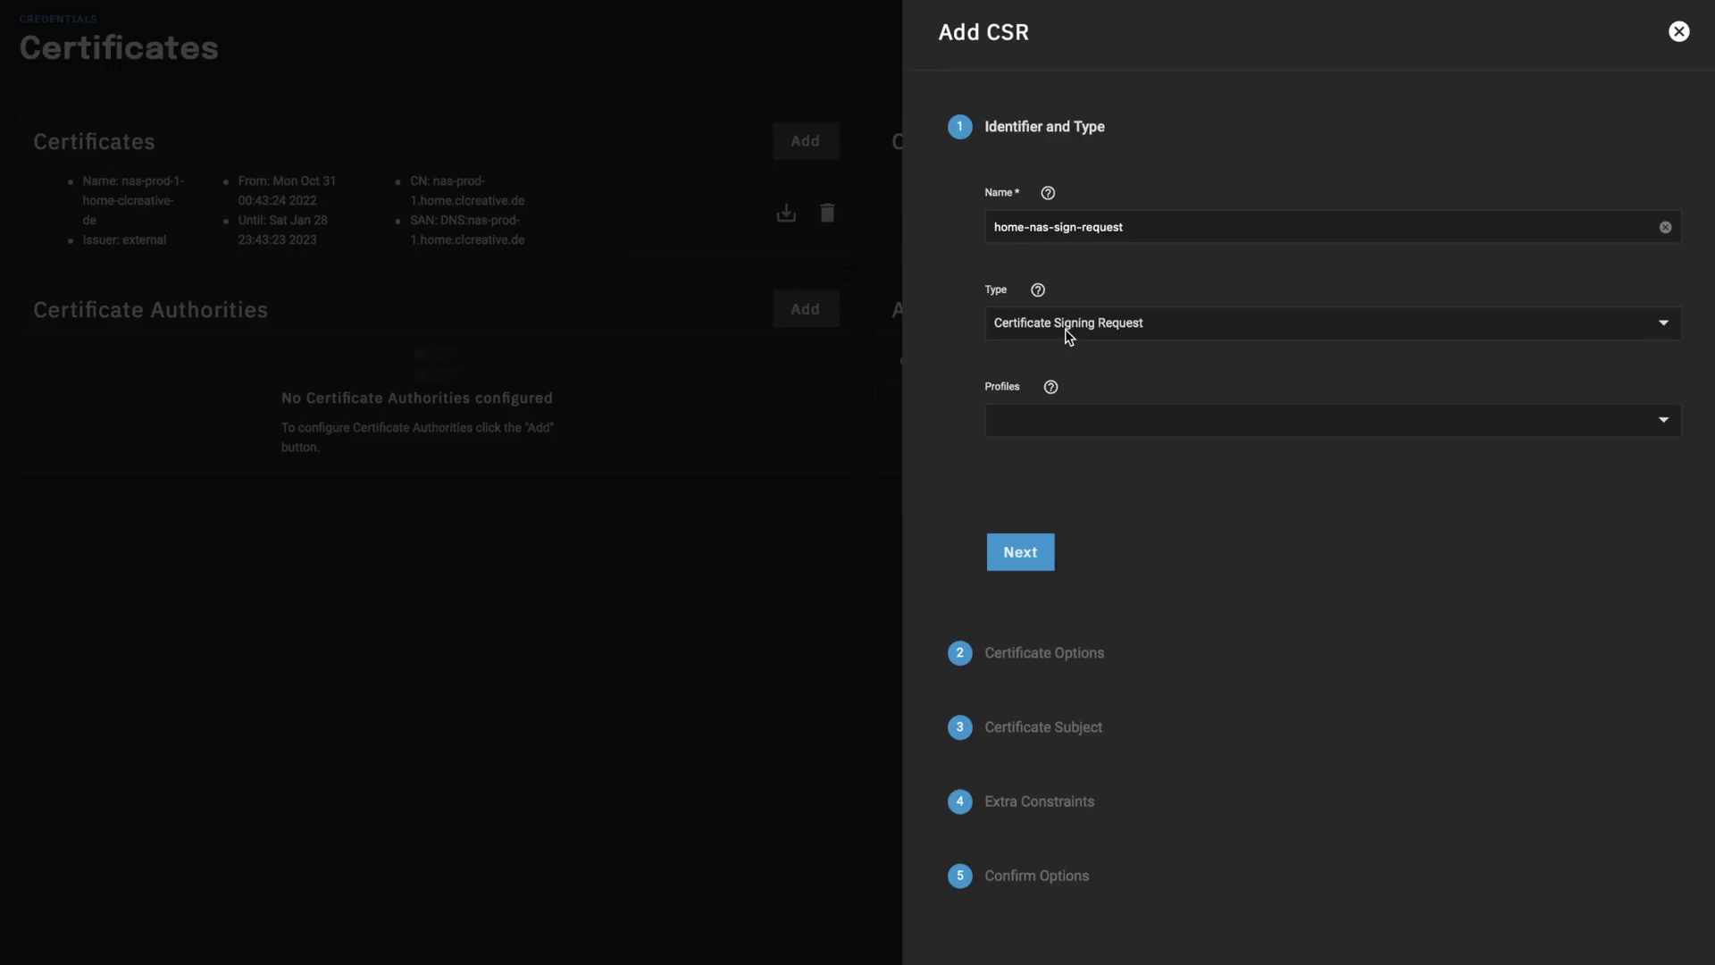
Use an RSA 2048-bit key with SHA256 digest for the signing request
left_click(1024, 556)
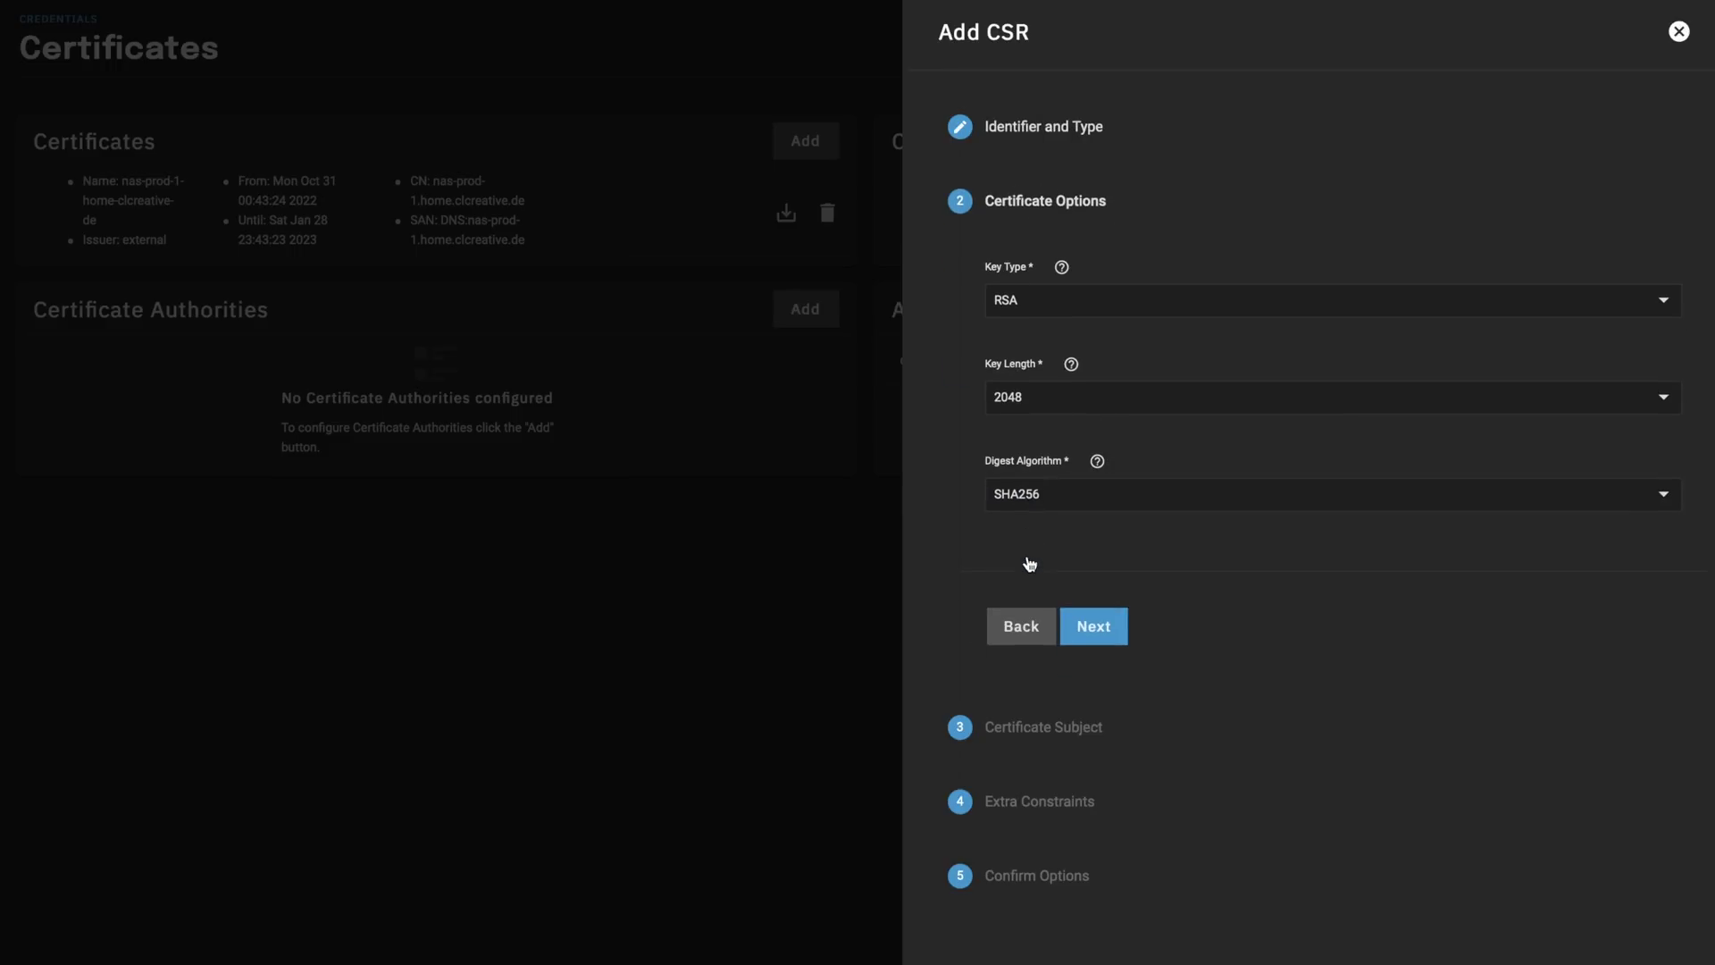
left_click(1025, 302)
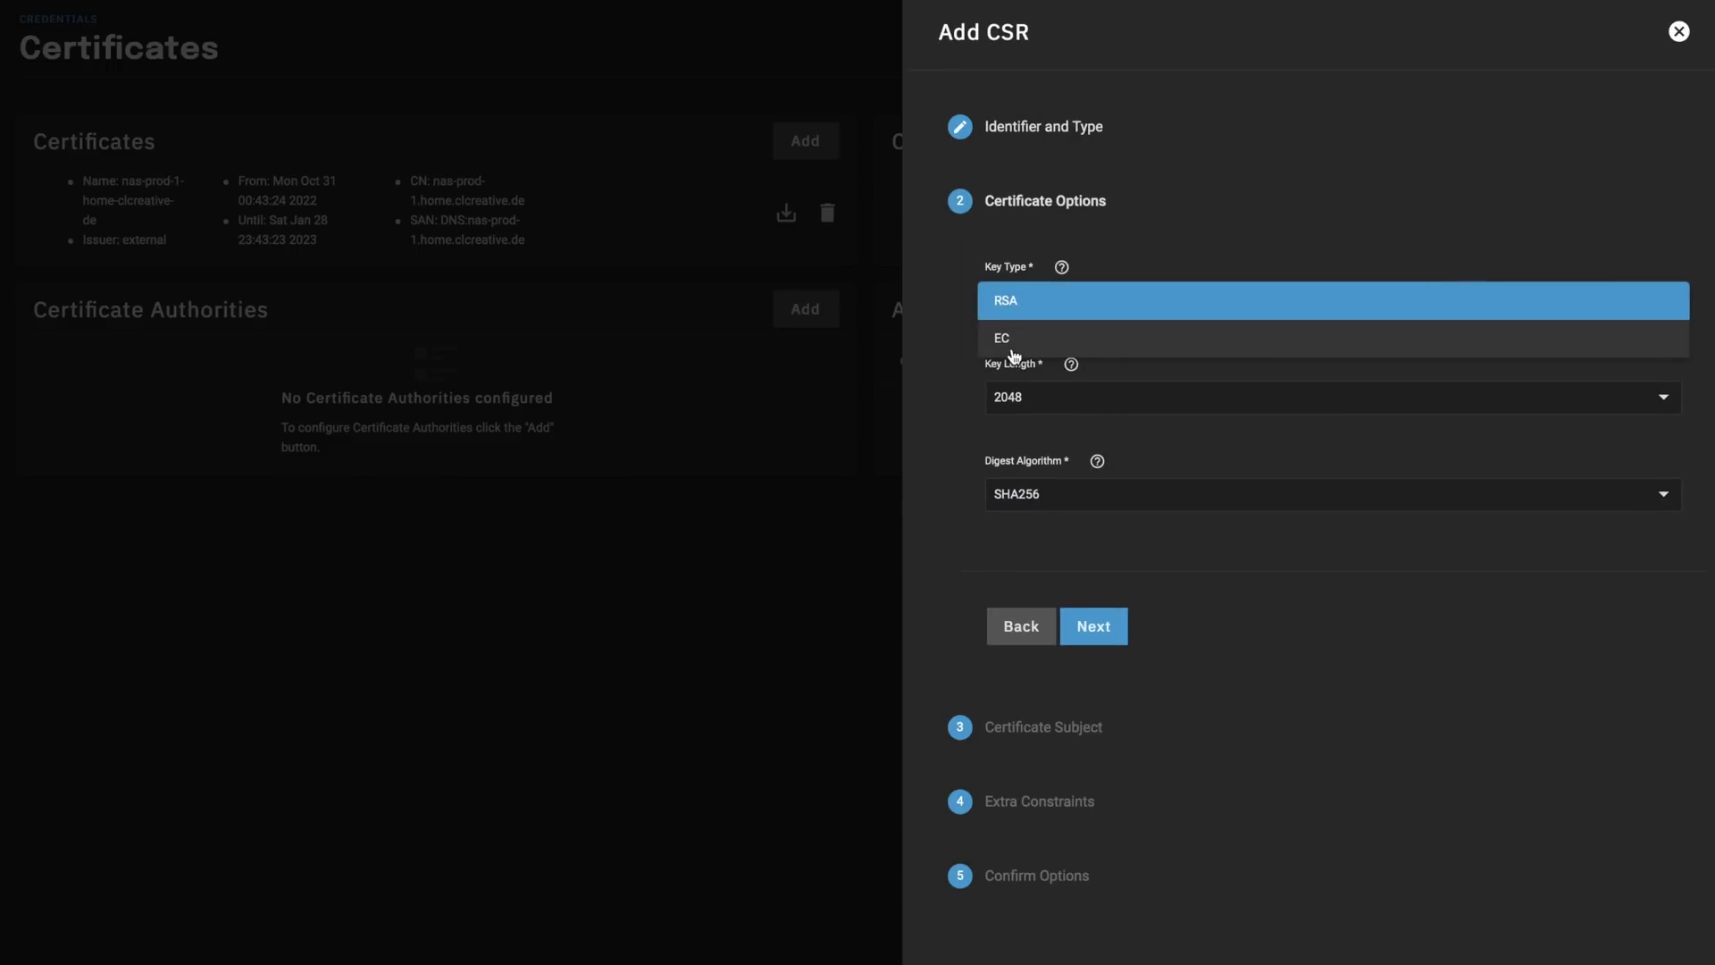
left_click(1018, 305)
left_click(1044, 401)
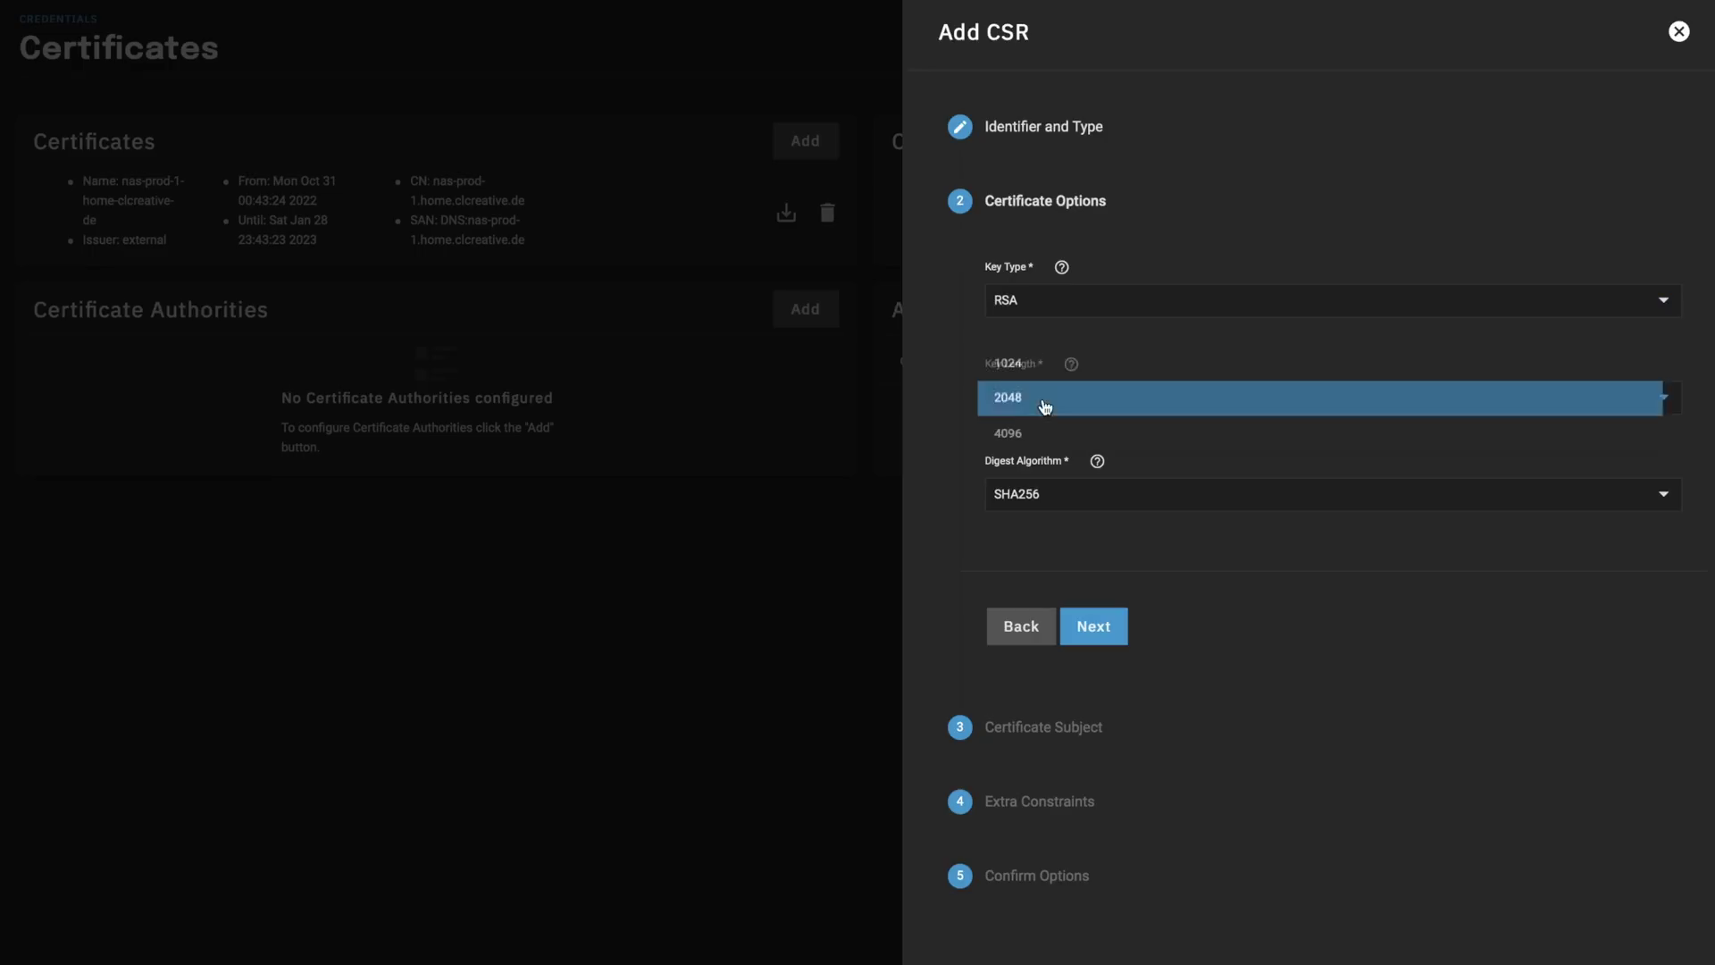
left_click(1044, 407)
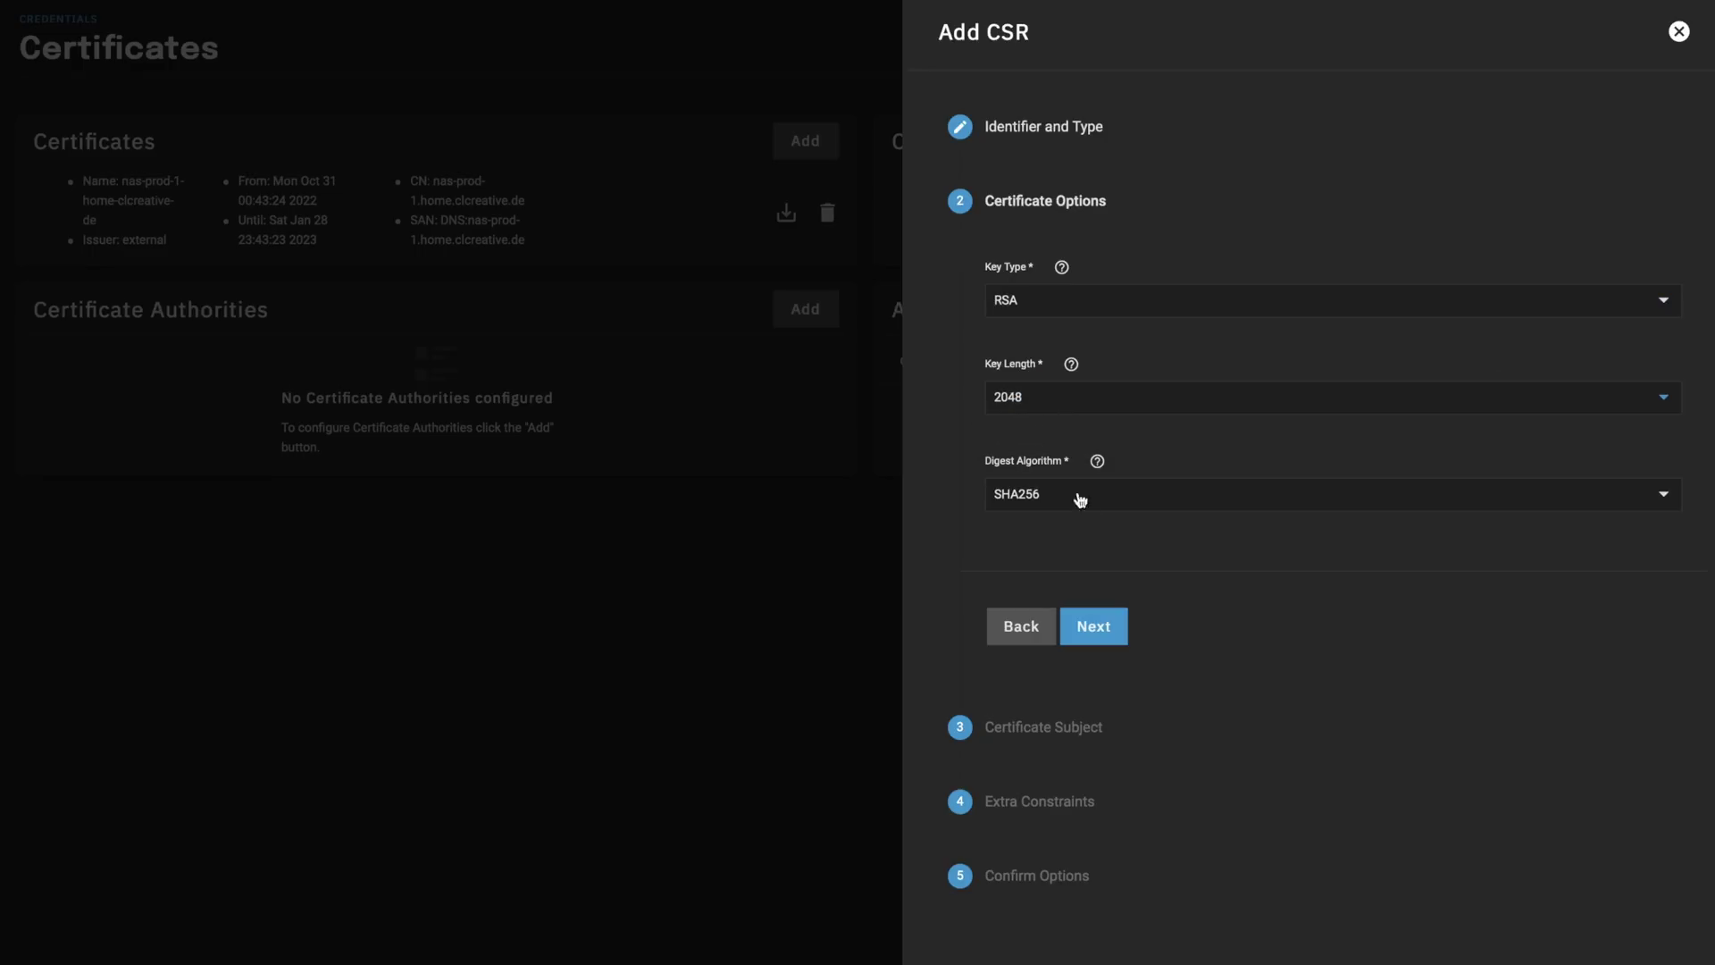
left_click(1094, 627)
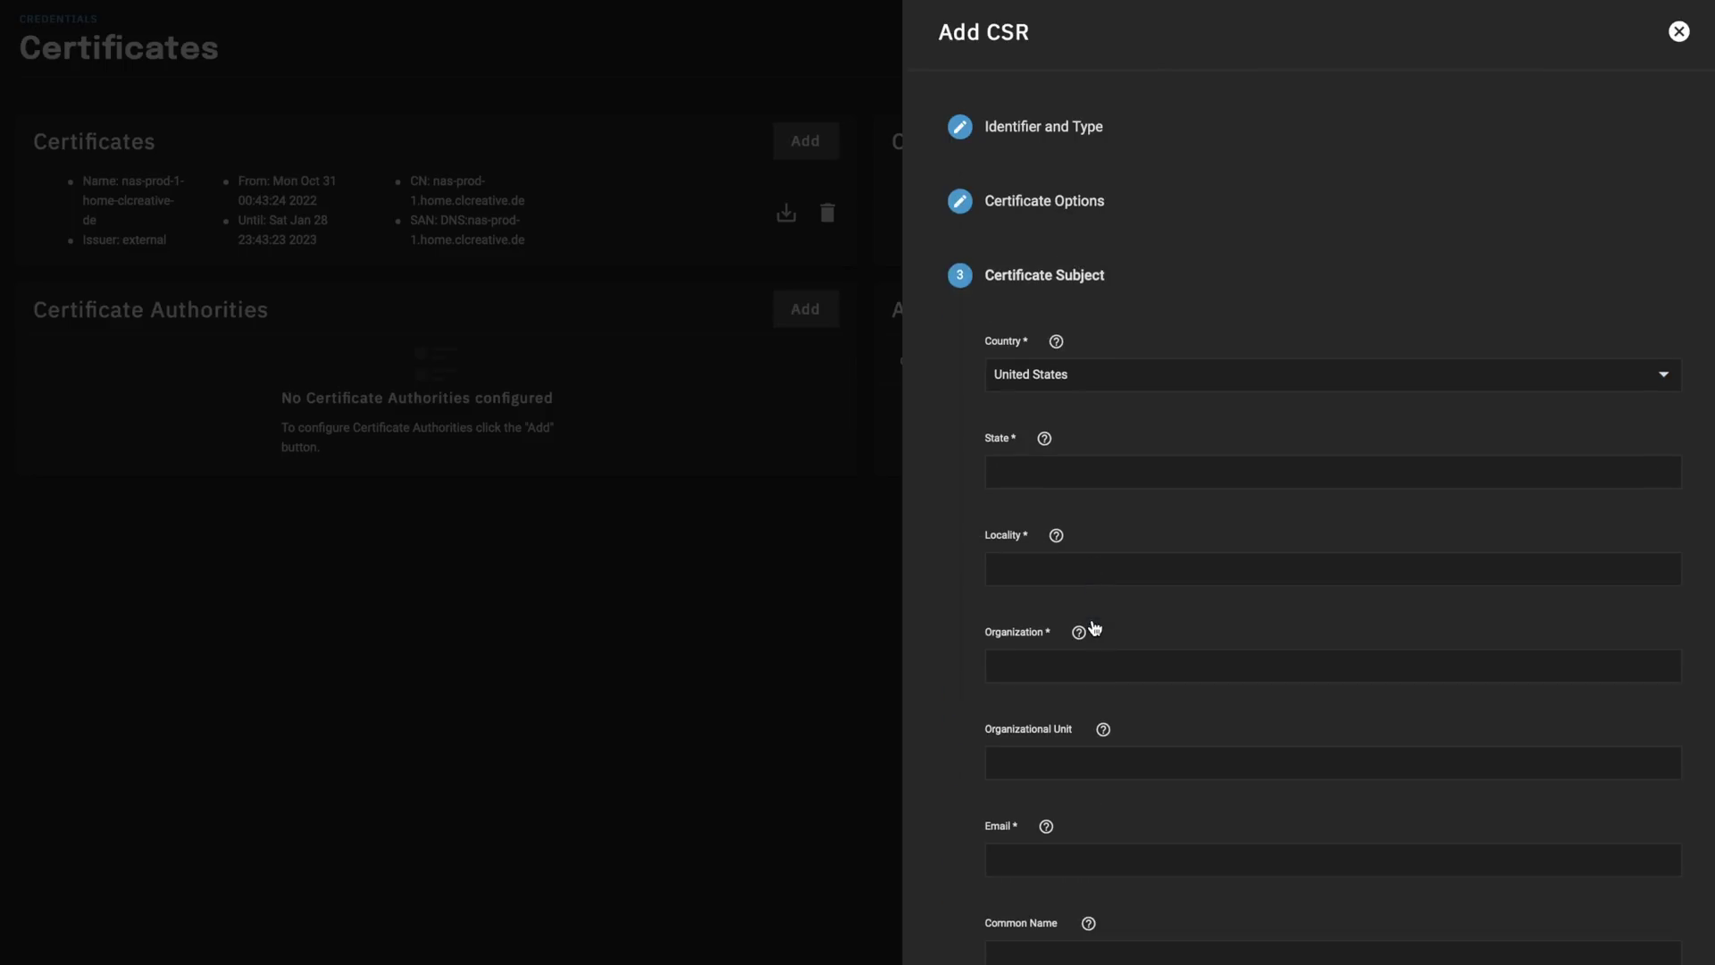
Fill the subject: Germany, state NRW, locality Moers, organization CL Creative, plus the contact e-mail
left_click(1077, 380)
scroll(1077, 381, "up", 20)
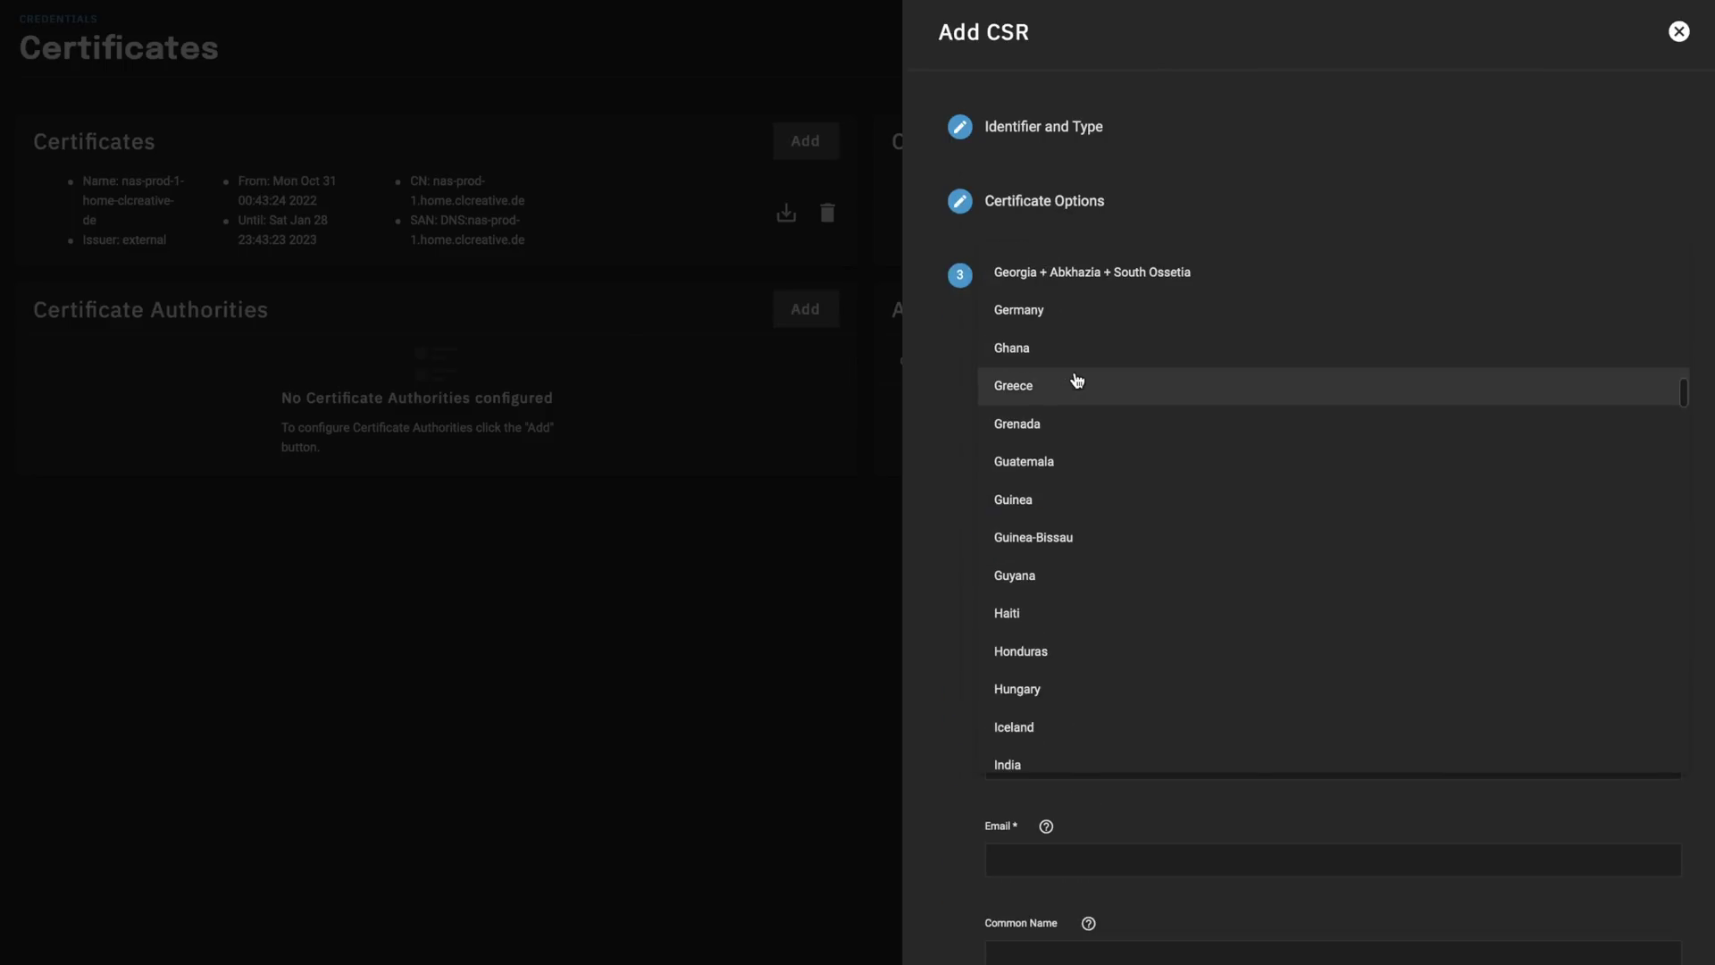
left_click(1032, 313)
left_click(1014, 471)
type("NRW")
key("Tab")
type("Mo")
key("Tab")
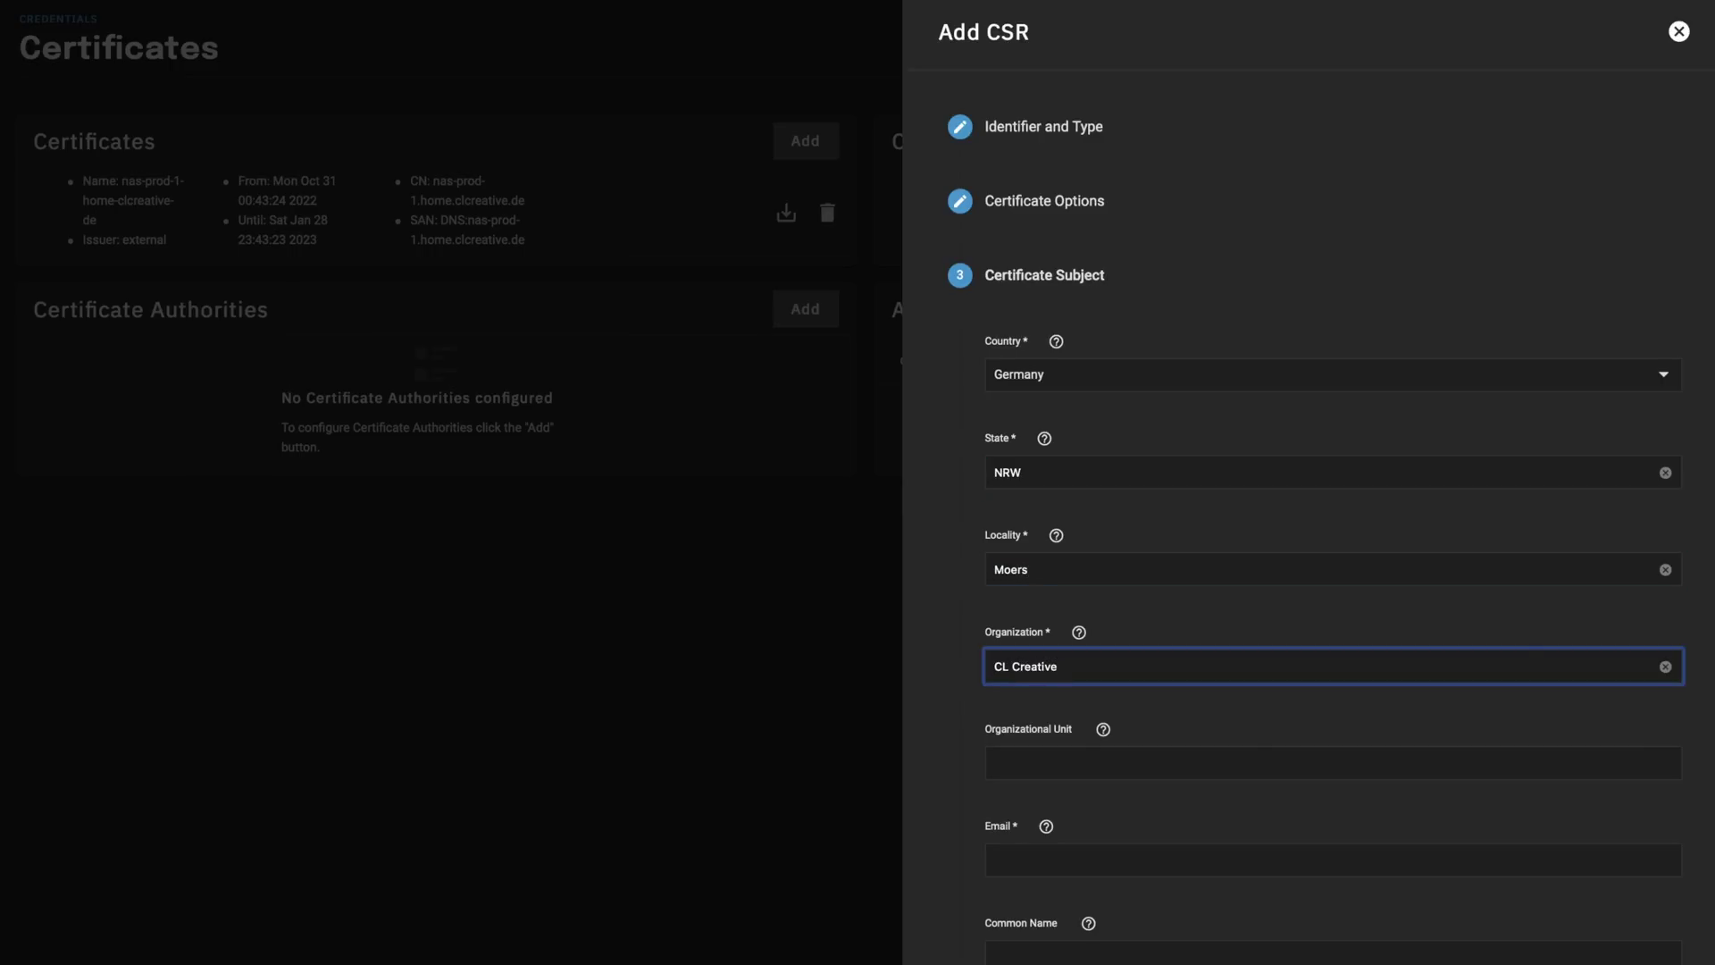
type("CL Creative")
left_click(1021, 858)
key("ctrl+v")
Add SANs nas-prod-1.home.clcreative.de and *.nas-prod-1.home.clcreative.de, then save the request
scroll(1165, 802, "down", 4)
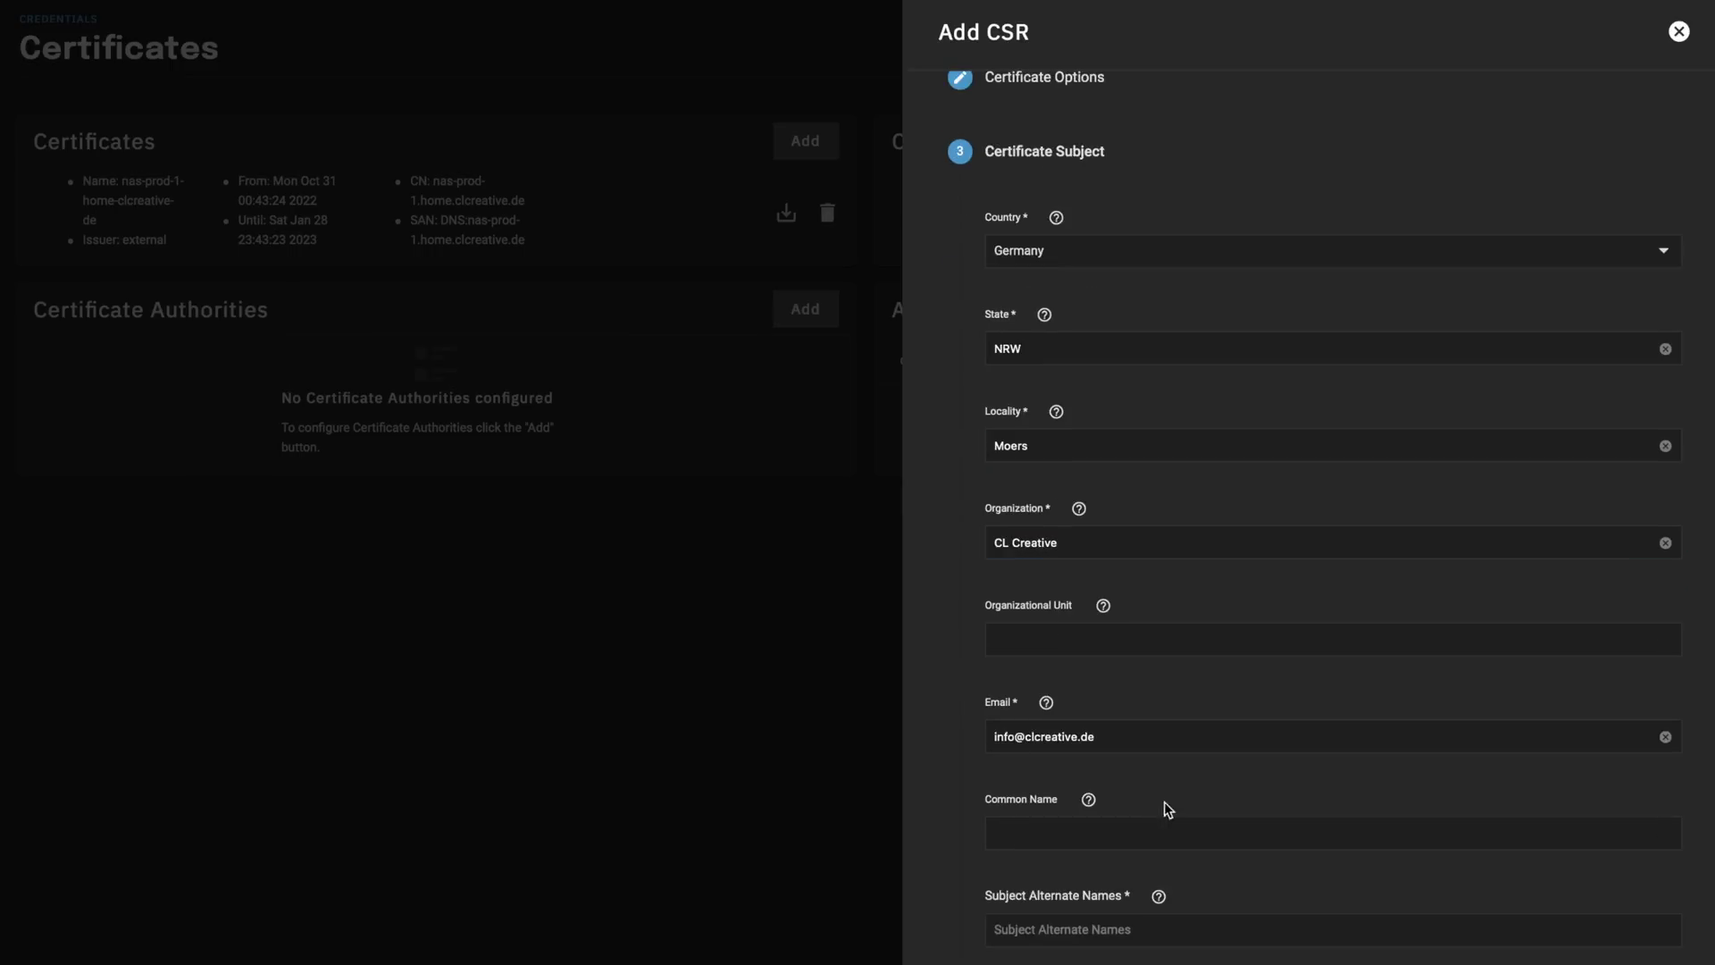
scroll(1210, 776, "down", 1)
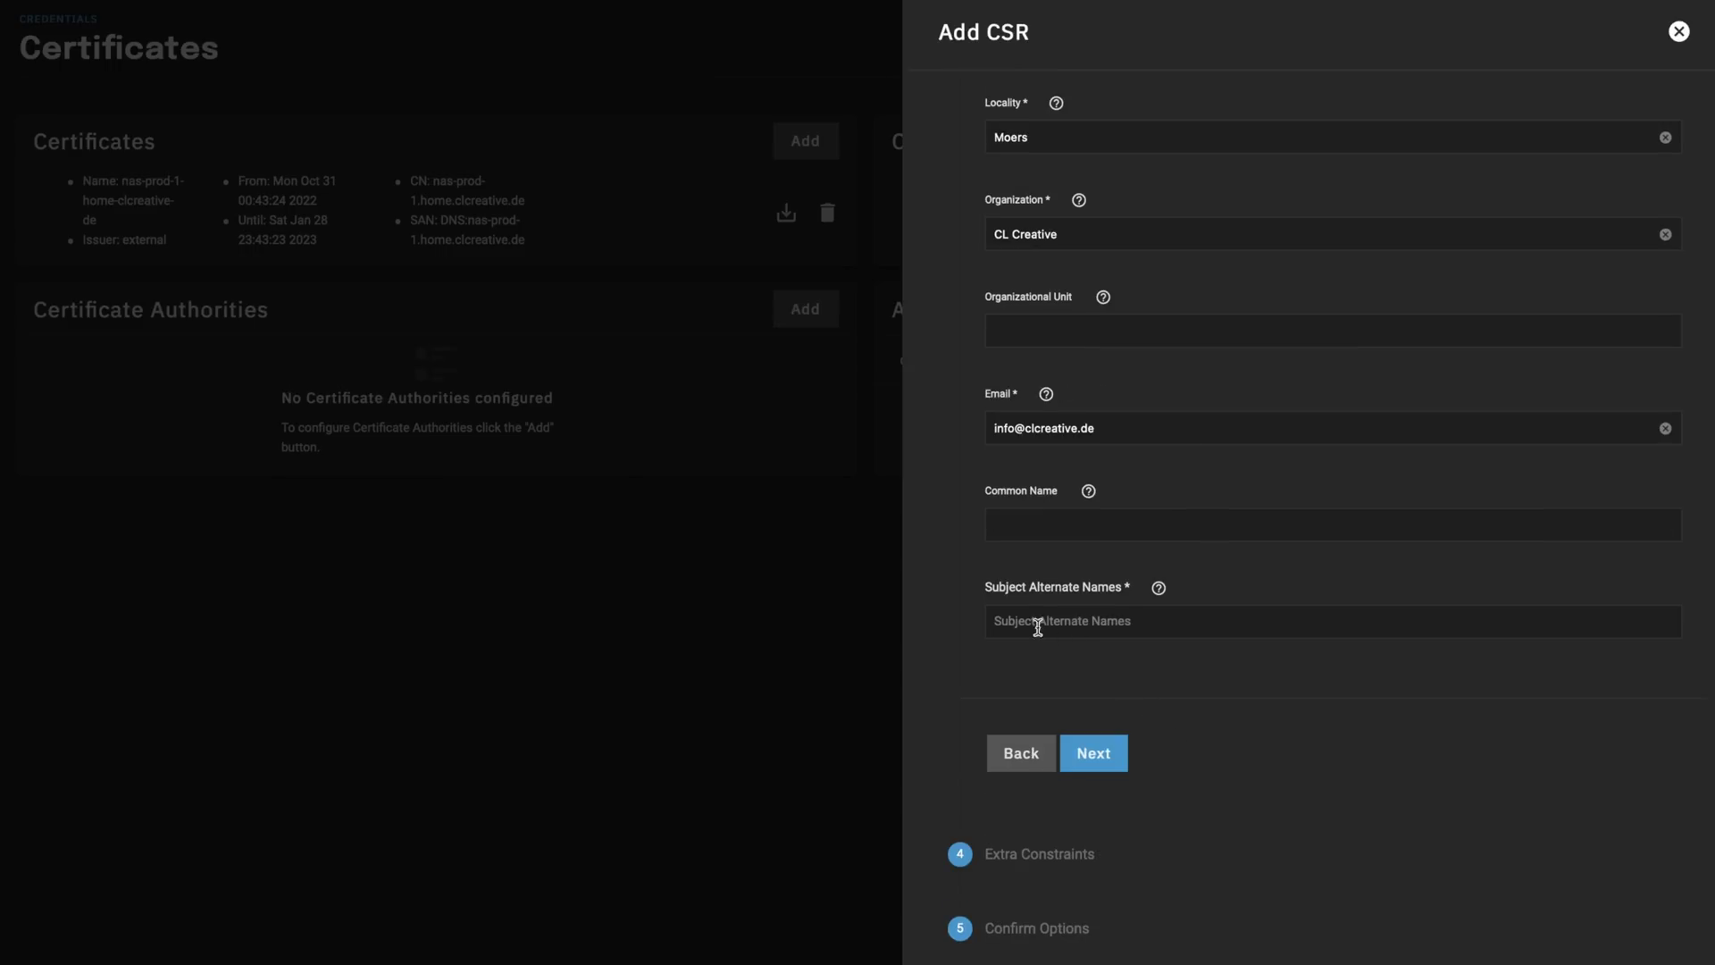
left_click(990, 624)
type("nas-prod-1.home.clcreative.de")
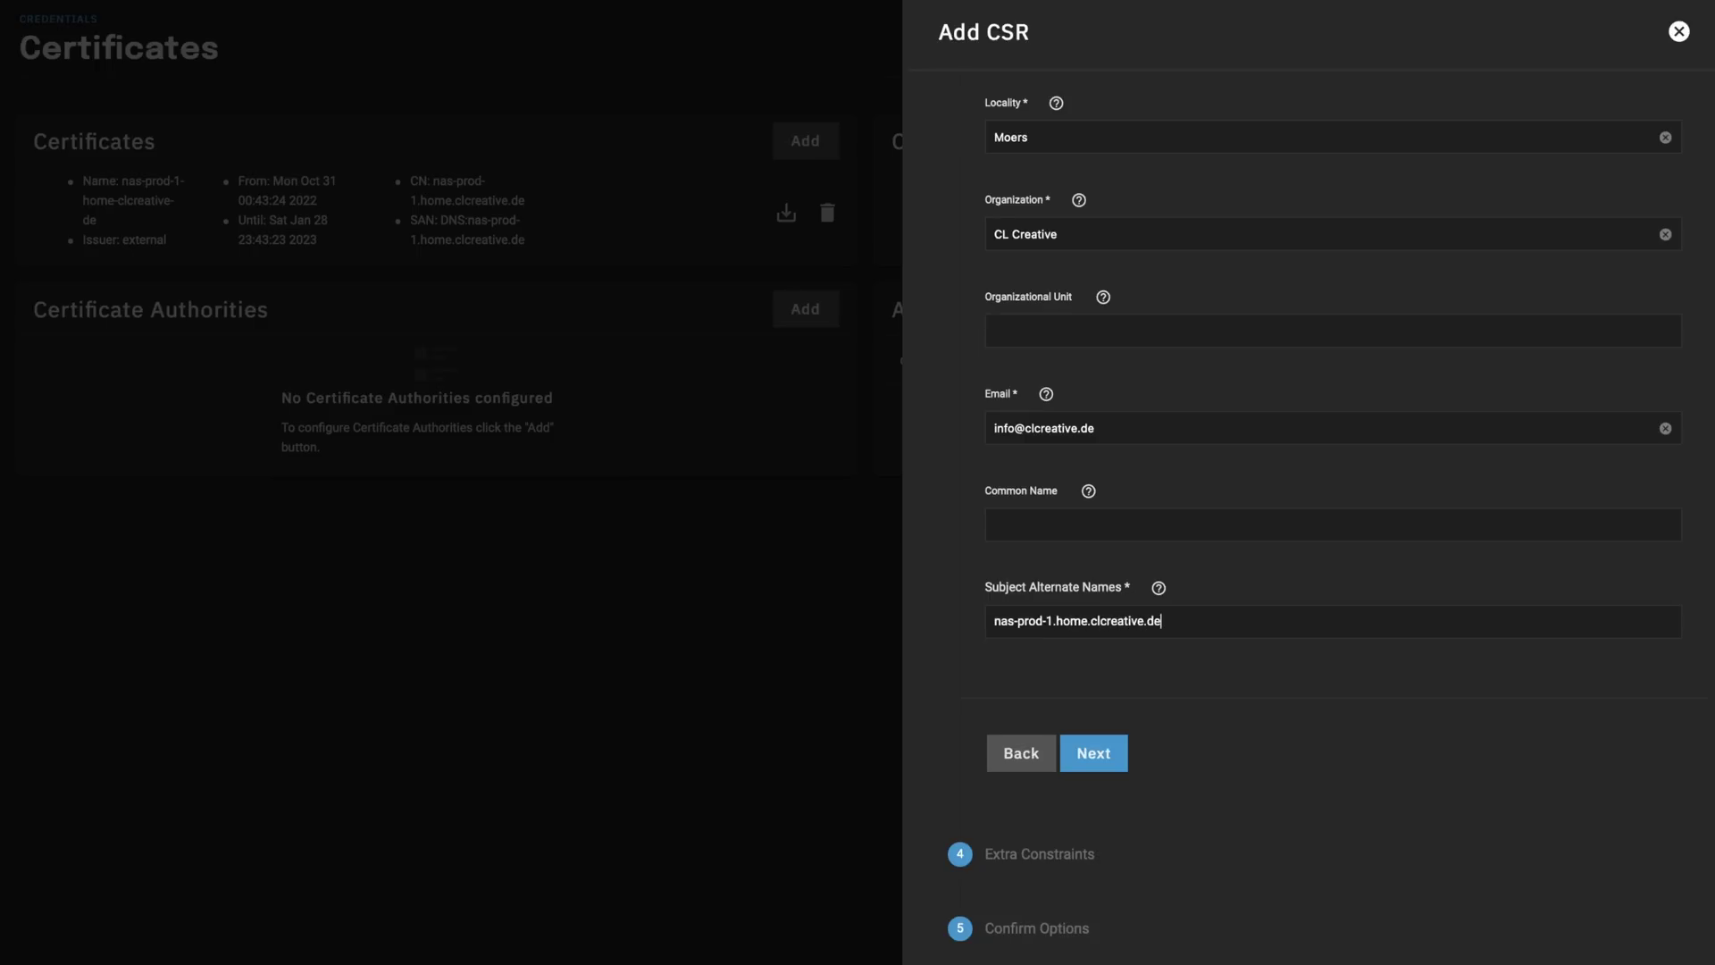
key("Return")
type("*")
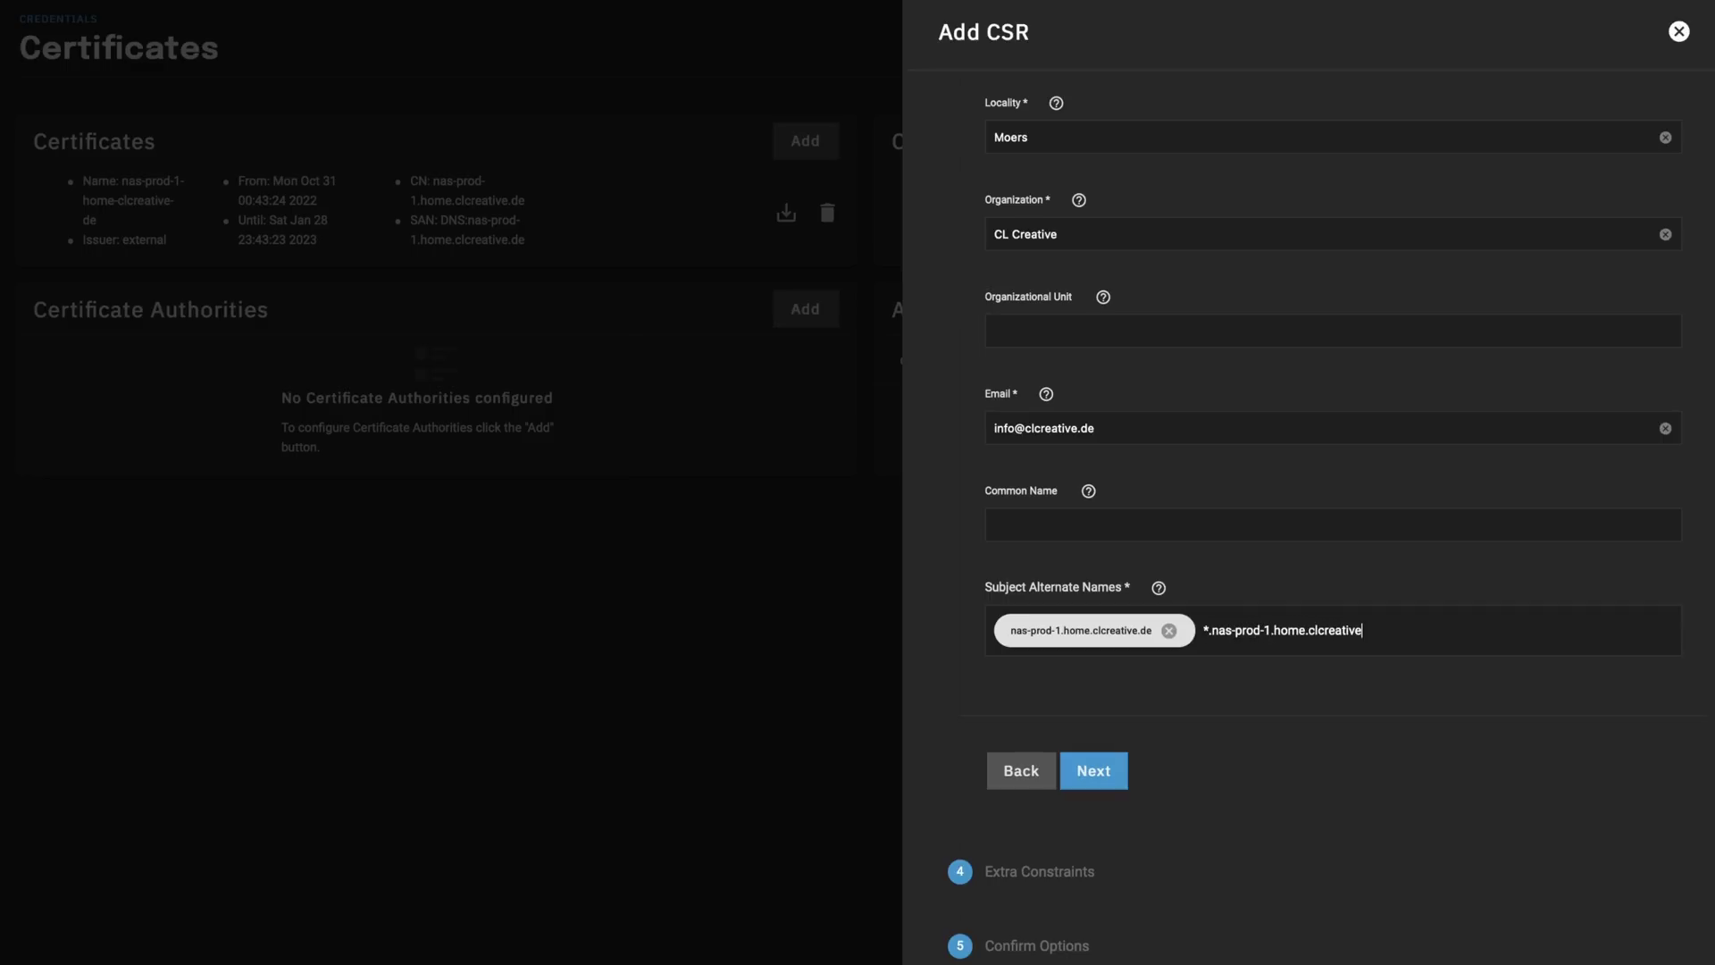
key("Return")
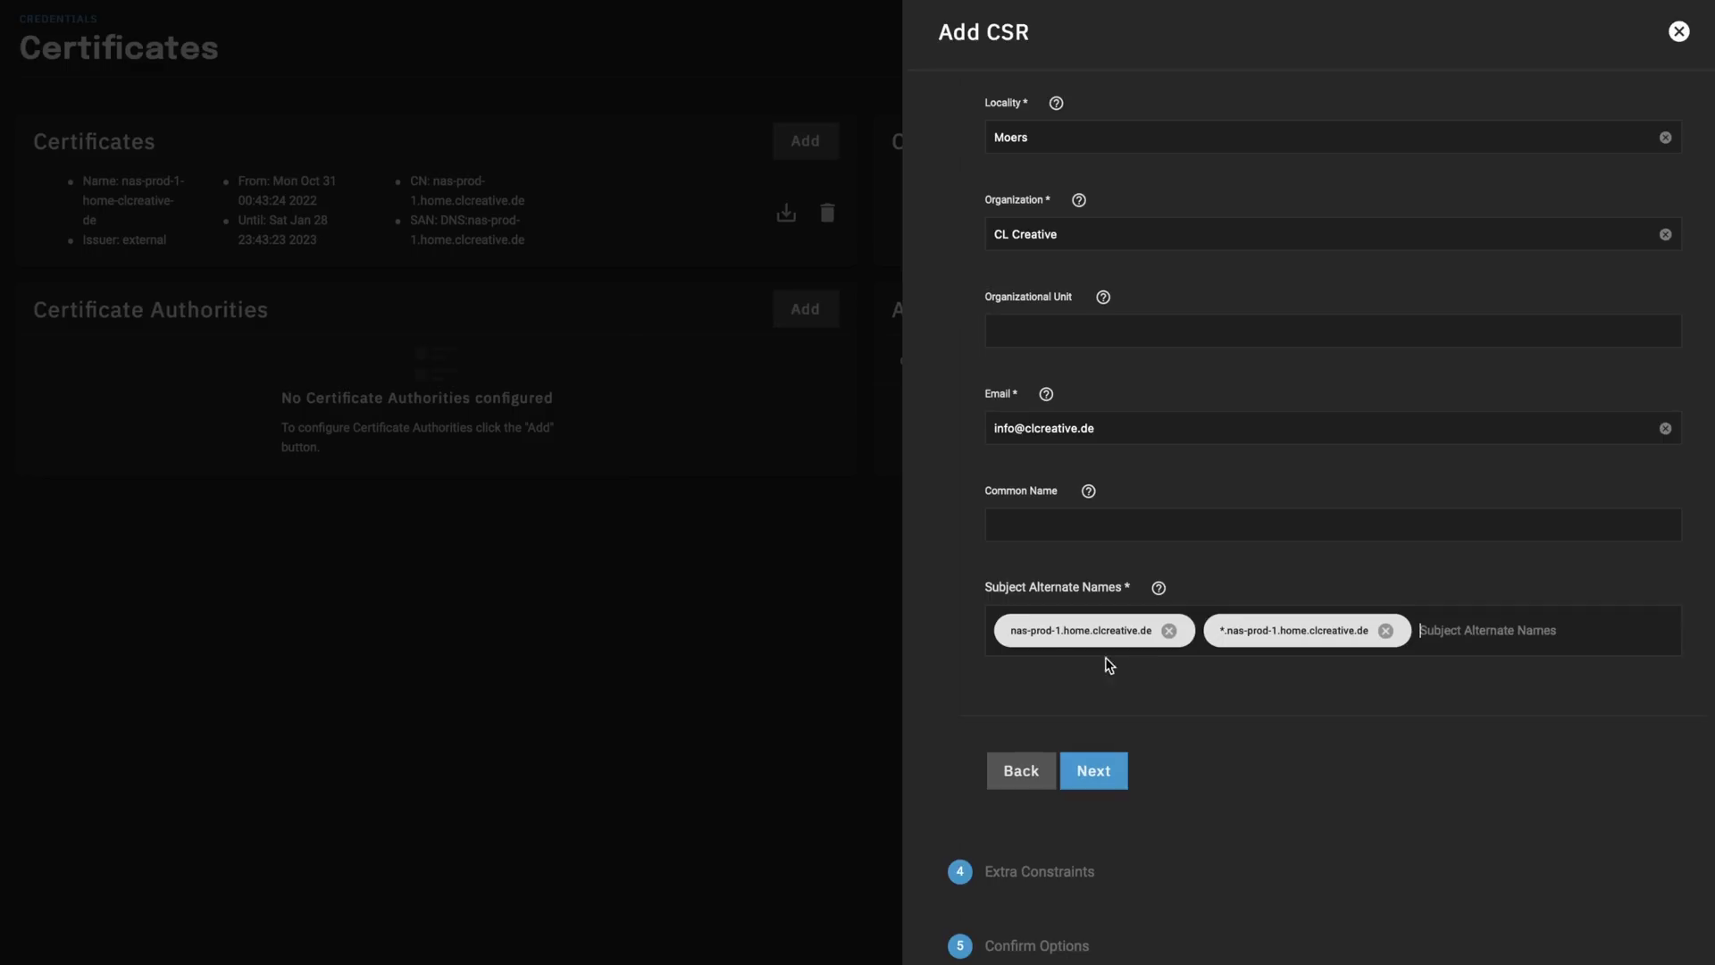
left_click(1110, 780)
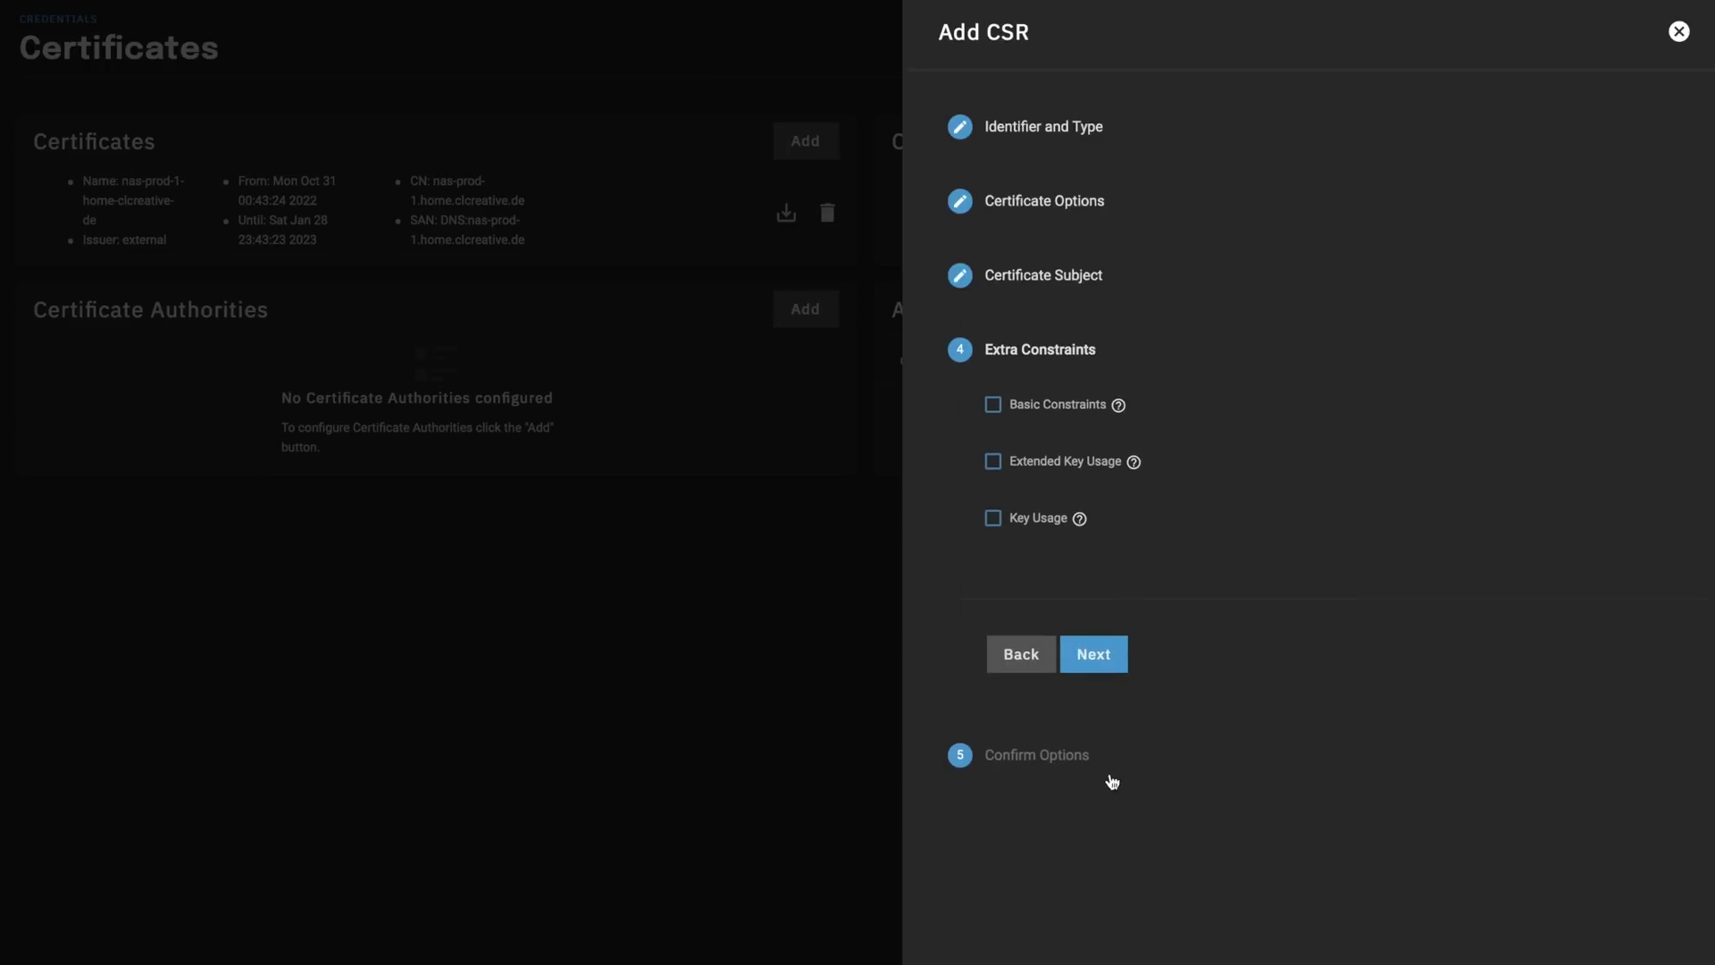
left_click(1116, 662)
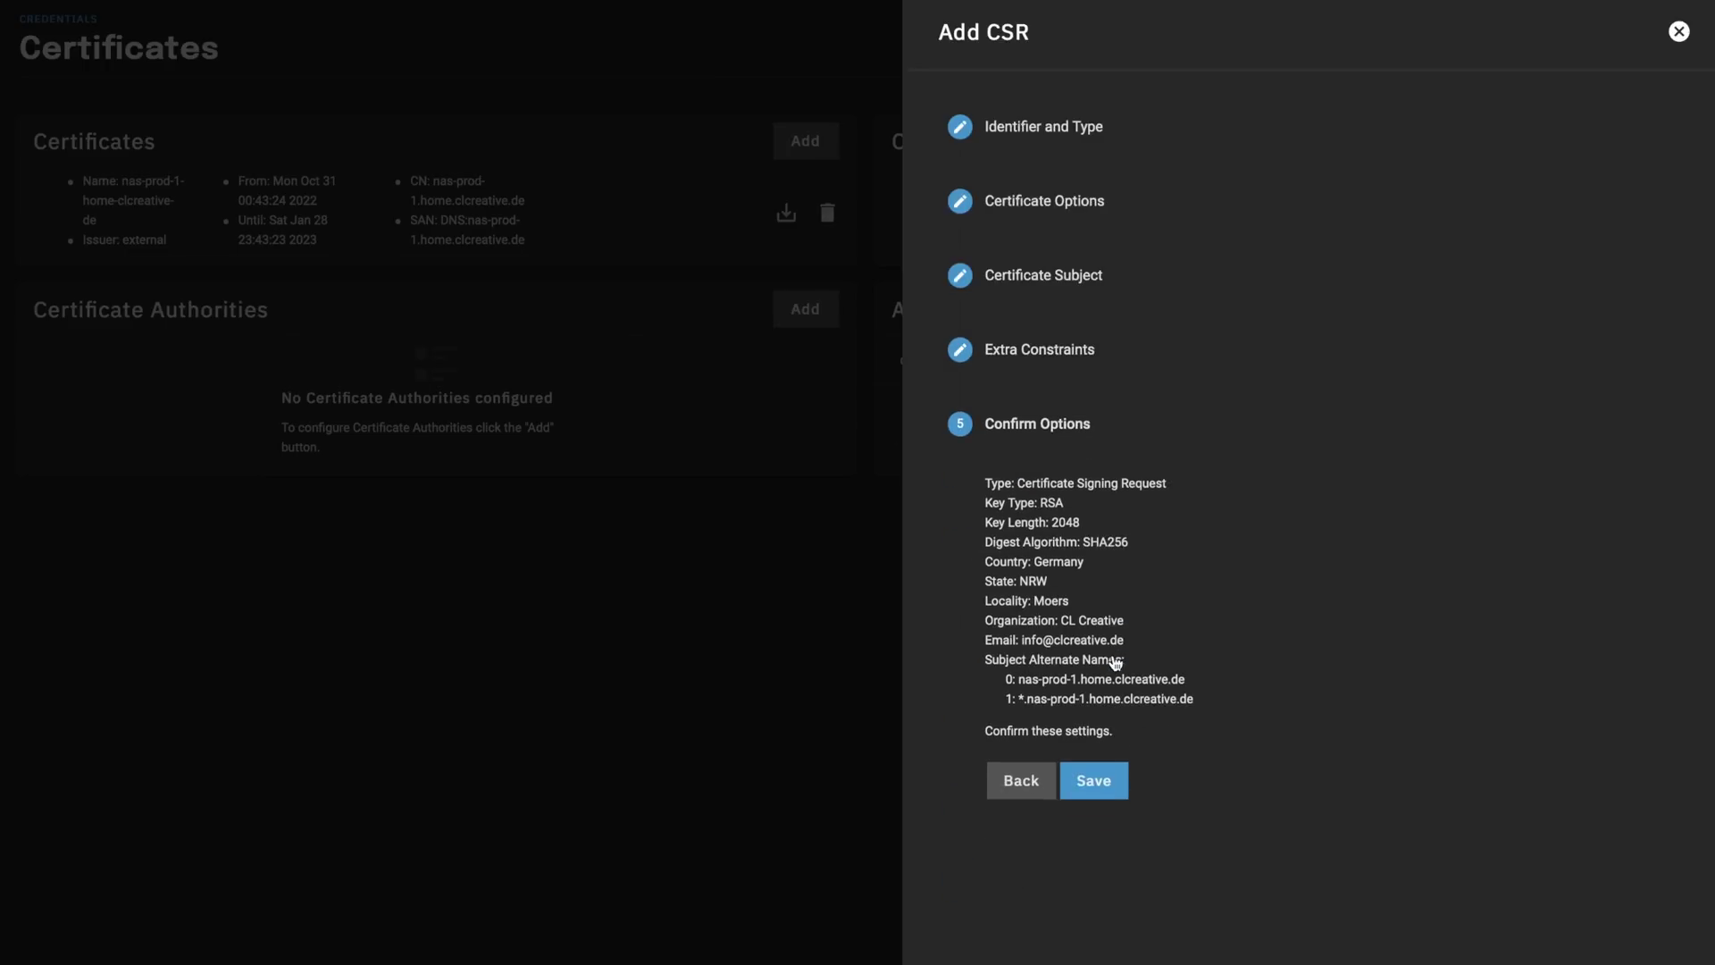
left_click(1104, 794)
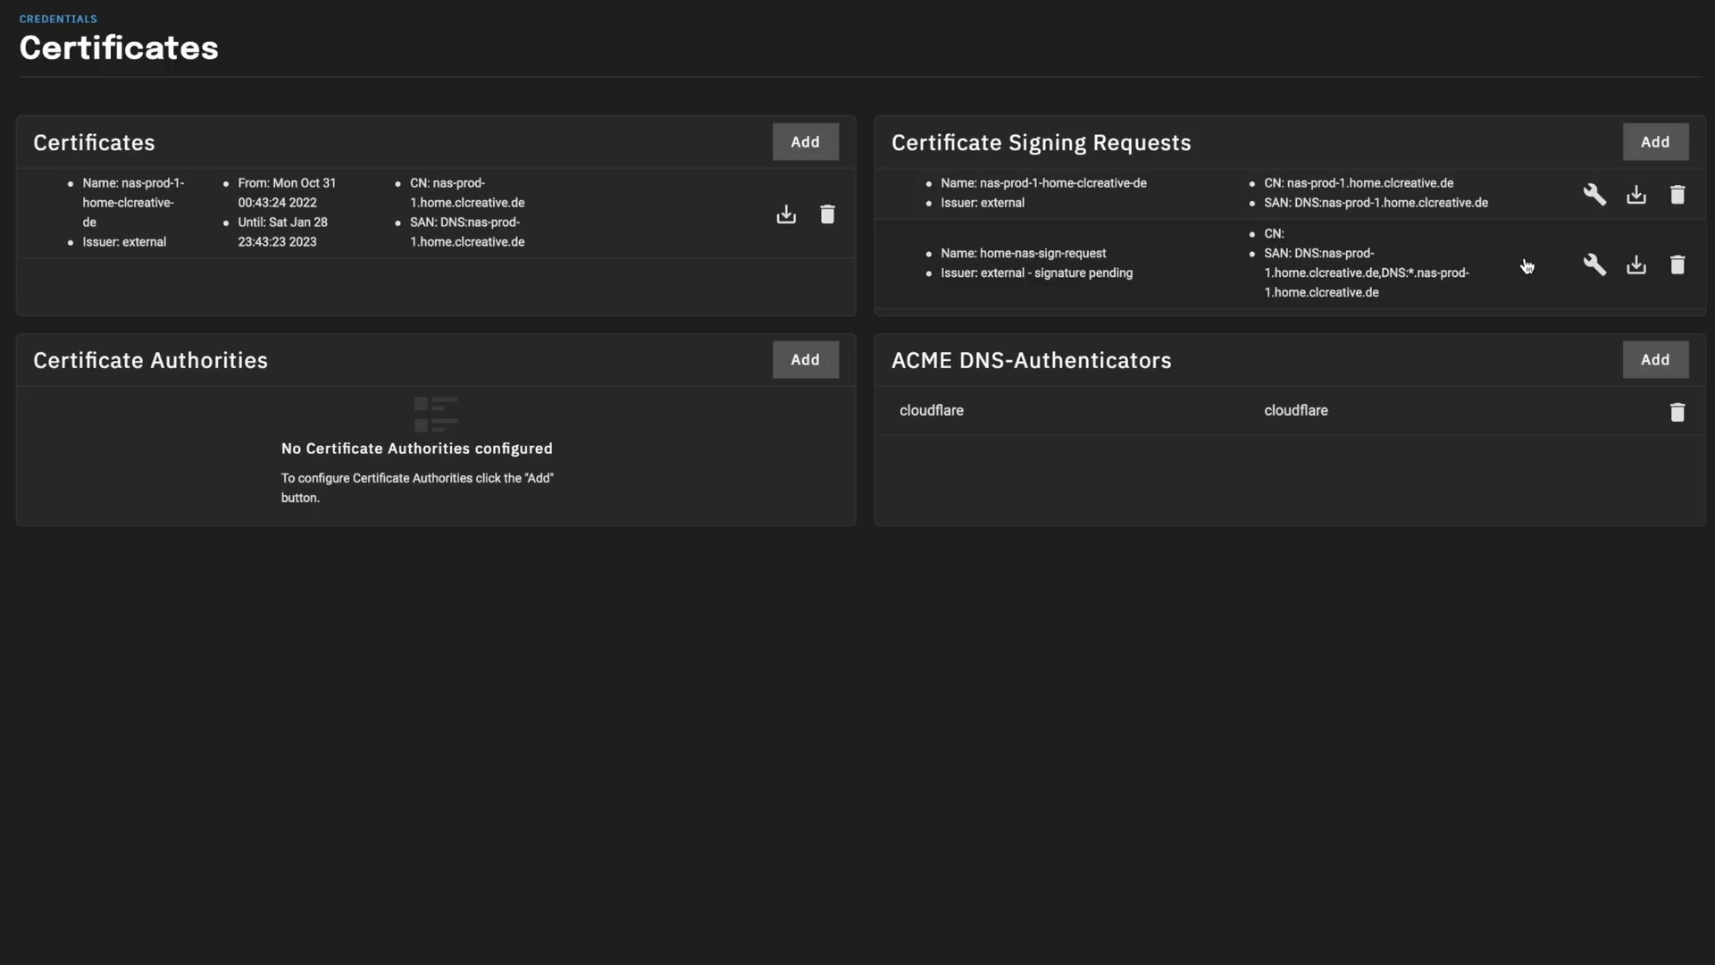
Start an ACME certificate from the CSR with identifier home-nas-certificate and 30 renew days
left_click(1594, 265)
left_click(1305, 166)
type("home-nas-certificate")
left_click(1324, 314)
left_click_drag(1313, 314, 1266, 331)
type("30")
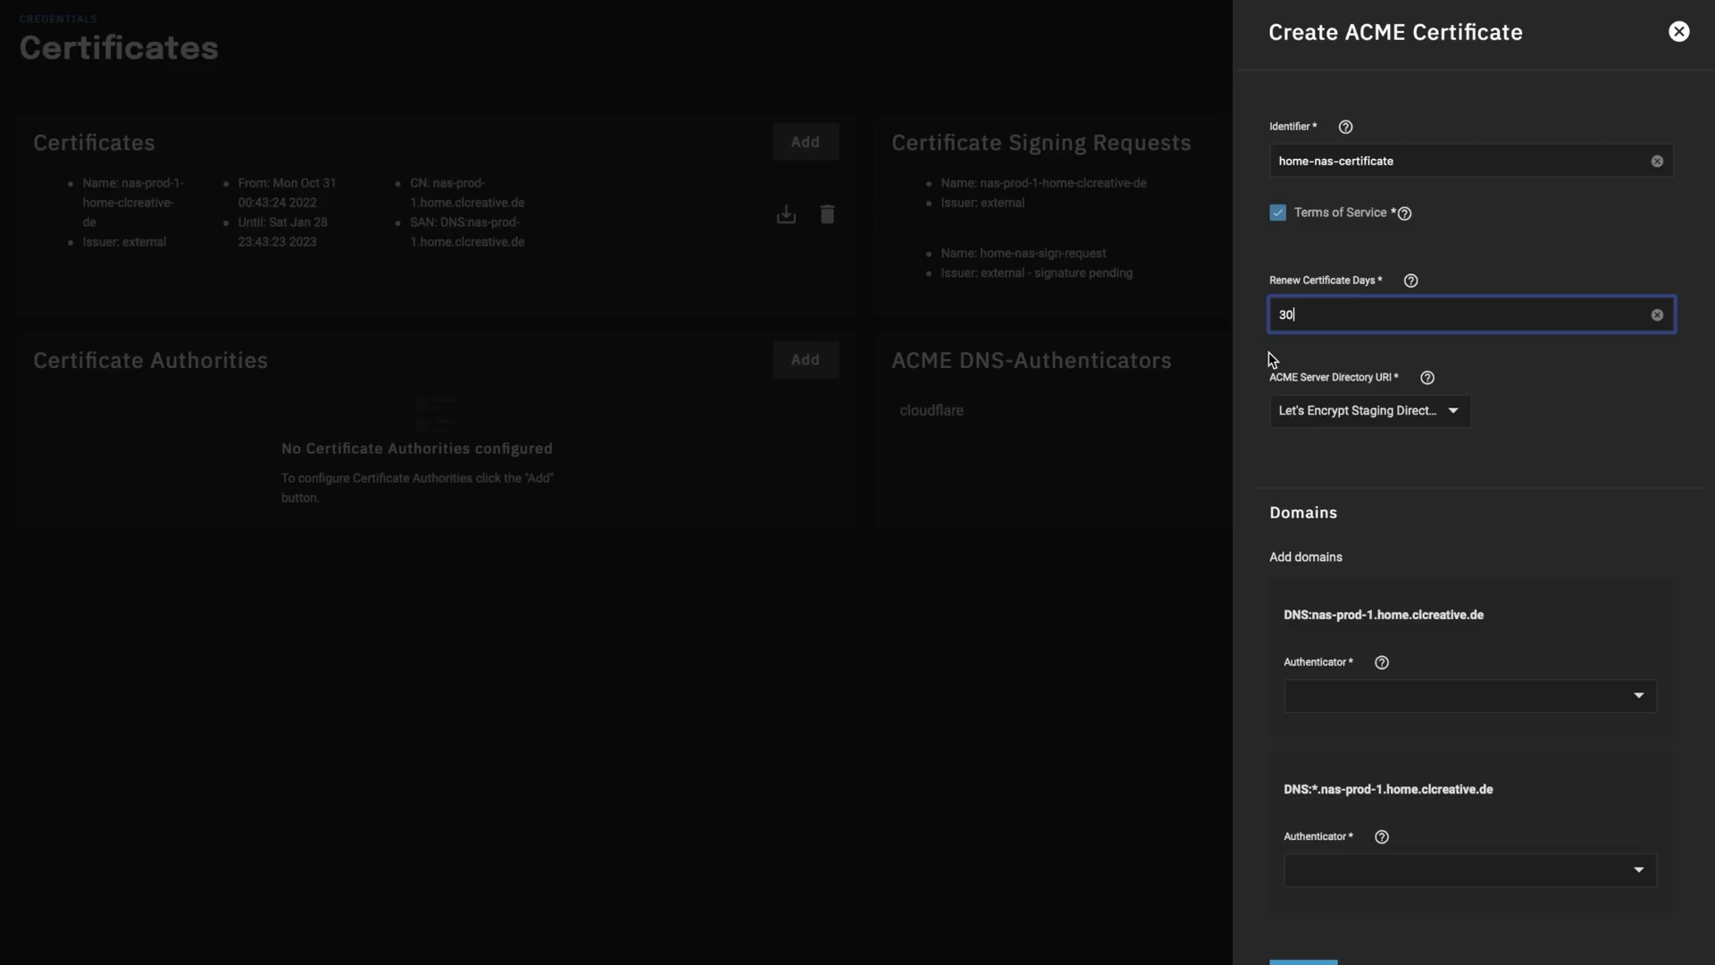
Use the Let's Encrypt production directory and cloudflare-dns for both domains, then submit
left_click(1418, 413)
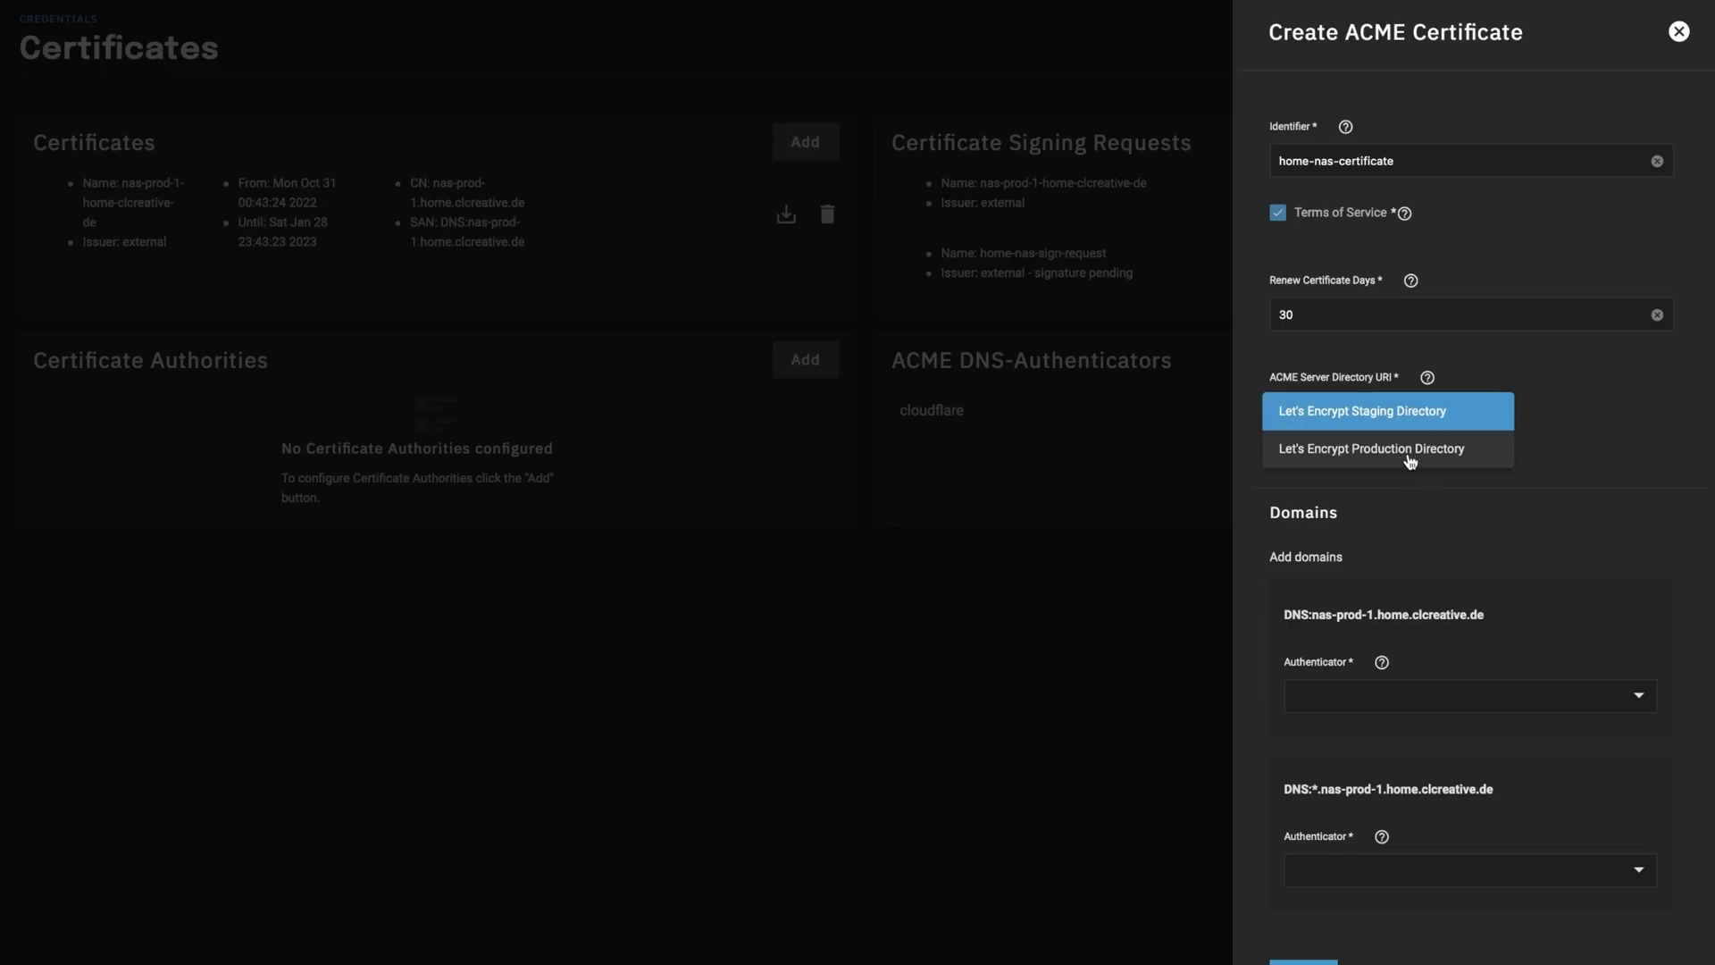
left_click(1359, 465)
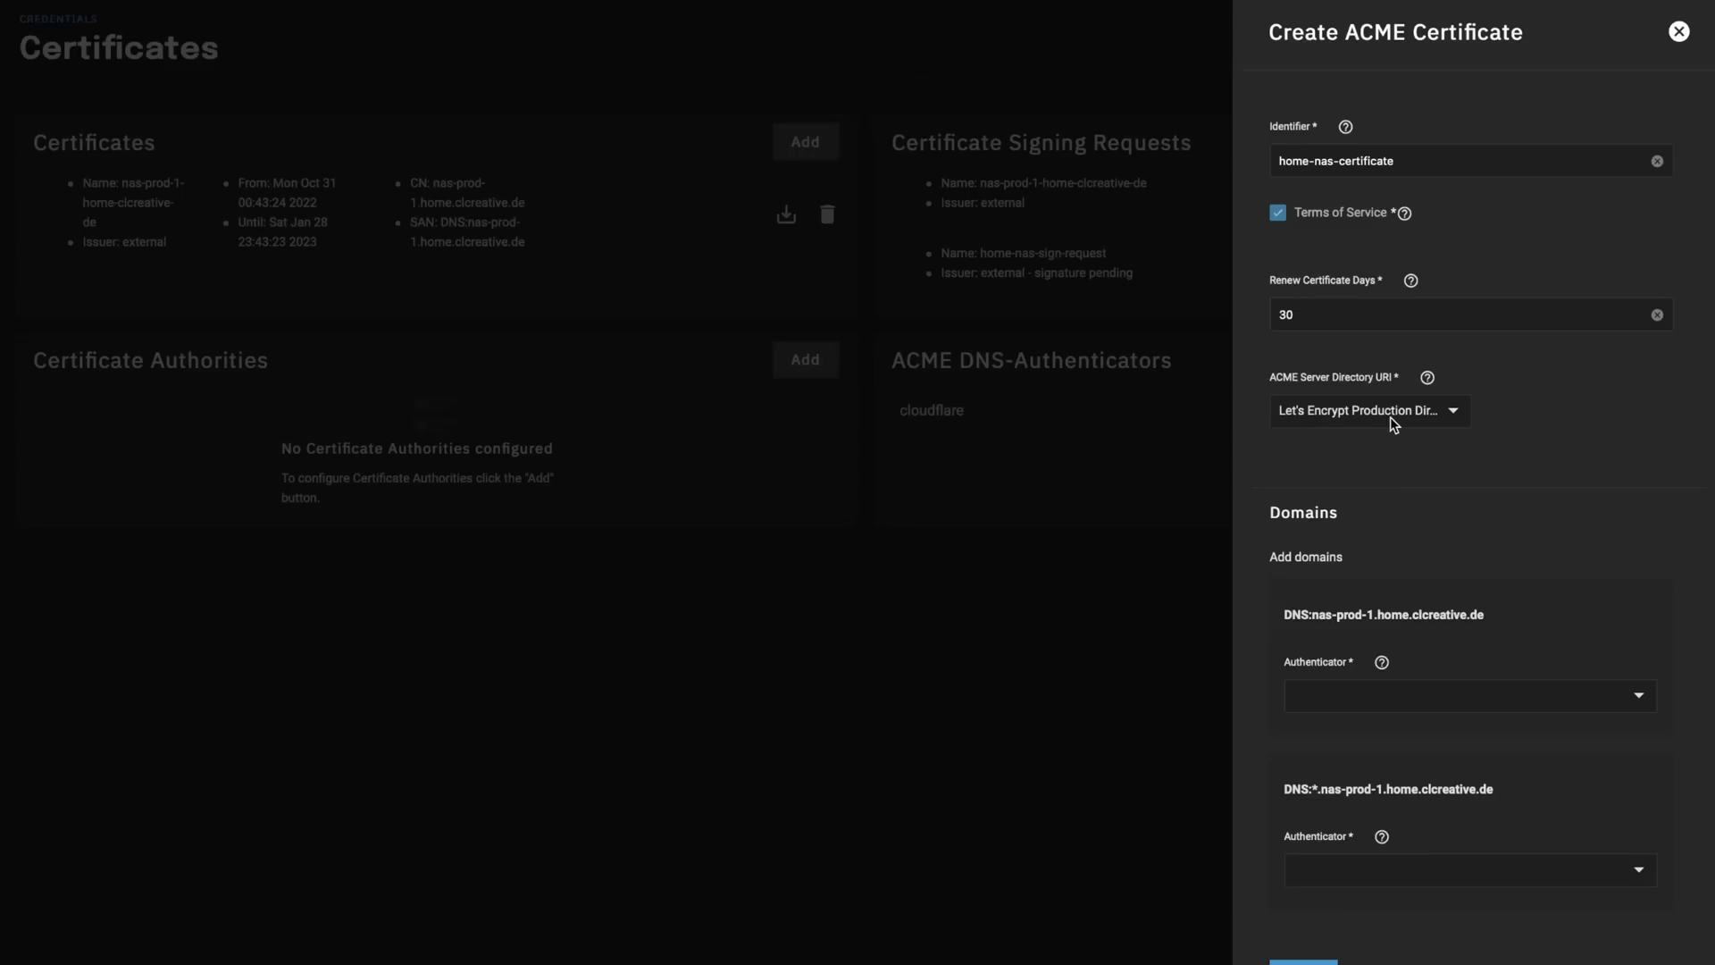
left_click(1390, 418)
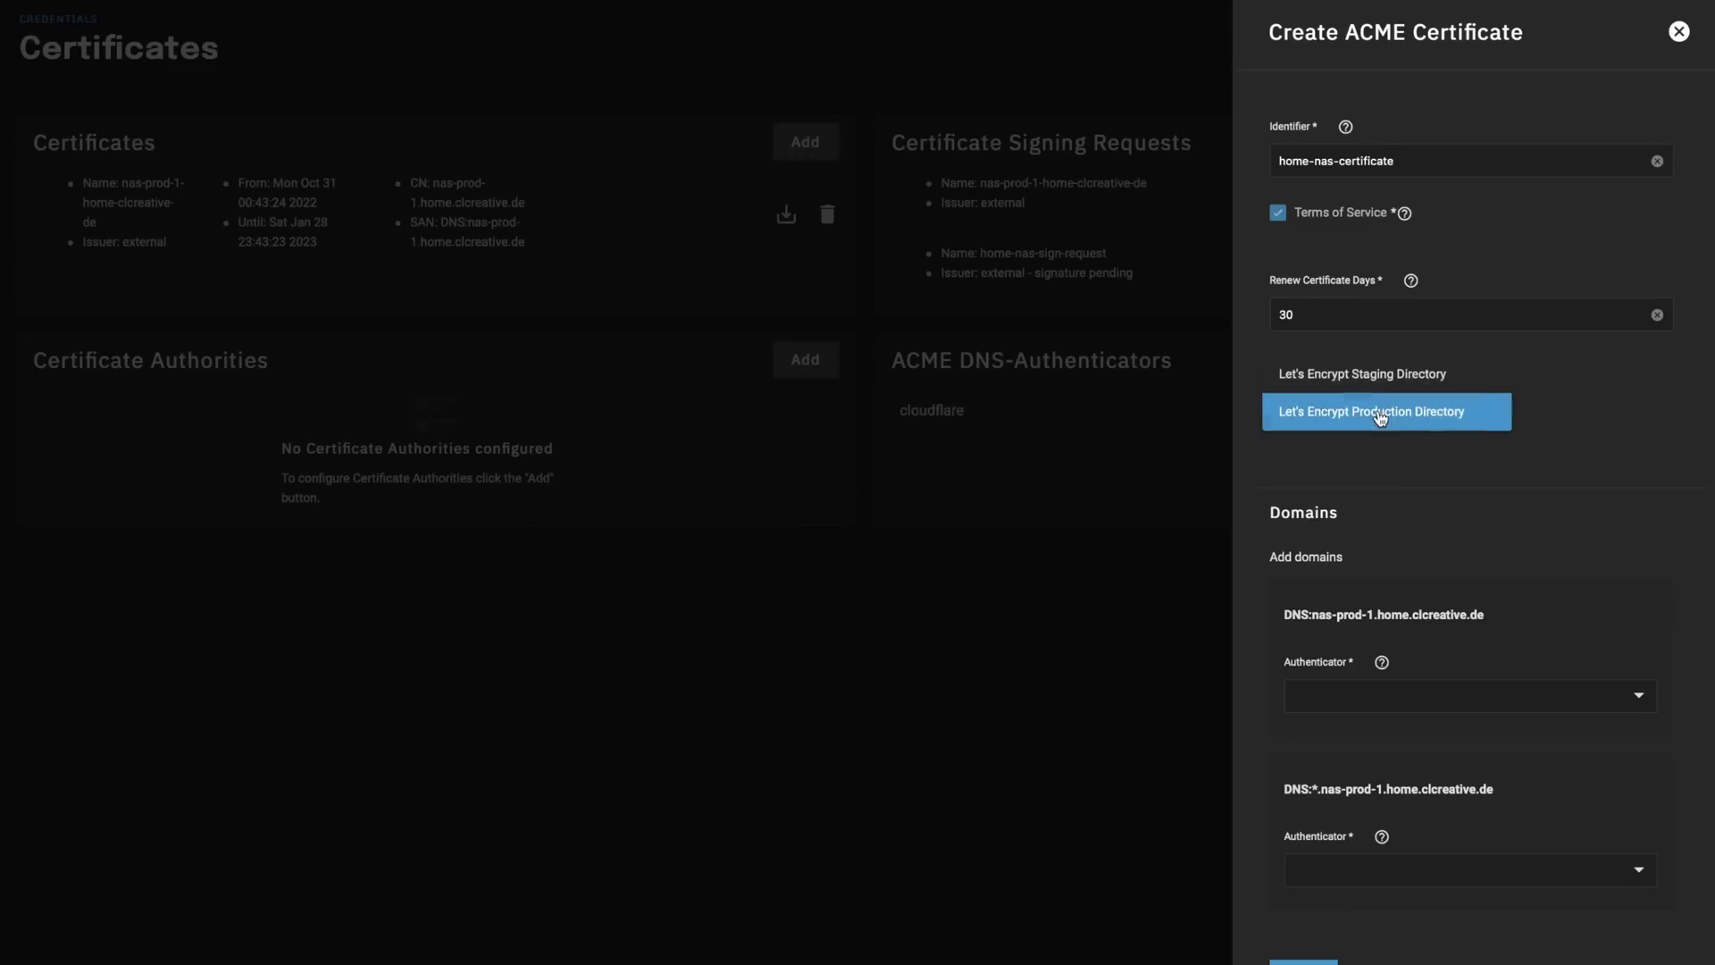
left_click(1430, 426)
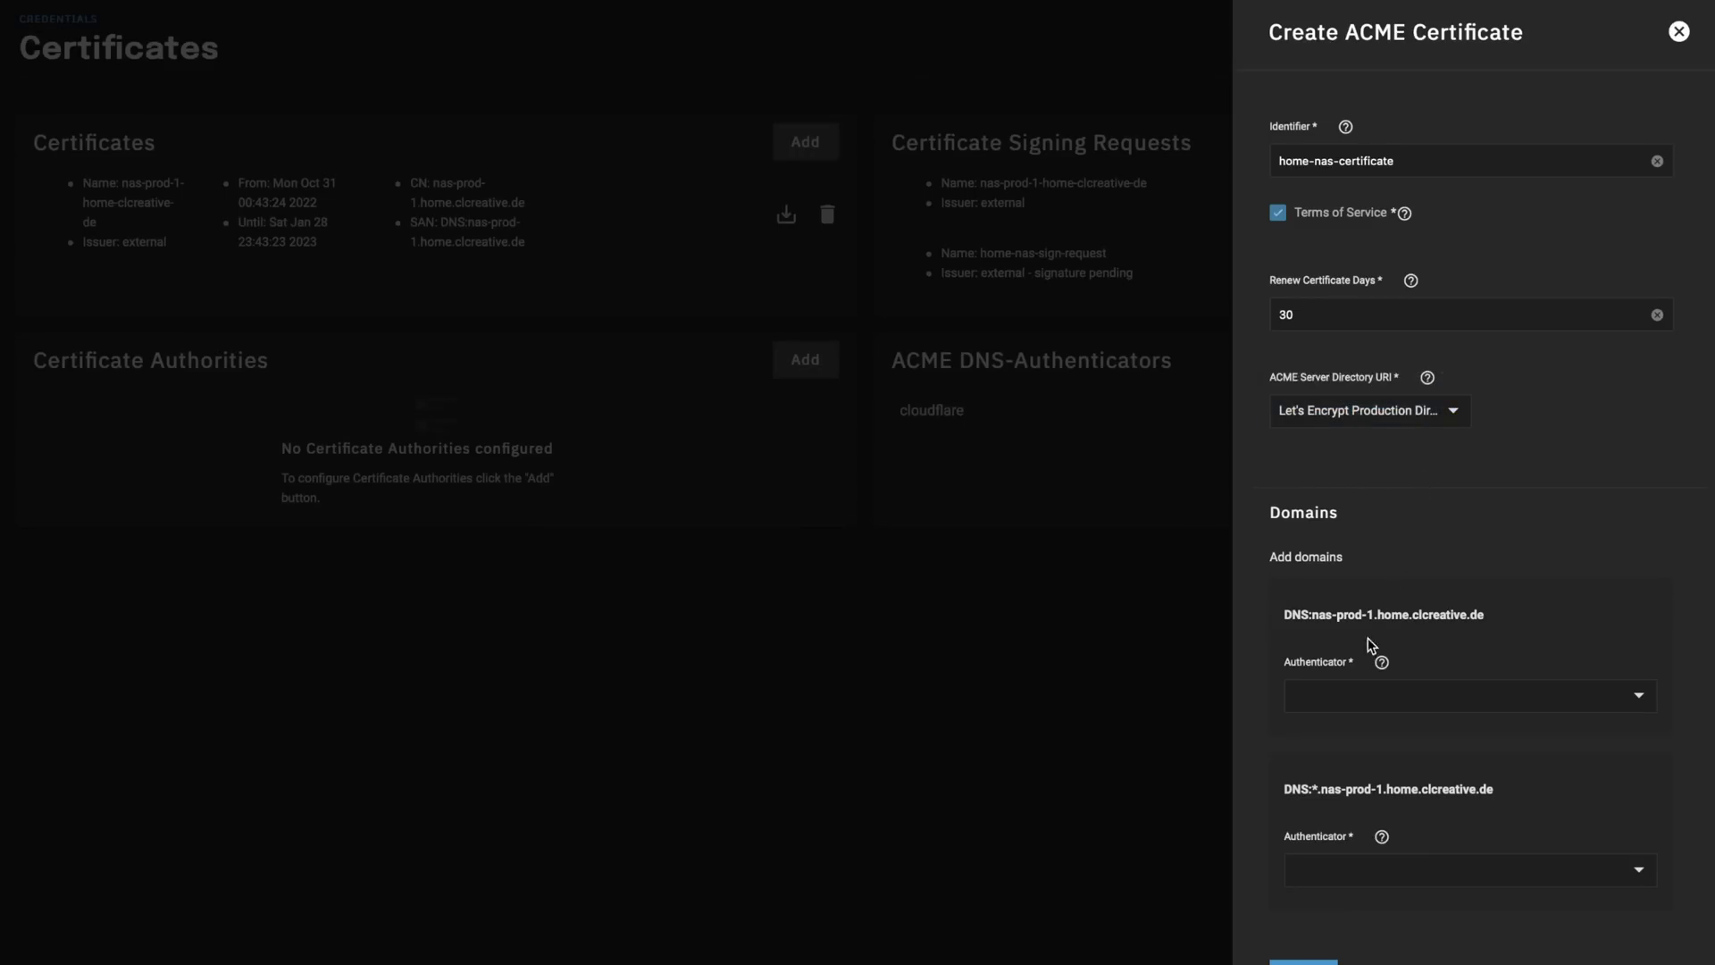
left_click(1385, 703)
left_click(1342, 697)
left_click(1369, 875)
left_click(1362, 877)
left_click(1303, 962)
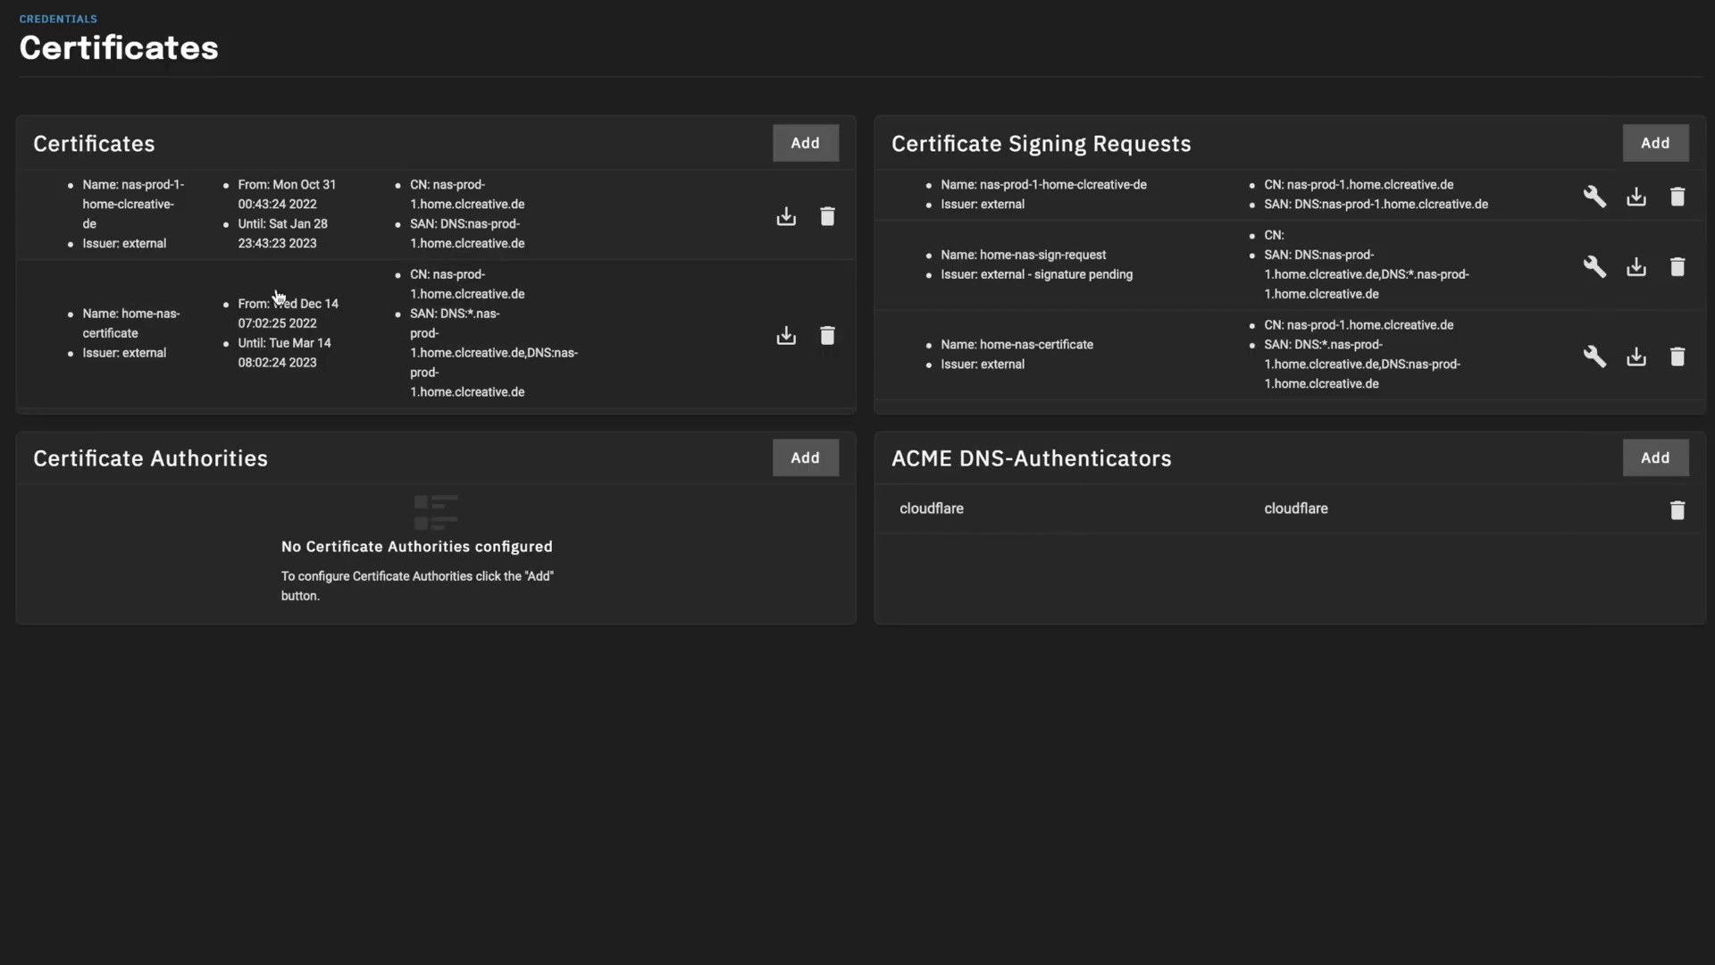
Open home-nas-certificate and verify its SAN line lists the base and wildcard nas-prod-1 domains
left_click(554, 349)
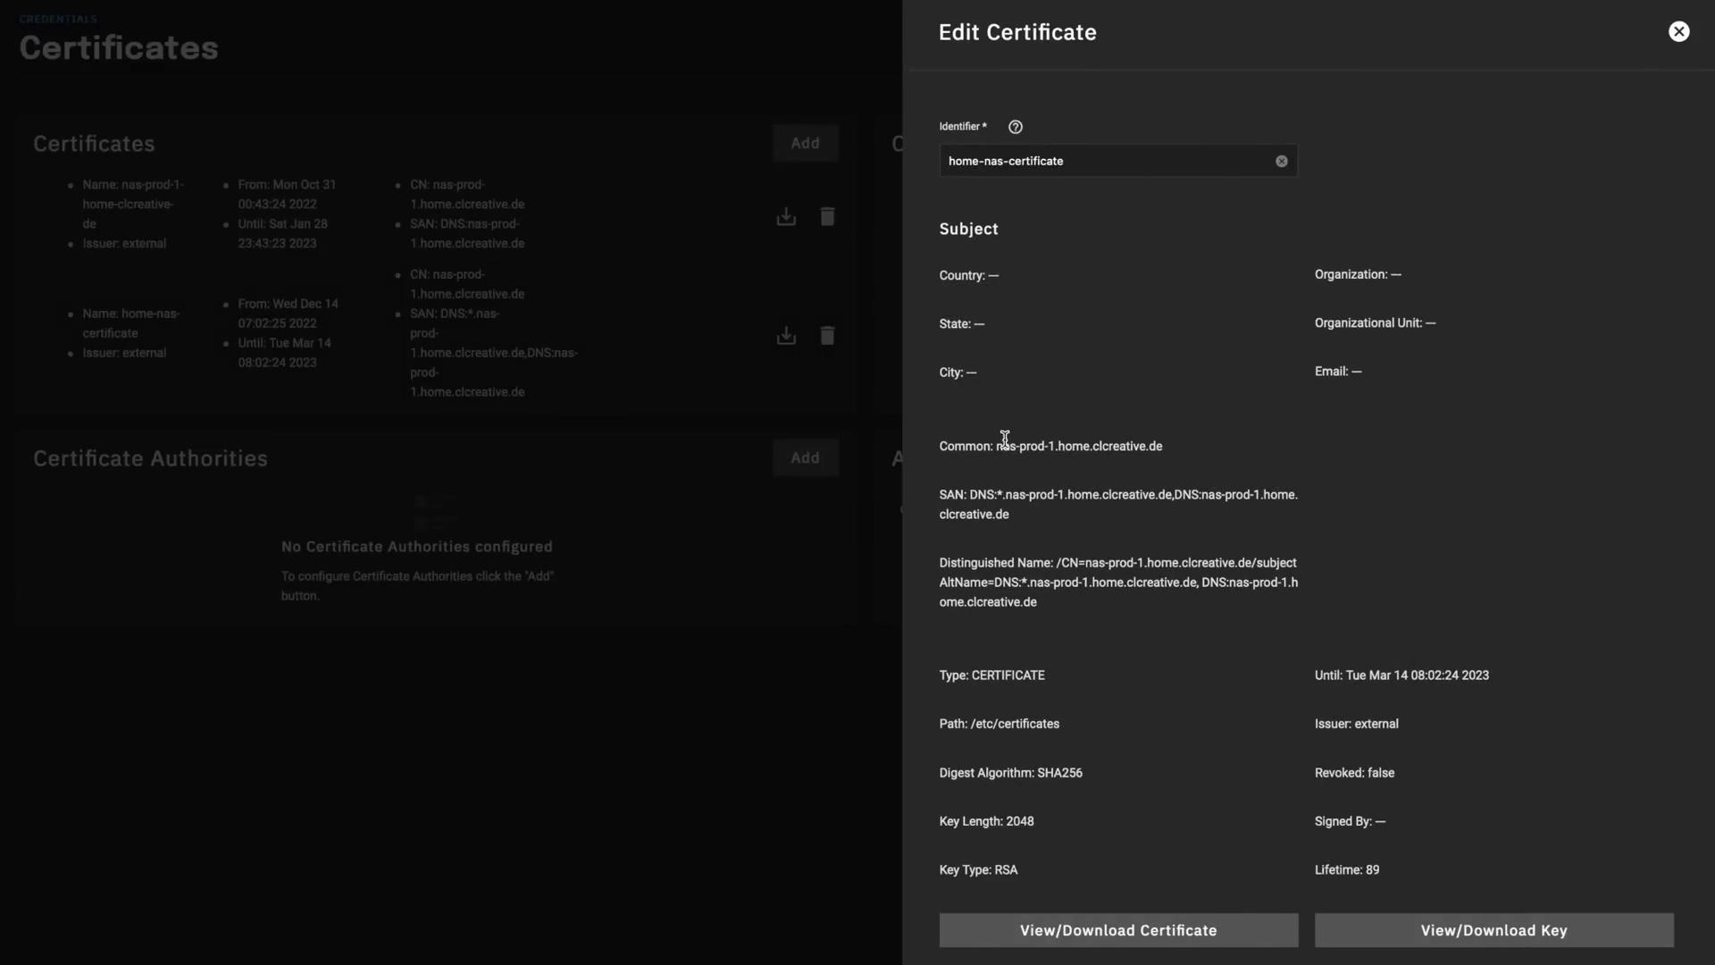
left_click_drag(939, 494, 1236, 494)
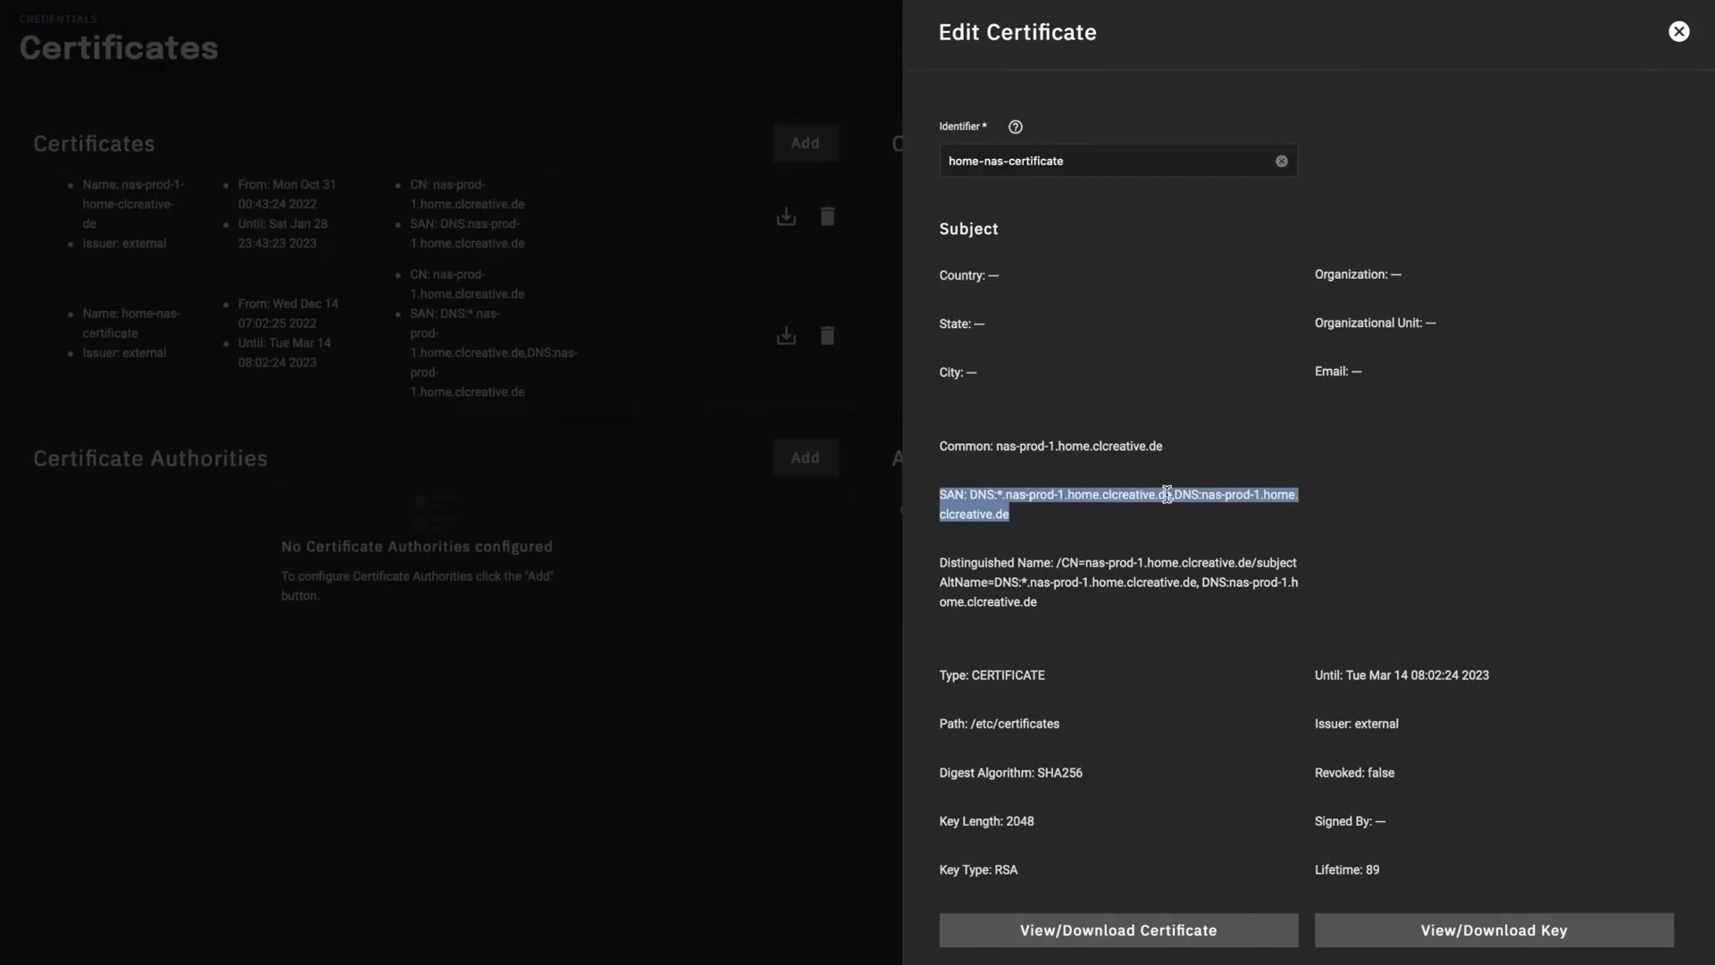
left_click(1052, 531)
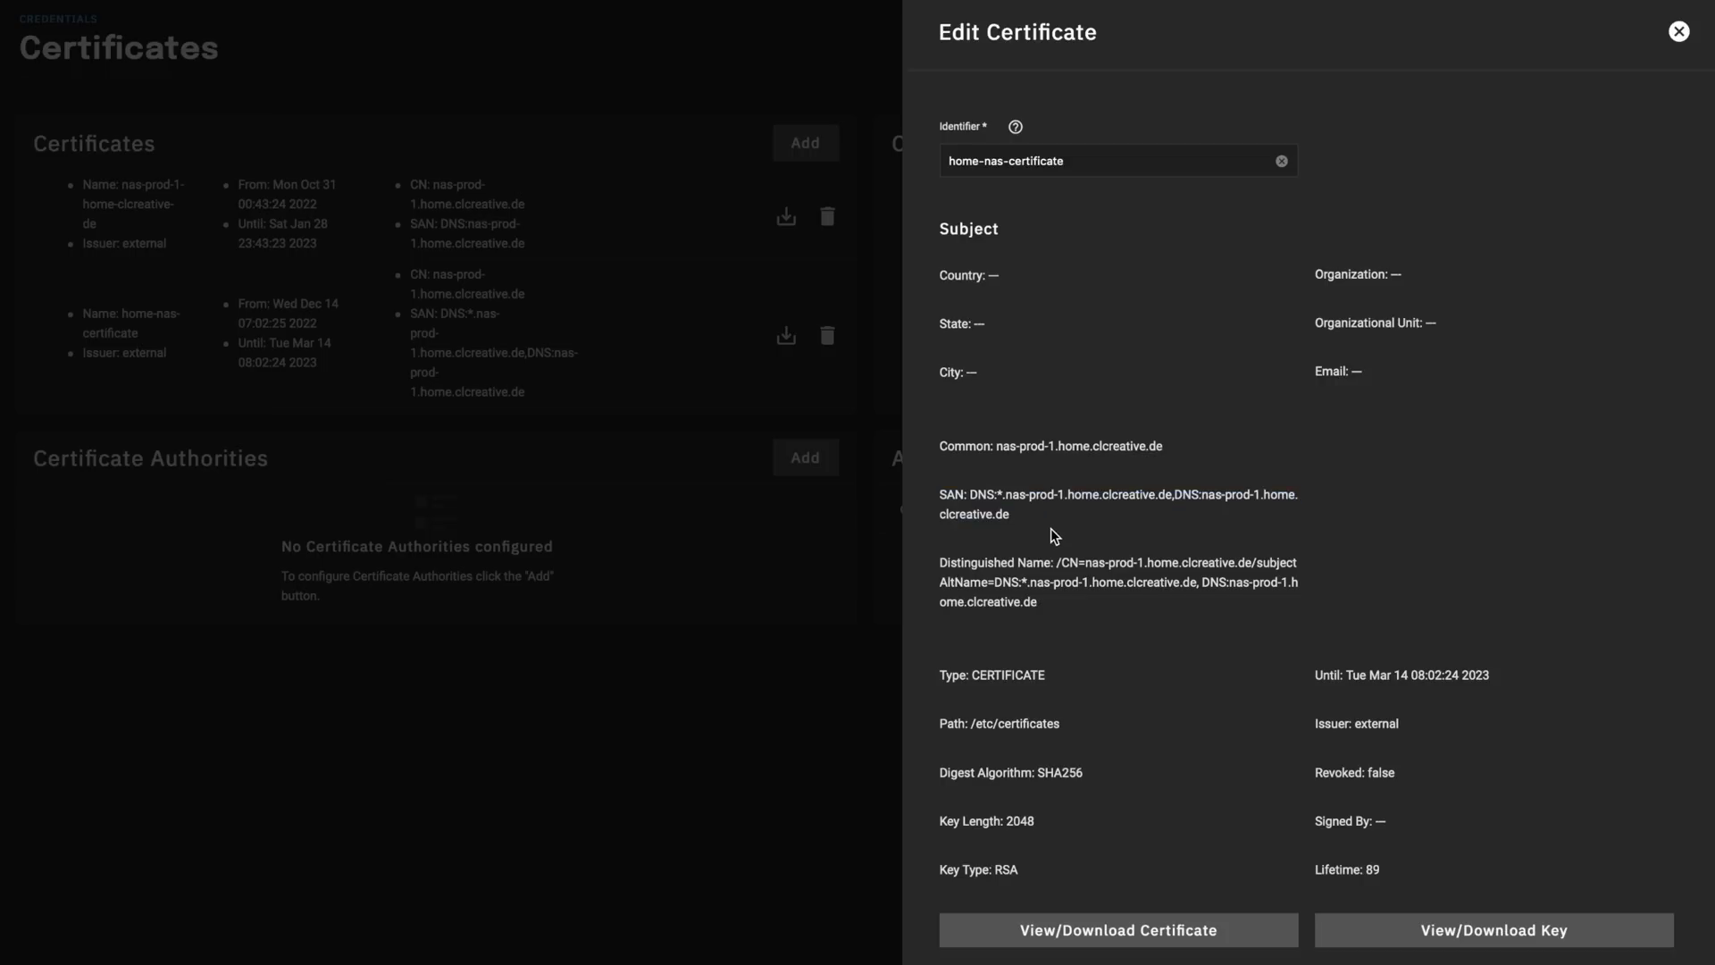
scroll(1150, 555, "down", 1)
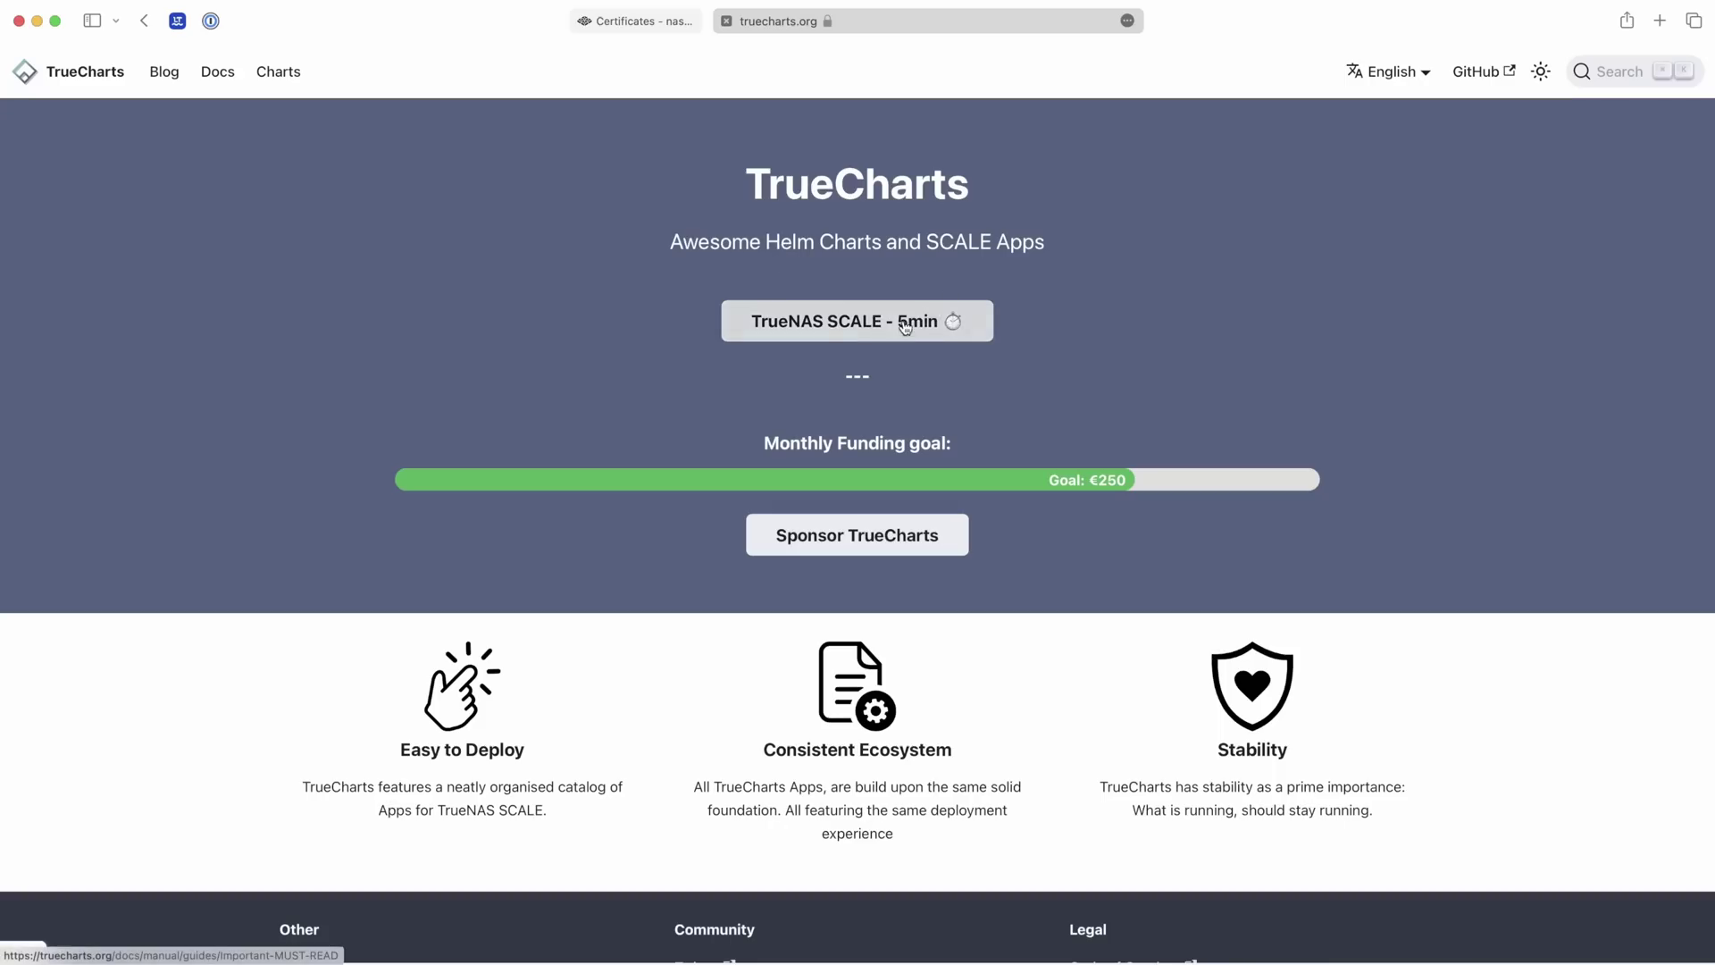
Scroll through the TrueCharts documentation's chart list
scroll(850, 371, "down", 4)
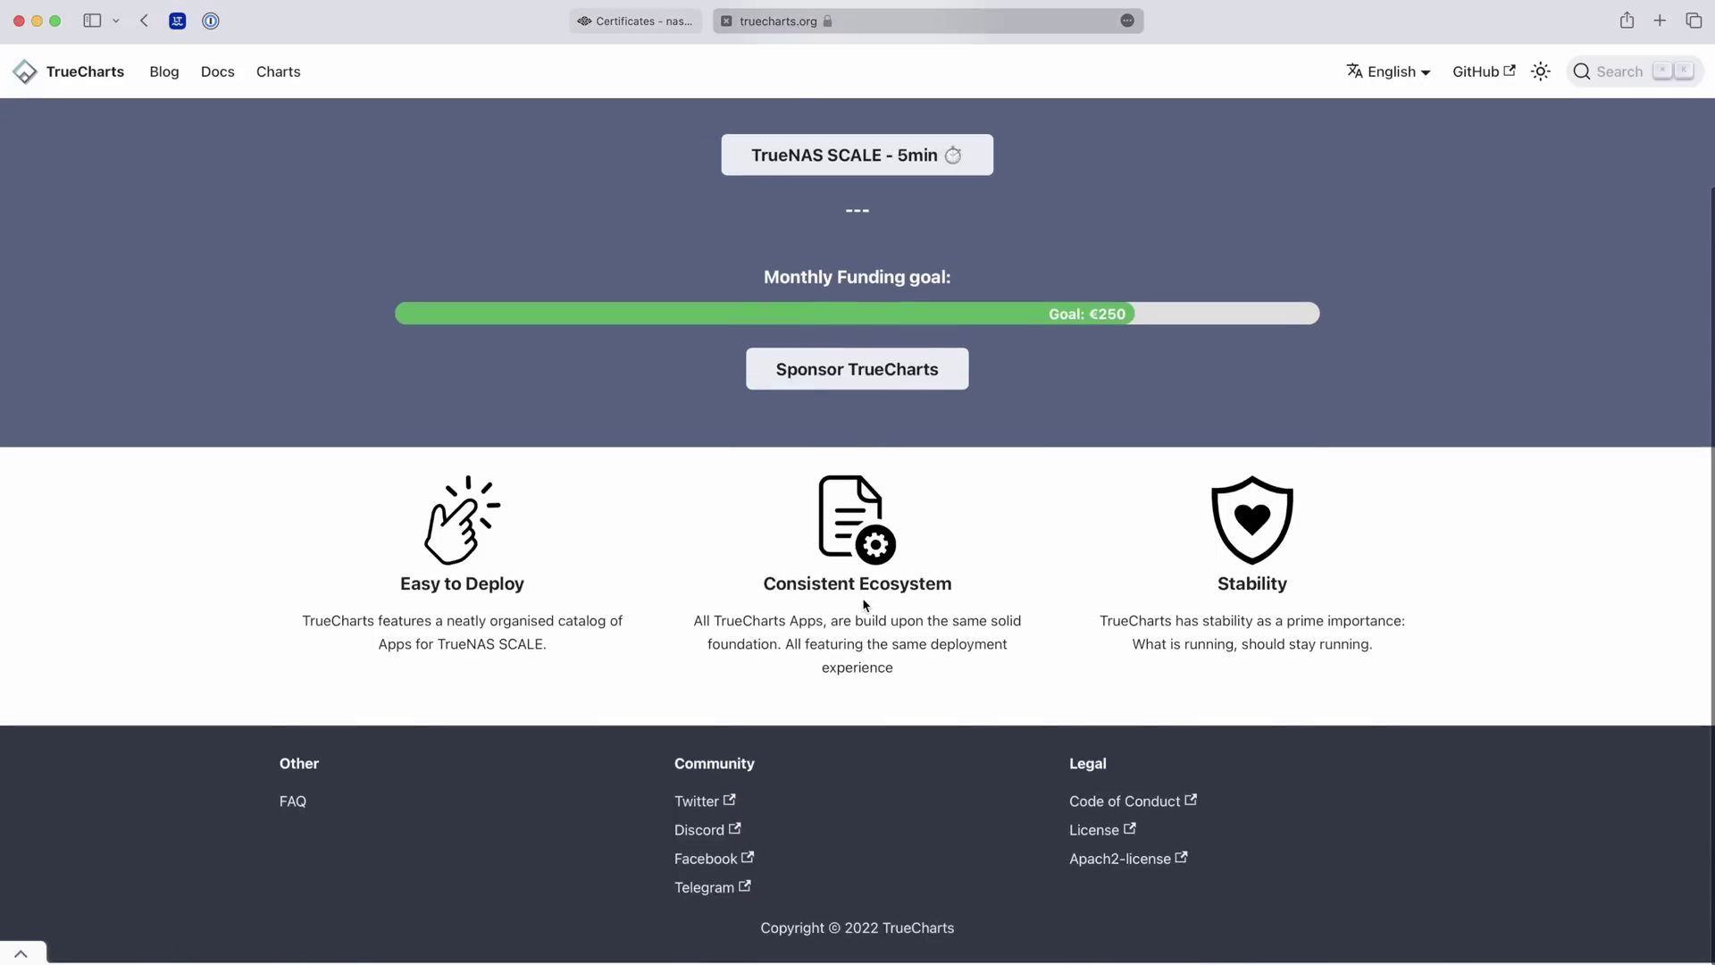
scroll(865, 606, "up", 4)
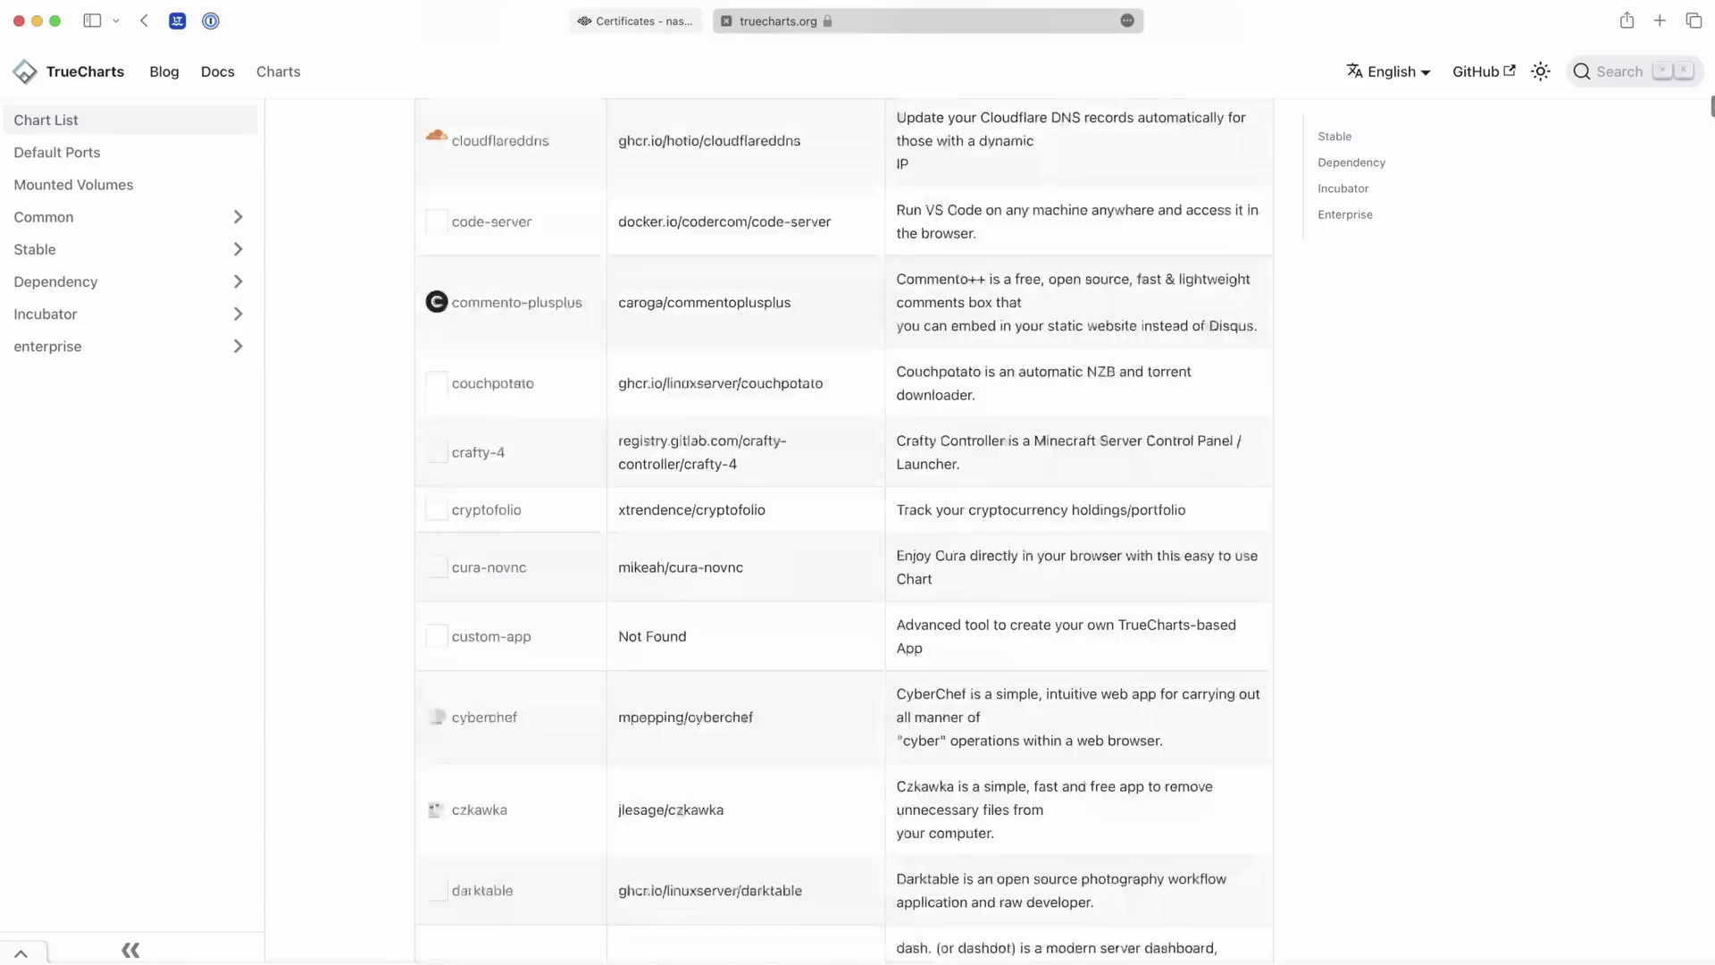
scroll(1708, 147, "down", 15)
left_click_drag(1708, 148, 1626, 461)
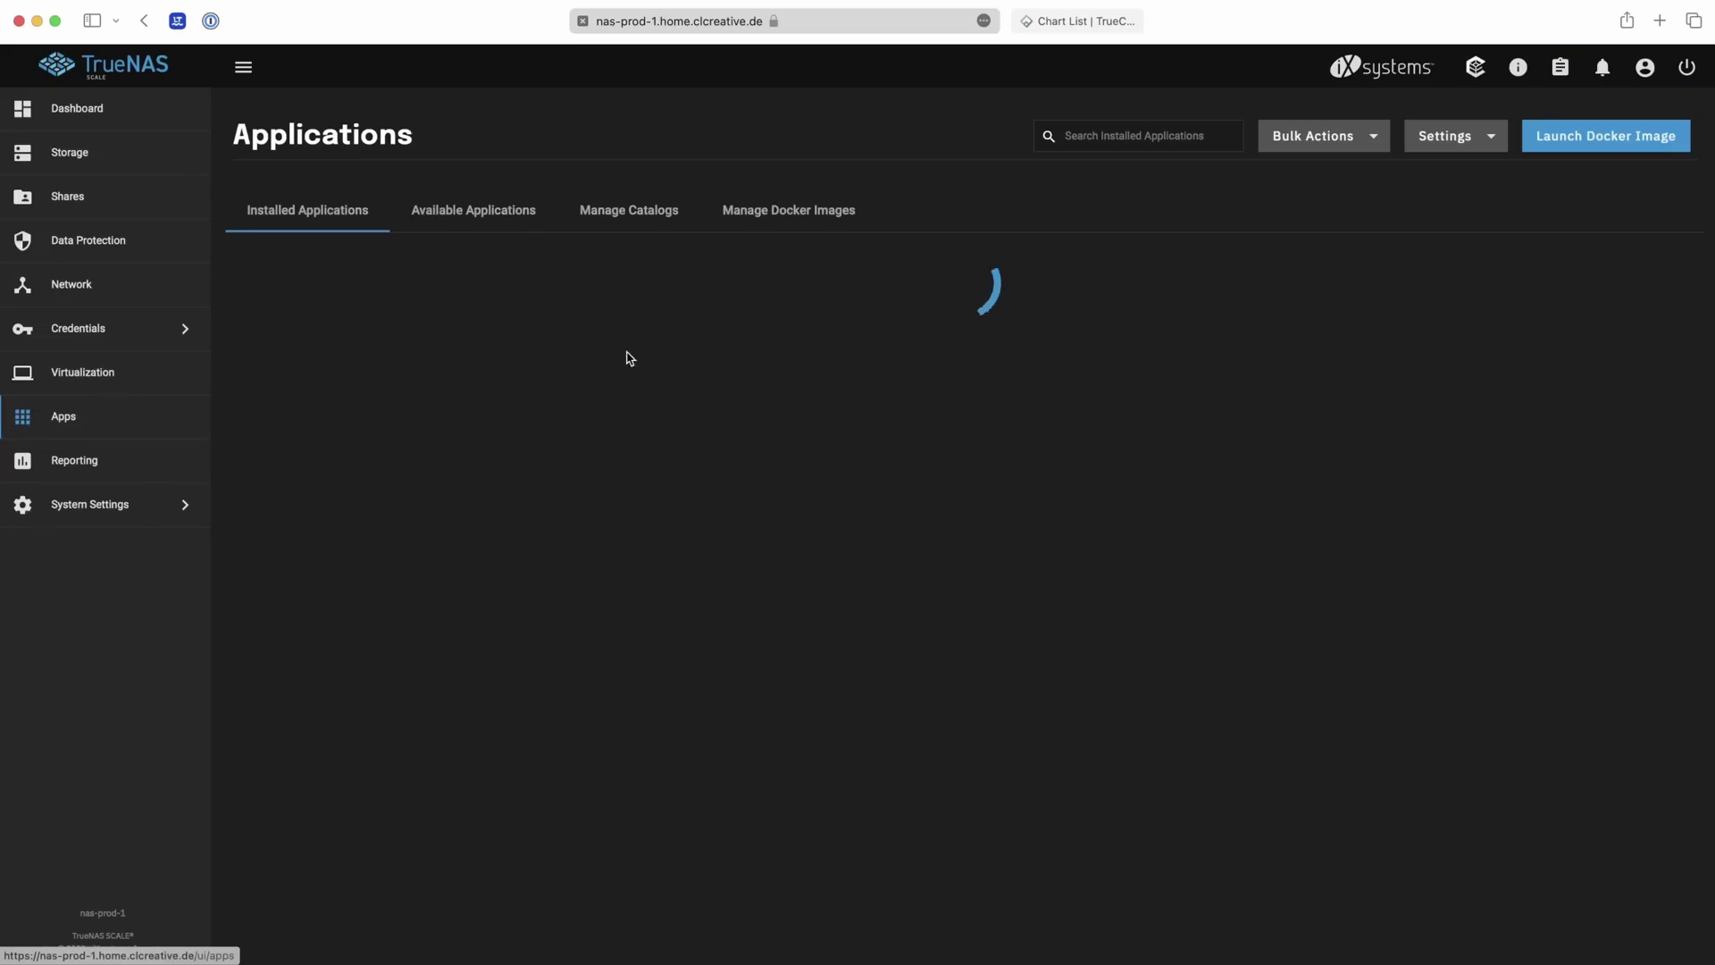
Start adding a new app catalog from Manage Catalogs, accepting the warning
left_click(614, 214)
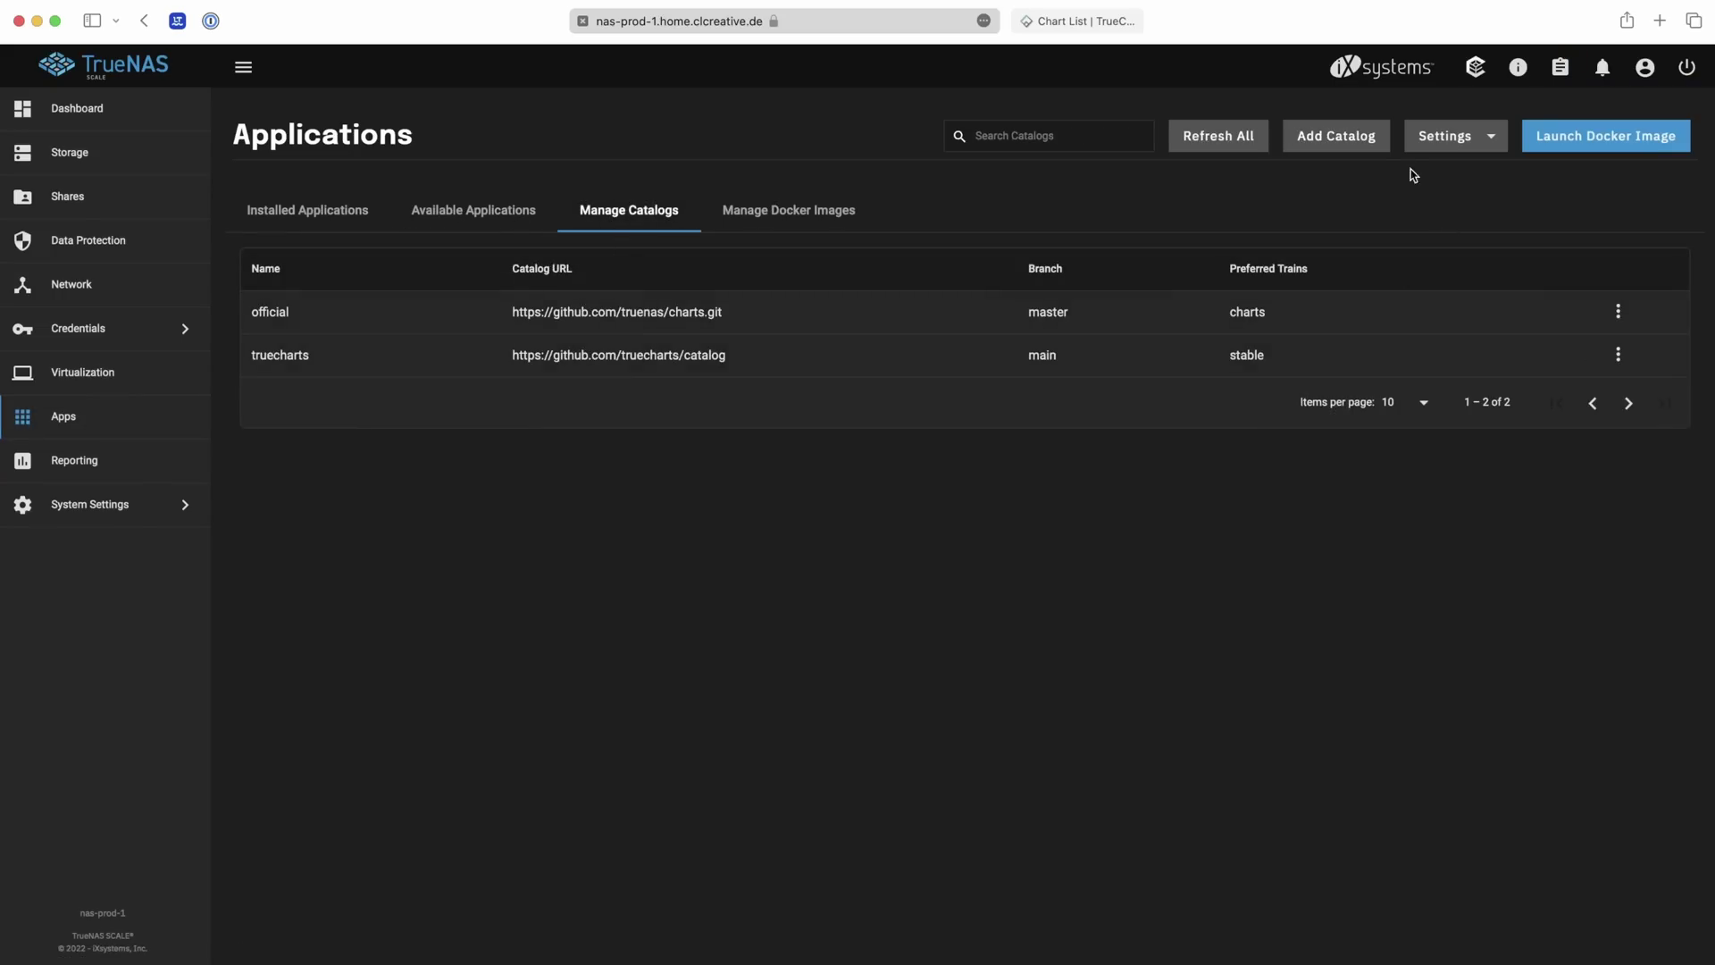
left_click(1337, 135)
left_click(1141, 635)
left_click(1355, 370)
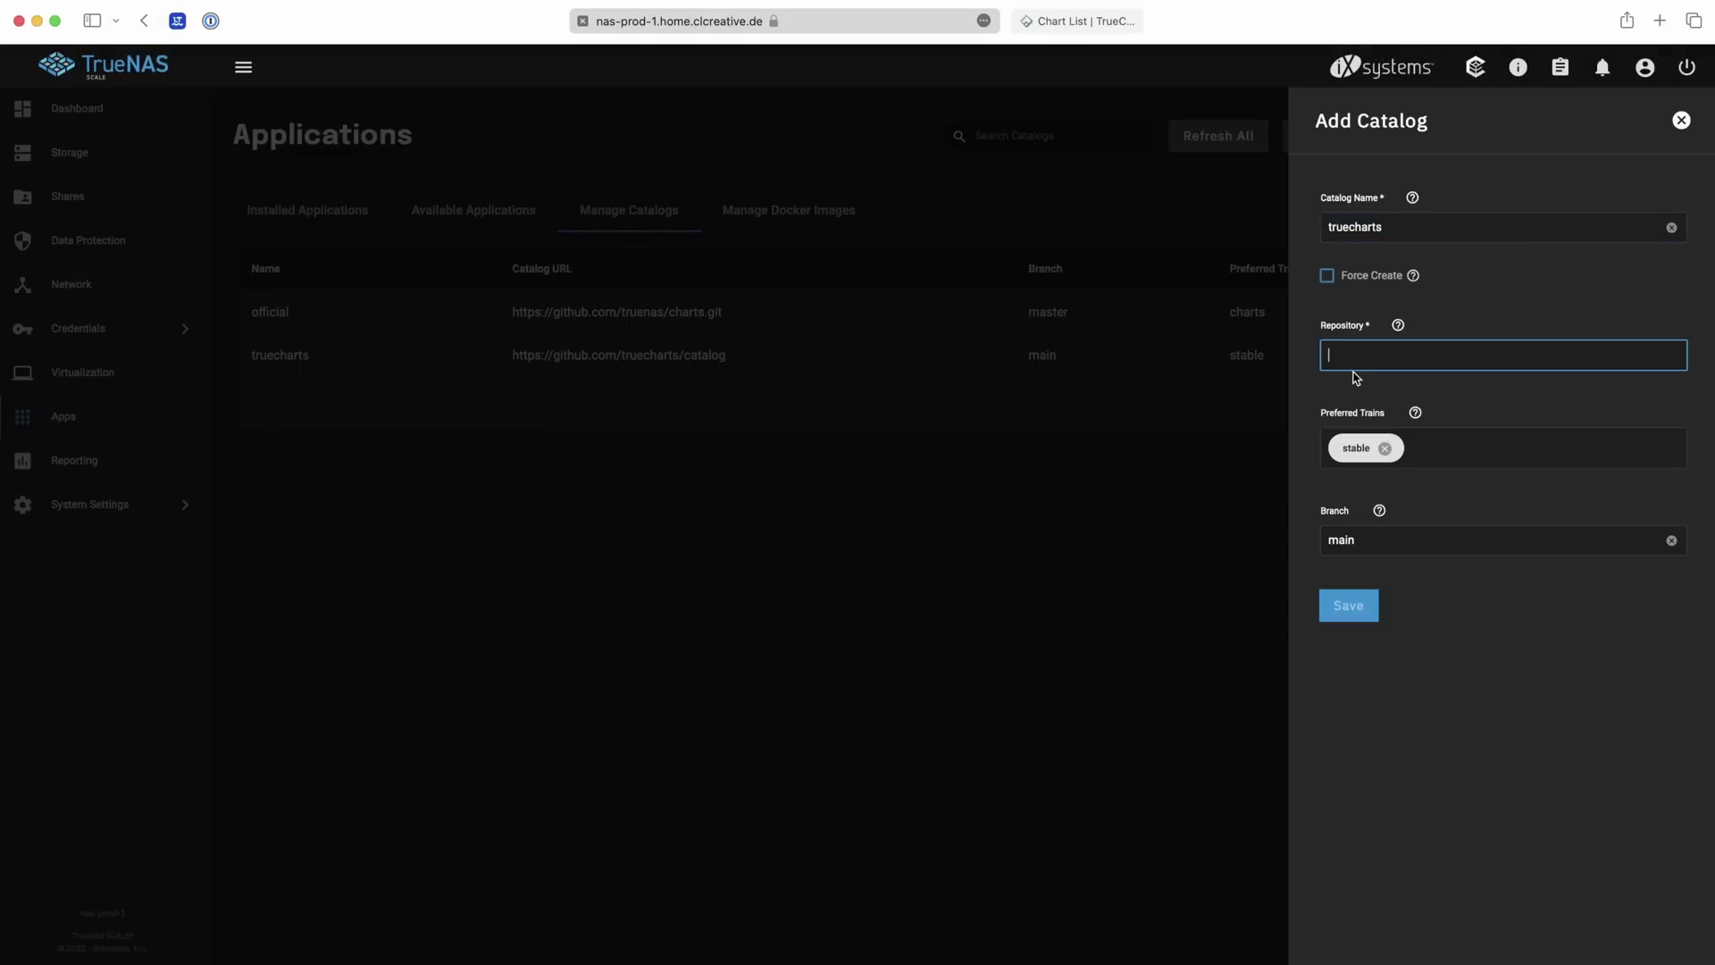
Copy the TrueCharts catalog repository URL from its guide into the Repository field
left_click(1081, 21)
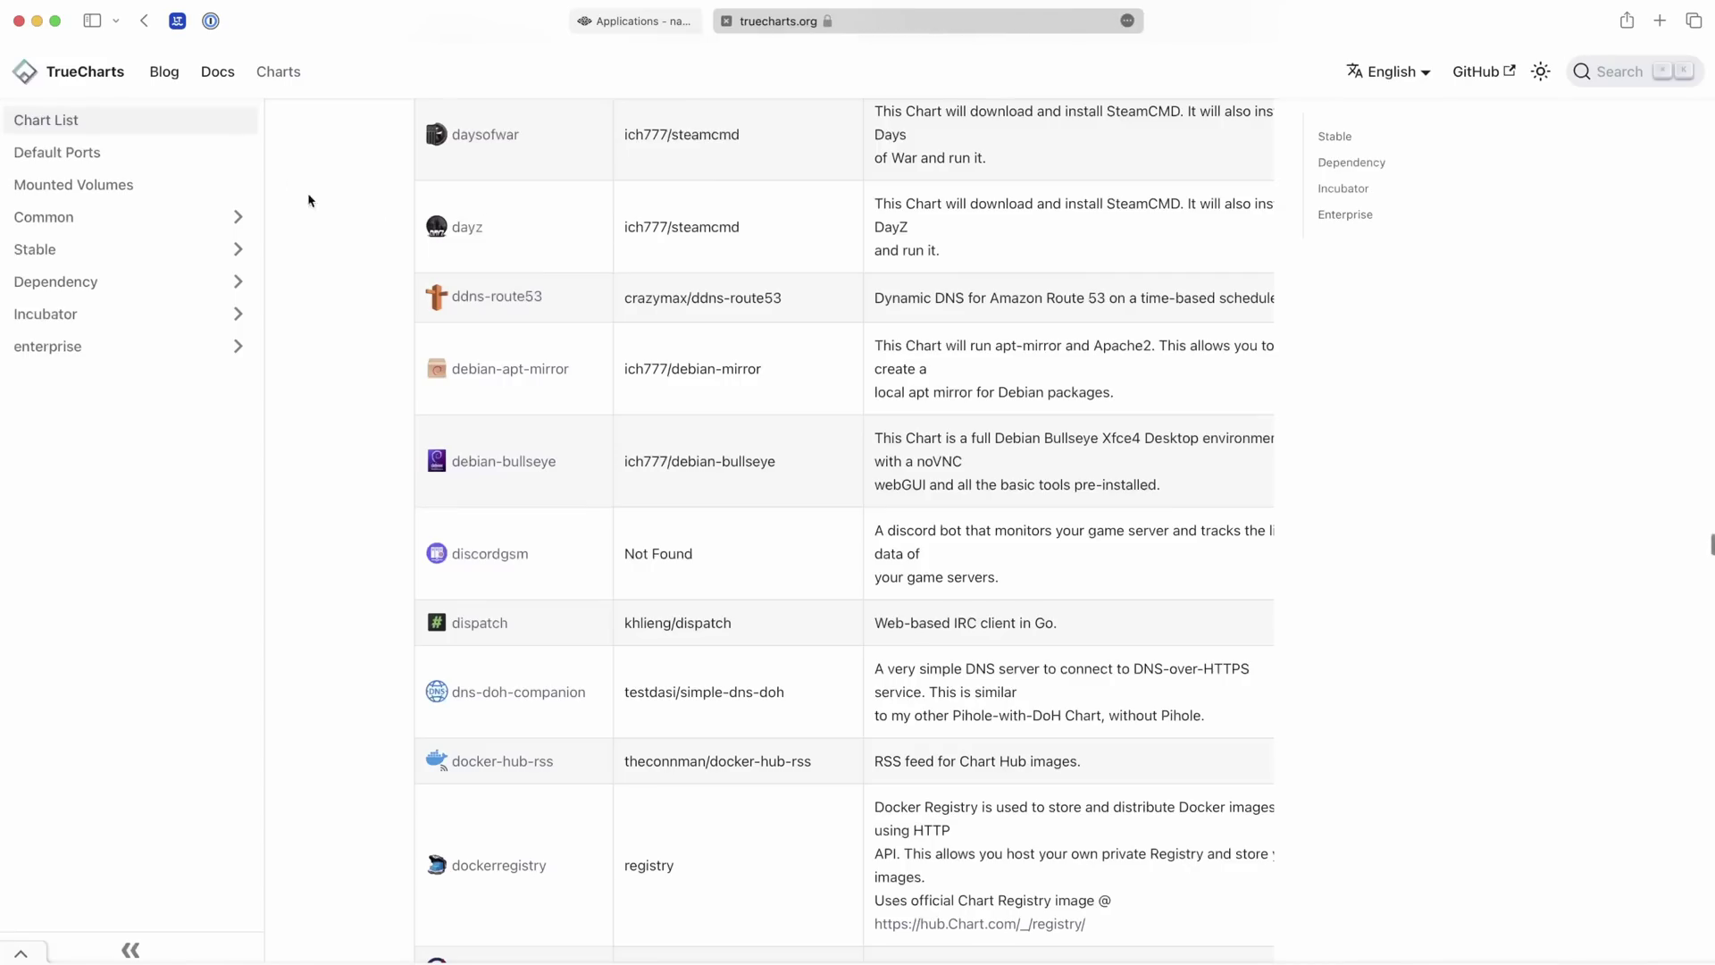
left_click(221, 72)
left_click(134, 365)
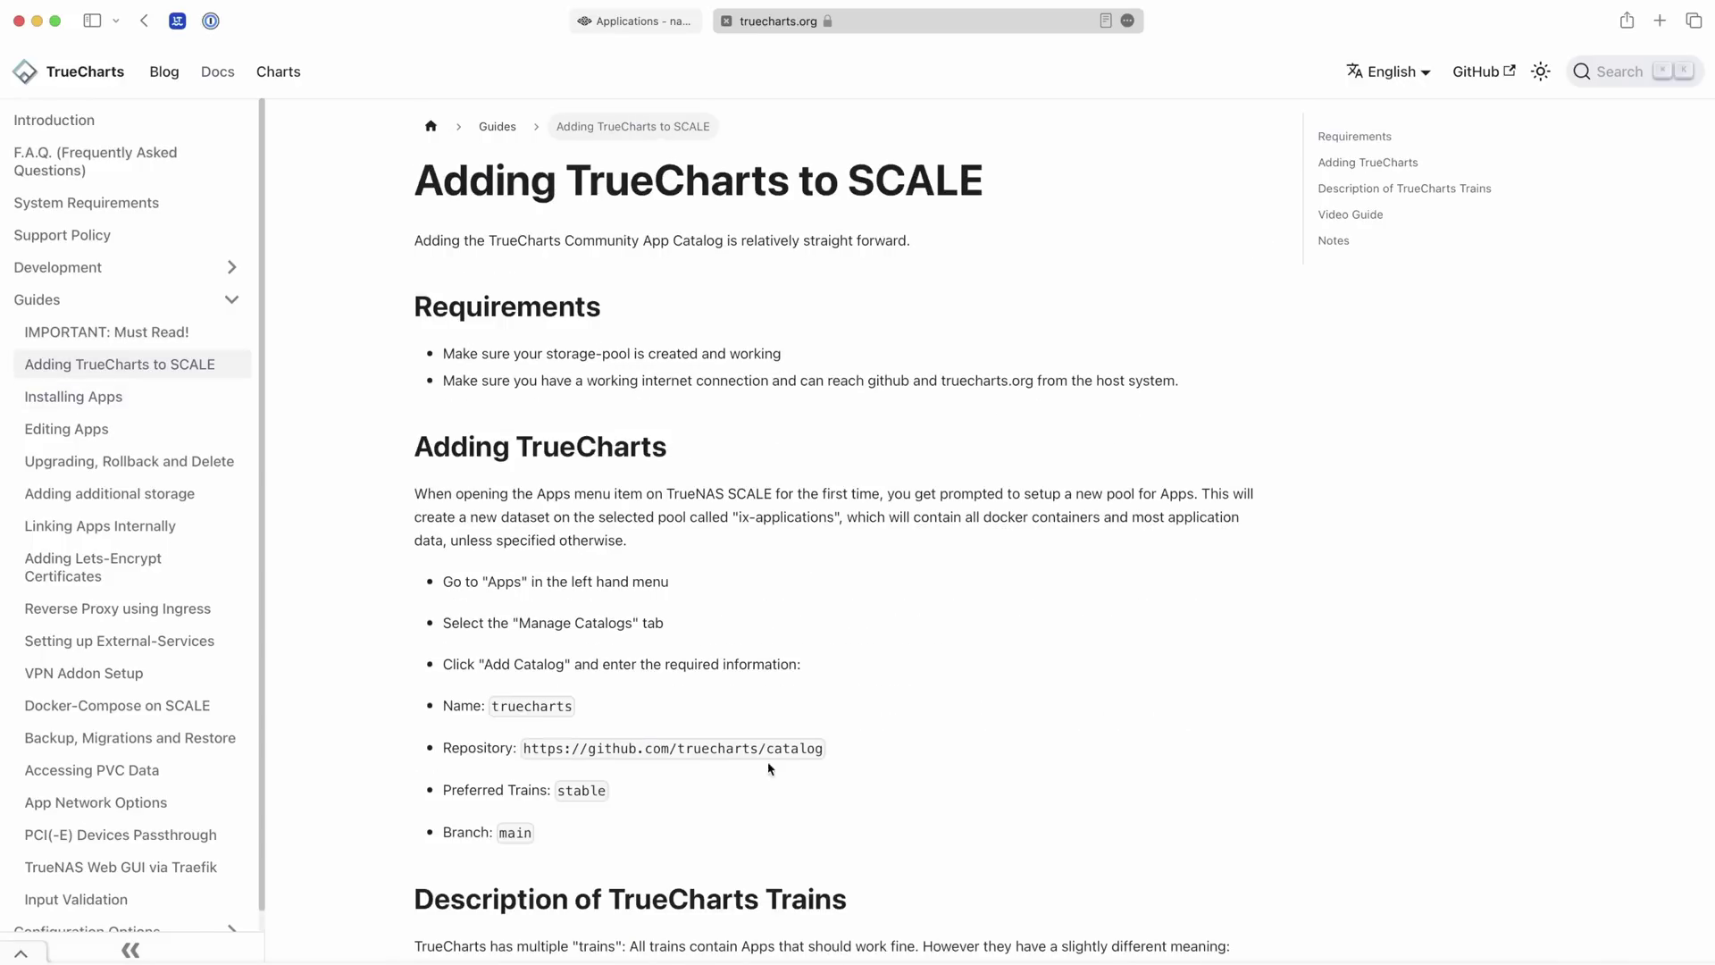
left_click_drag(824, 749, 521, 751)
key("ctrl+shift+Tab")
type("https://github.com/truecharts/catalog")
left_click(1432, 478)
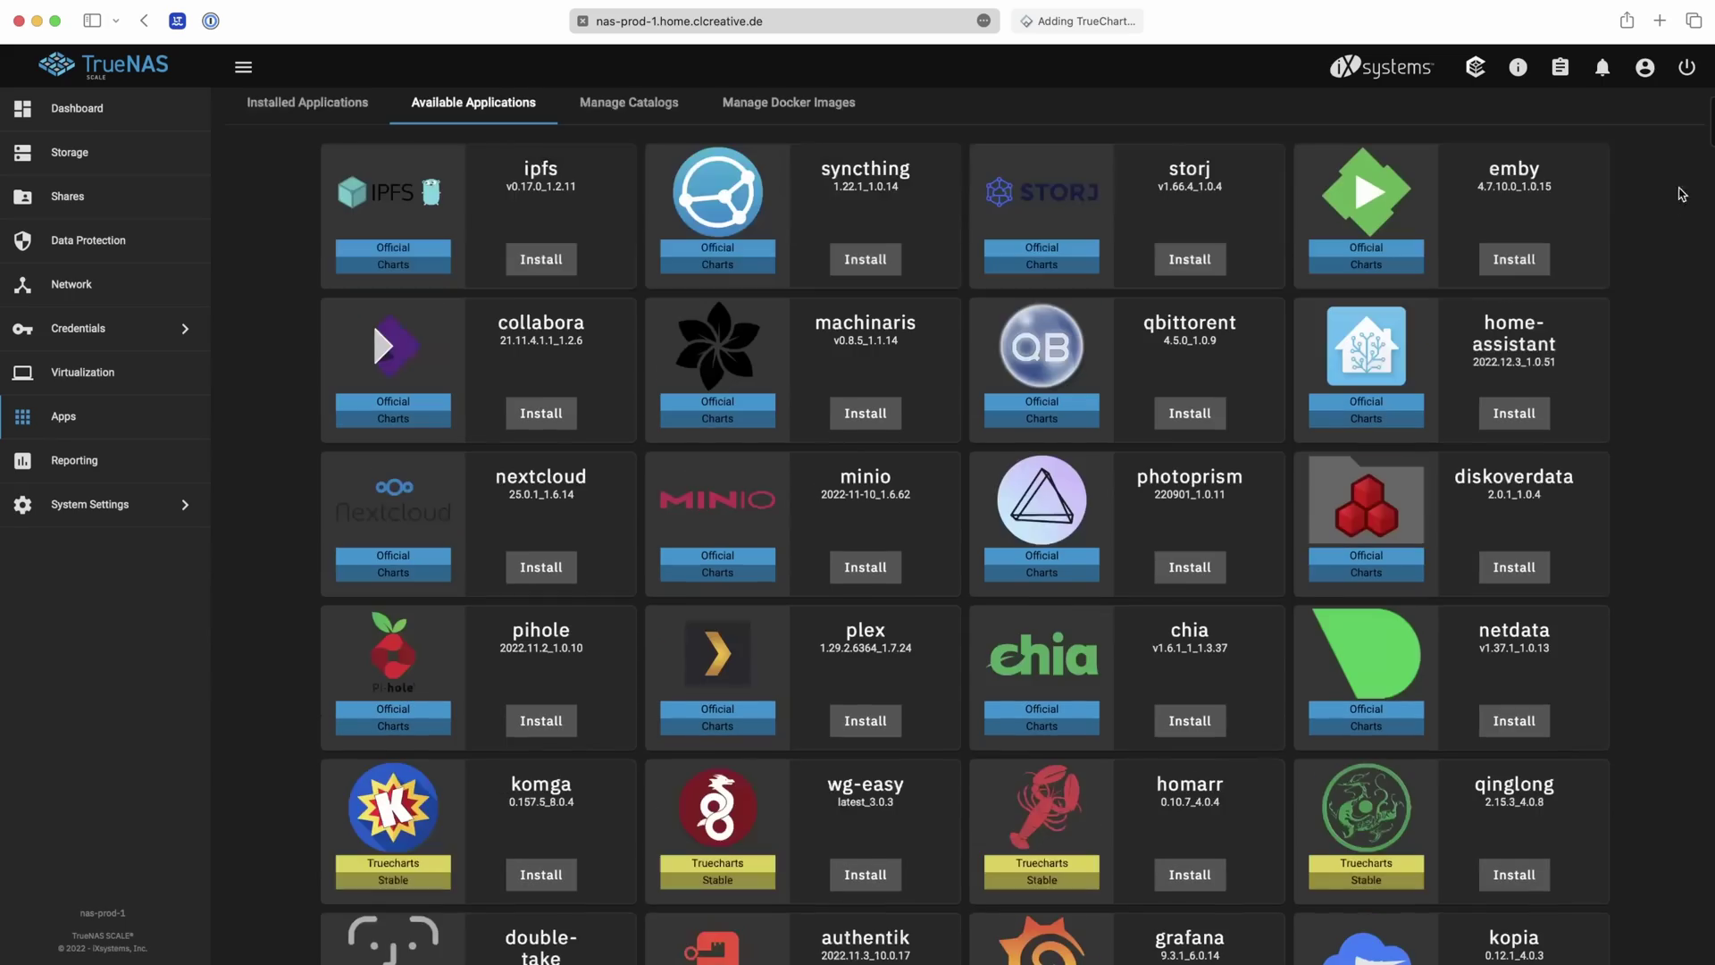
Scroll through Available Applications, now including TrueCharts stable apps
scroll(372, 320, "up", 2)
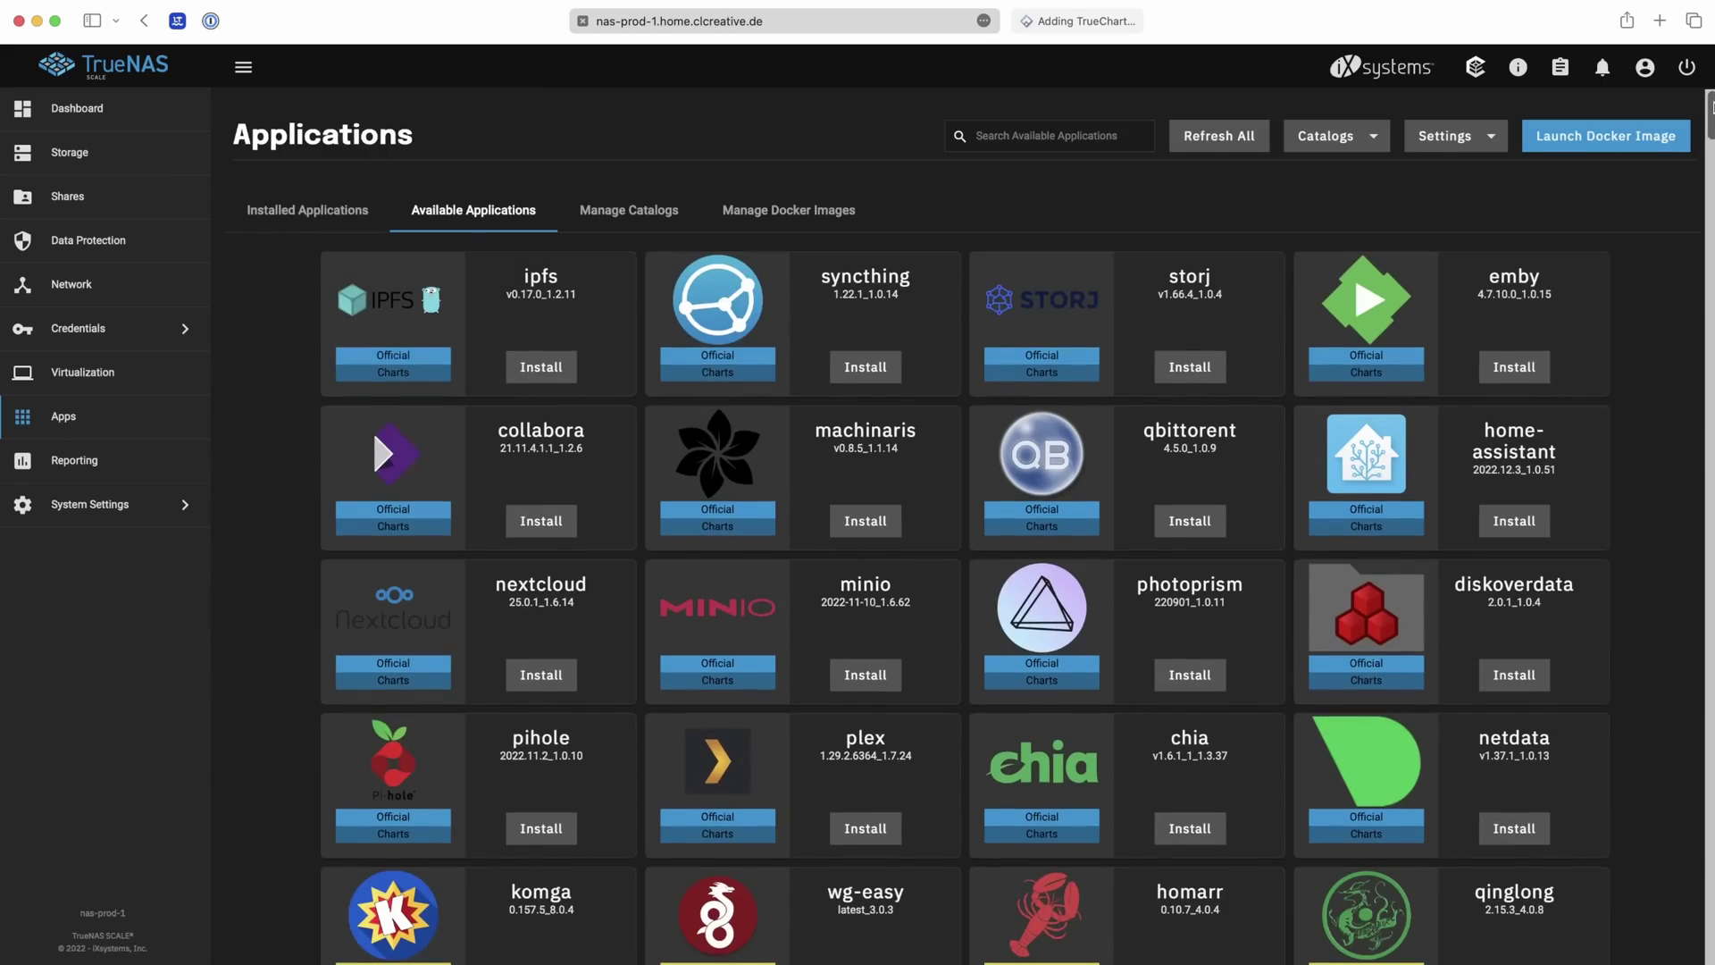
left_click_drag(1708, 114, 1709, 449)
left_click_drag(1708, 529, 1708, 114)
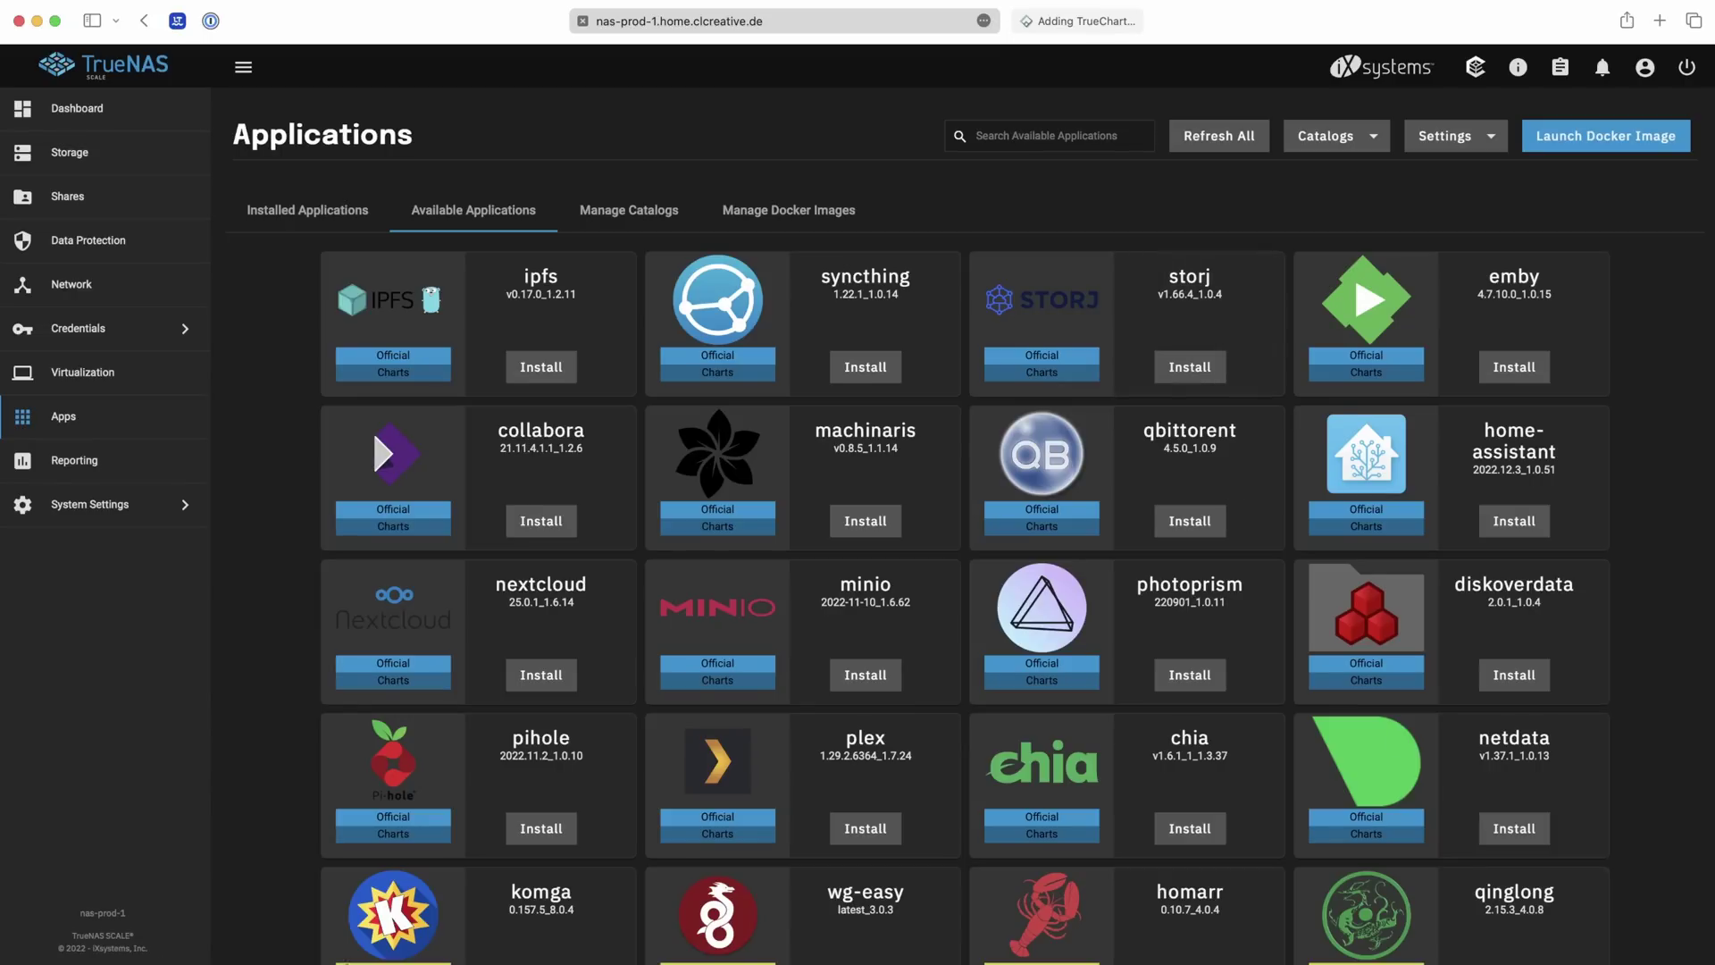
Find the traefik chart, start installing it, and append '-dem' to its application name
left_click(1034, 131)
type("traefik")
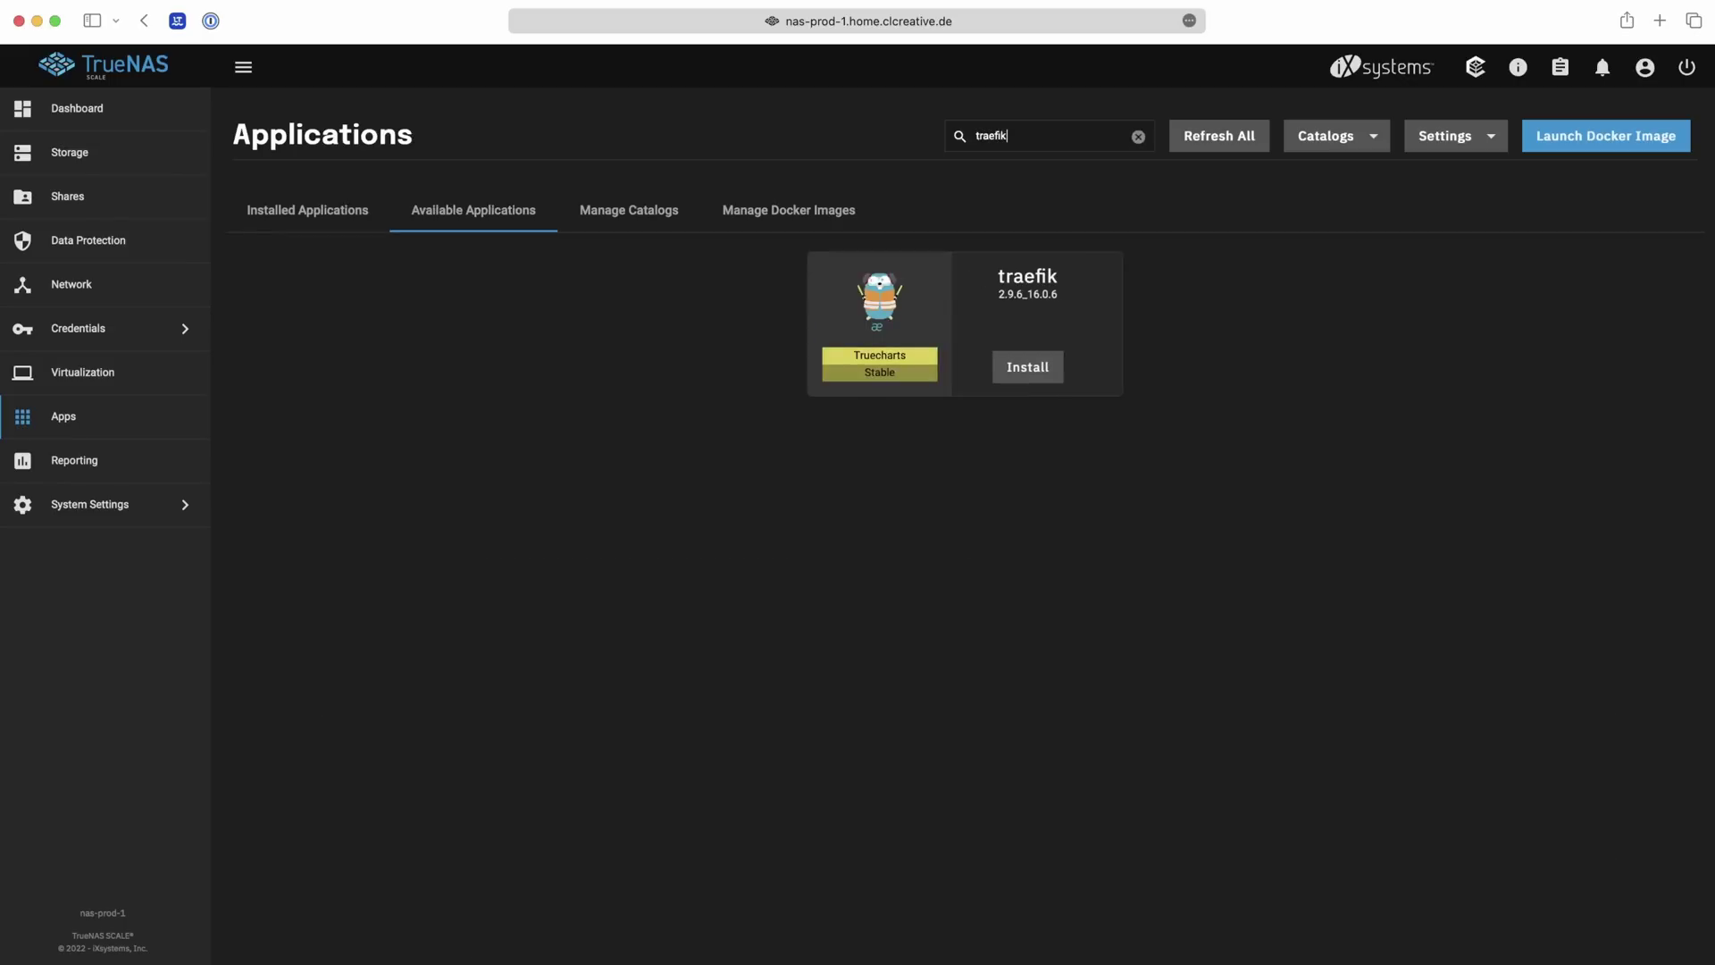
left_click(1009, 368)
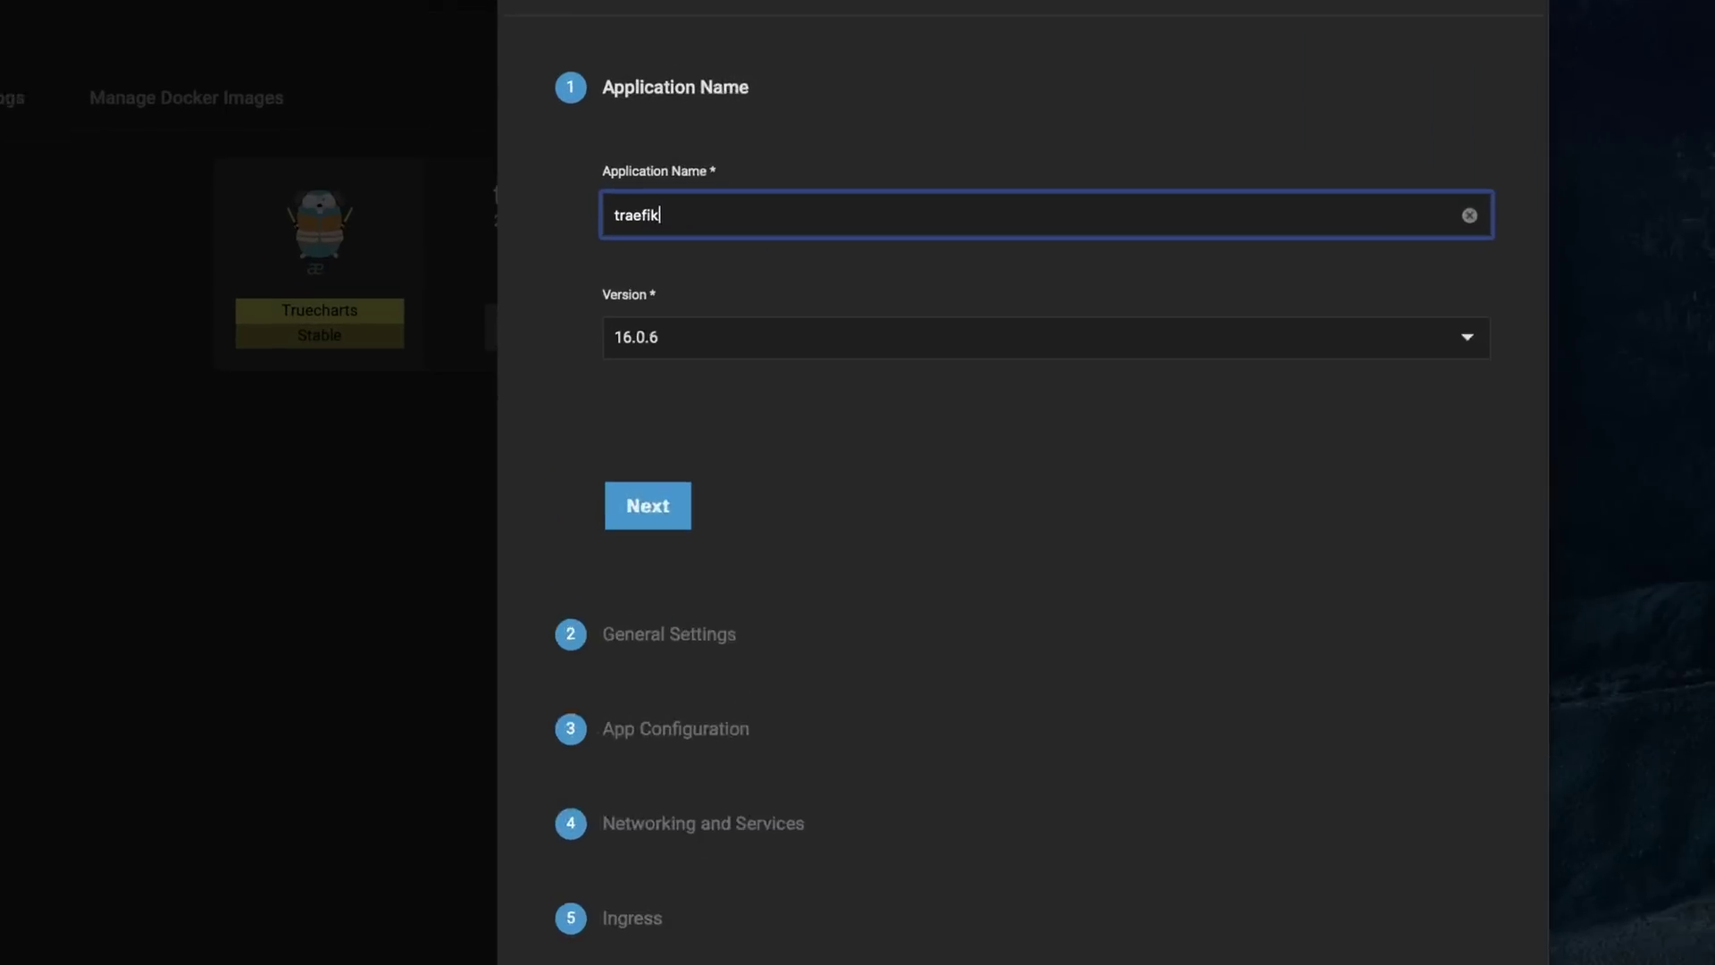
type("-demo-1")
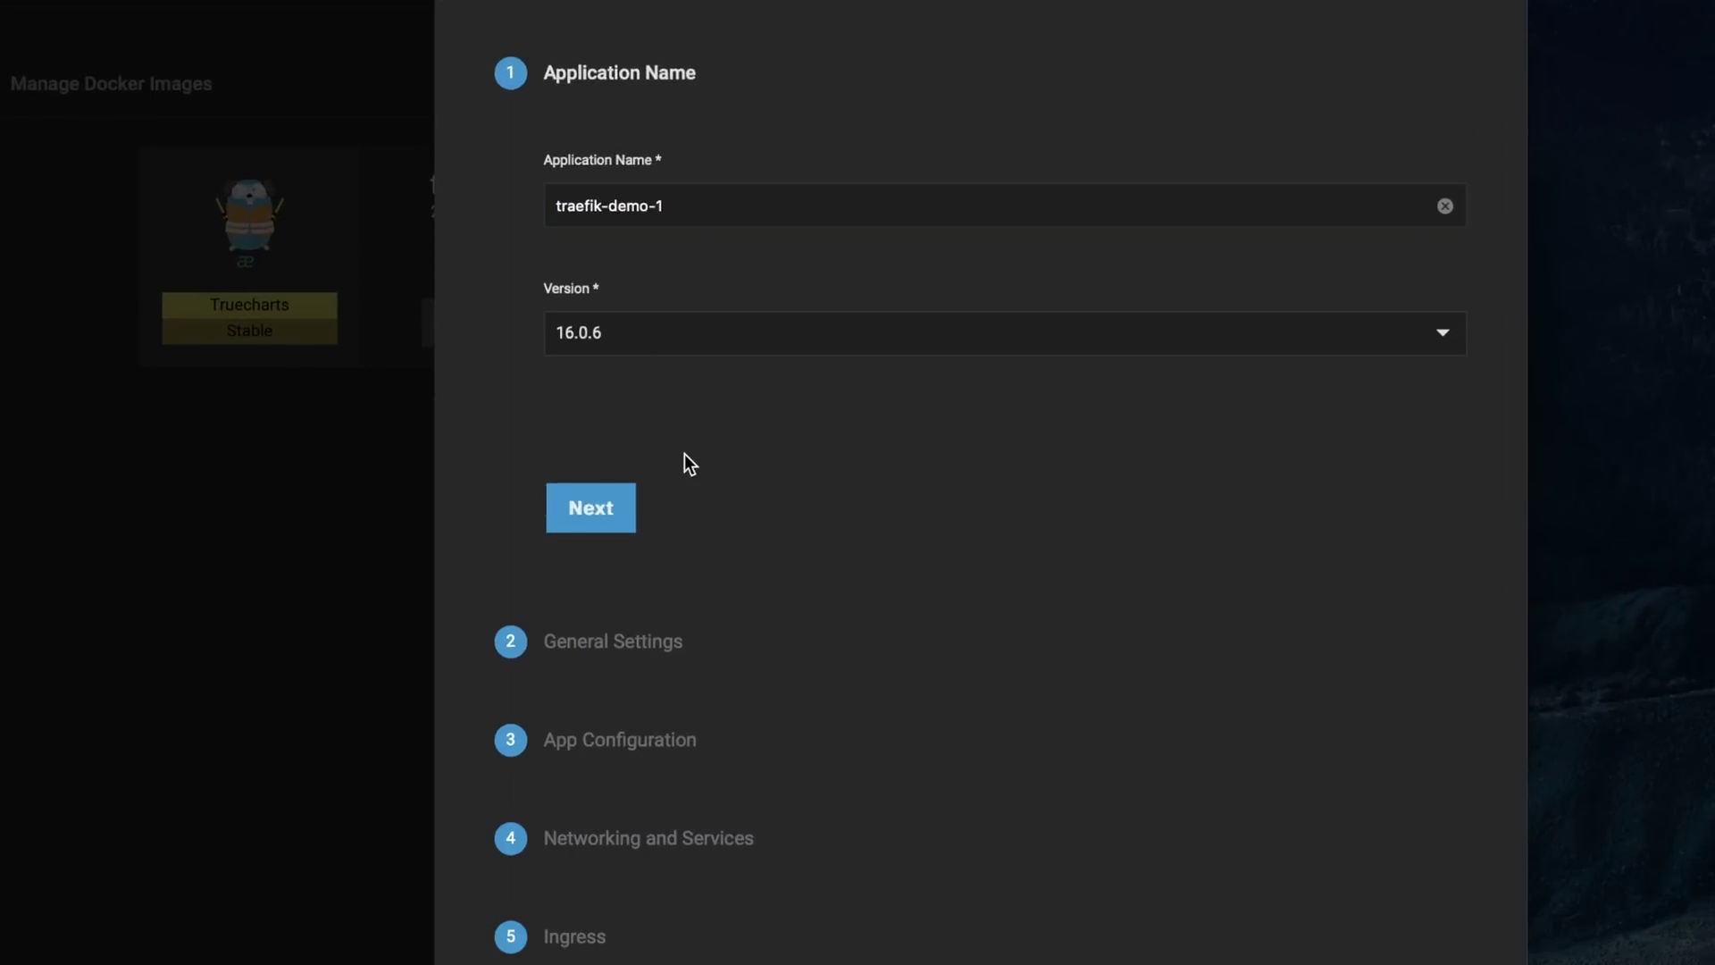
left_click(570, 516)
Keep one replica and set the traefik timezone to Europe/Berlin
left_click(635, 302)
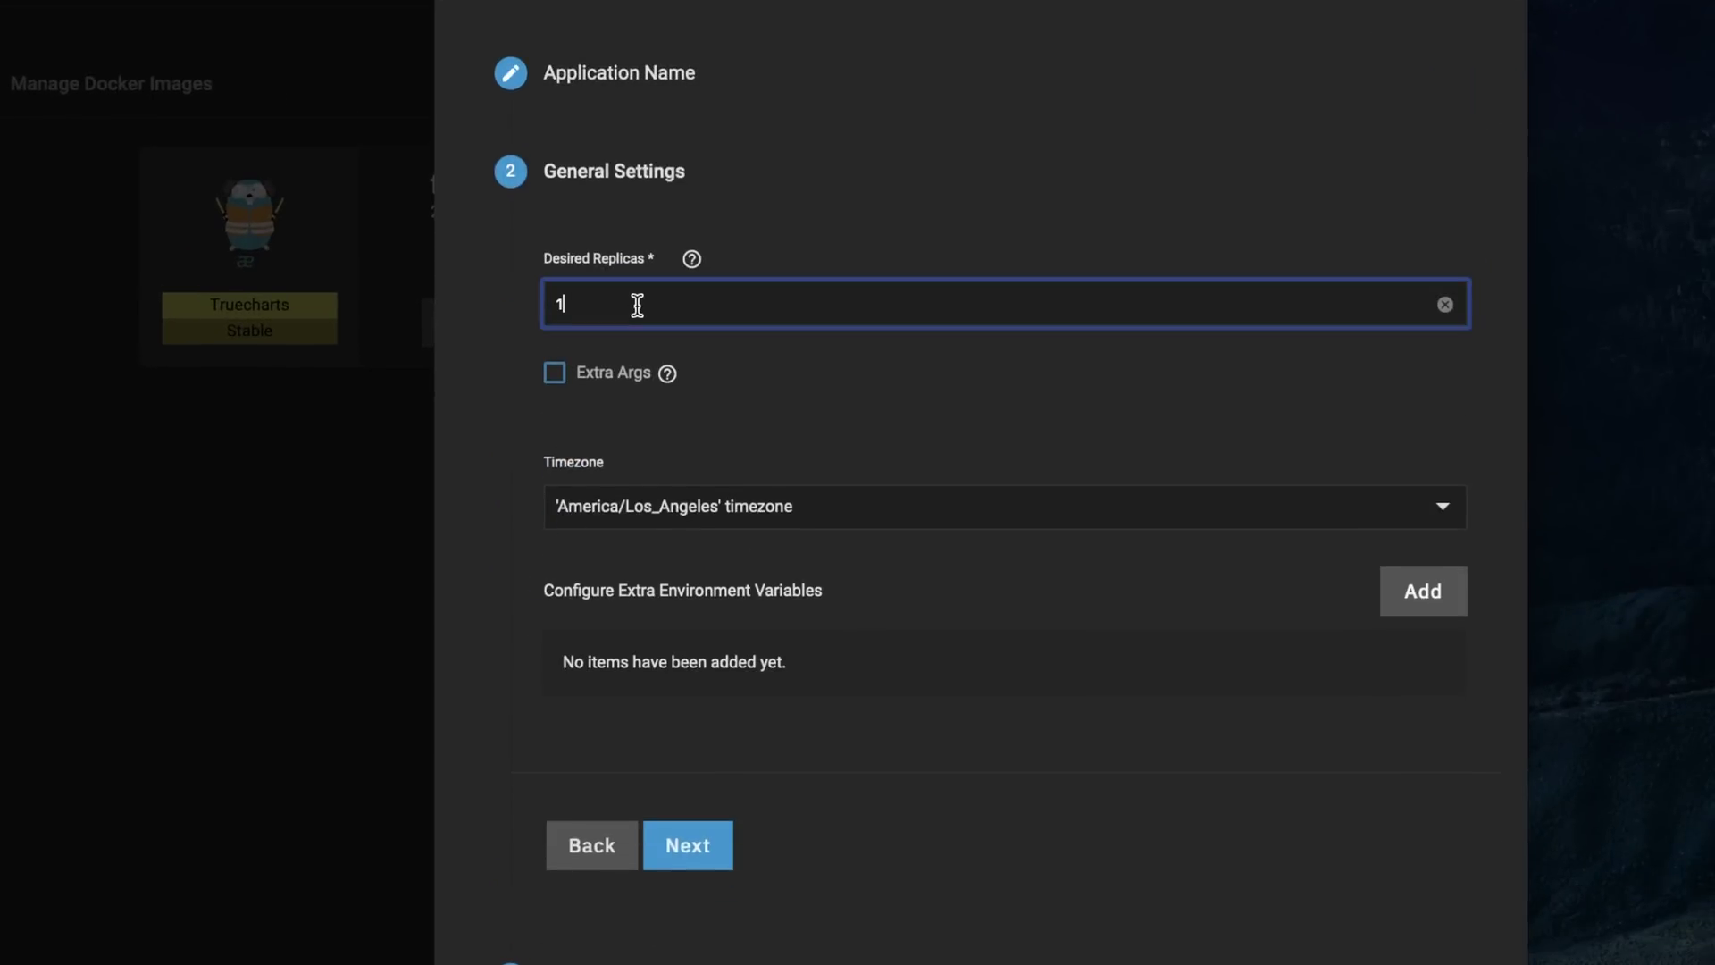
left_click(888, 357)
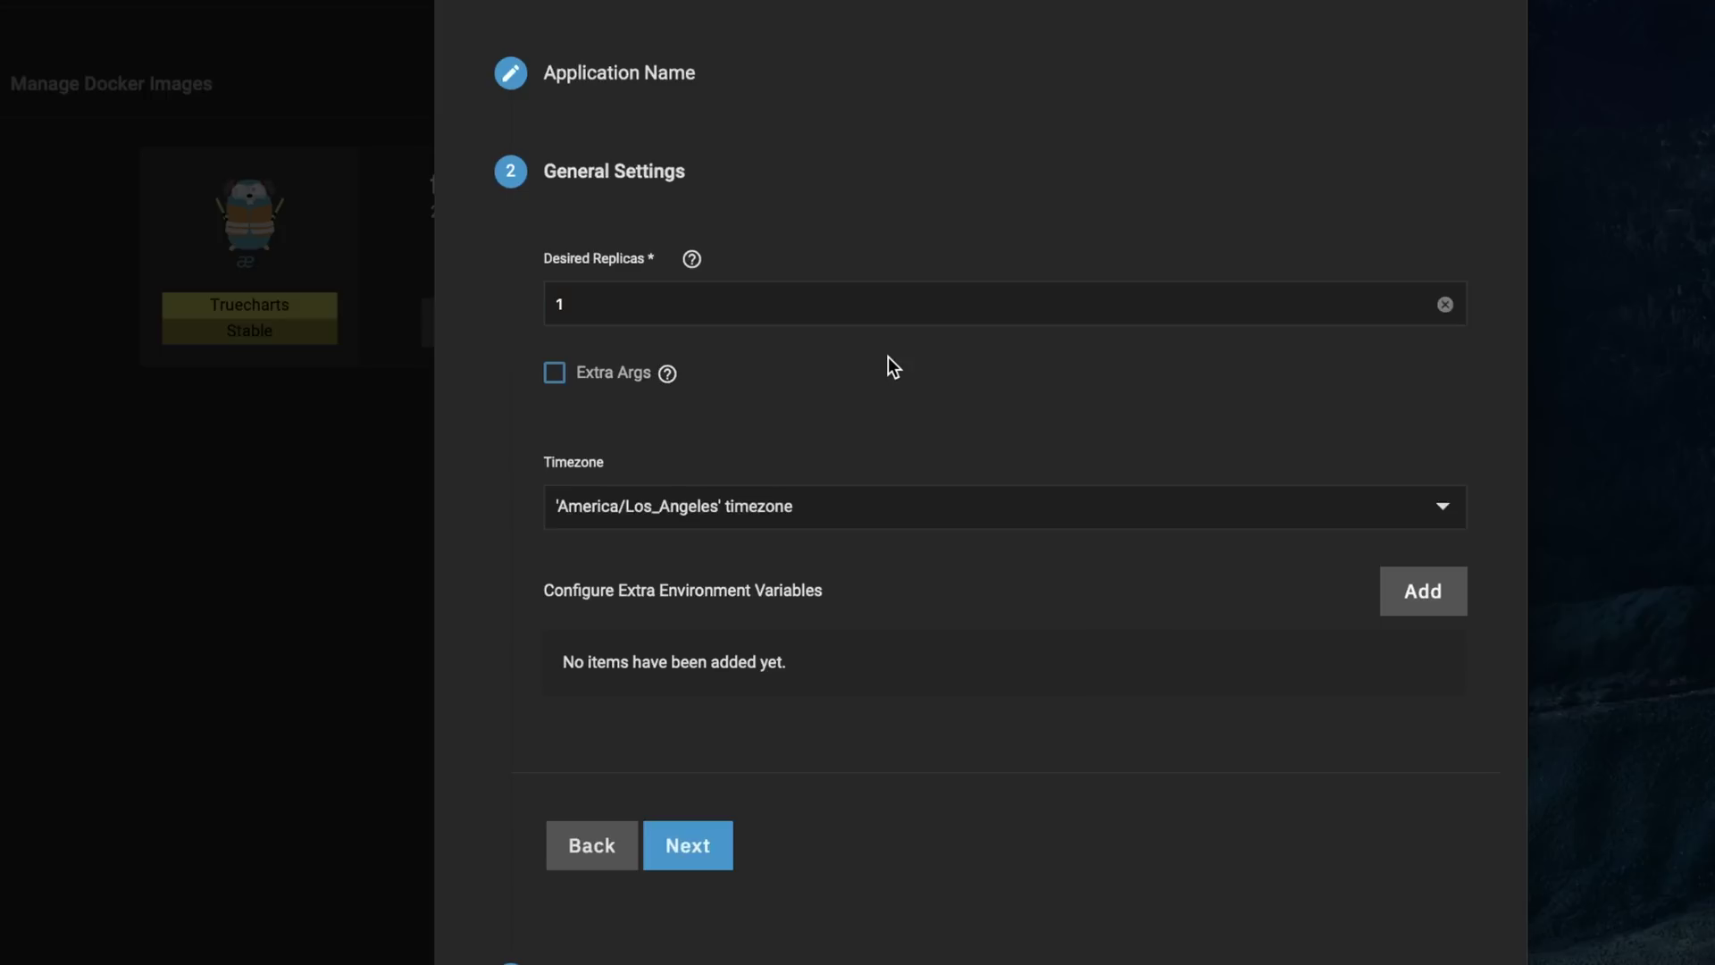
left_click(829, 509)
scroll(840, 471, "down", 20)
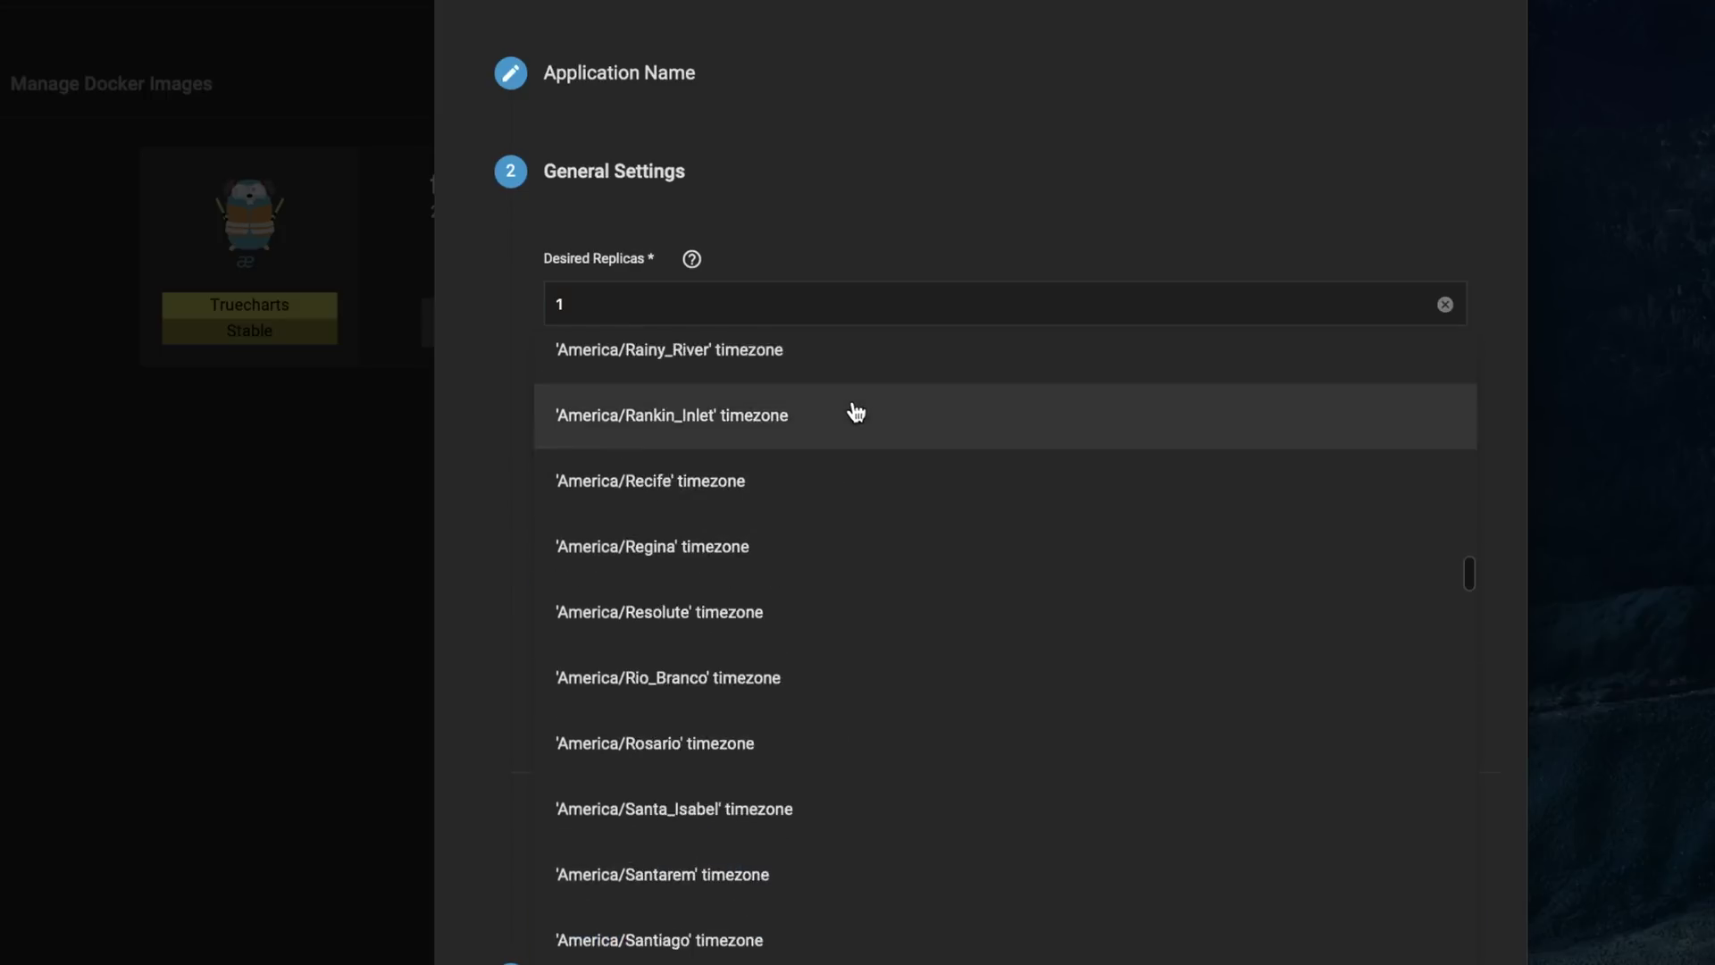
scroll(995, 555, "up", 20)
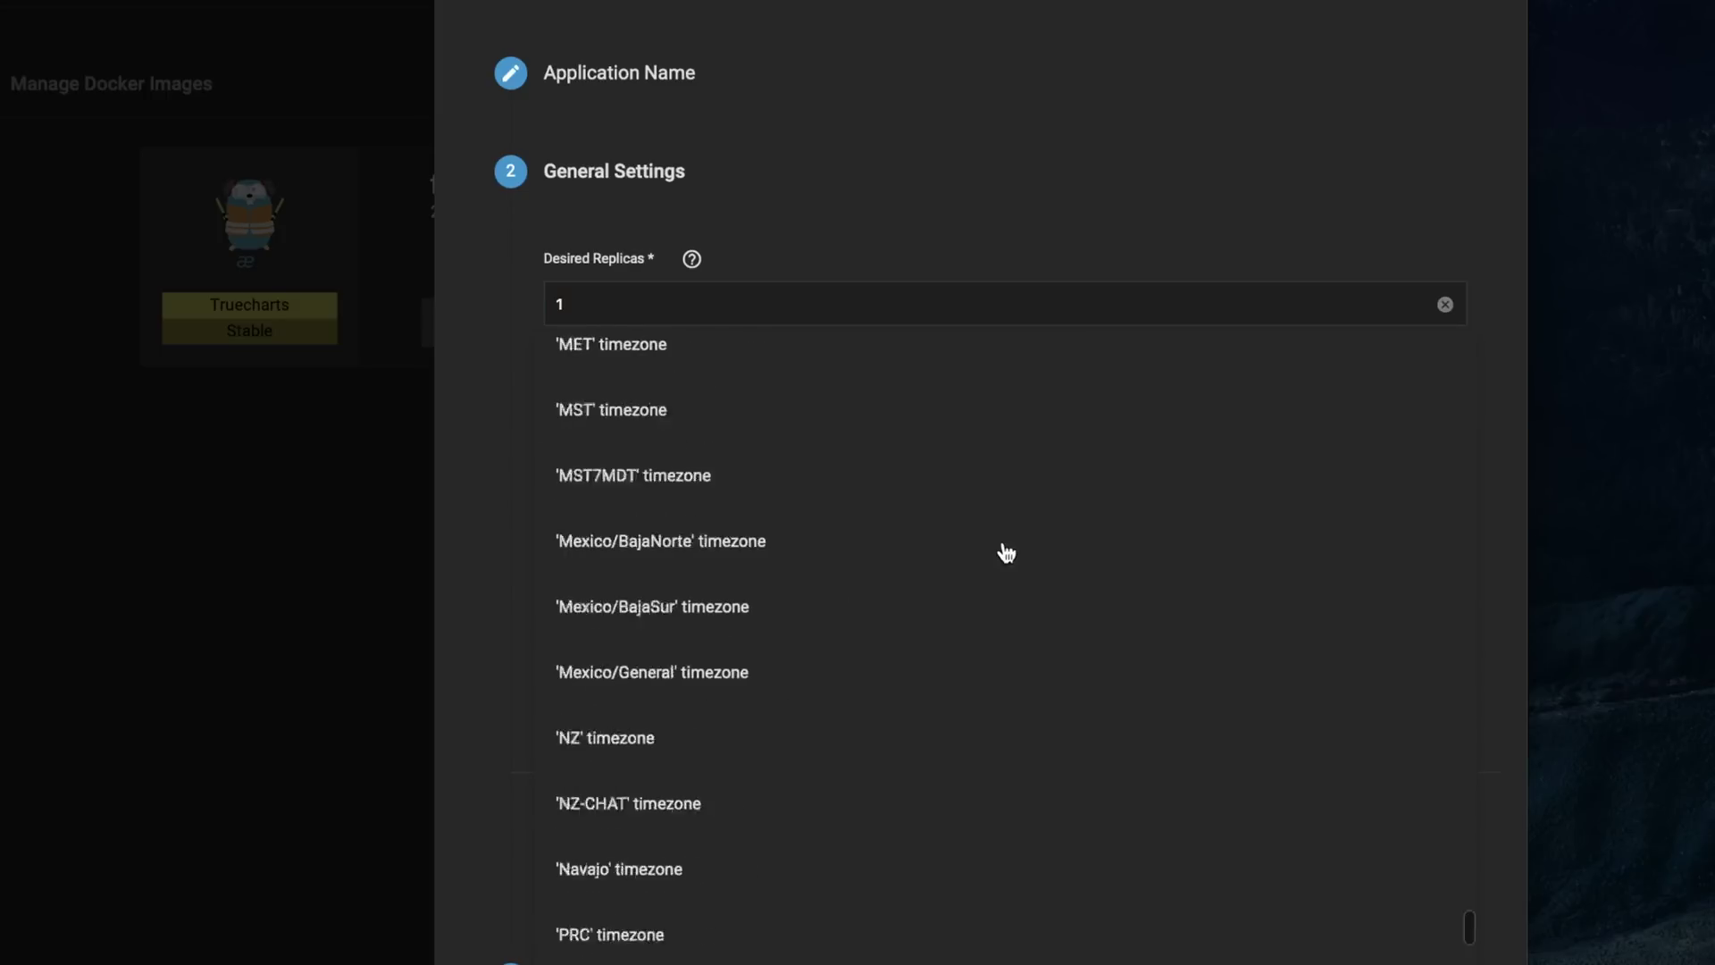
scroll(988, 586, "up", 15)
scroll(984, 590, "up", 12)
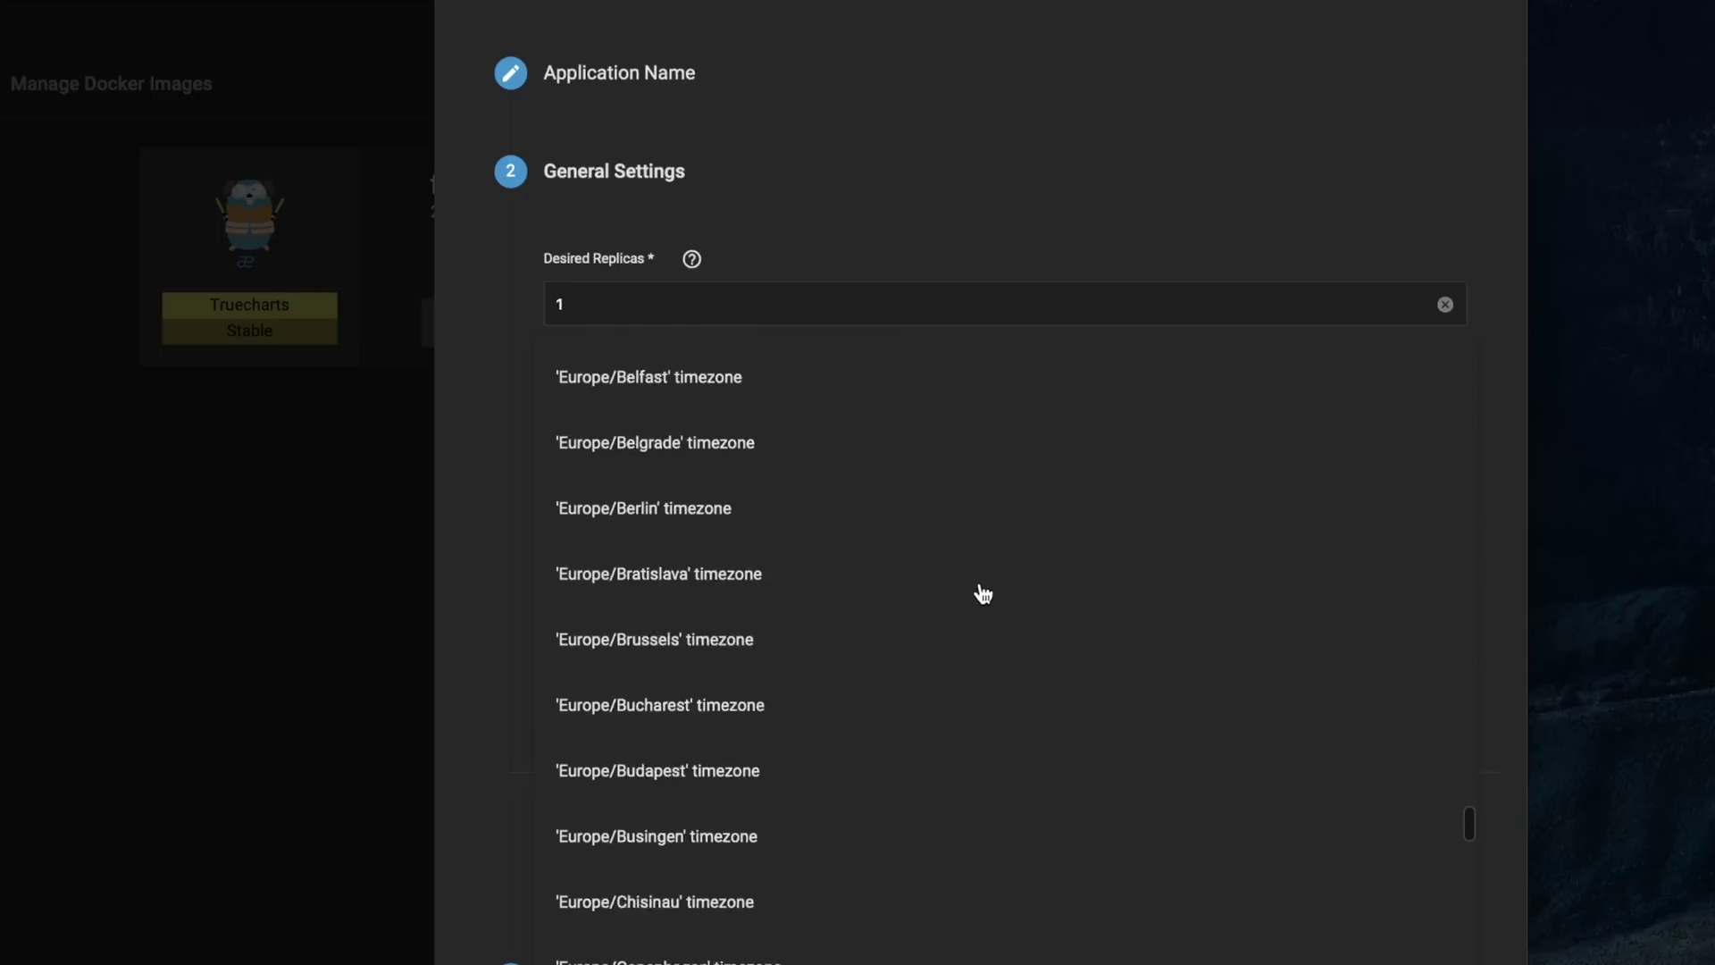
scroll(987, 617, "down", 3)
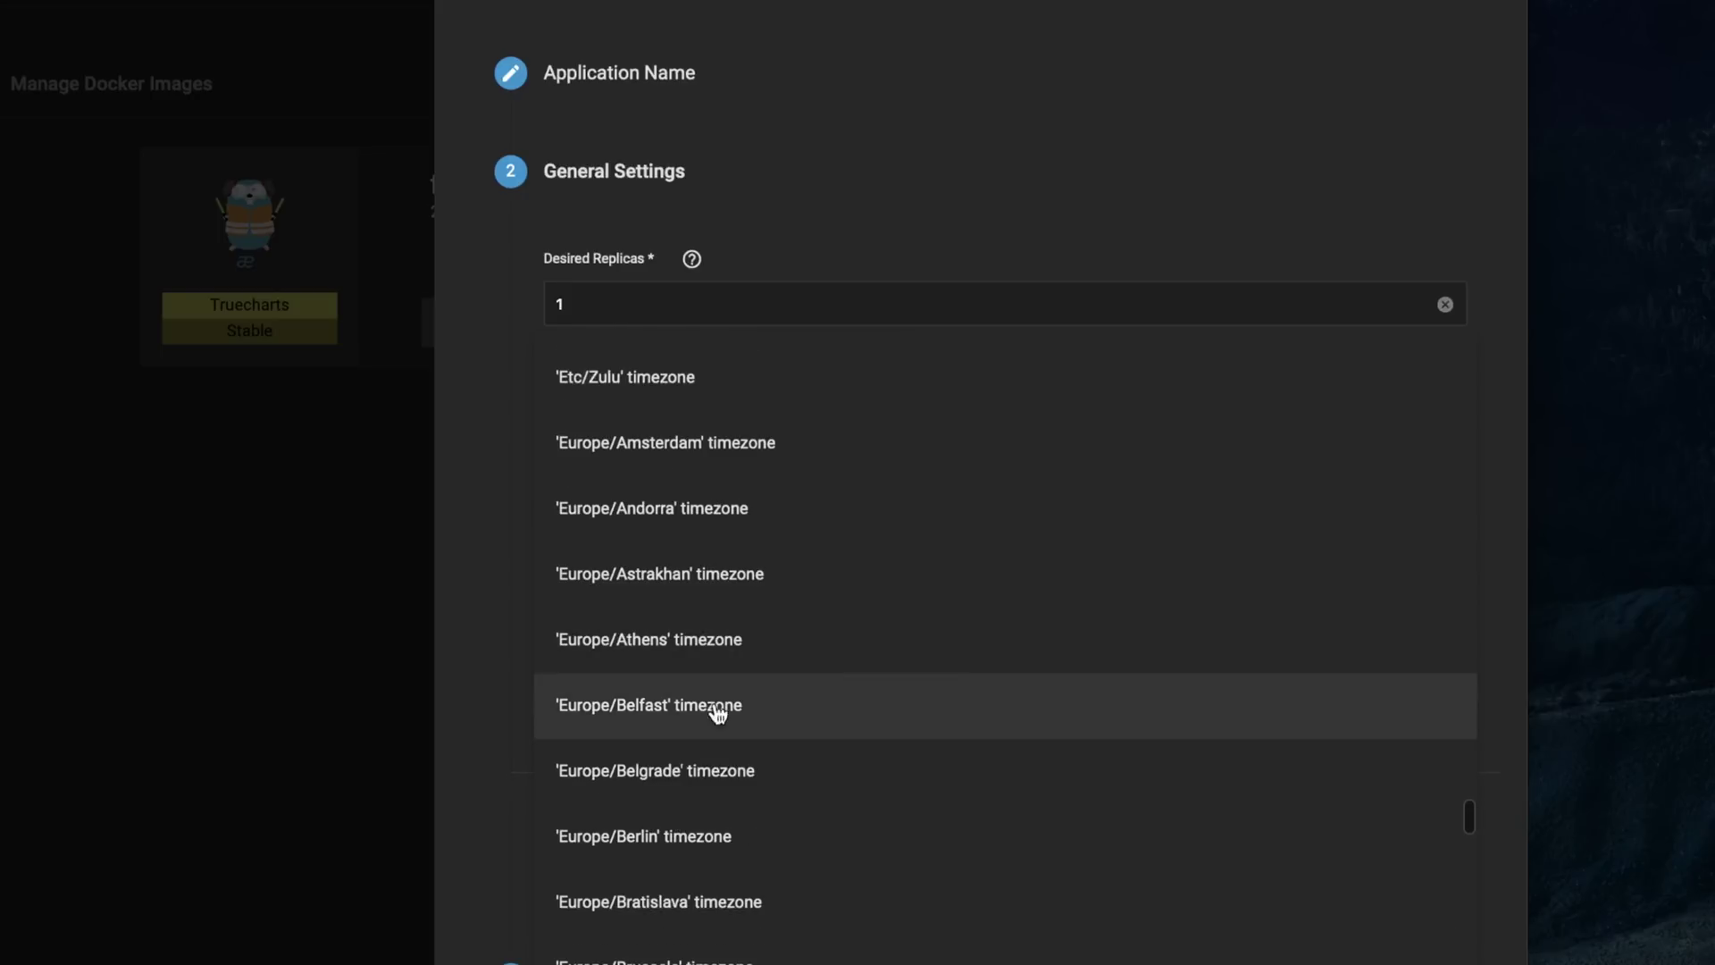
left_click(672, 835)
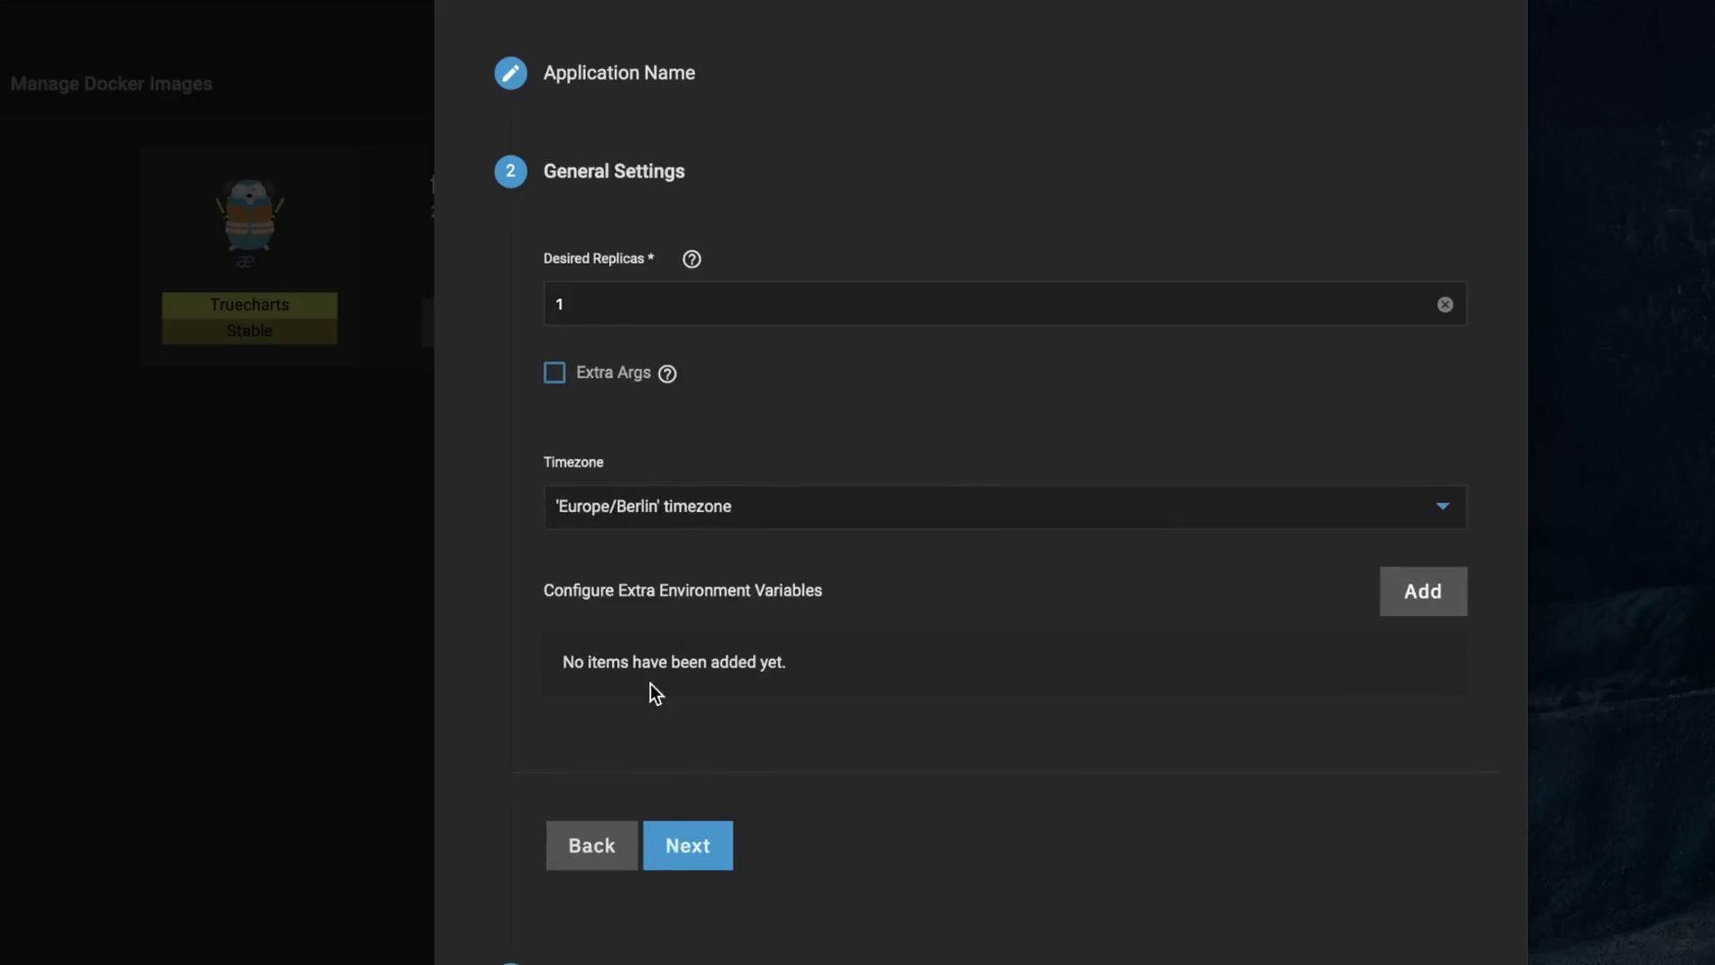
left_click(705, 850)
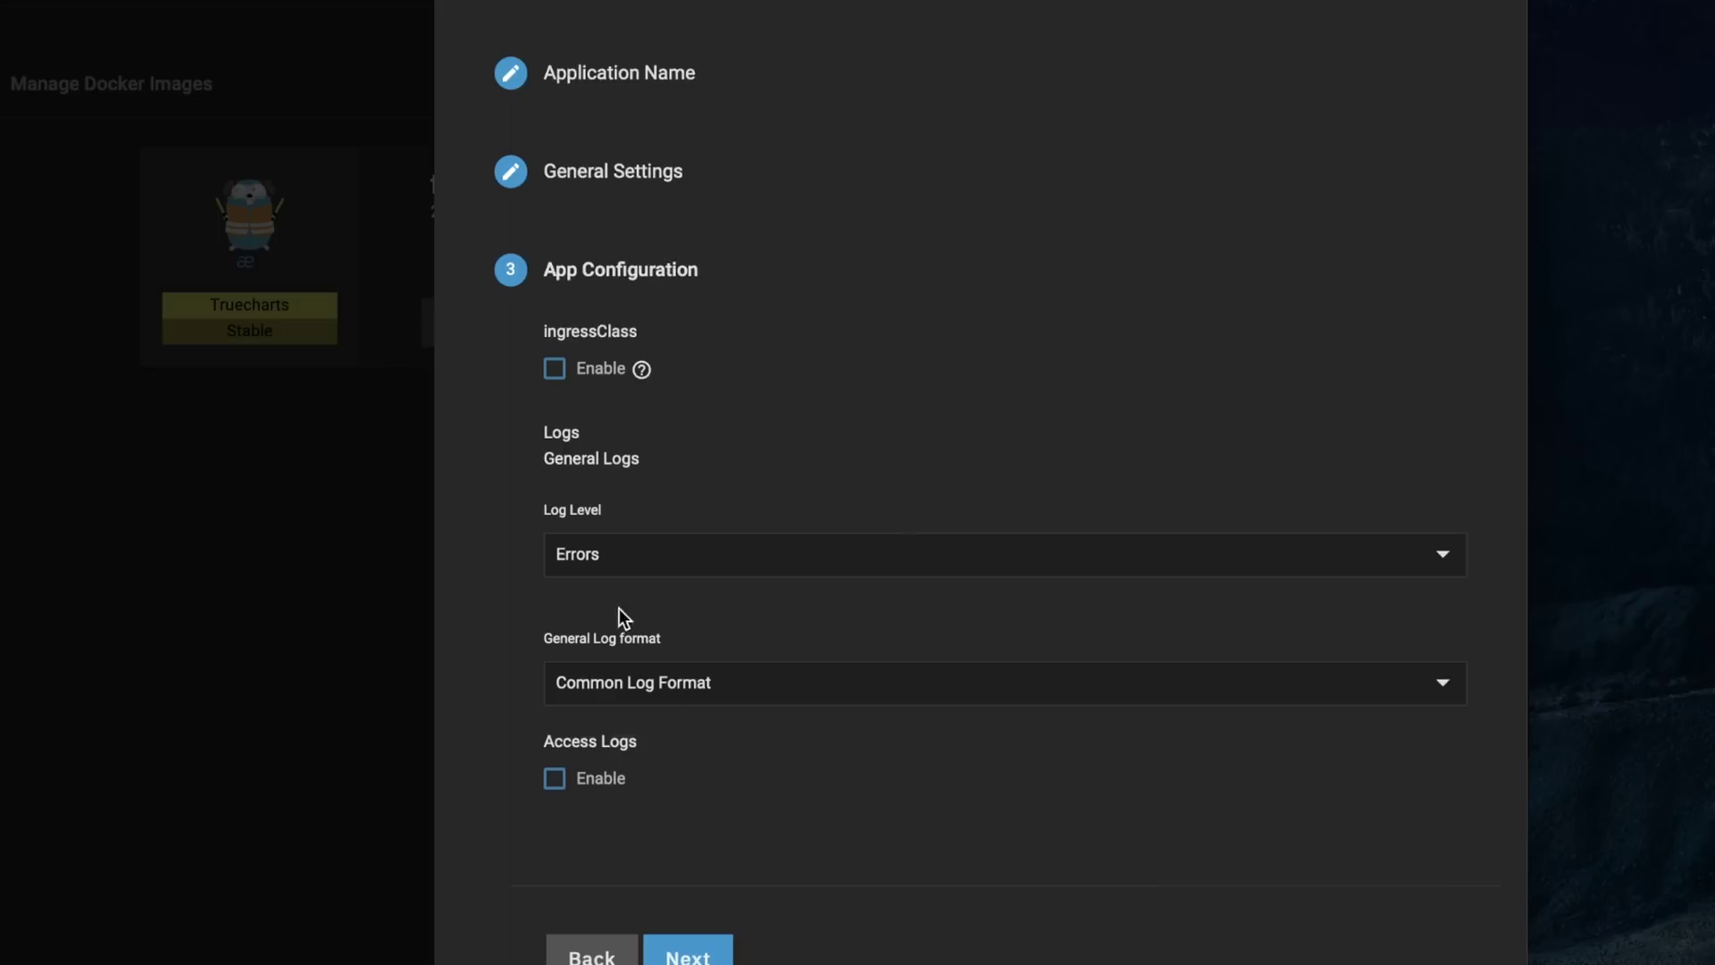
Enable traefik's ingress class and make it the default class
left_click(555, 370)
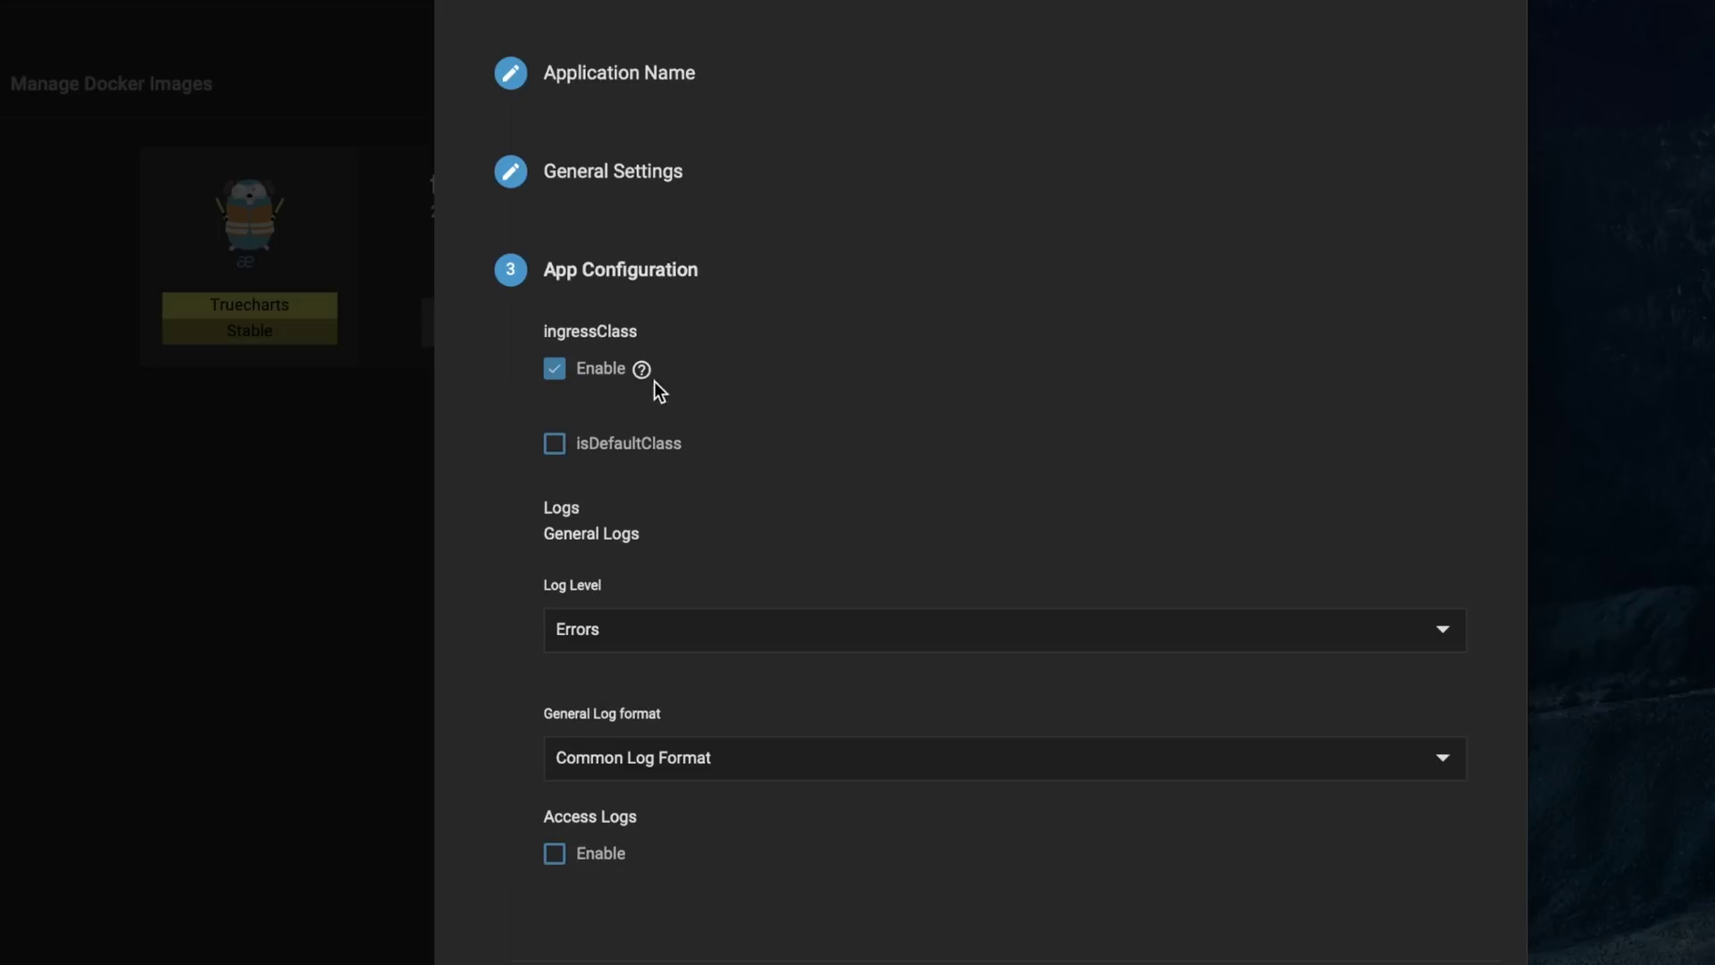
left_click(552, 445)
left_click(742, 956)
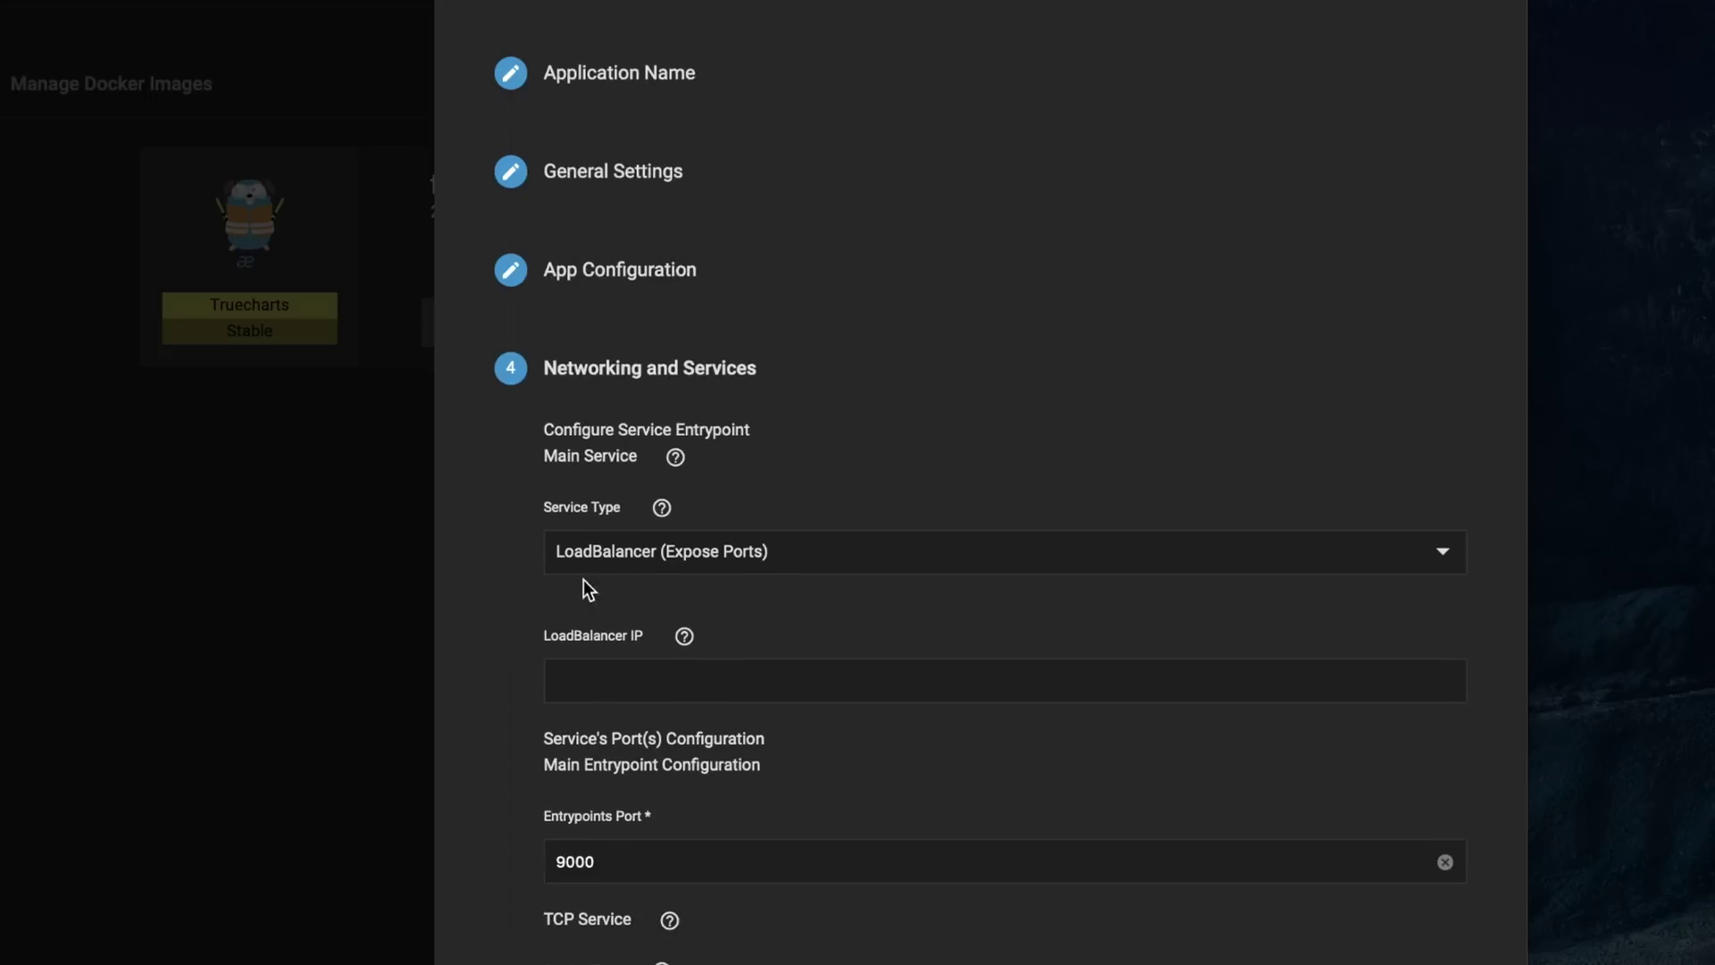
scroll(636, 500, "down", 5)
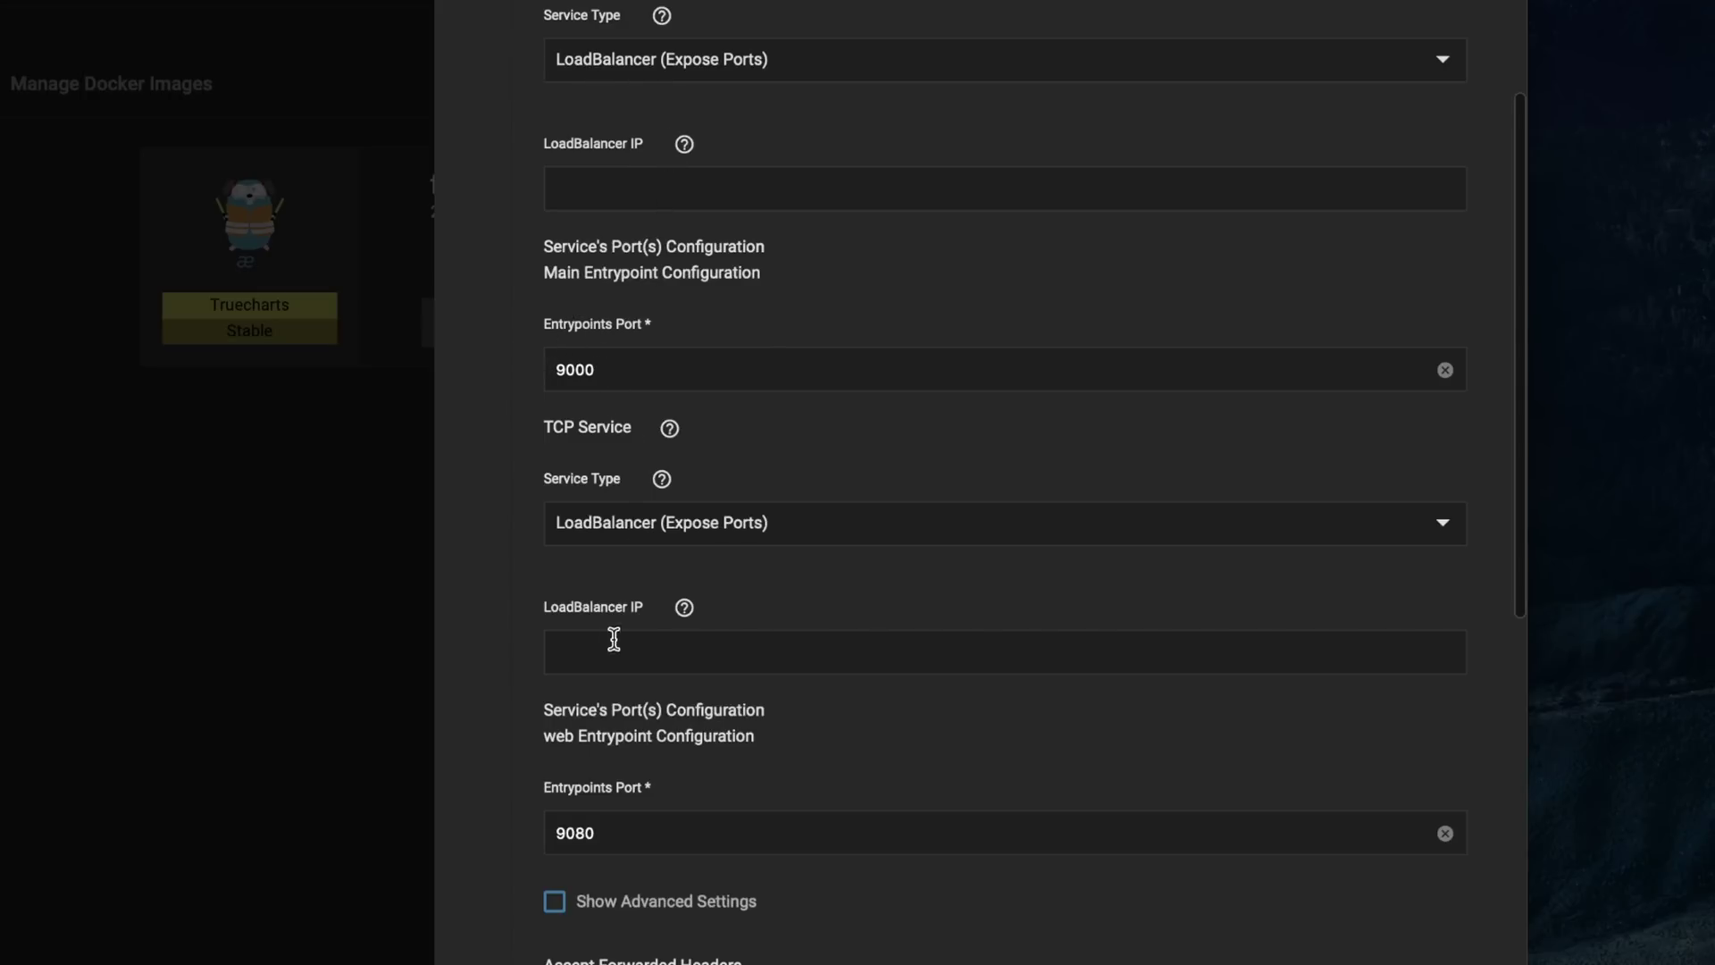
scroll(590, 835, "down", 4)
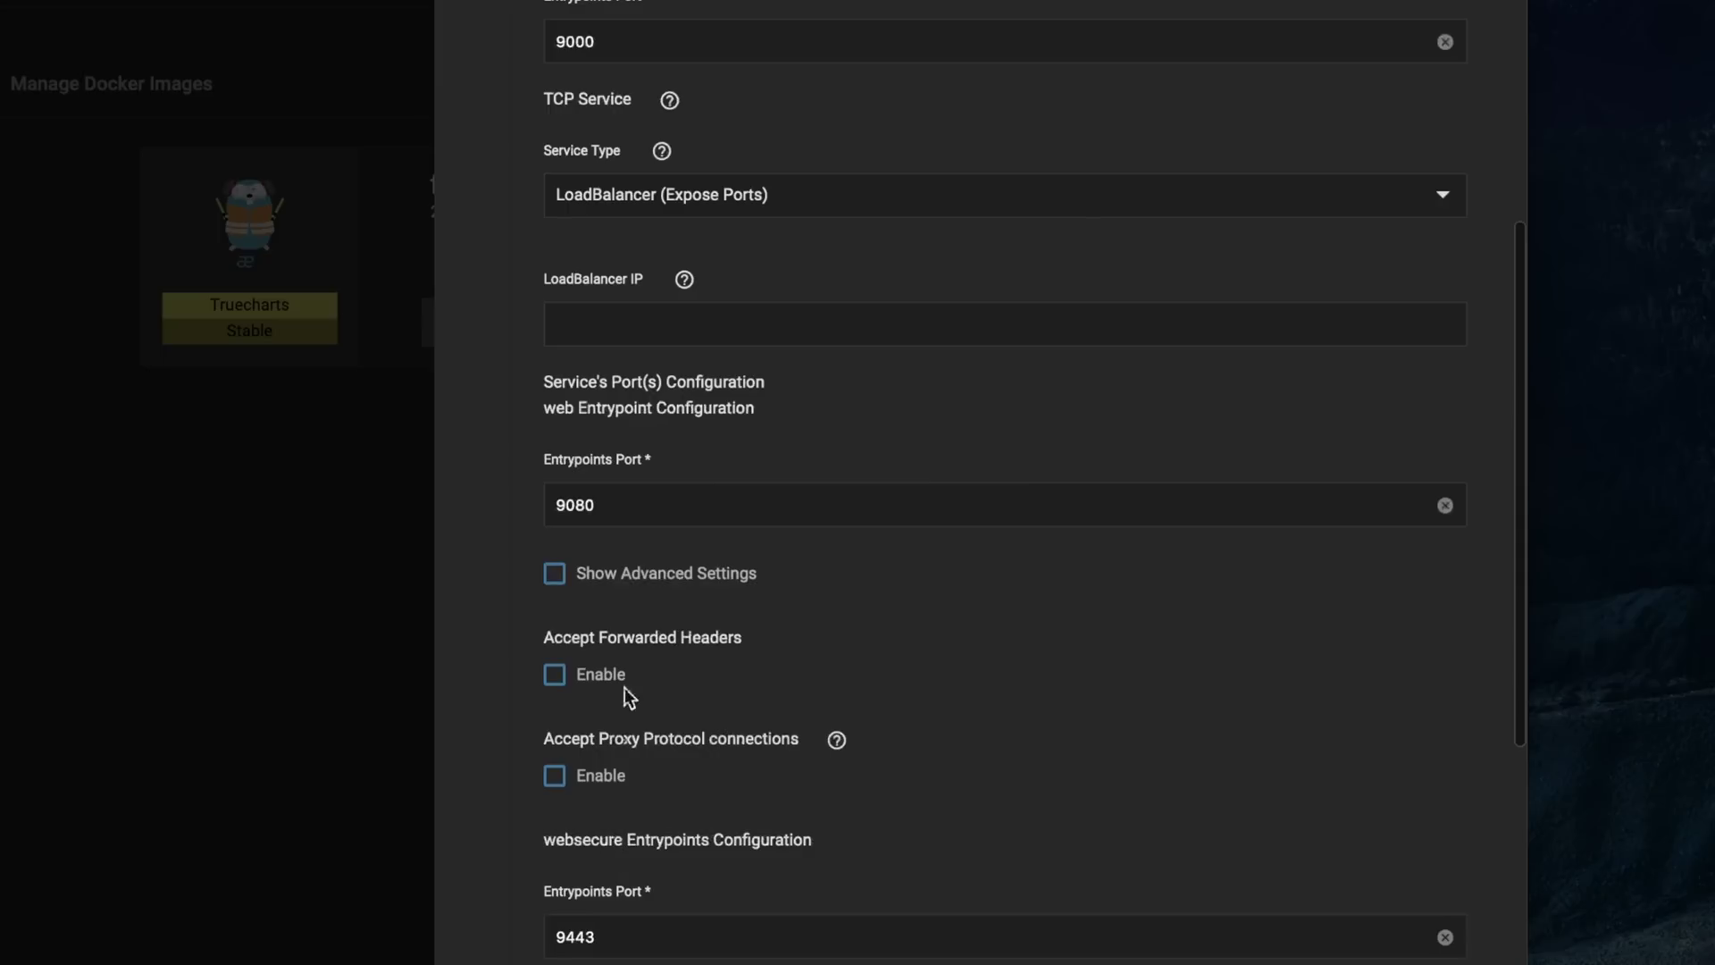
Change the web entrypoint port from 9080 to 80
left_click(639, 501)
left_click_drag(639, 501, 517, 482)
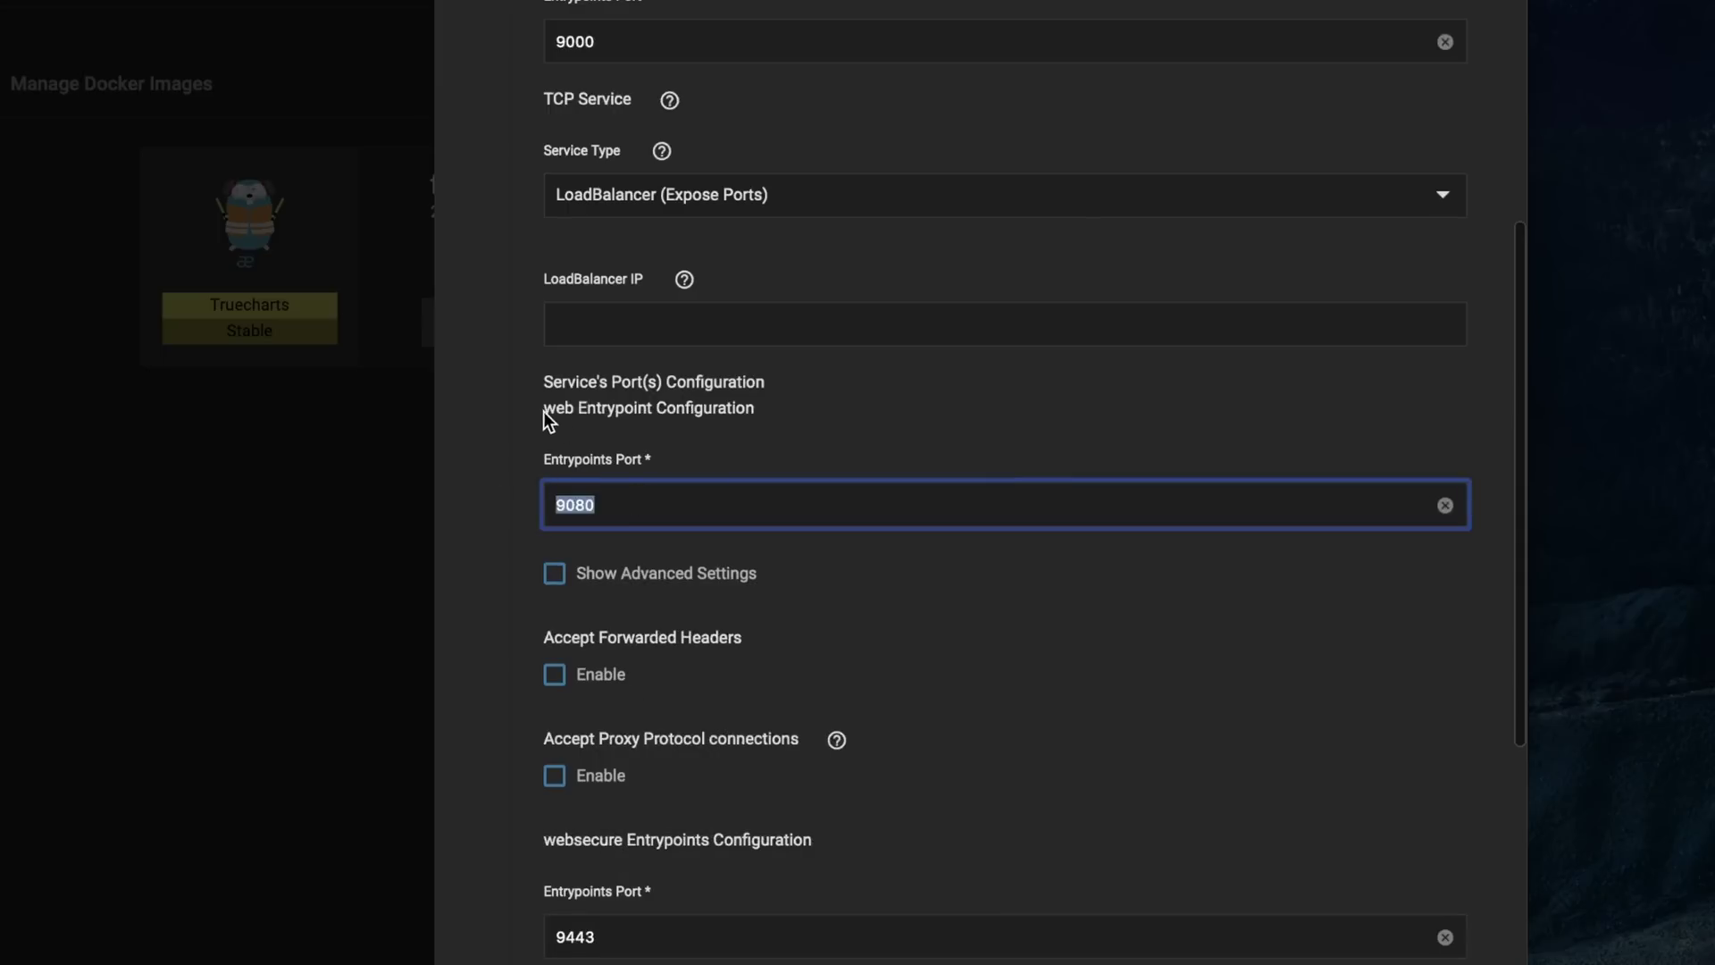
left_click_drag(544, 413, 672, 409)
left_click_drag(640, 509, 529, 503)
type("80")
left_click(498, 571)
Change the websecure entrypoint port from 9443 to 443
scroll(606, 580, "down", 4)
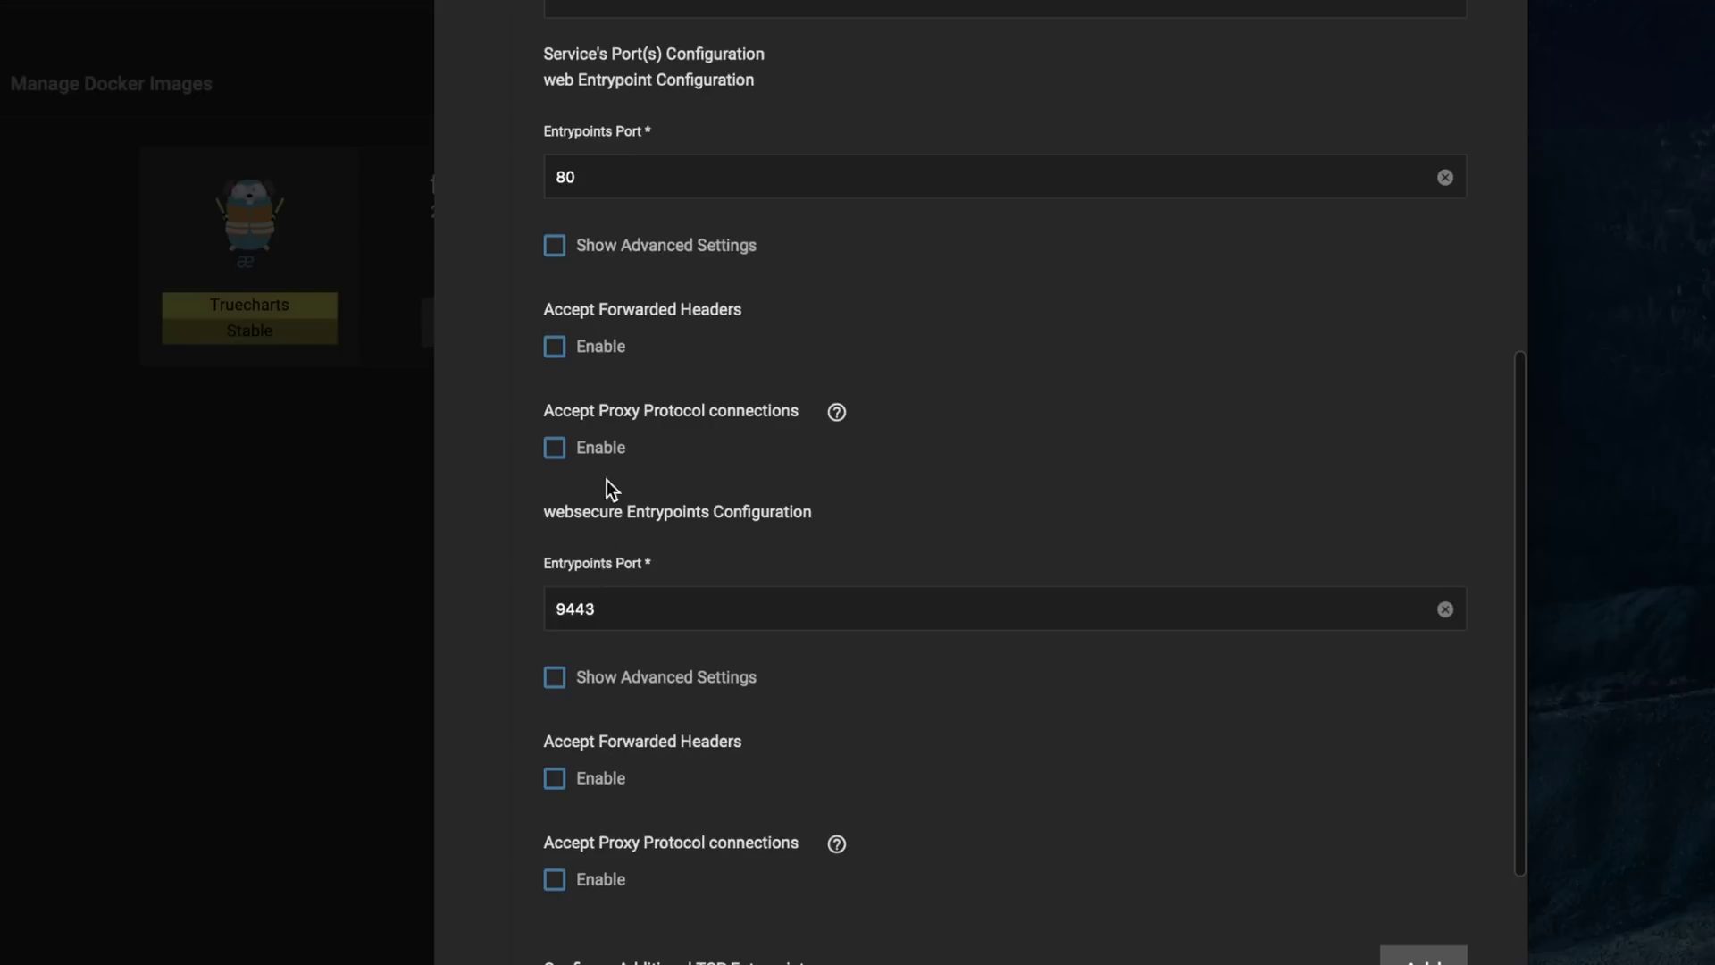
left_click_drag(553, 514, 712, 561)
left_click(712, 561)
left_click_drag(639, 613, 521, 615)
type("443")
left_click(514, 609)
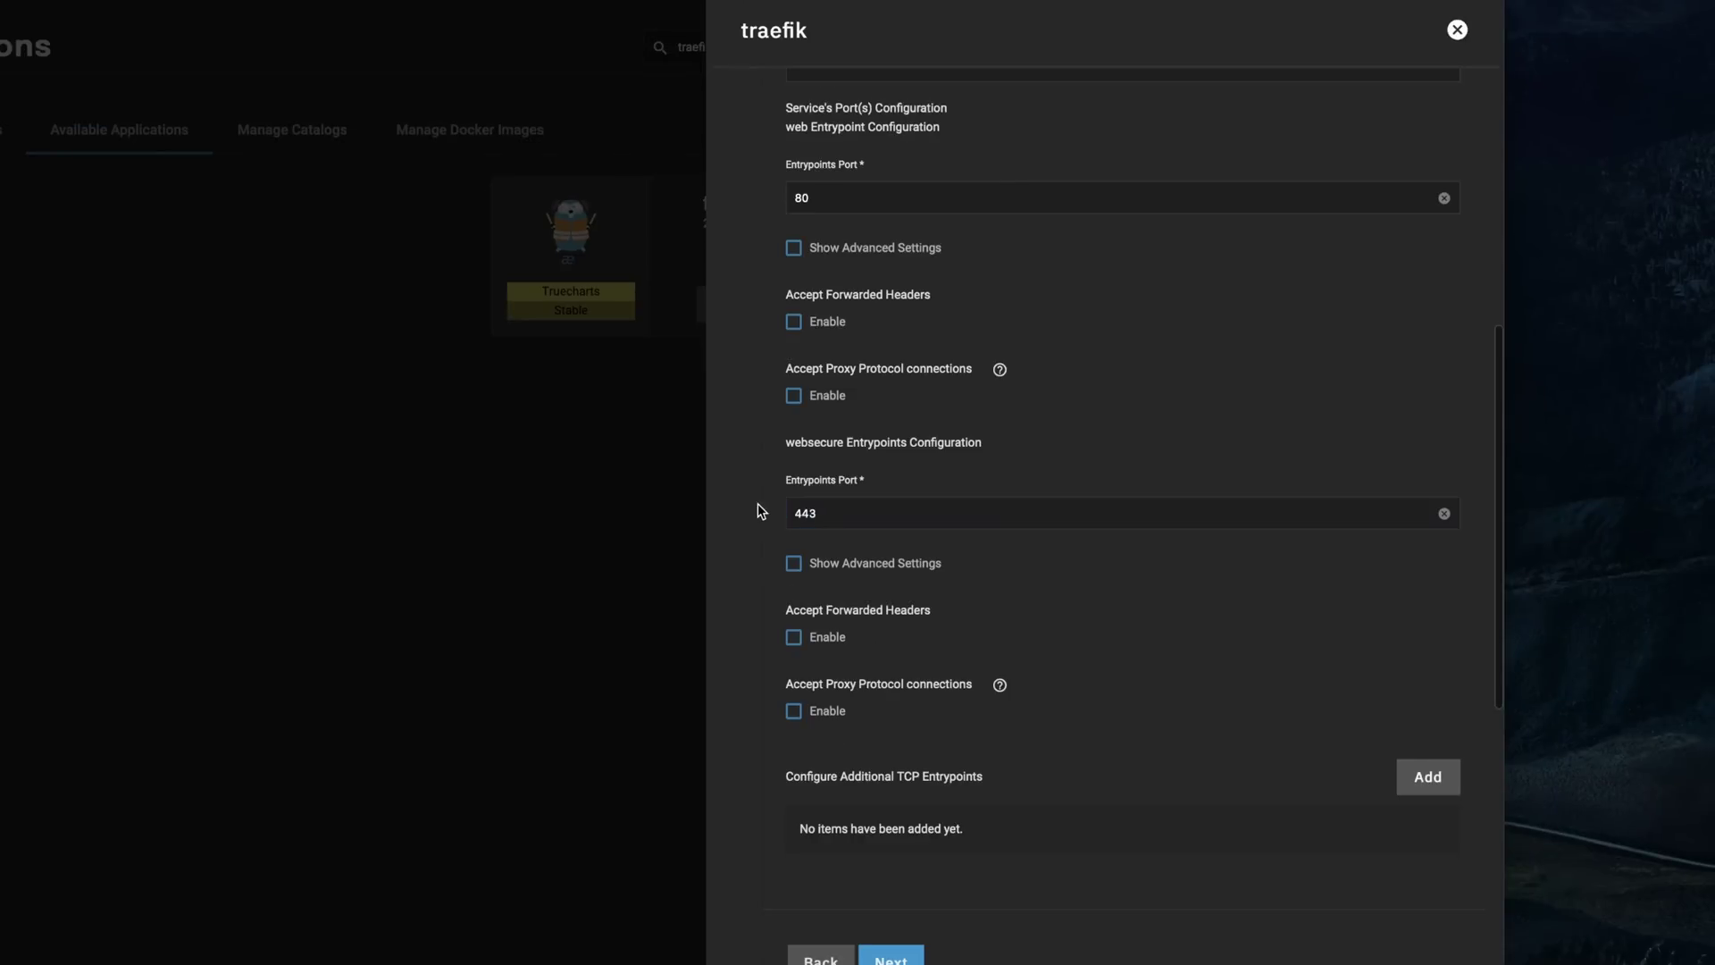
scroll(887, 490, "down", 5)
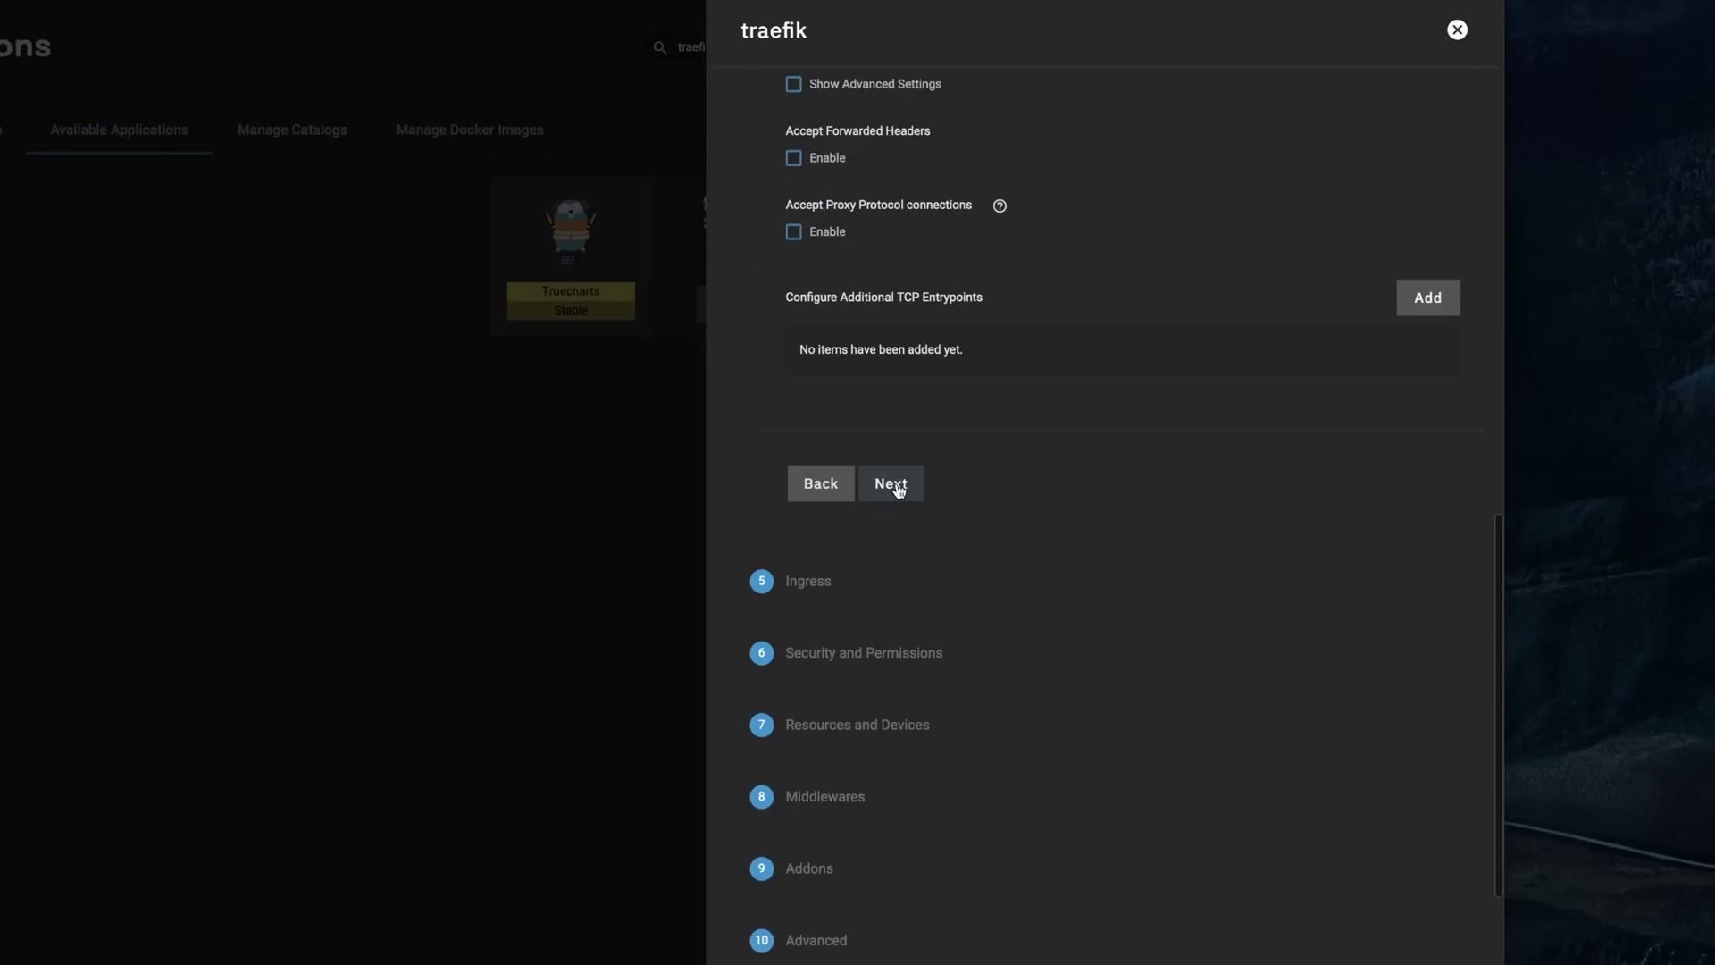
Accept defaults for the ingress, security, resources and middlewares steps of the traefik wizard
left_click(893, 485)
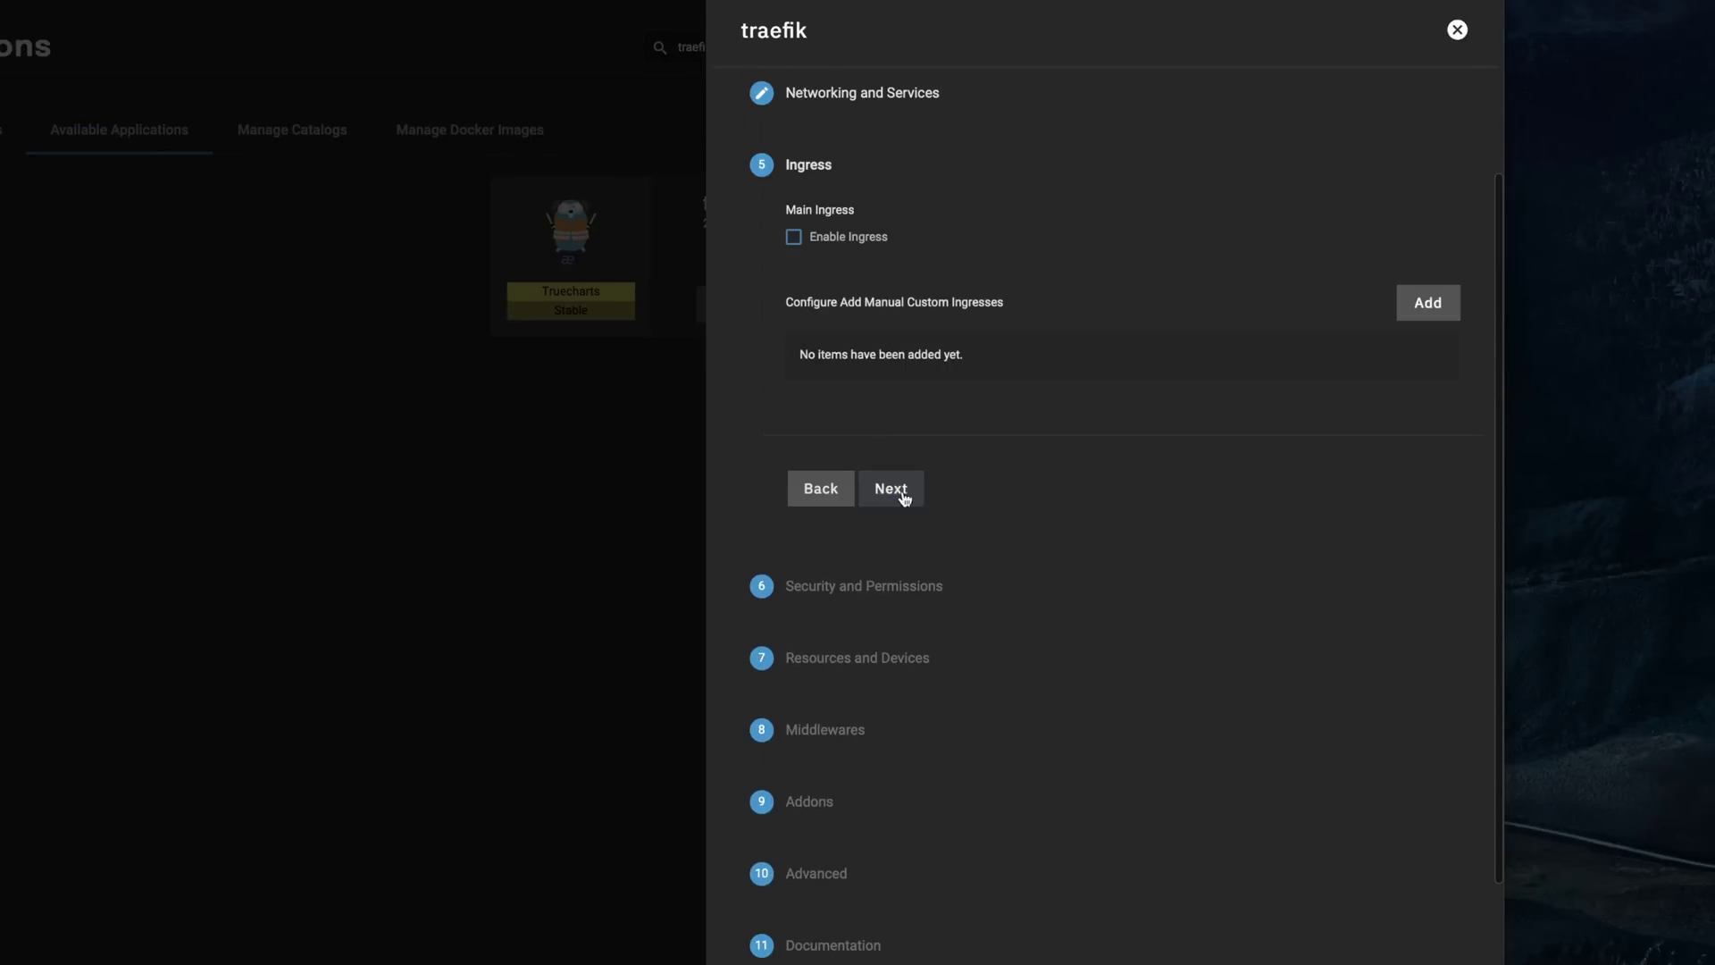
left_click(899, 494)
scroll(857, 501, "down", 3)
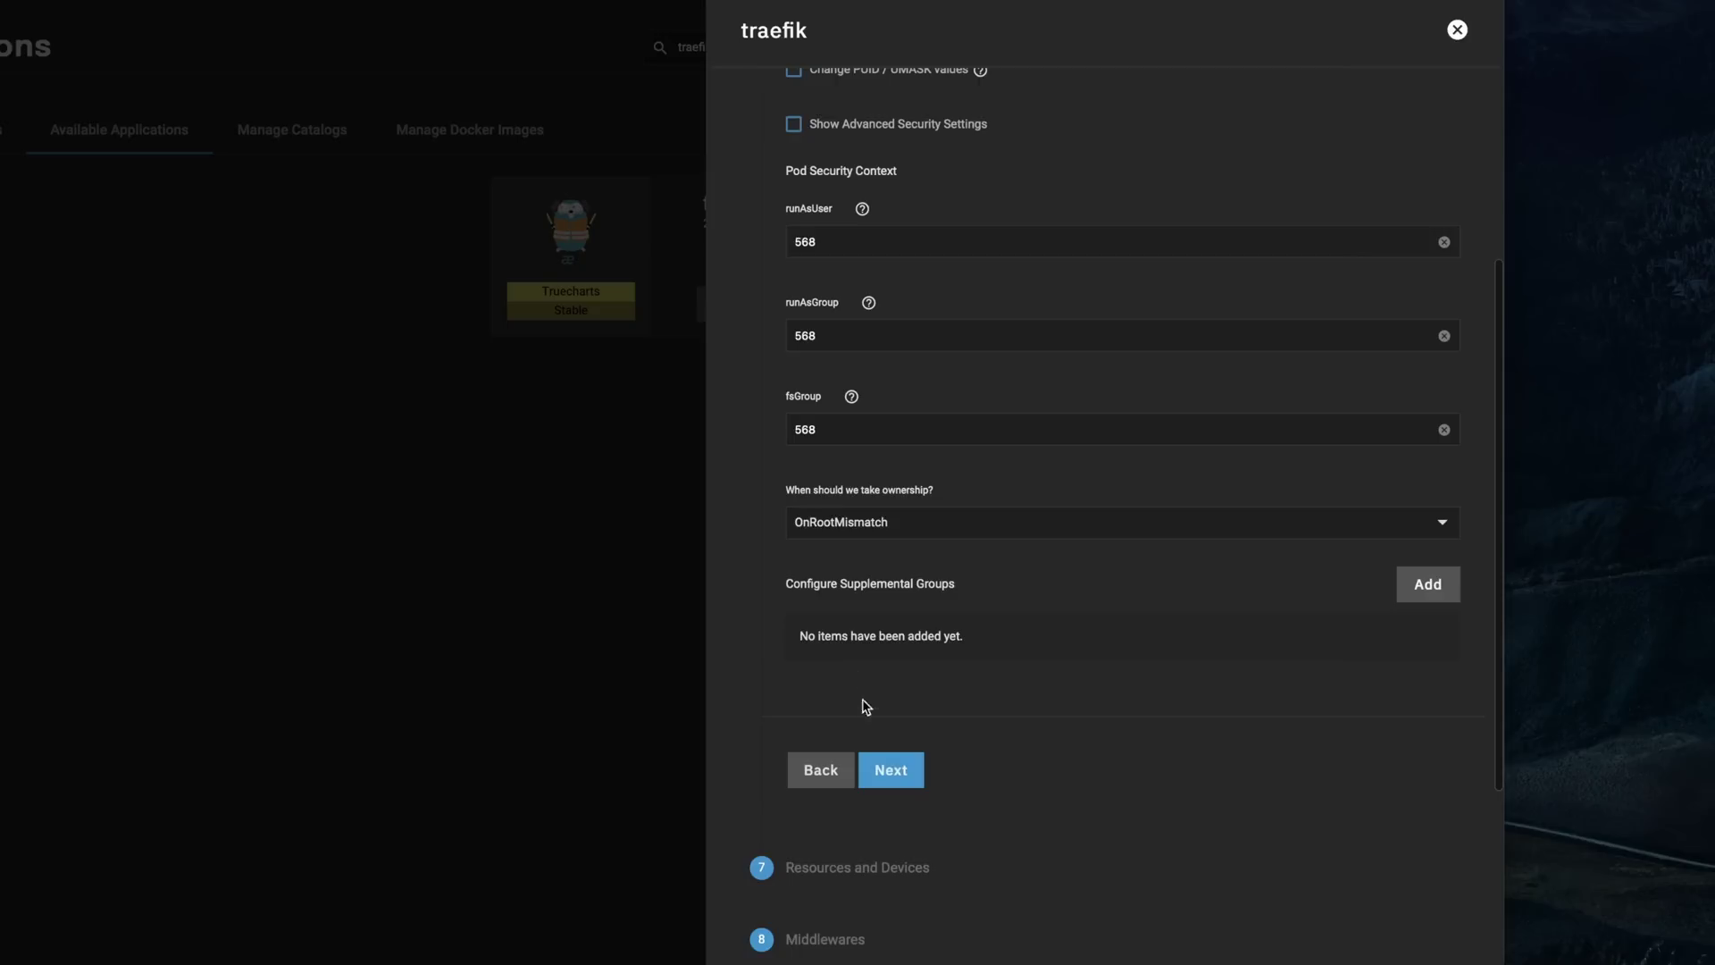
left_click(889, 774)
left_click(896, 563)
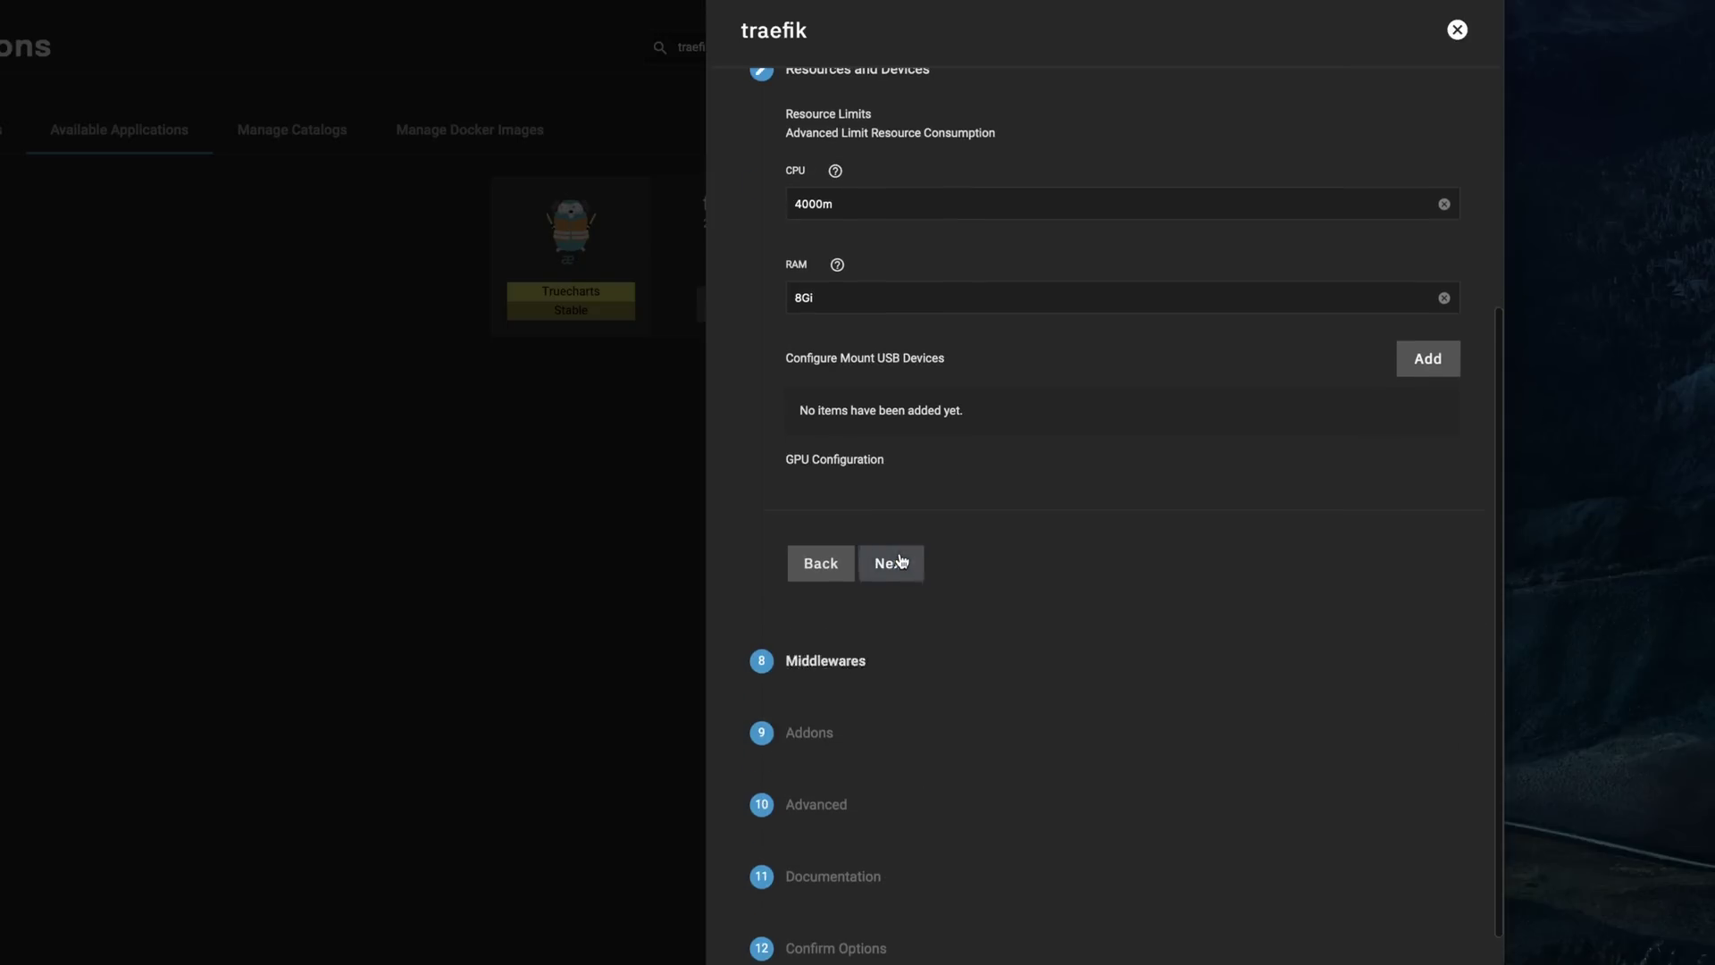
scroll(876, 429, "down", 12)
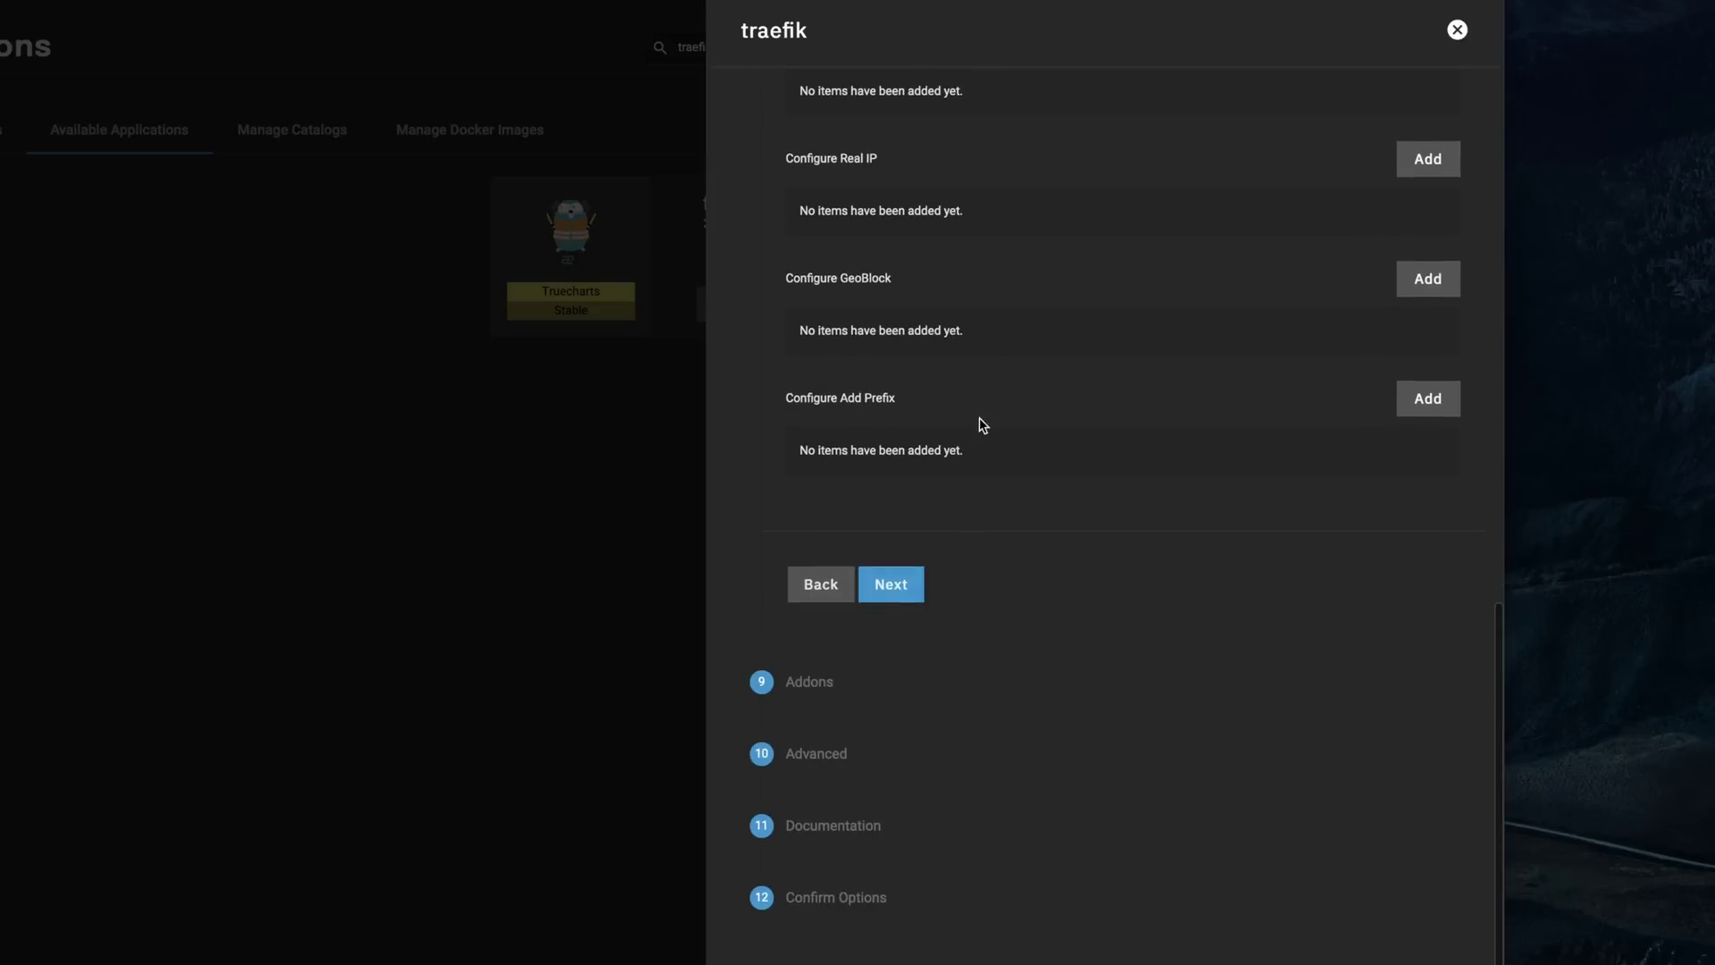
left_click(911, 597)
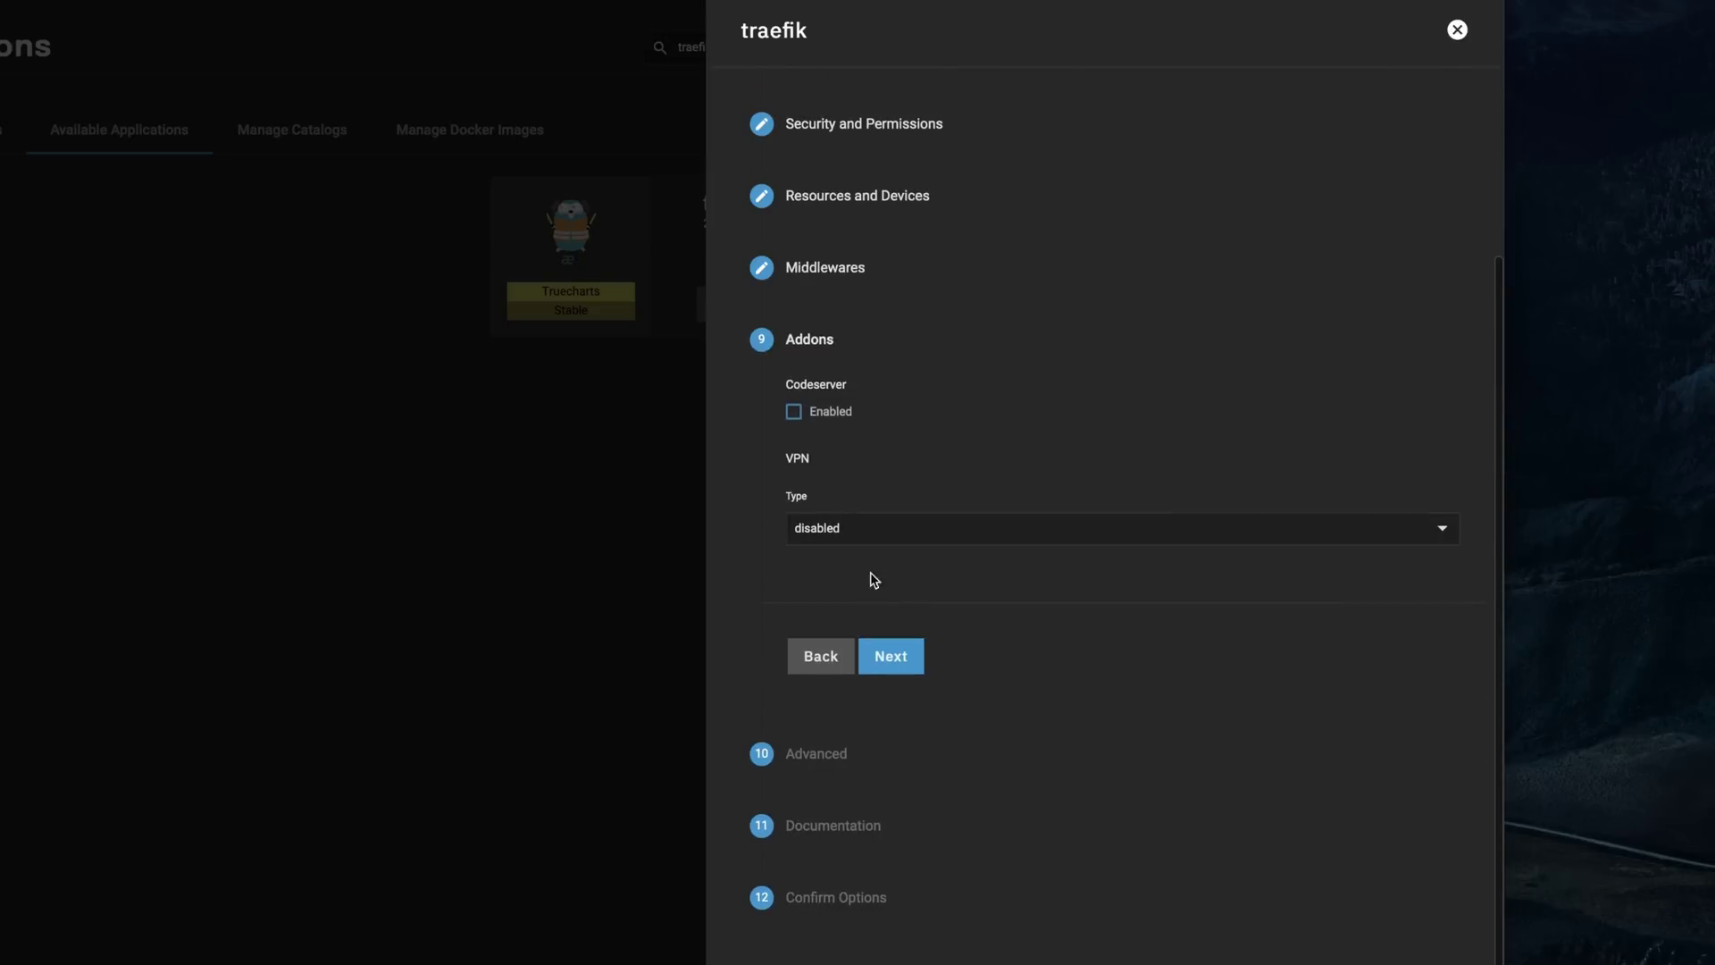
Pass the addons, advanced and documentation steps, review the summary, and save the traefik install
left_click(888, 657)
left_click(898, 779)
left_click(898, 805)
scroll(935, 759, "down", 15)
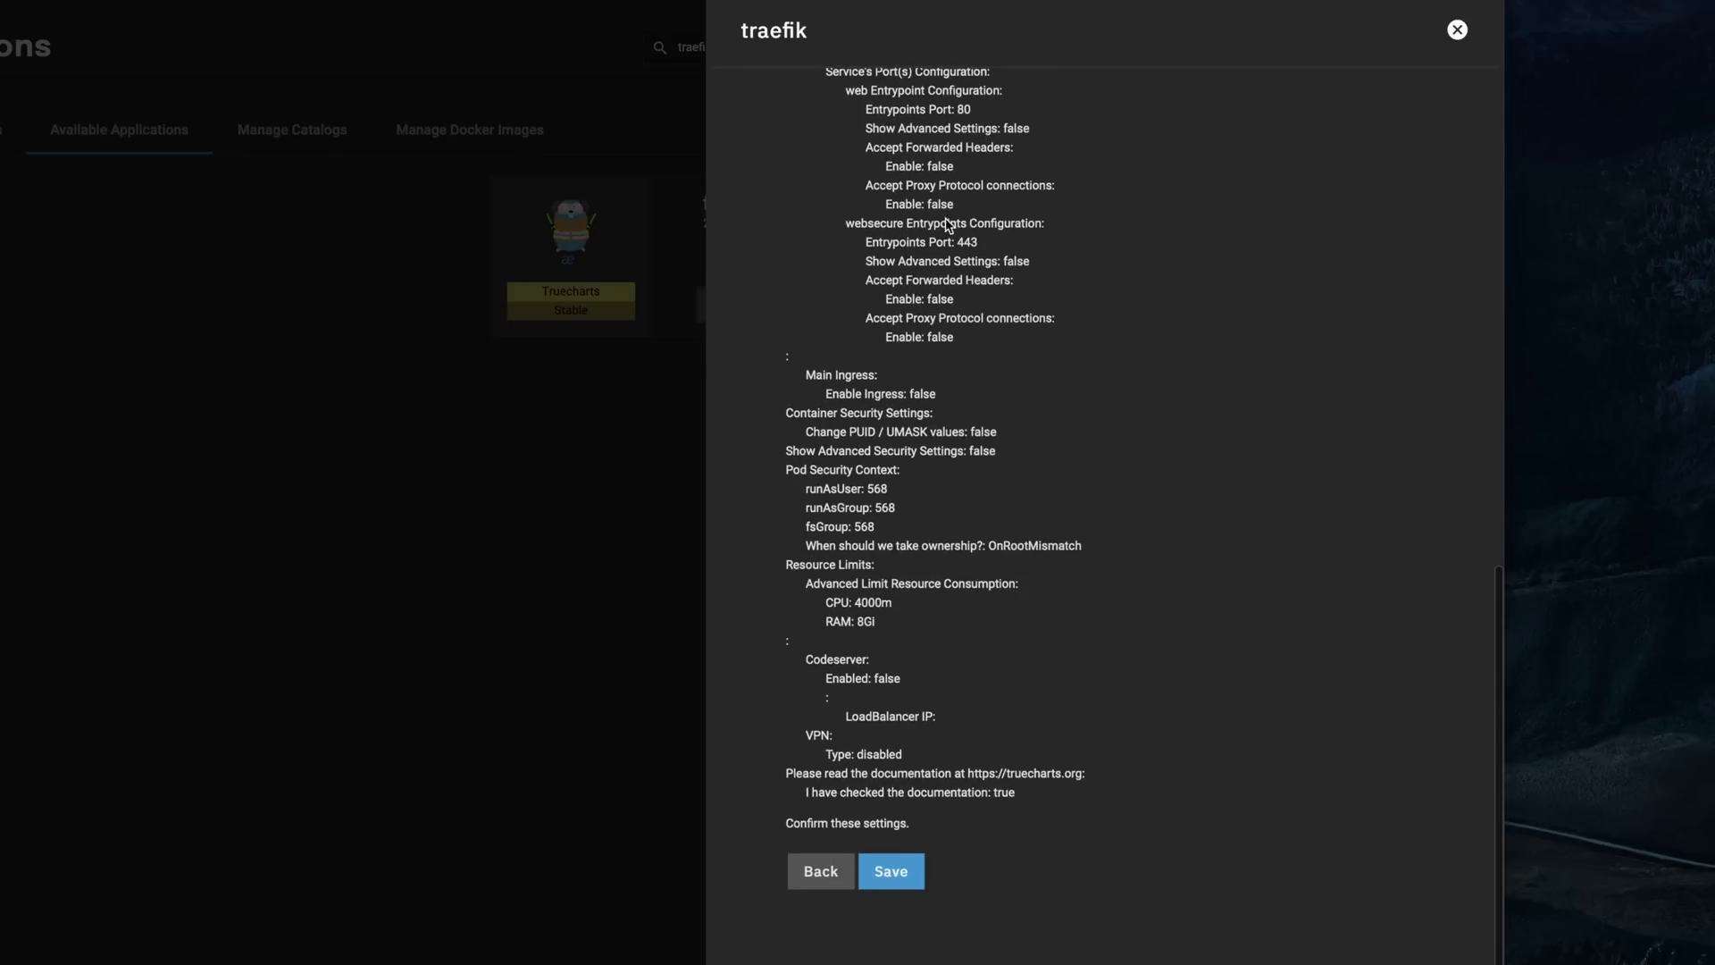
left_click(893, 873)
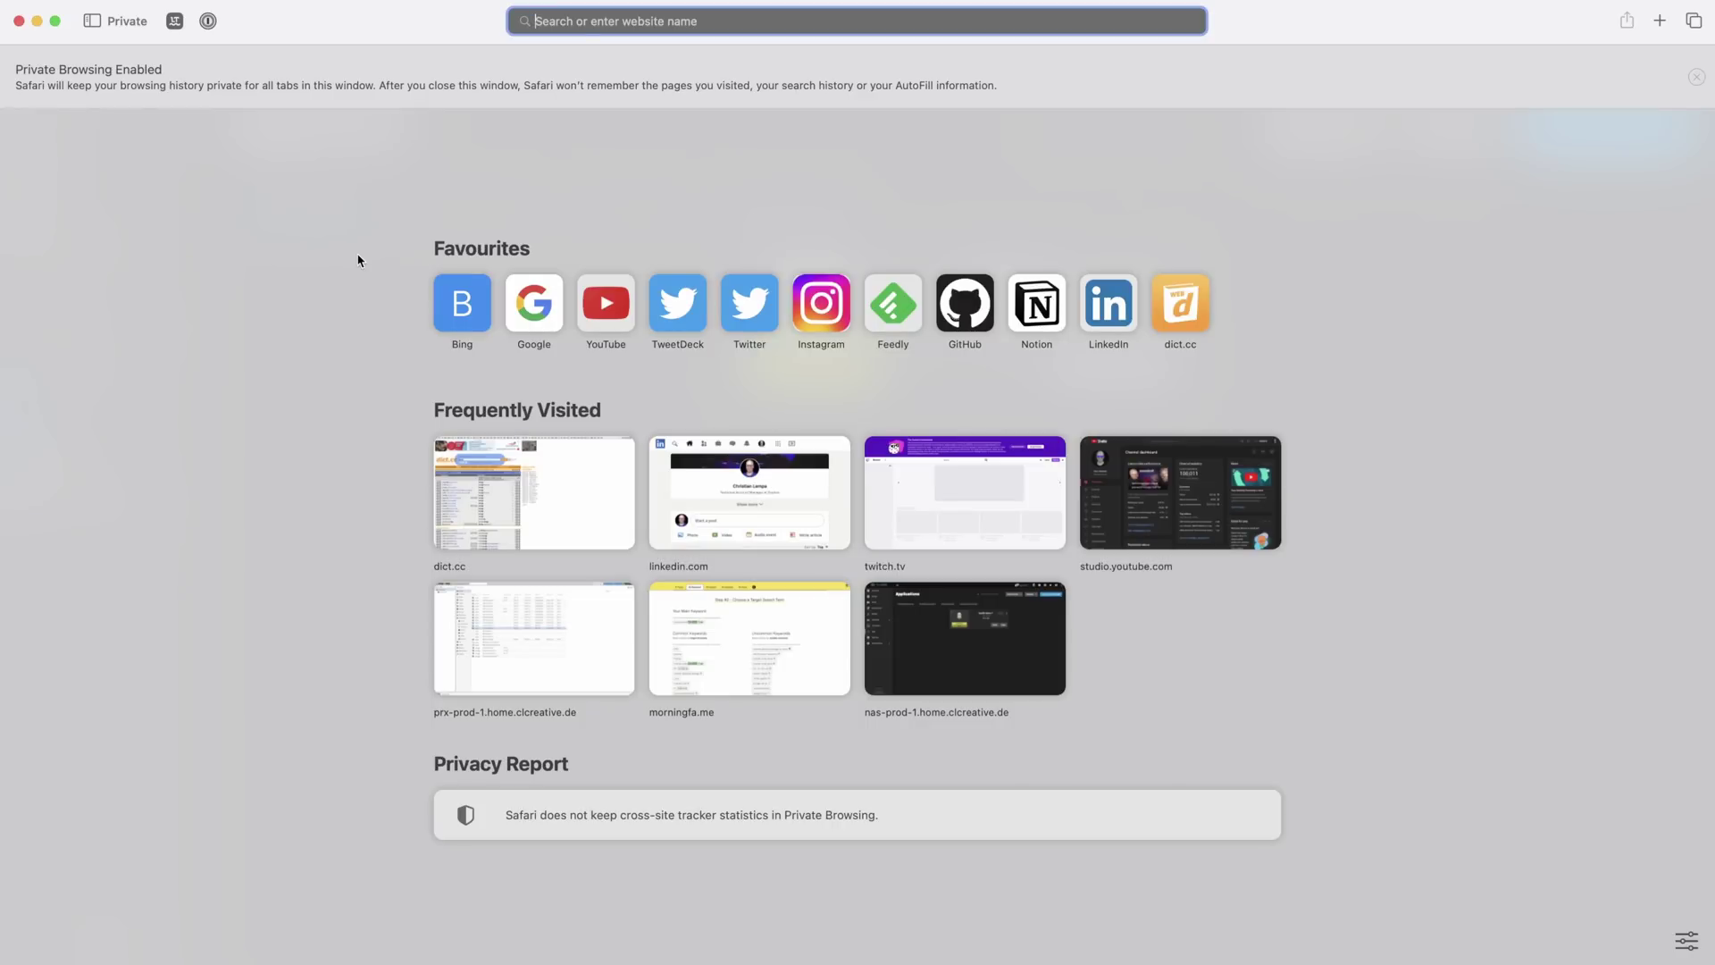
type("traefik")
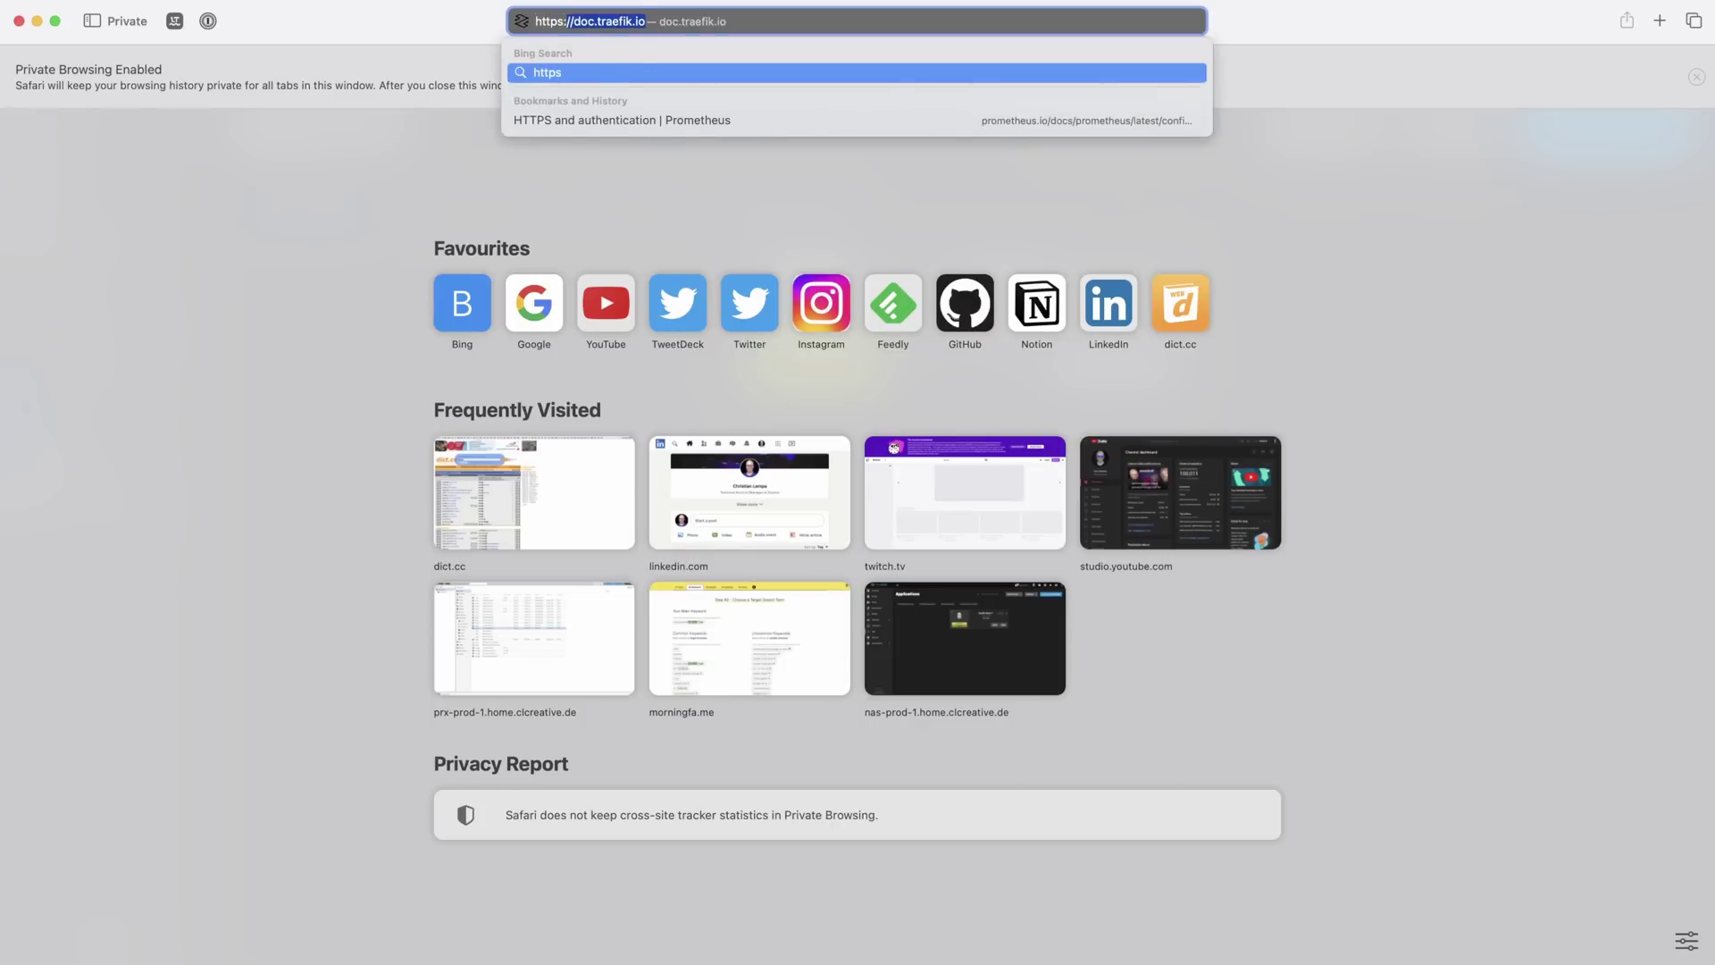
type("10.20")
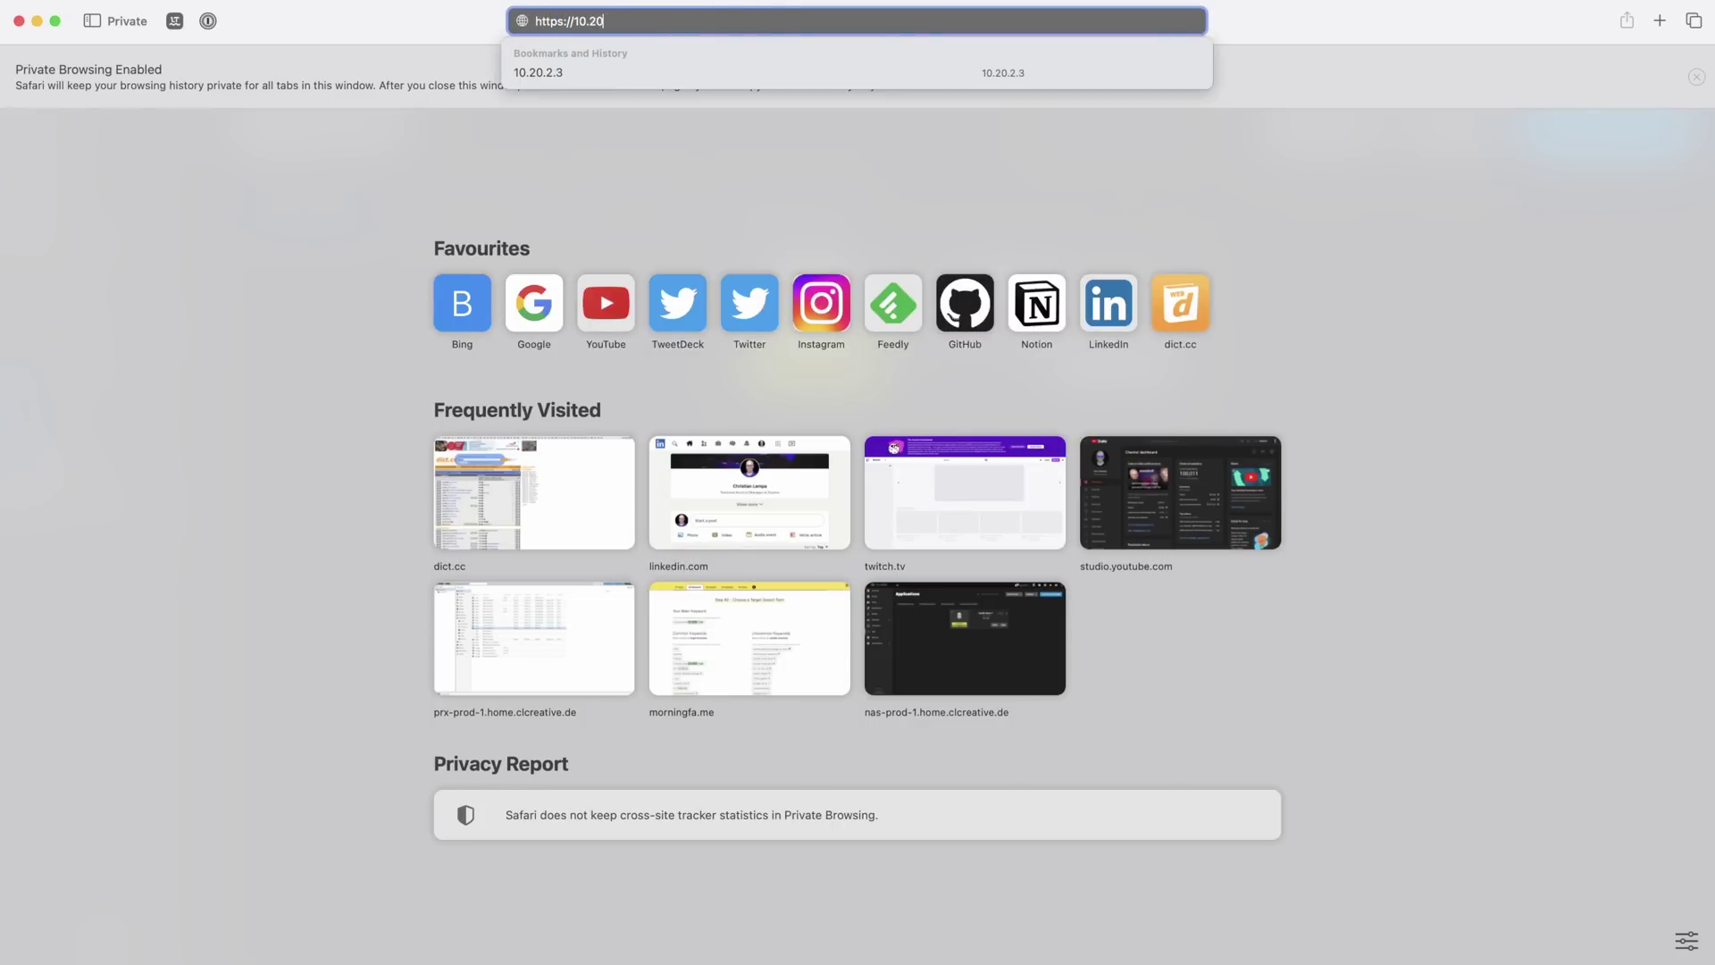
type(".3")
type("3")
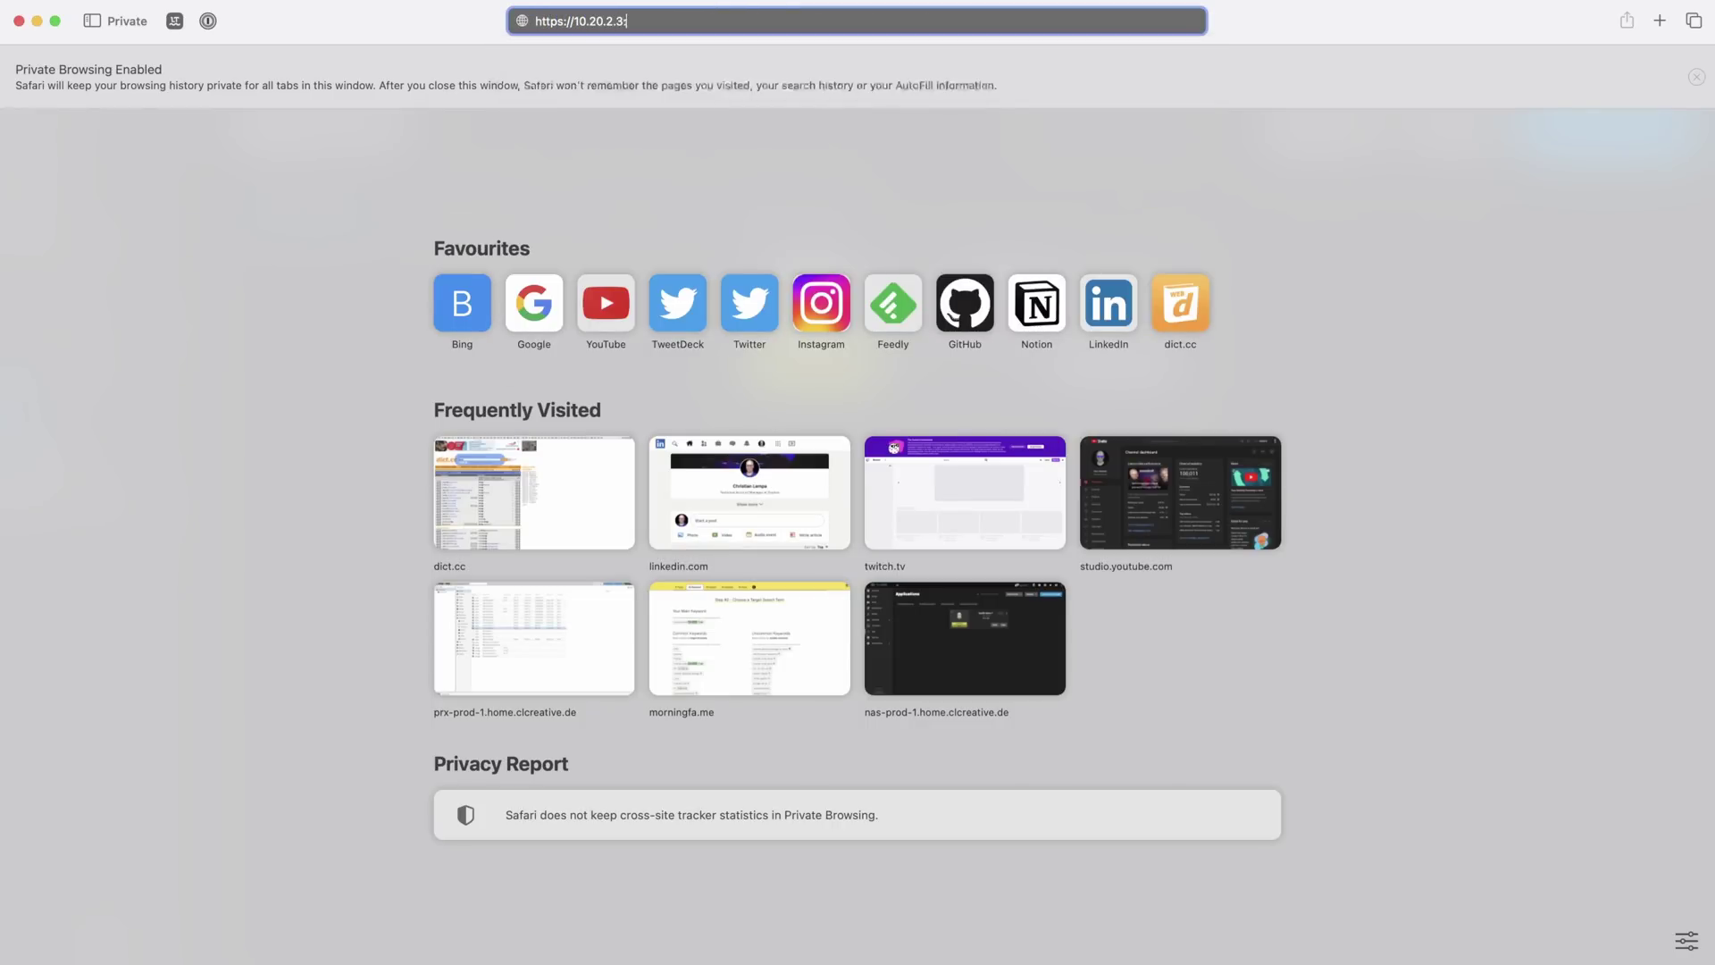
type(":443")
Load 10.20.2.3 in Safari and inspect the certificate behind its not-private warning
key("Return")
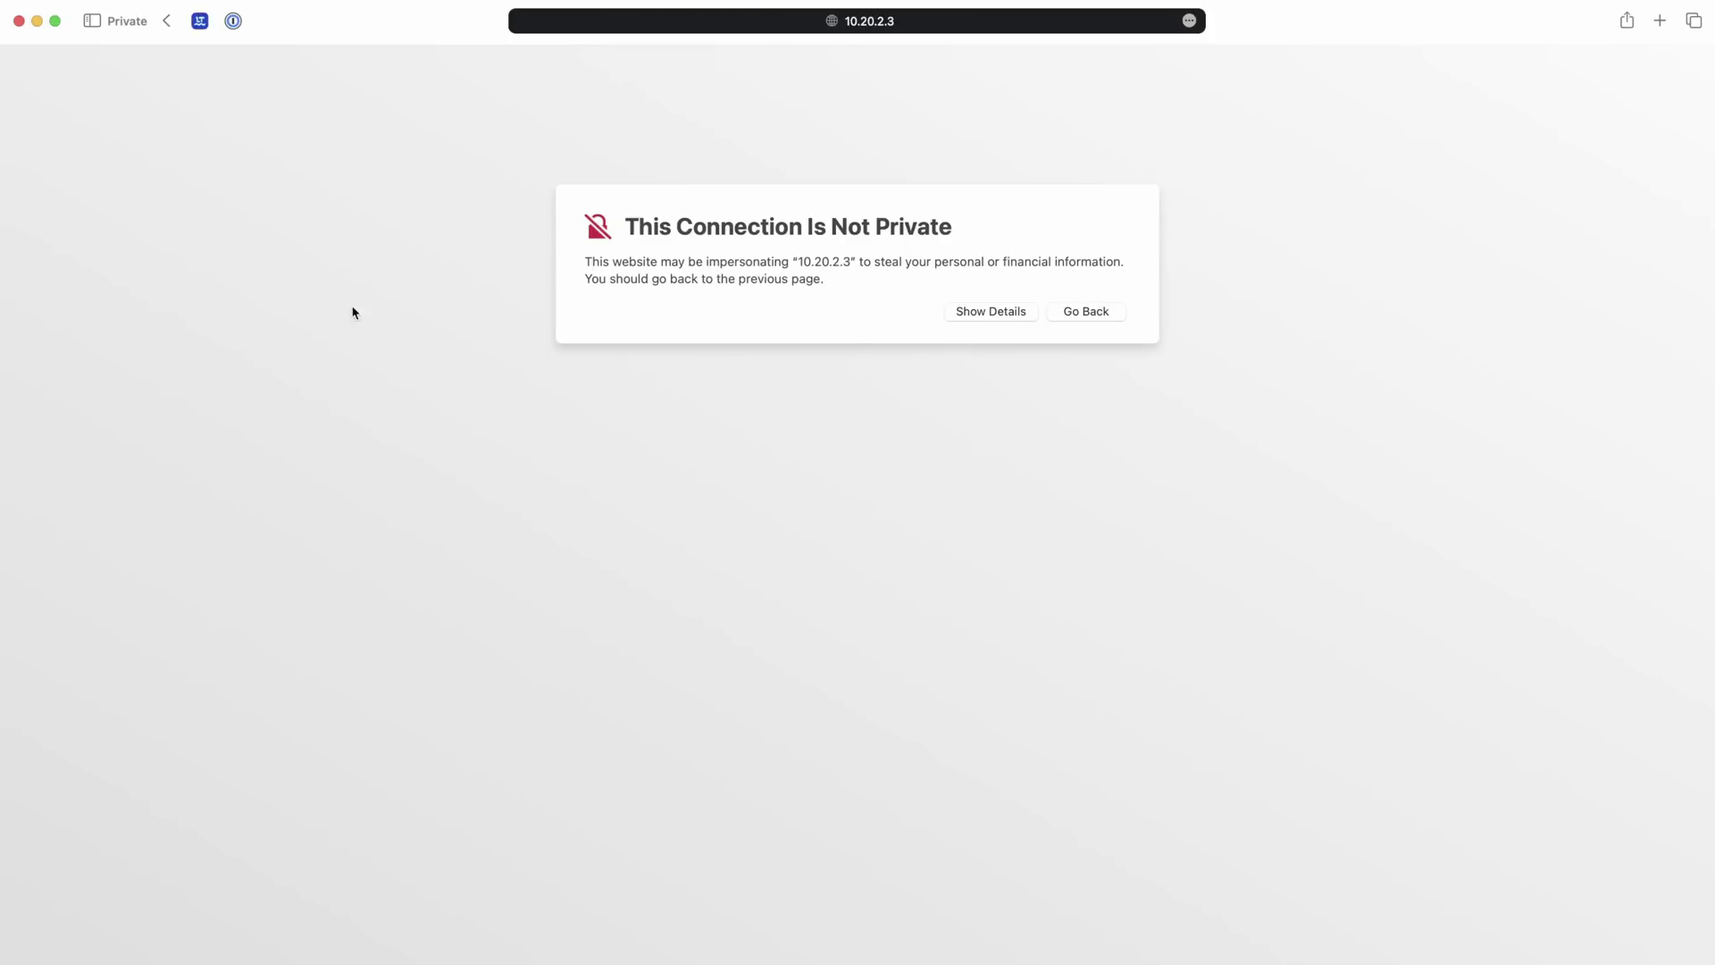
left_click(920, 22)
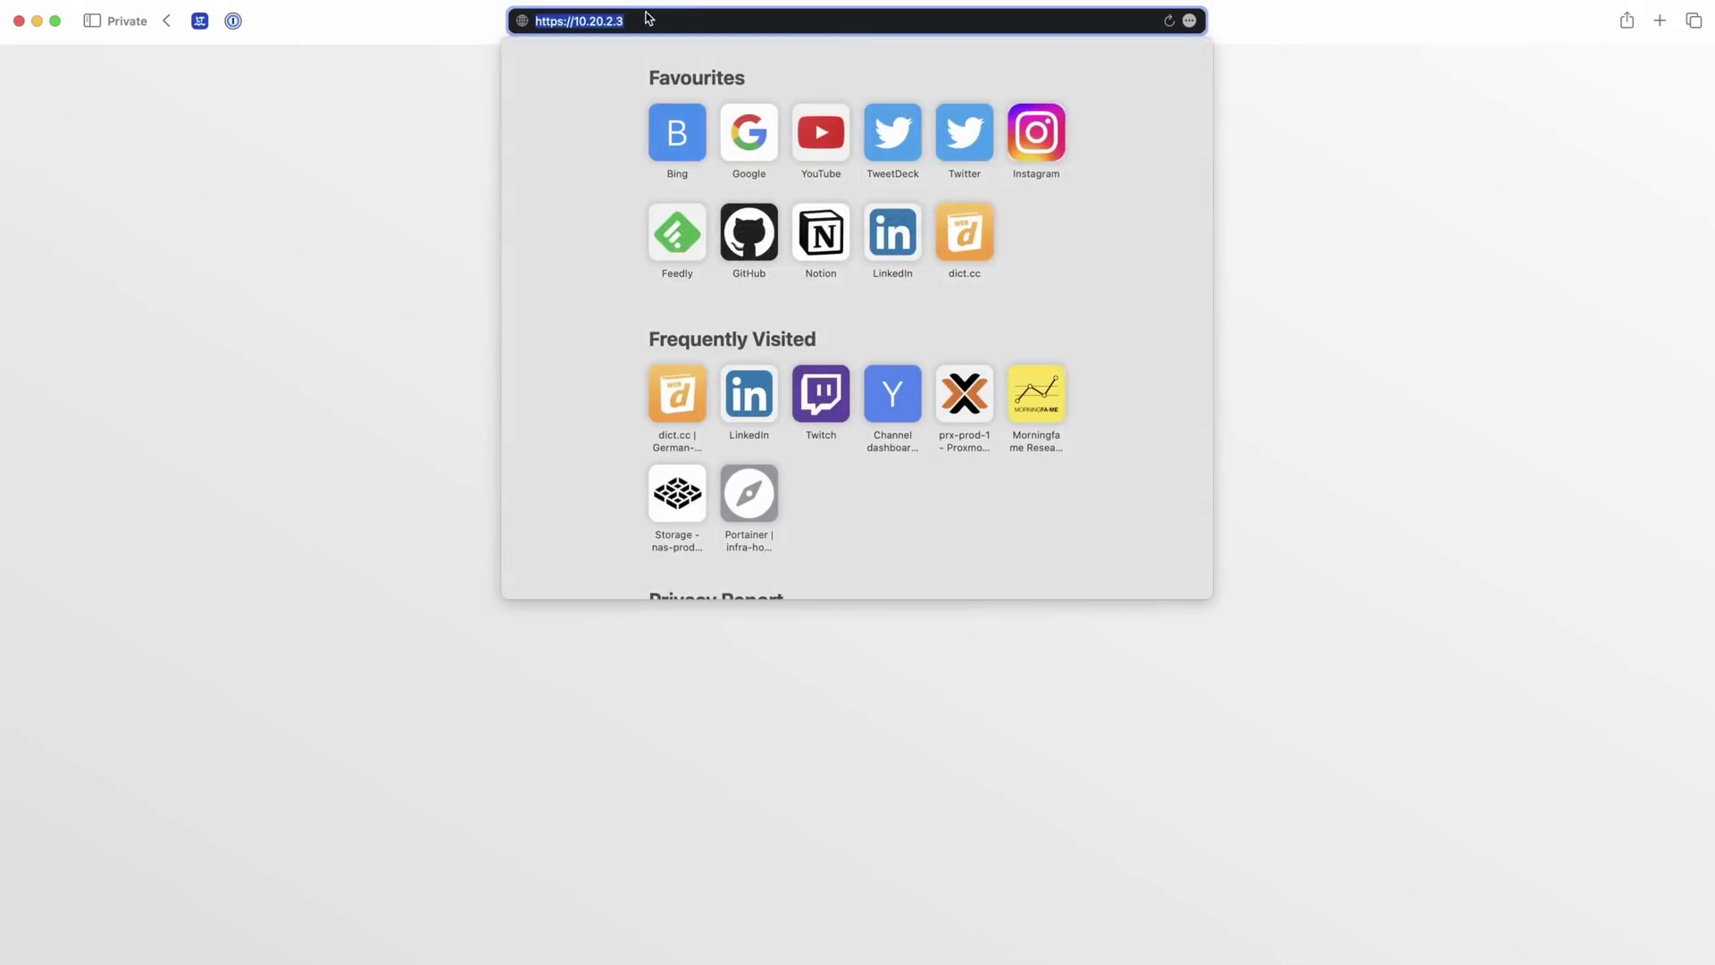
left_click(464, 136)
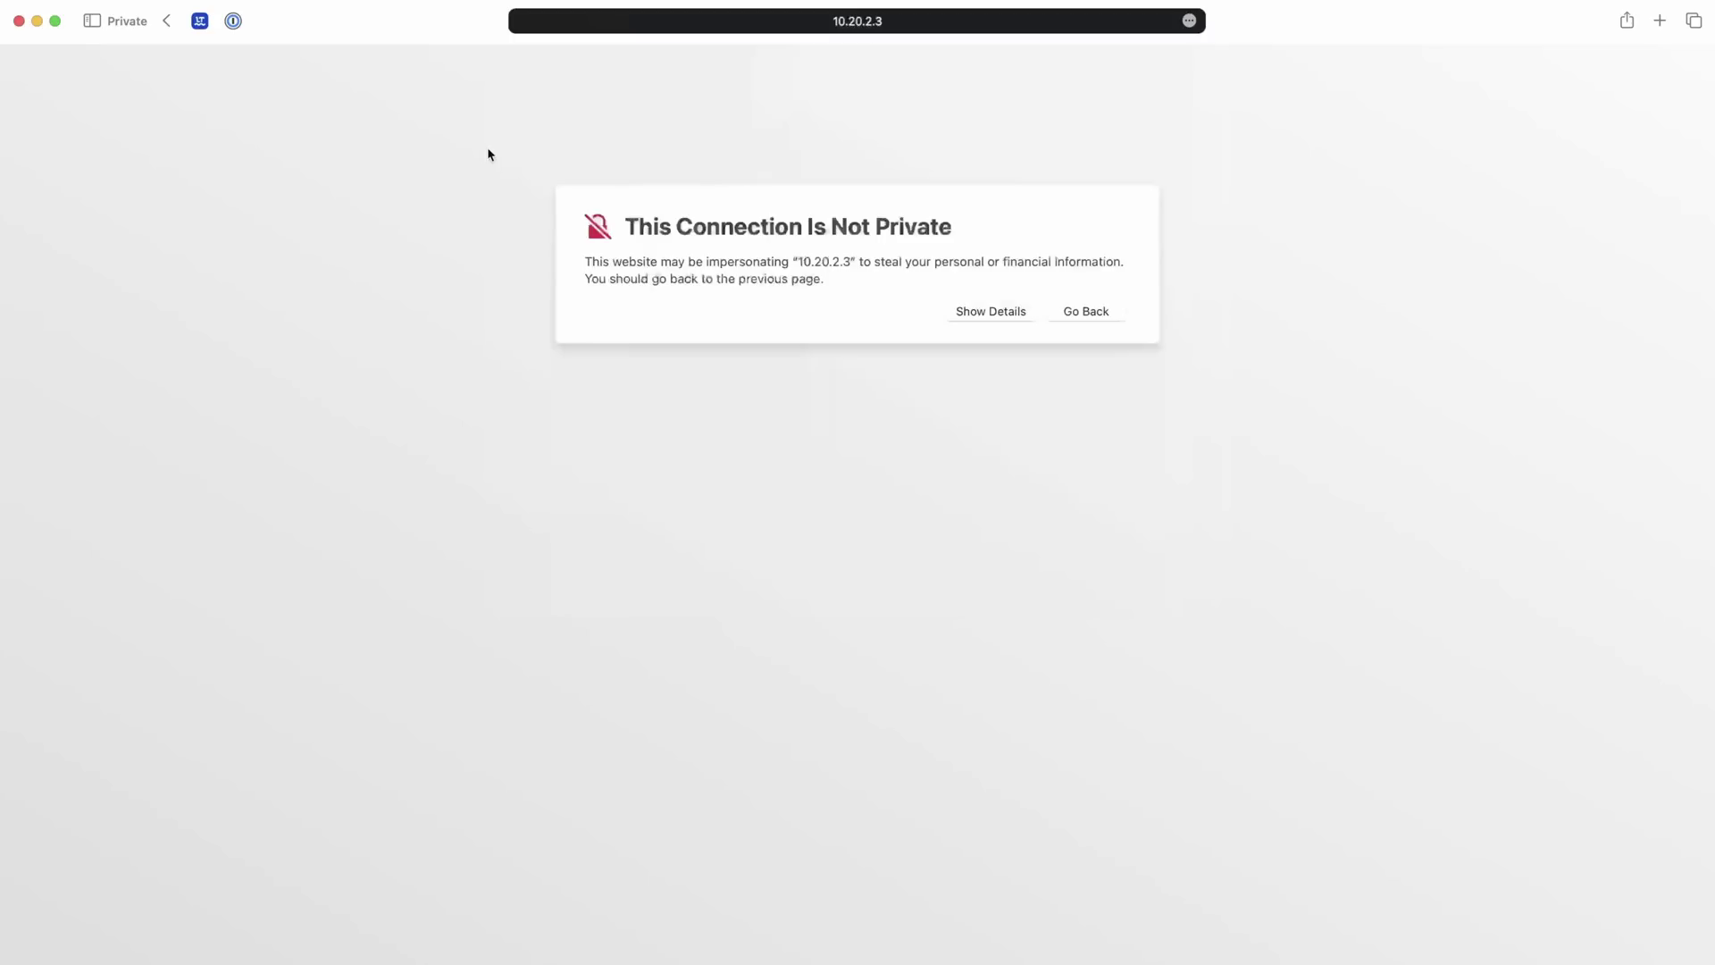
left_click(990, 312)
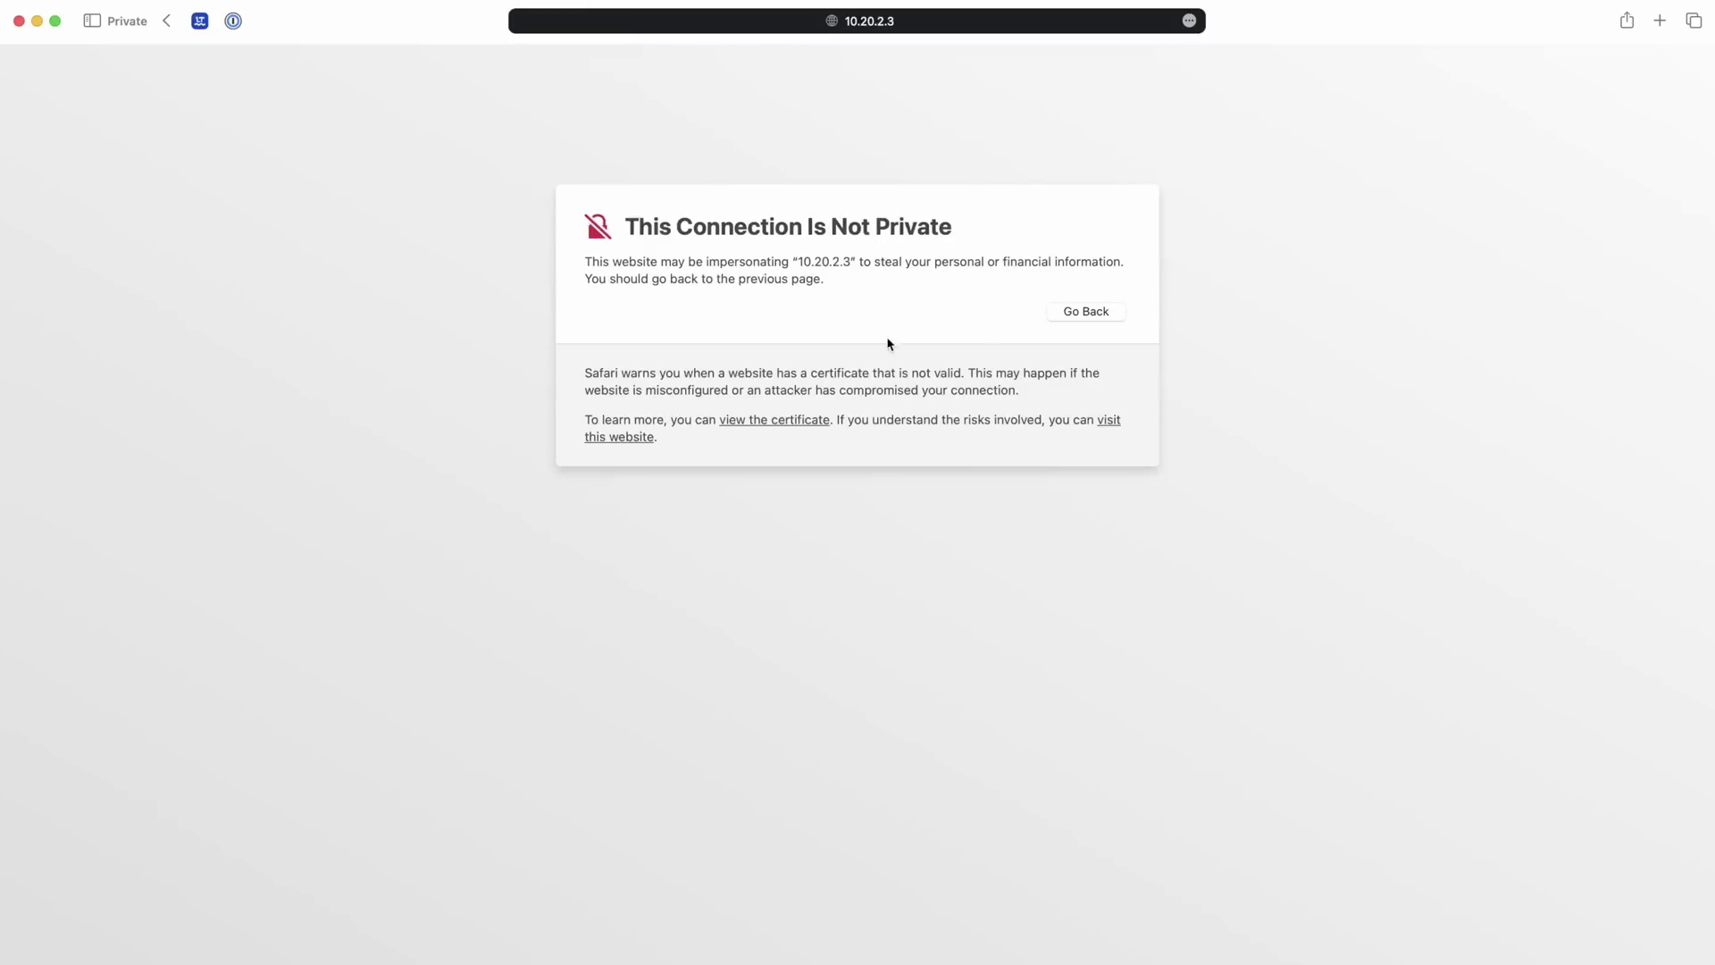
left_click(786, 423)
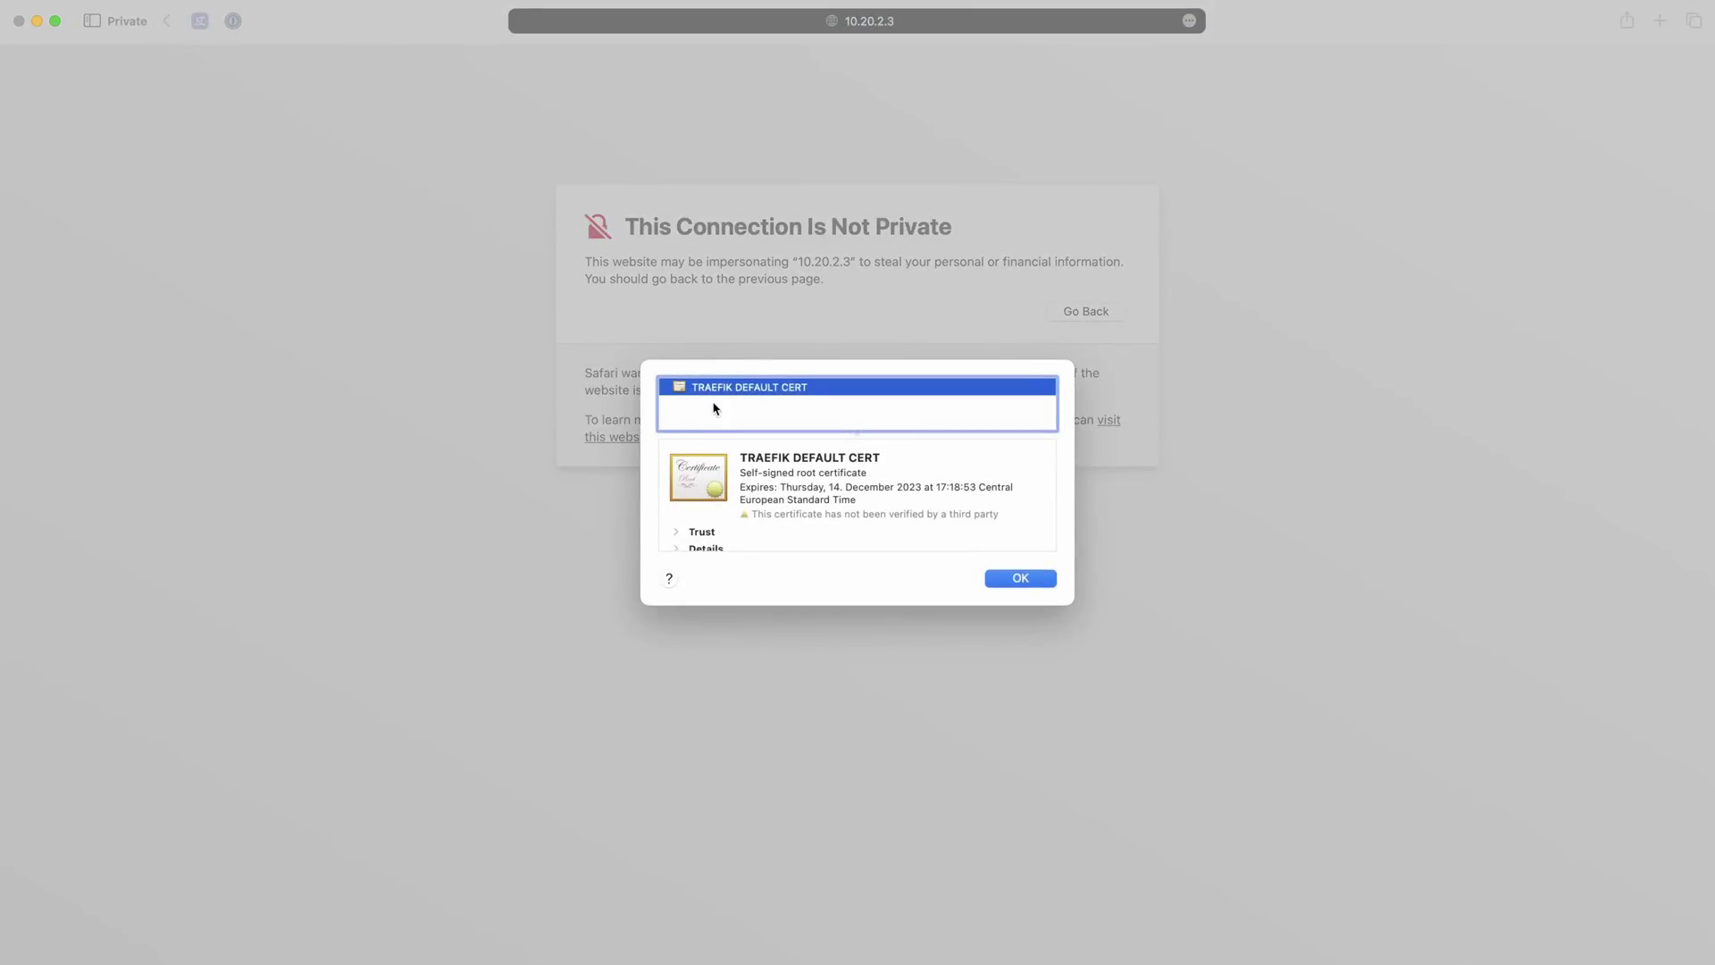
left_click(1004, 579)
Load testtest.nas-prod-1.home.clcreative.de, then testtest2.nas-prod-1.home.clcreative.de
left_click(927, 23)
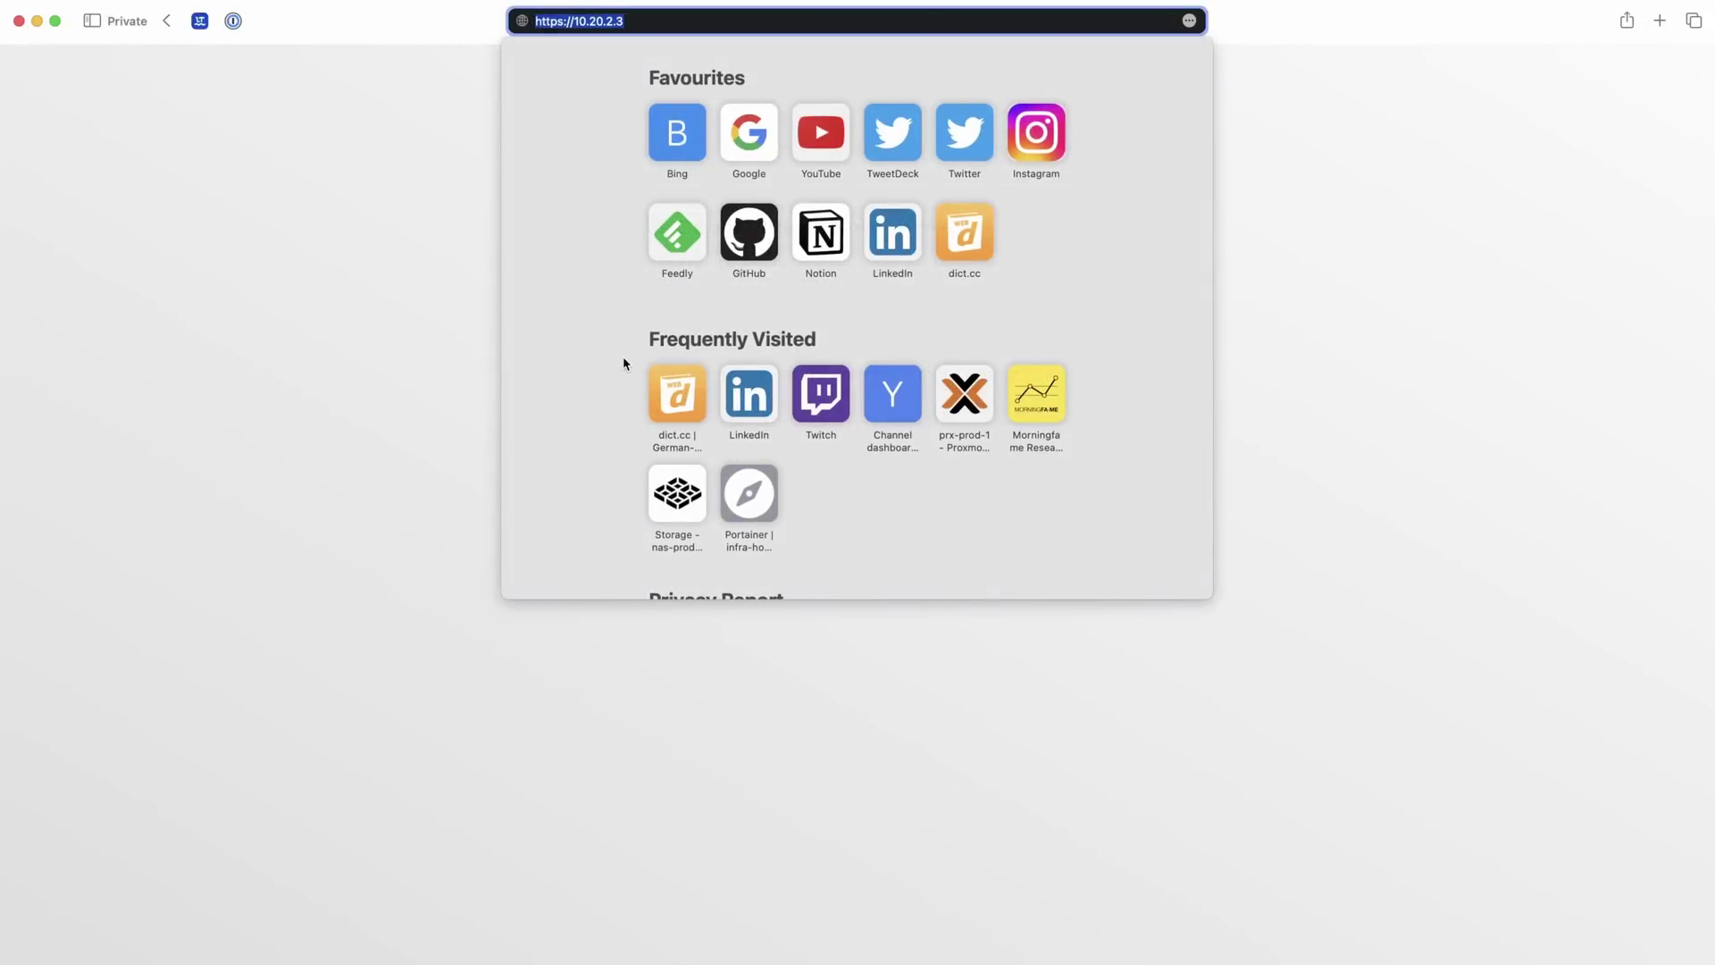
type("https://testtest.nas-prod-1")
type(".home.clcreative.de")
key("Return")
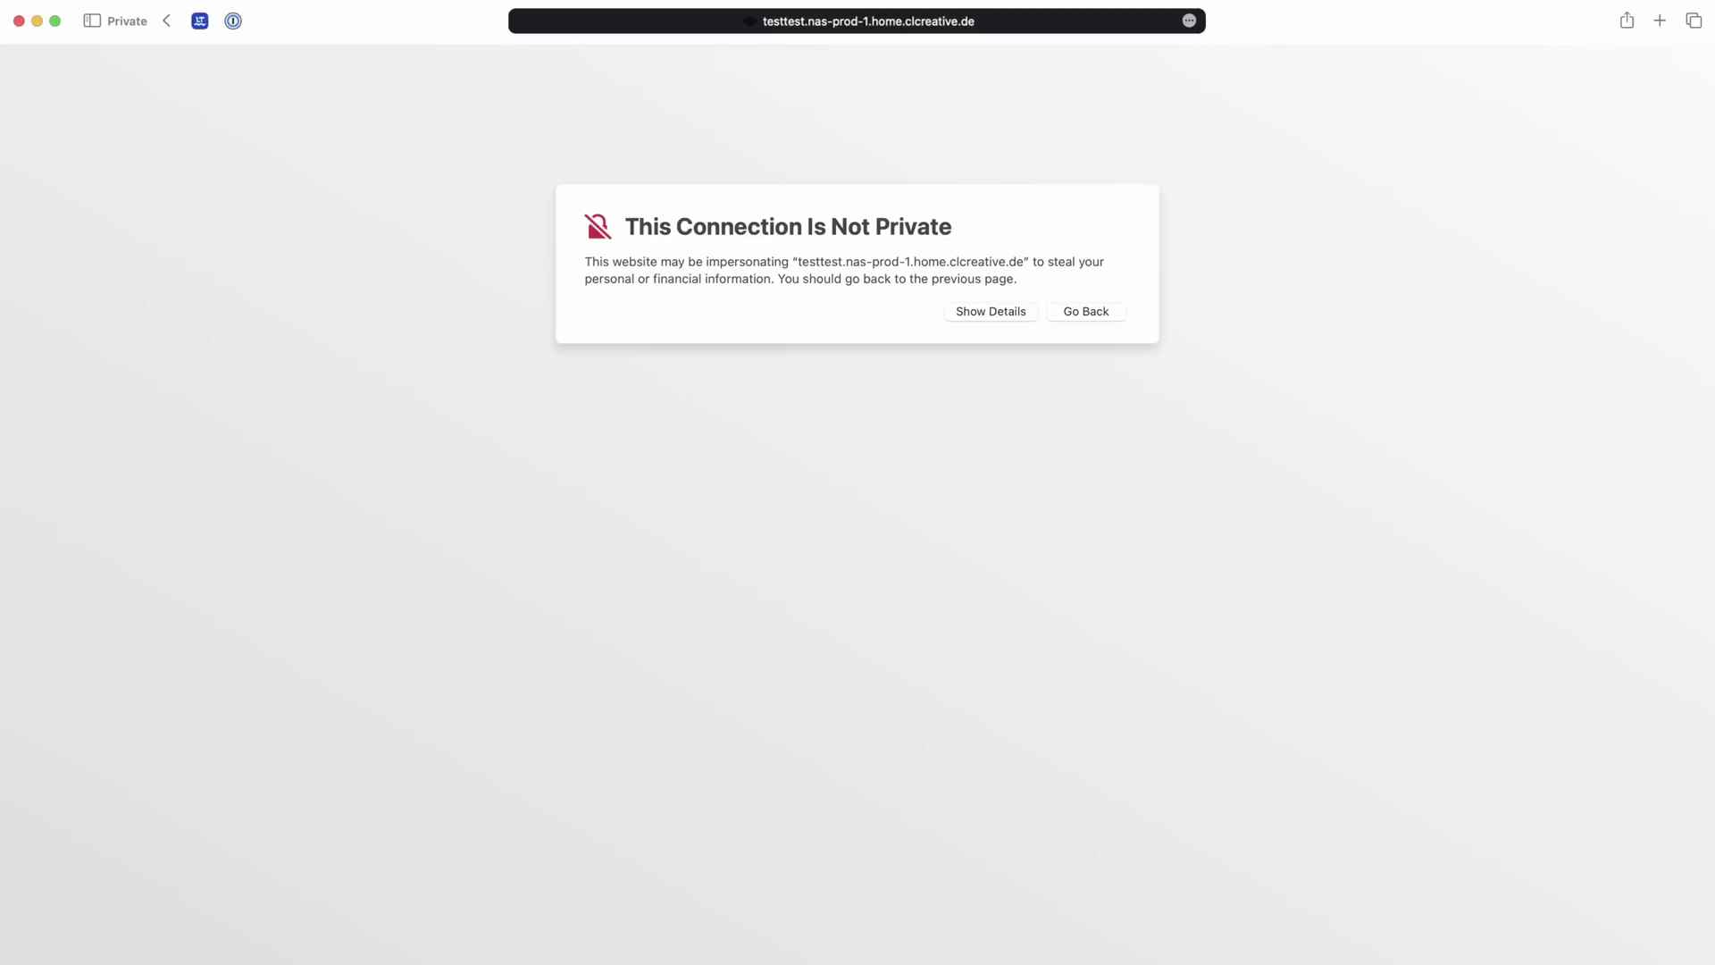
left_click(781, 27)
left_click(591, 22)
type("2")
key("Return")
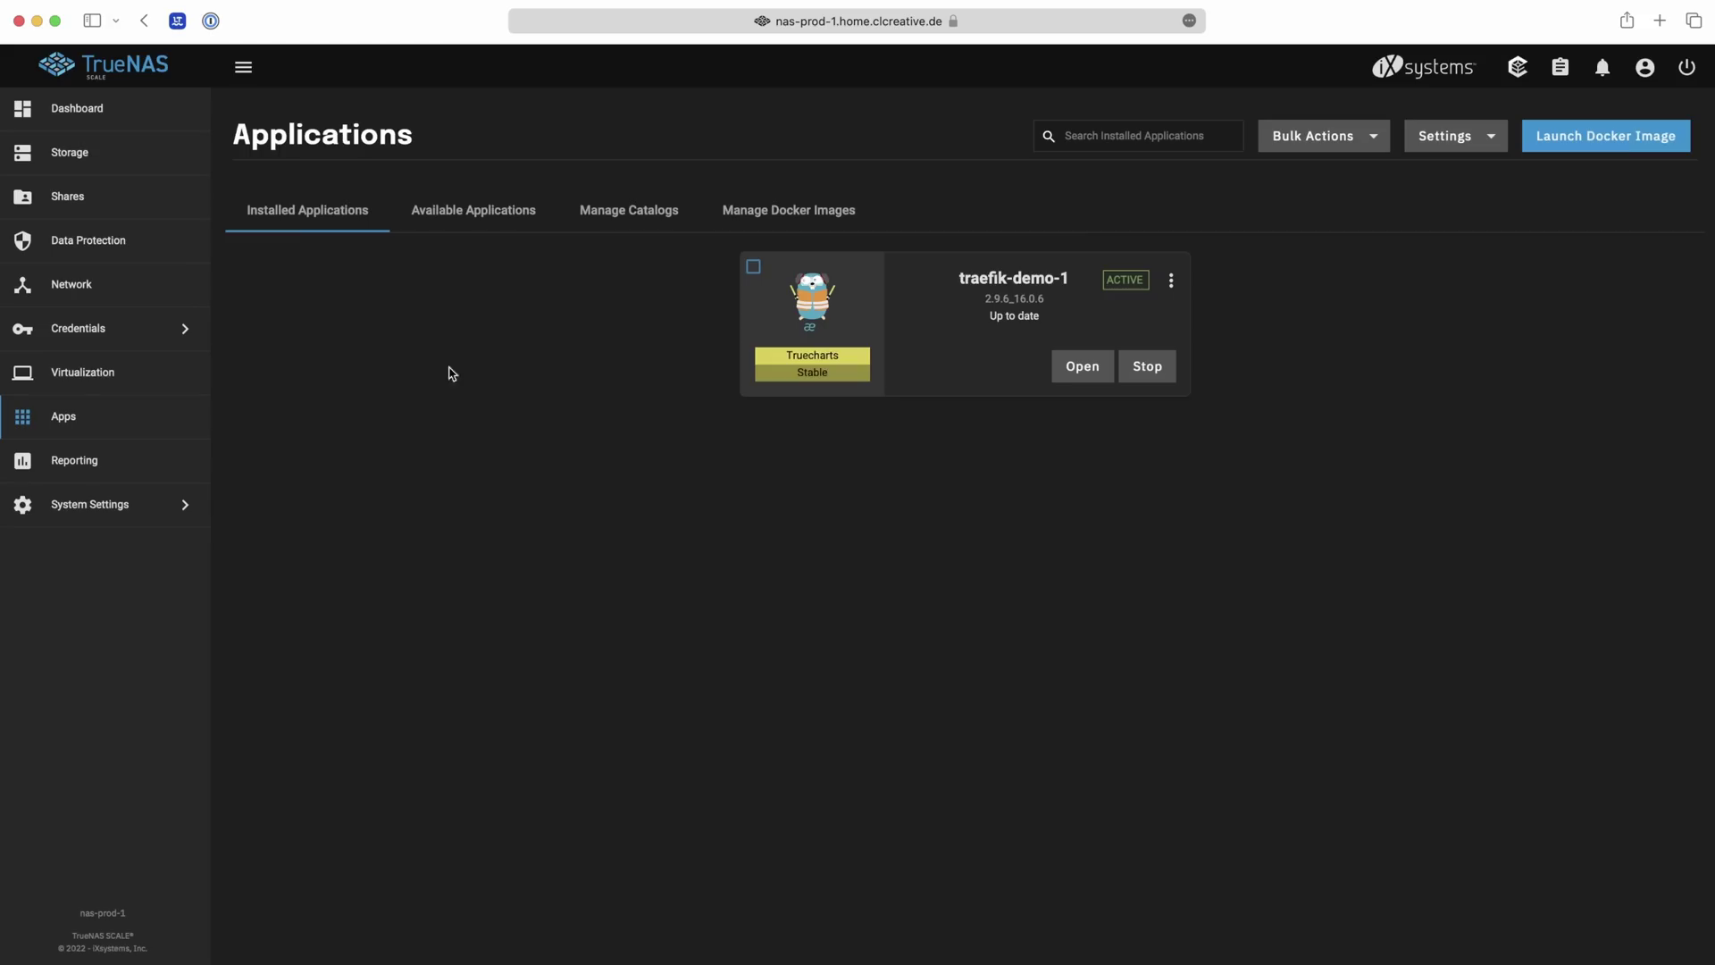
Search the available applications for home-assistant and start installing the Truecharts chart
left_click(543, 220)
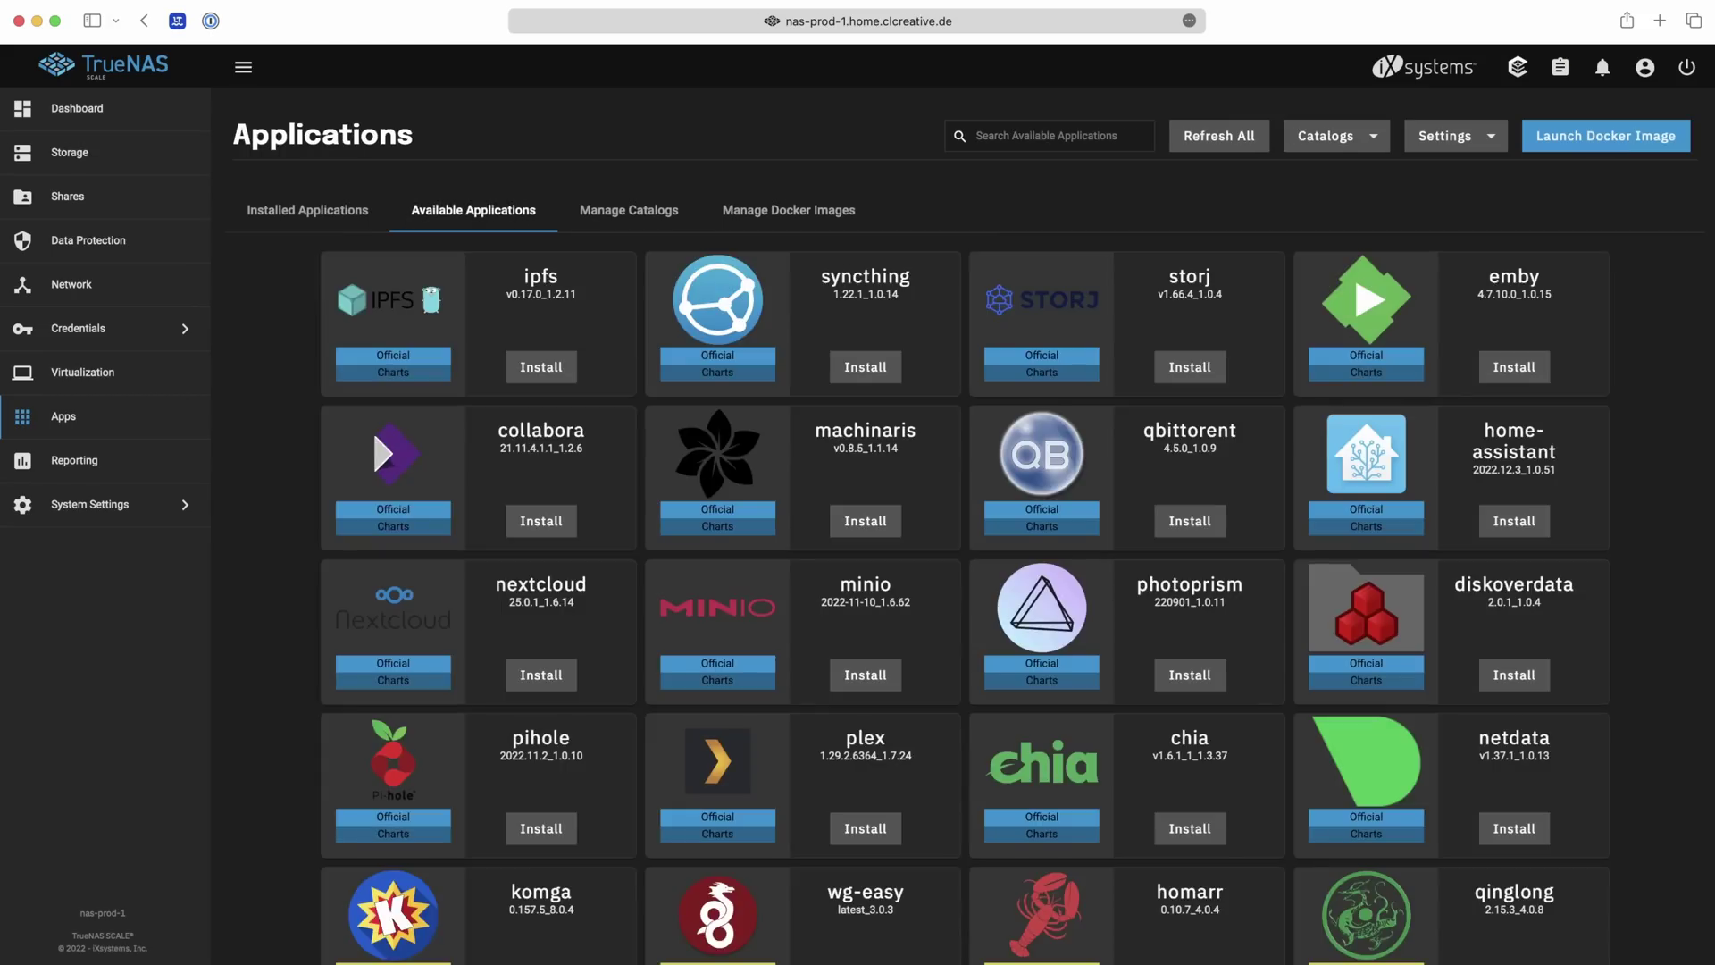
scroll(1127, 460, "down", 10)
scroll(1130, 451, "up", 10)
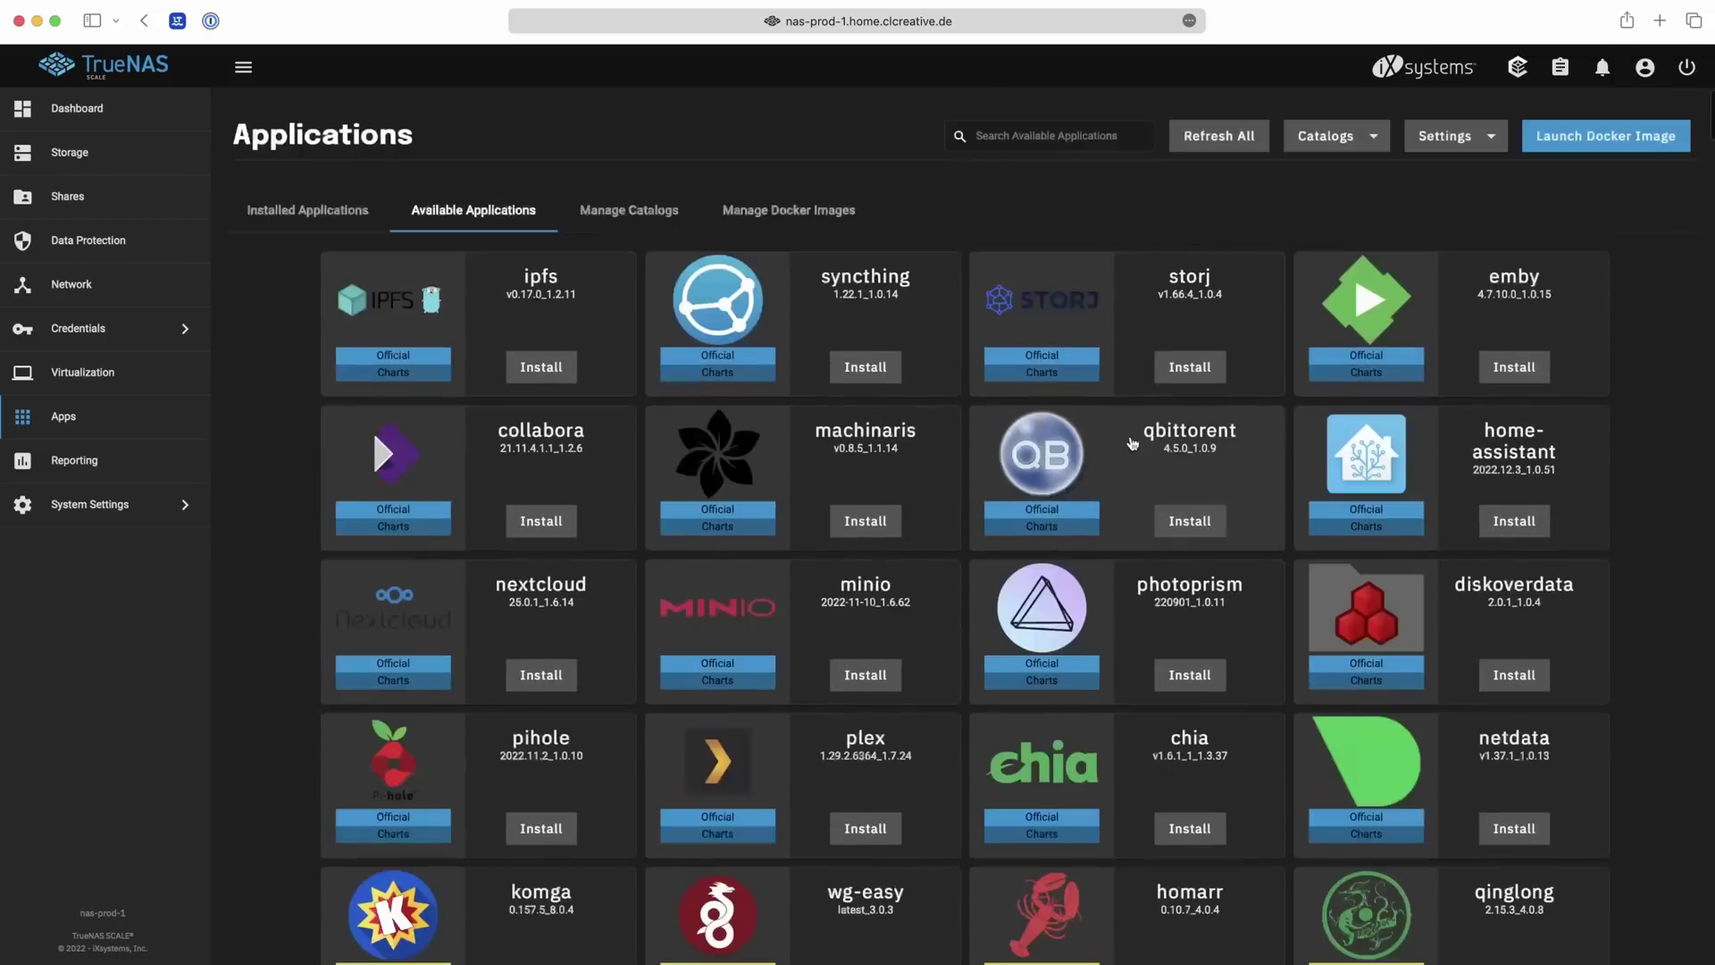
left_click(1026, 135)
type("hom")
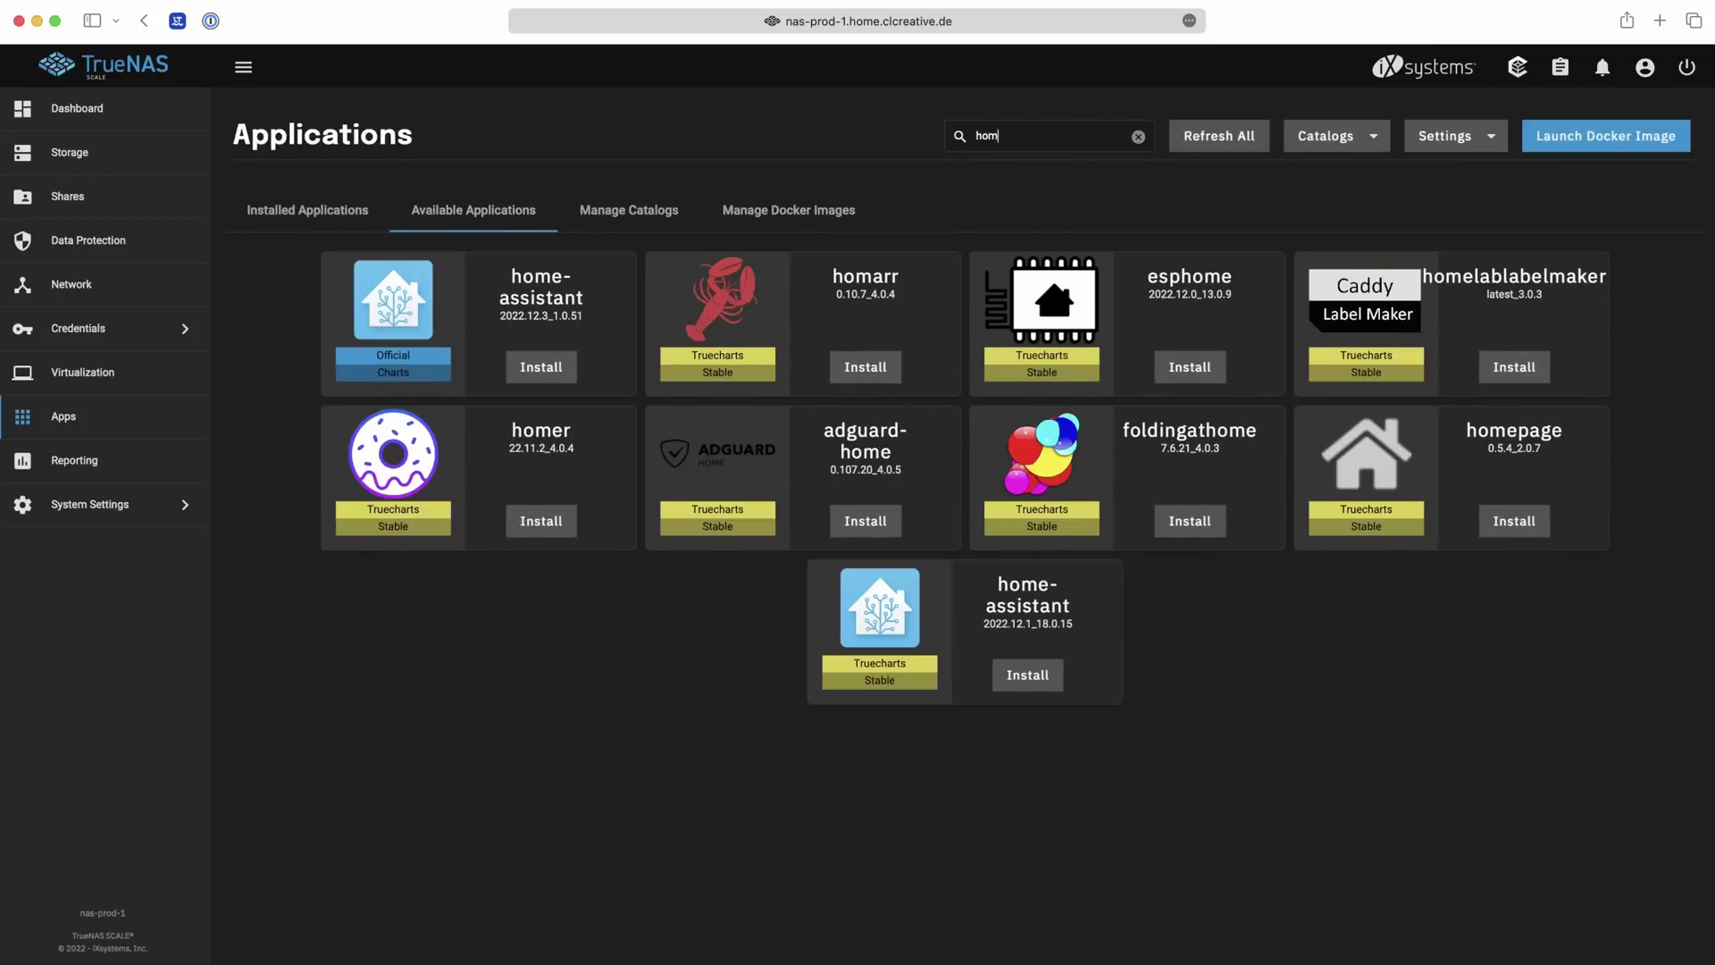
type("eas")
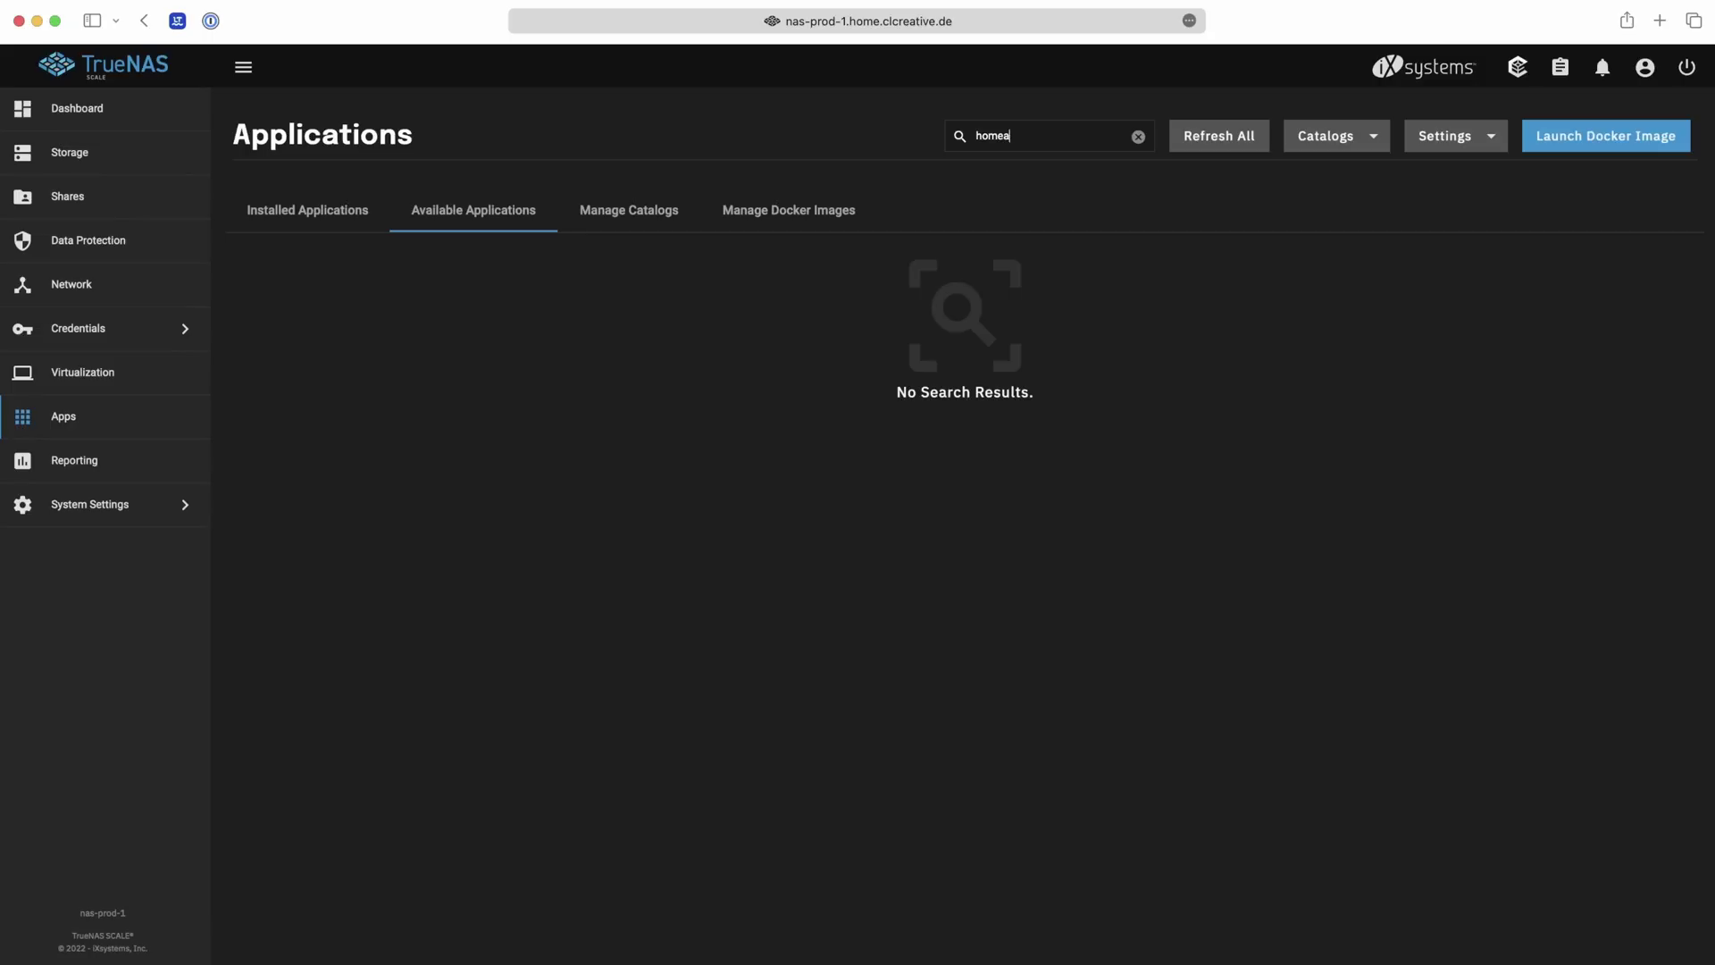
key("BackSpace")
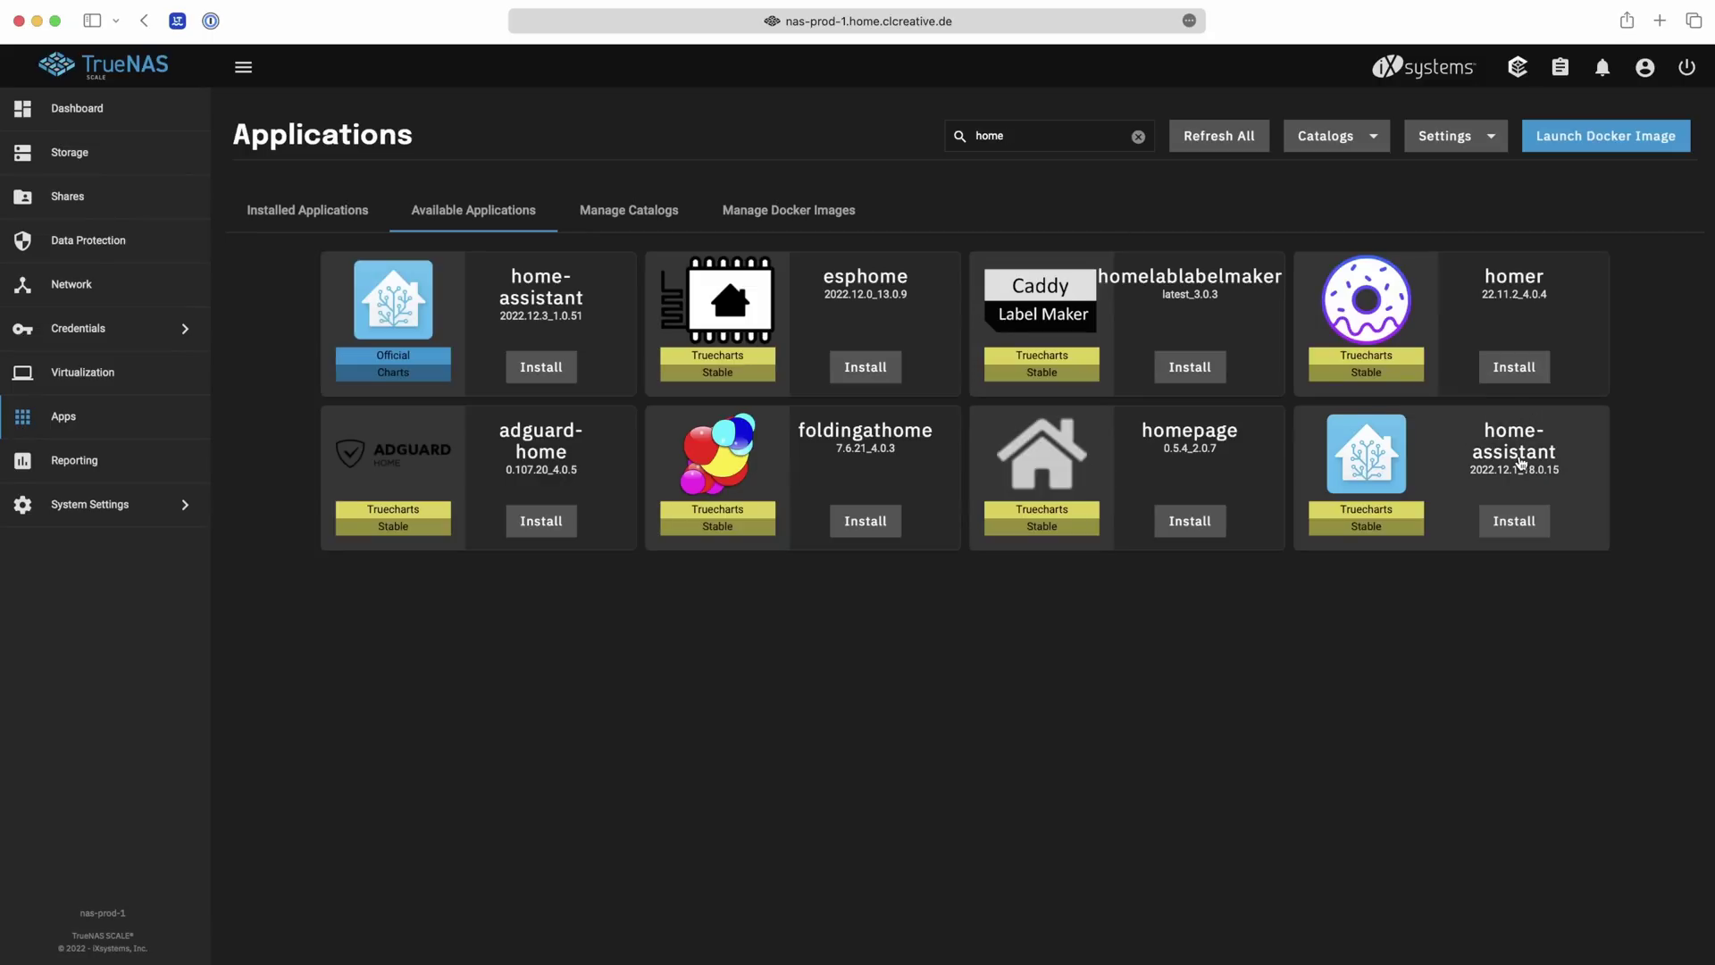
type("-")
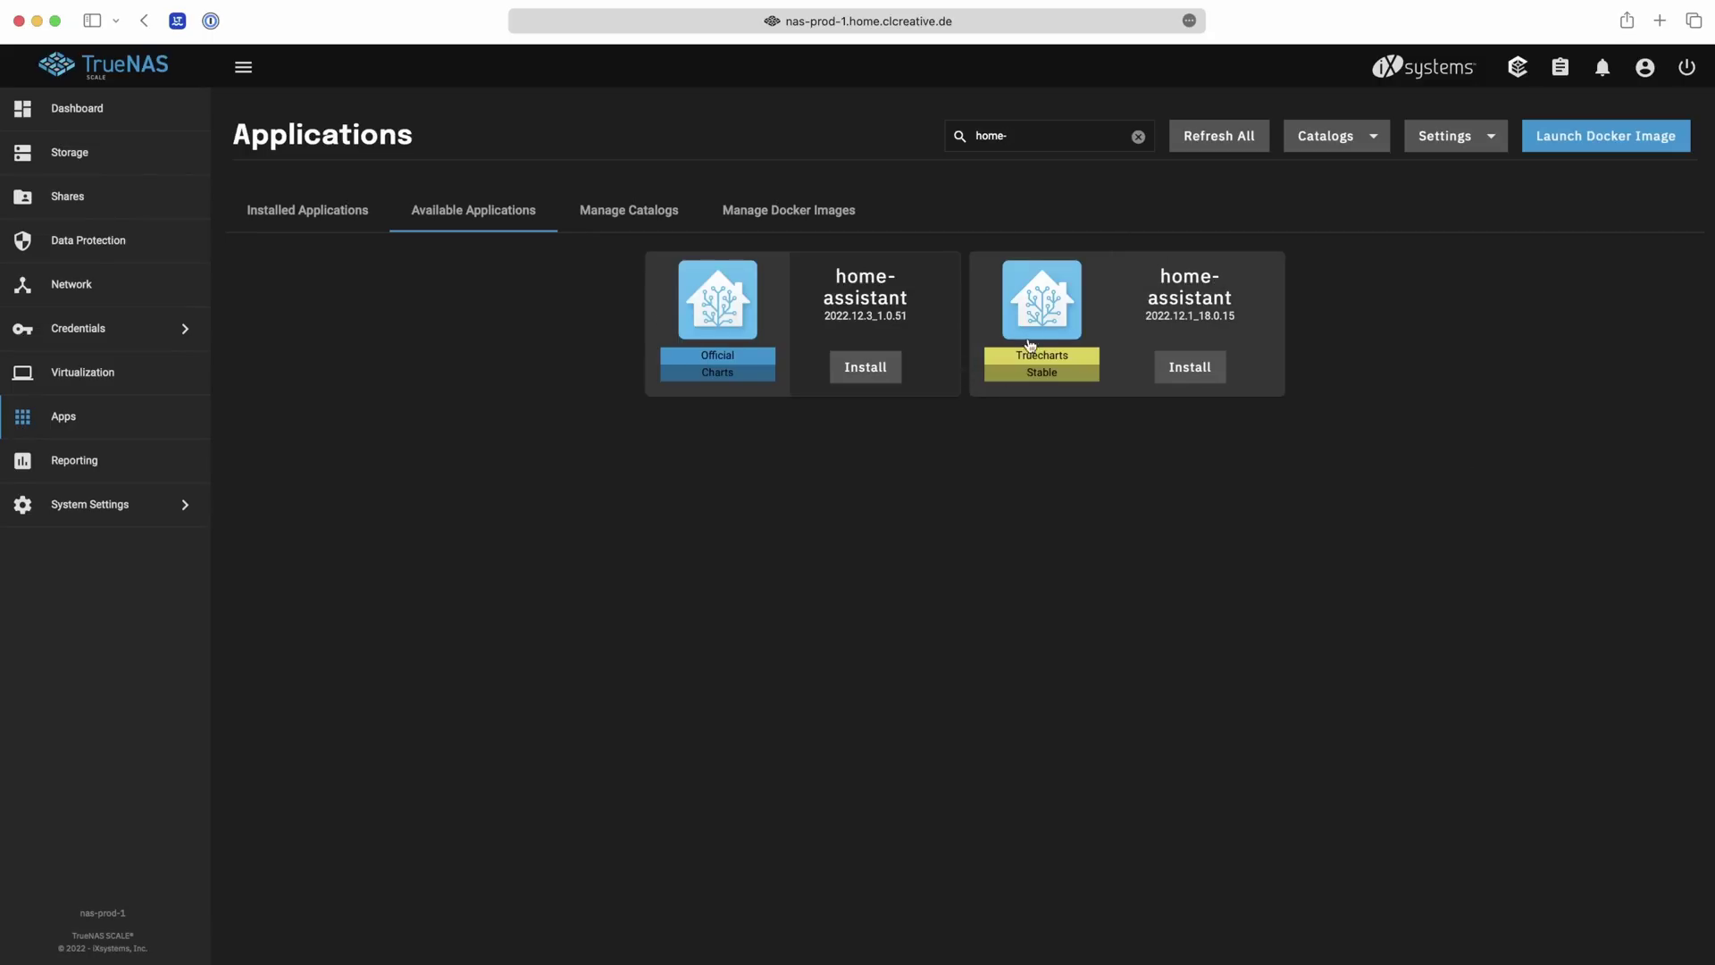
left_click(1196, 373)
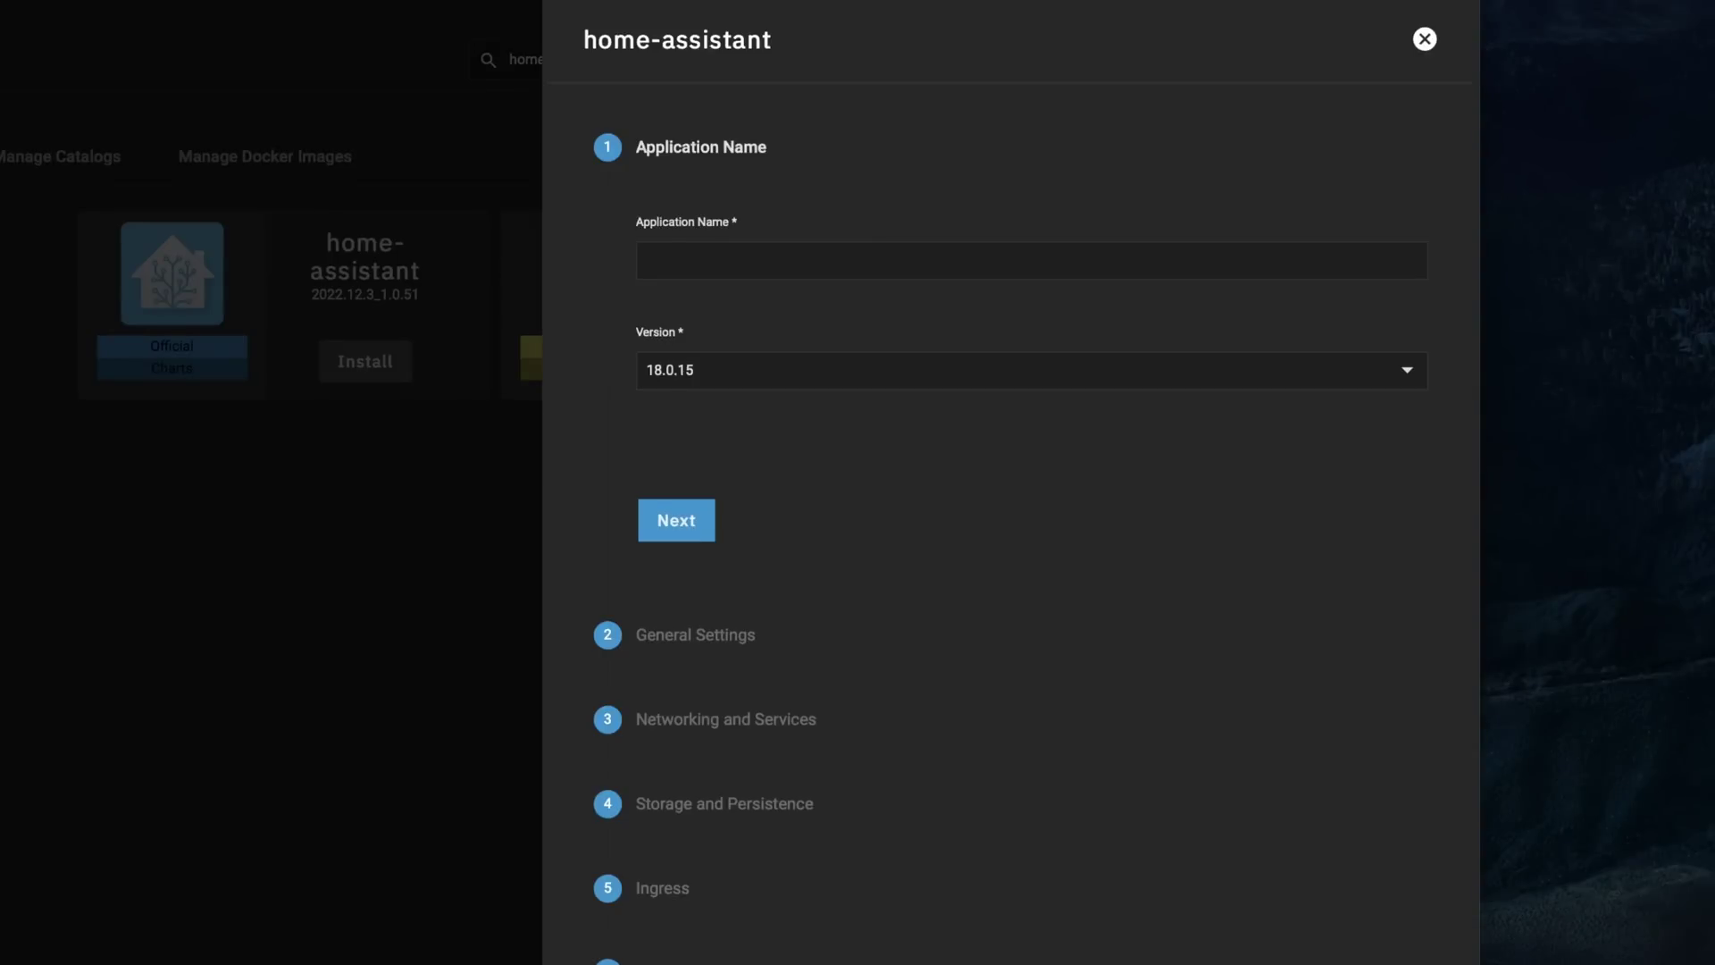
Name the app 'homeassistant-demo-1' and move on to networking and services
left_click(865, 249)
type("home")
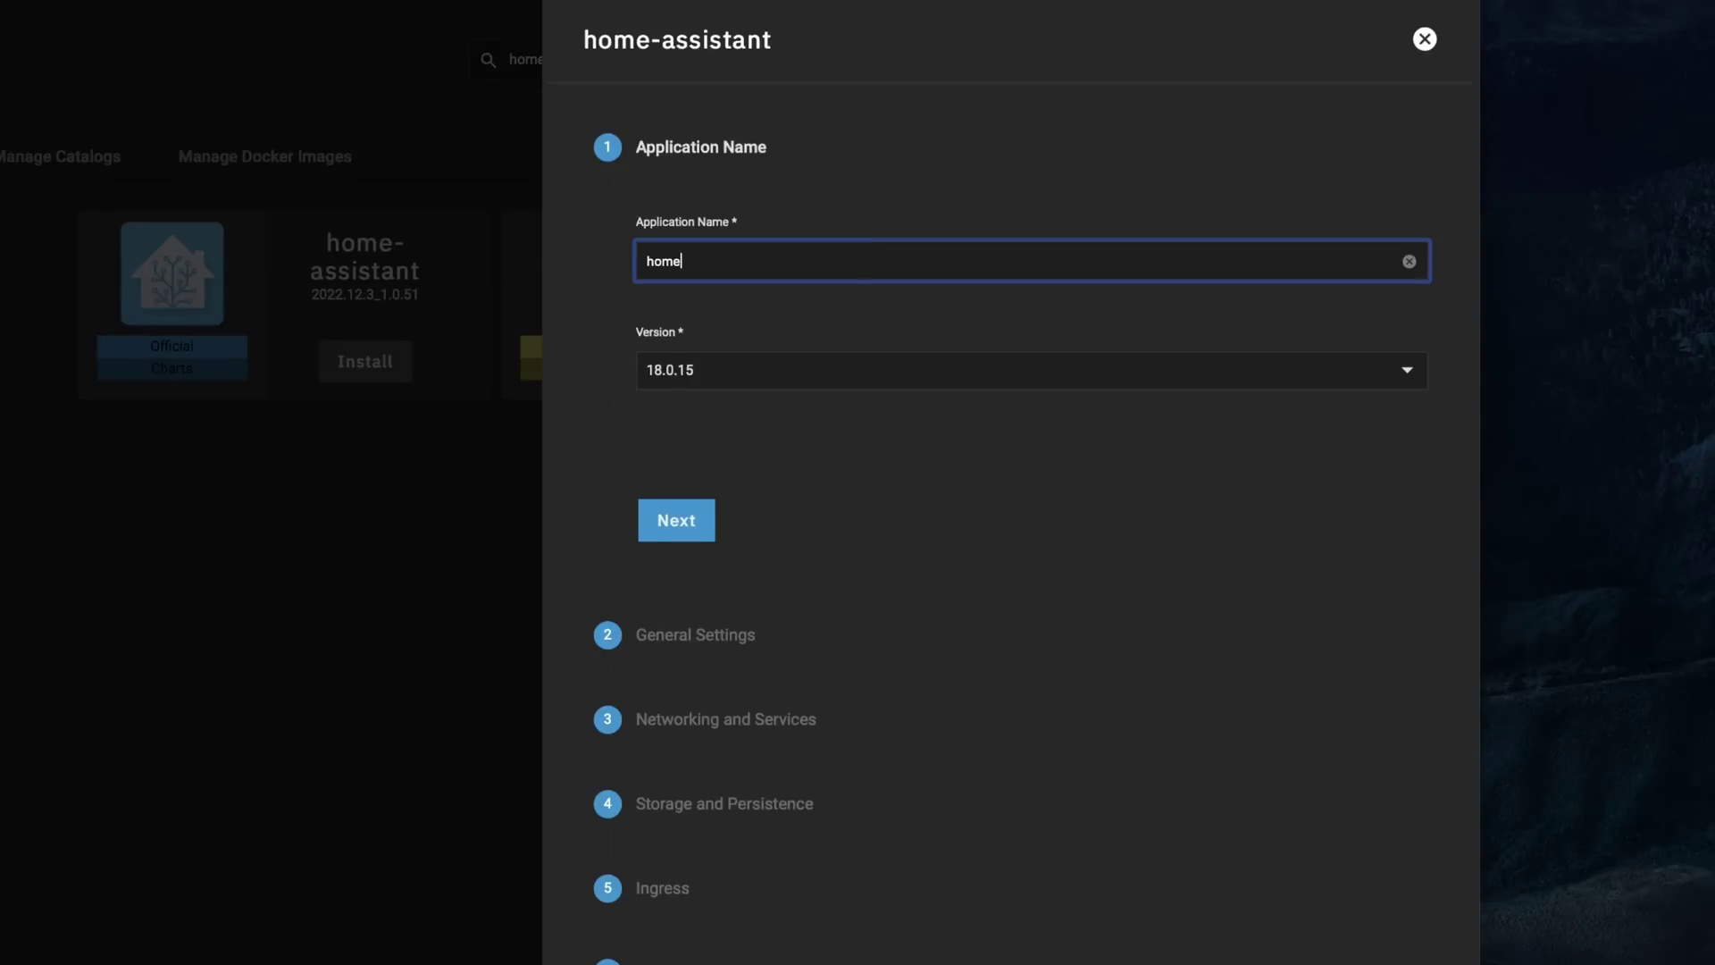
type("assistant-demo-1")
left_click(688, 530)
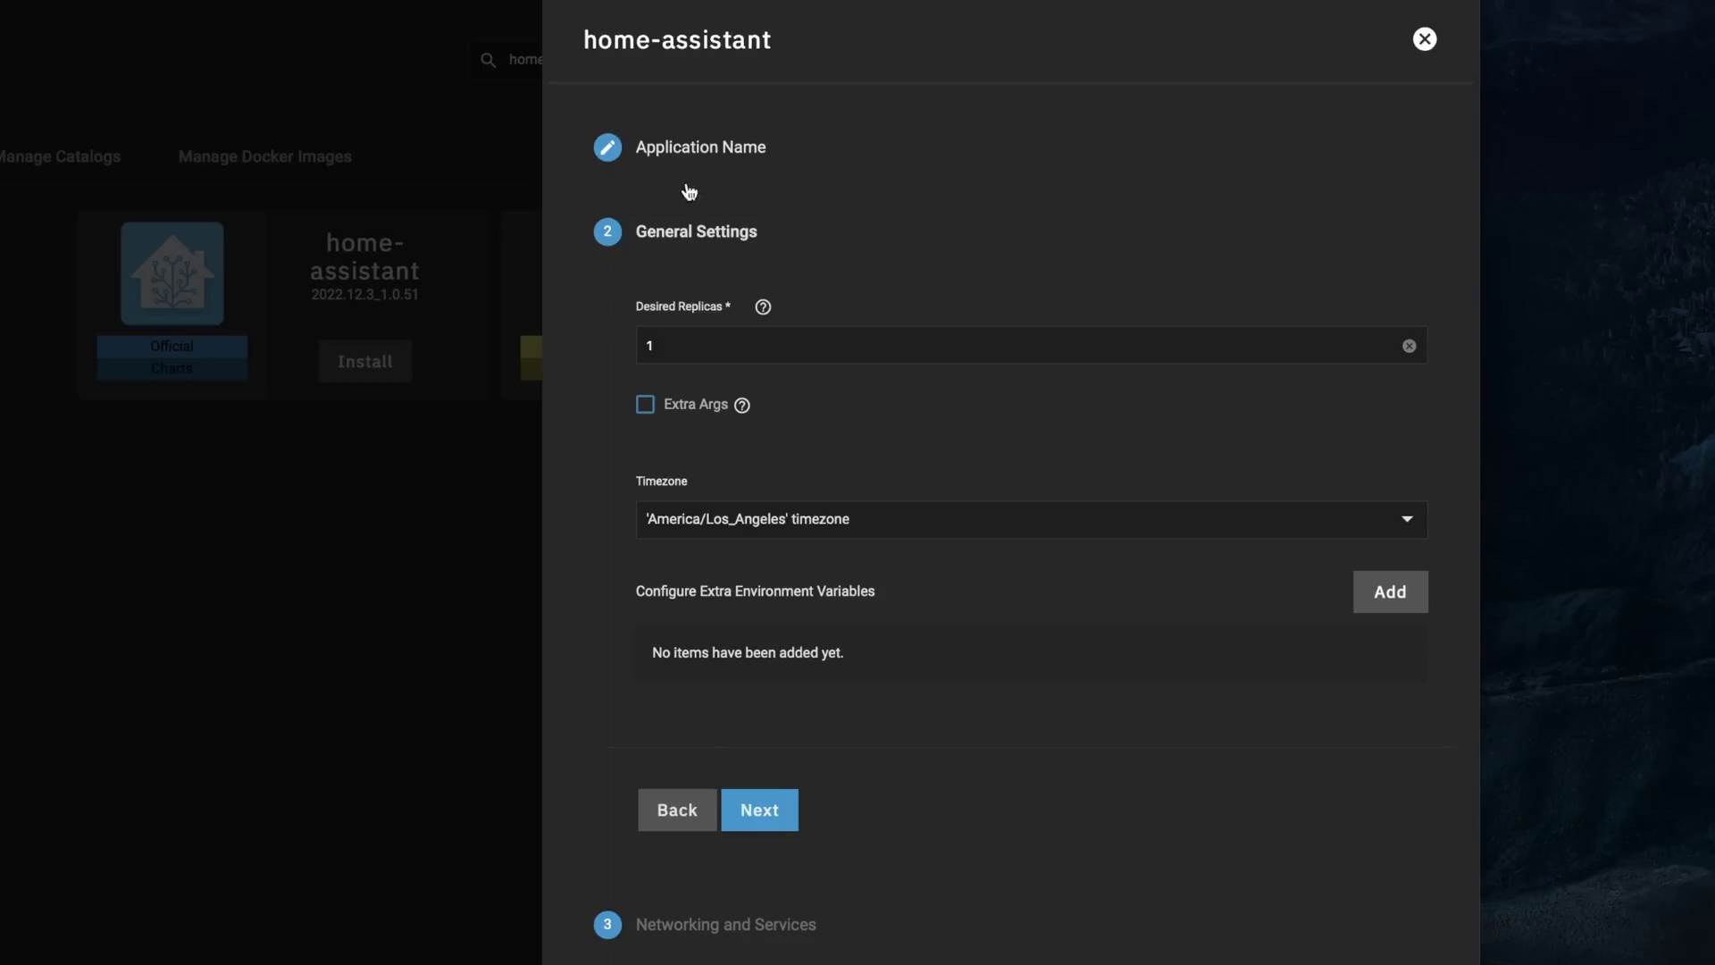
left_click(761, 808)
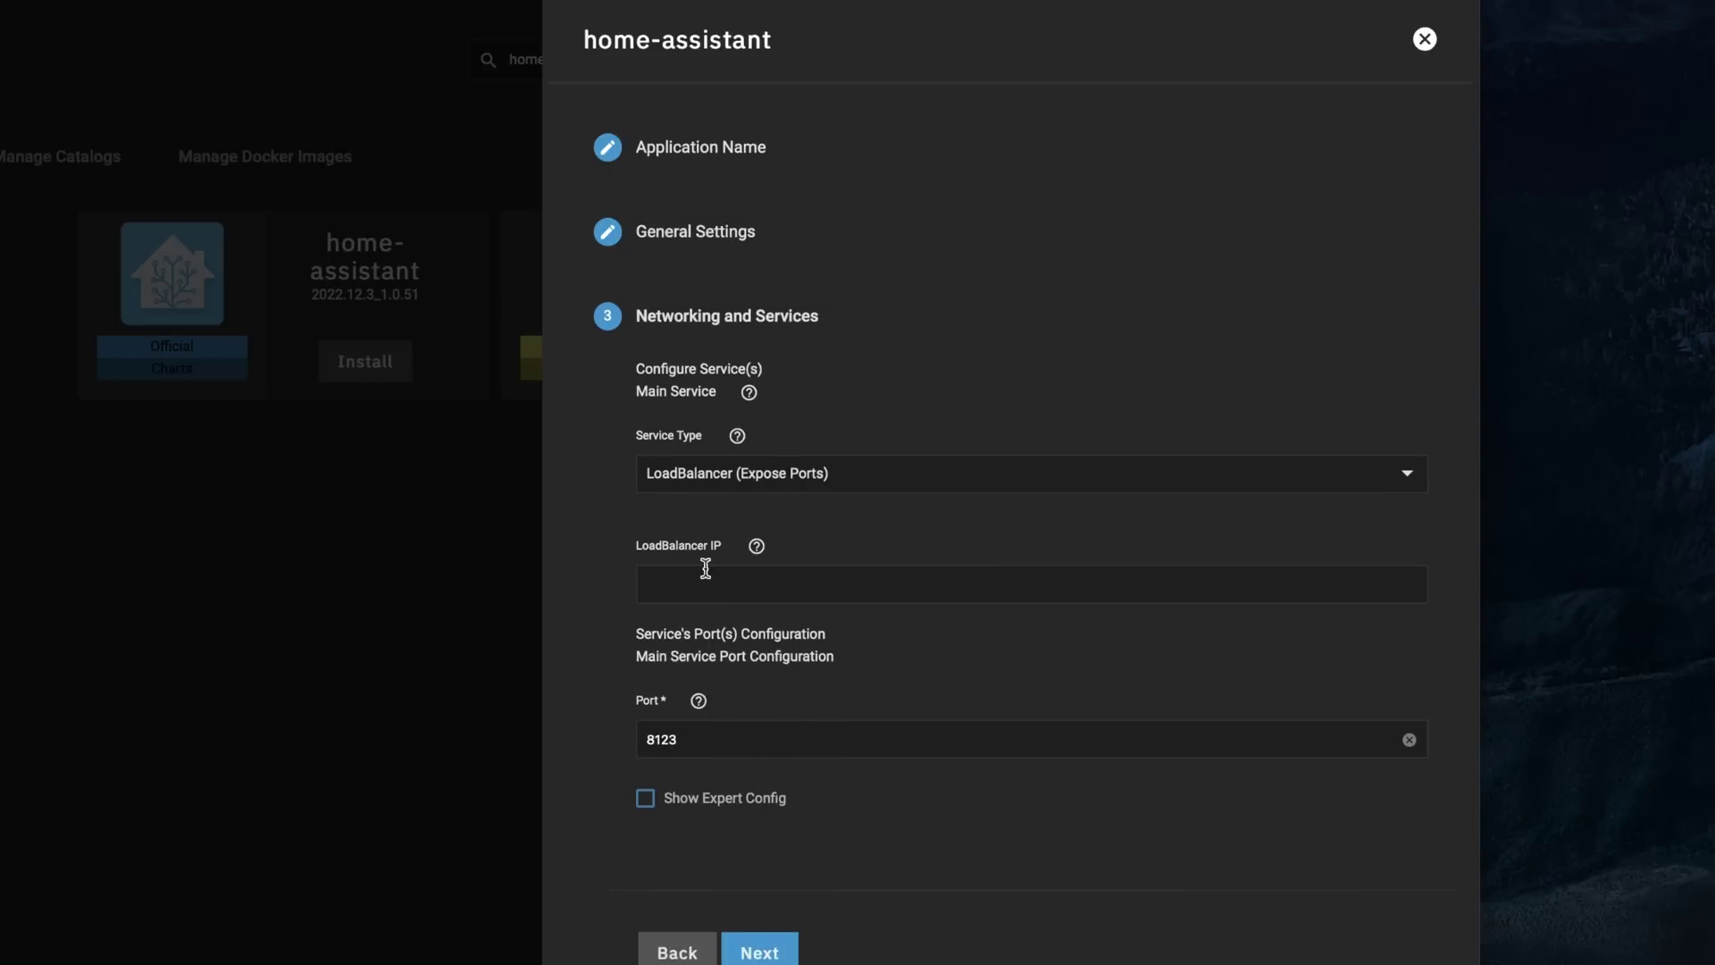
Set the main service type to ClusterIP (Do Not Expose Ports), keeping port 8123
left_click(673, 481)
left_click(812, 484)
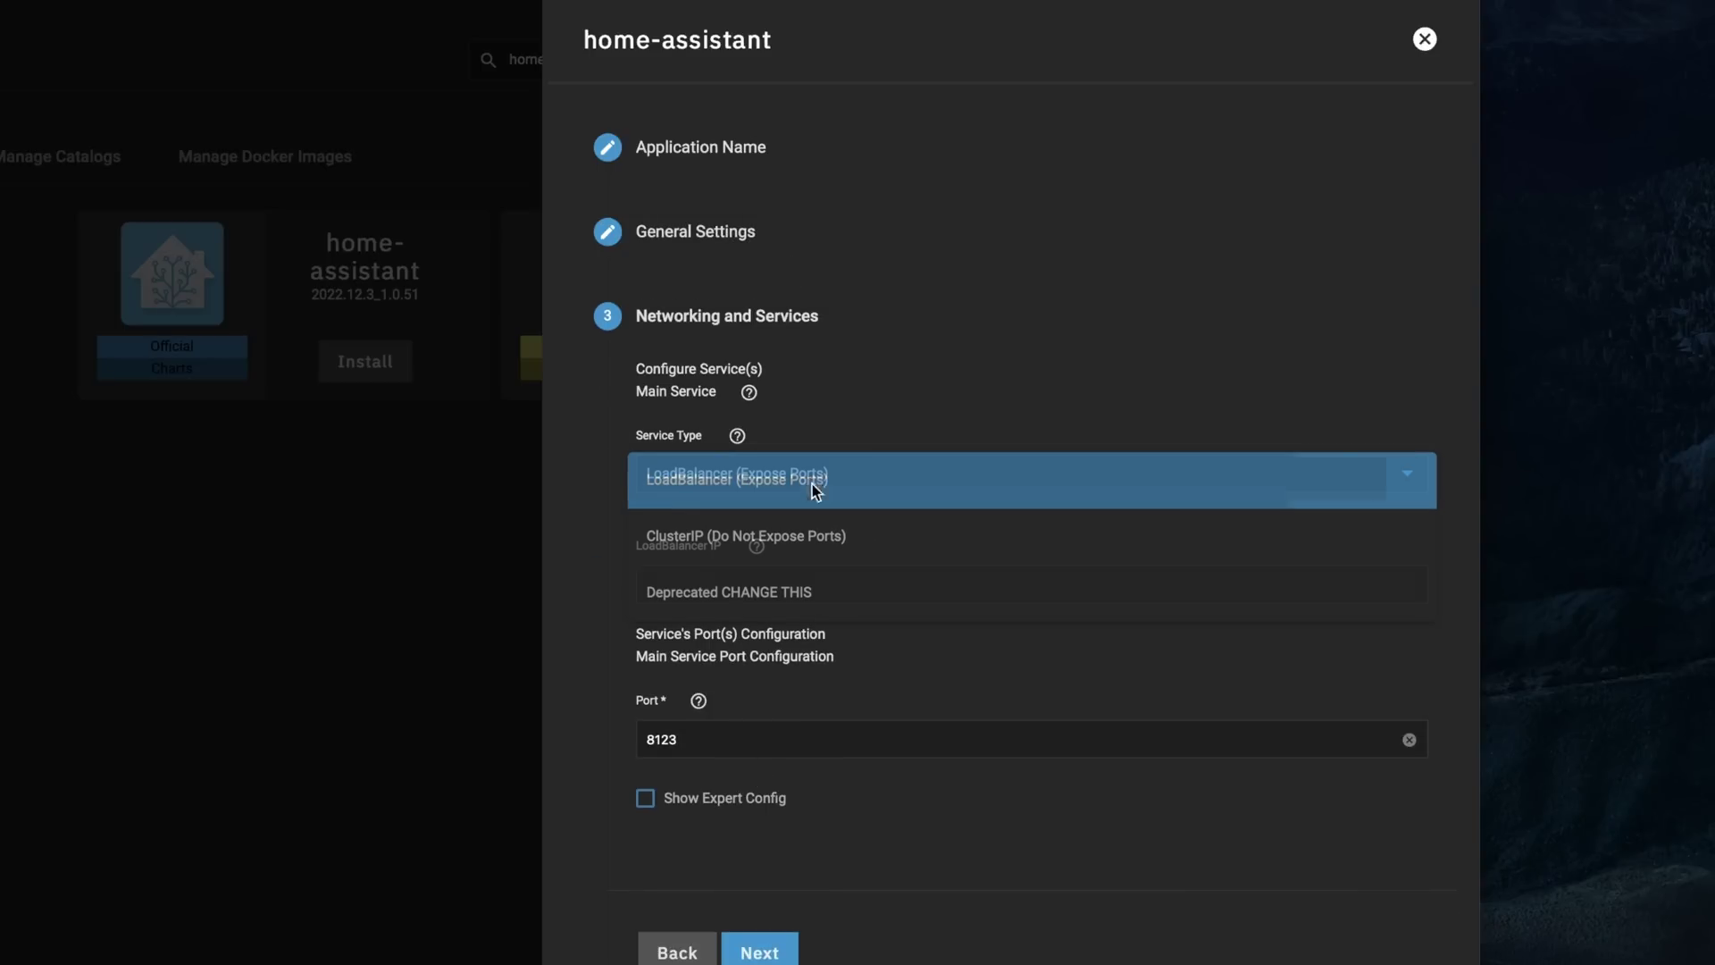
left_click(685, 733)
left_click_drag(645, 740, 689, 742)
left_click(616, 756)
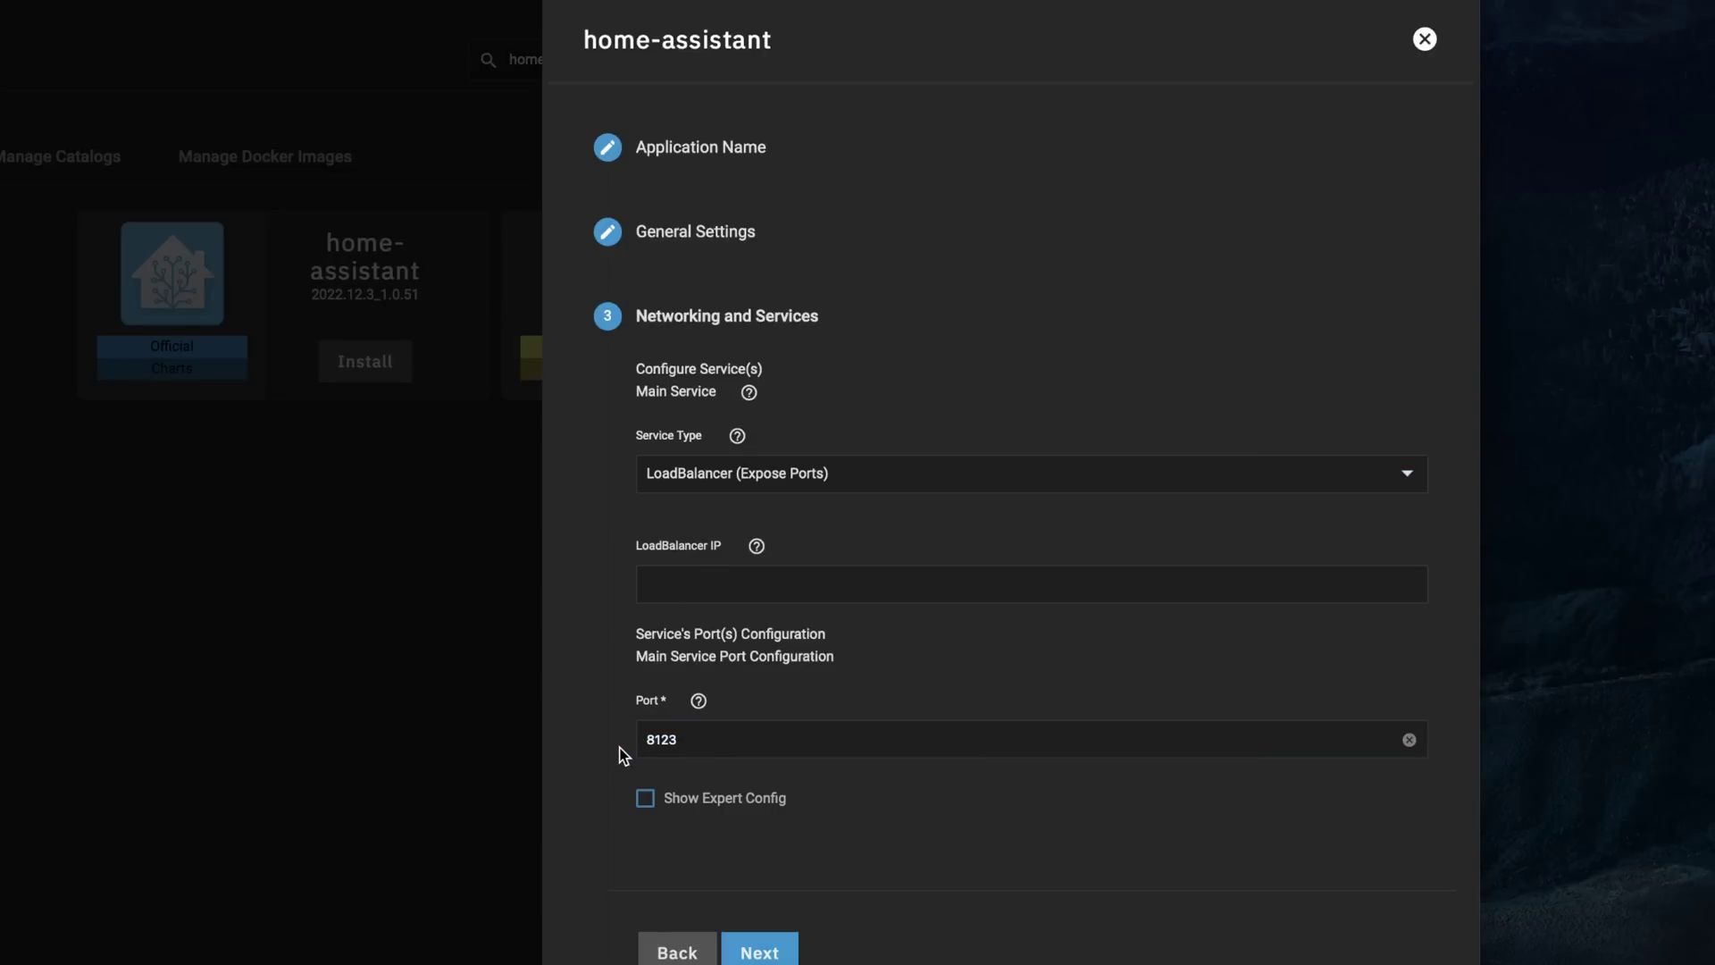
left_click(663, 483)
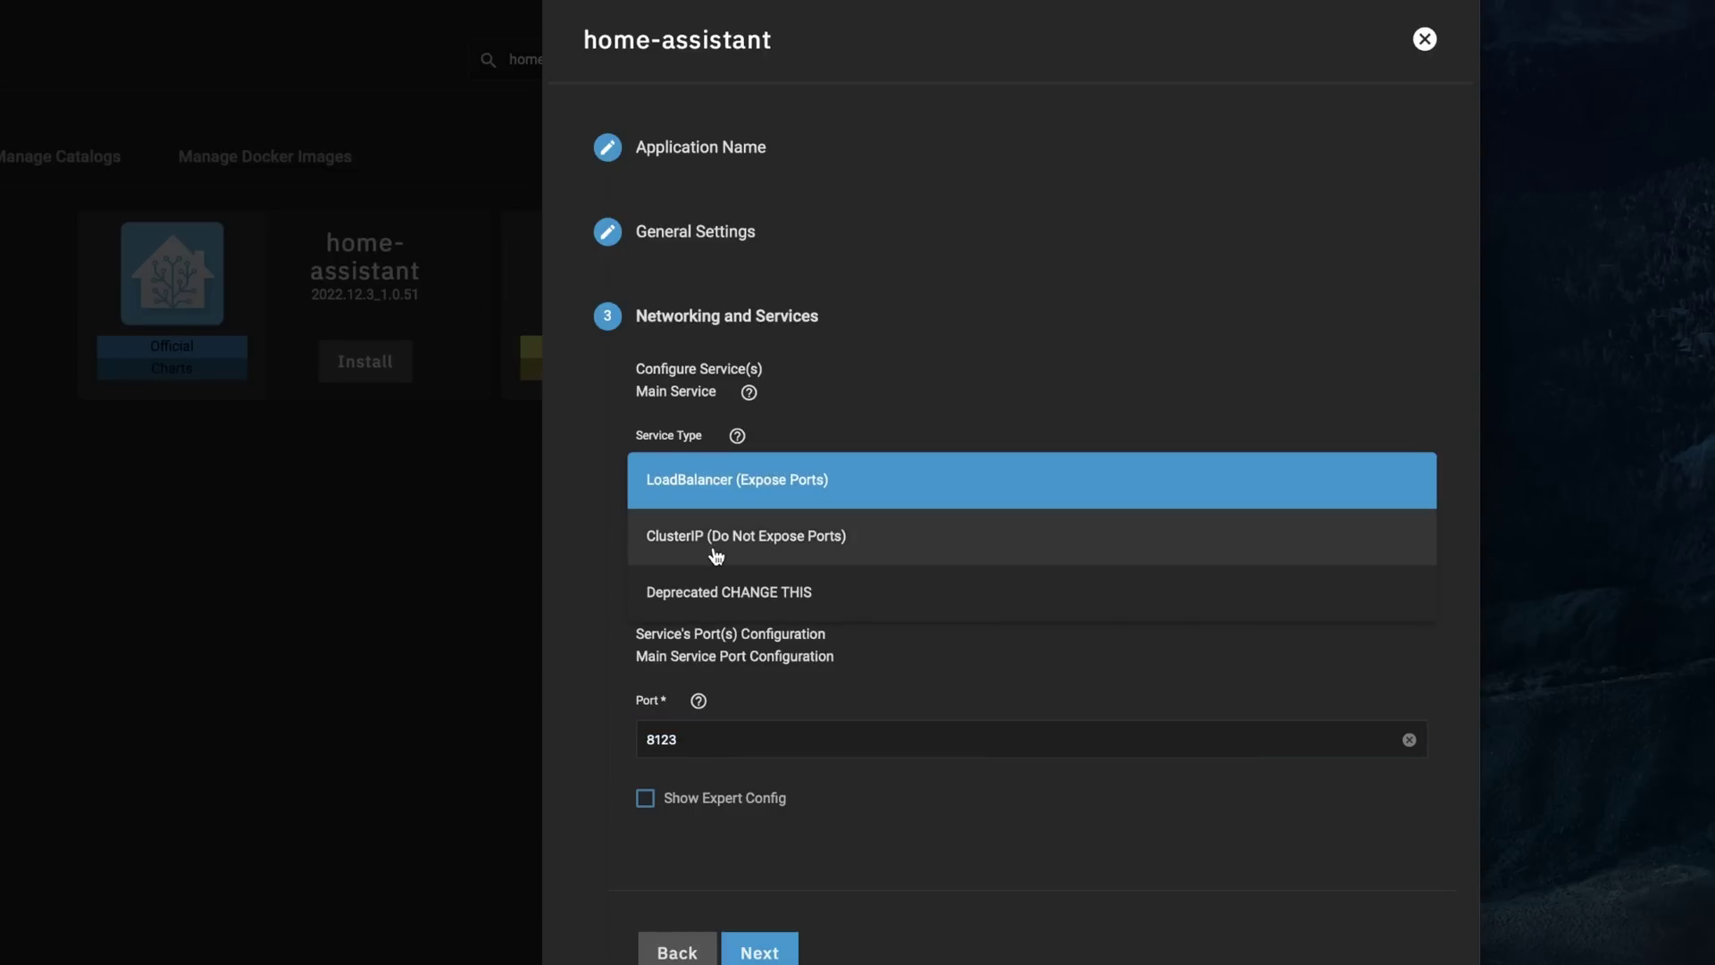
left_click(802, 542)
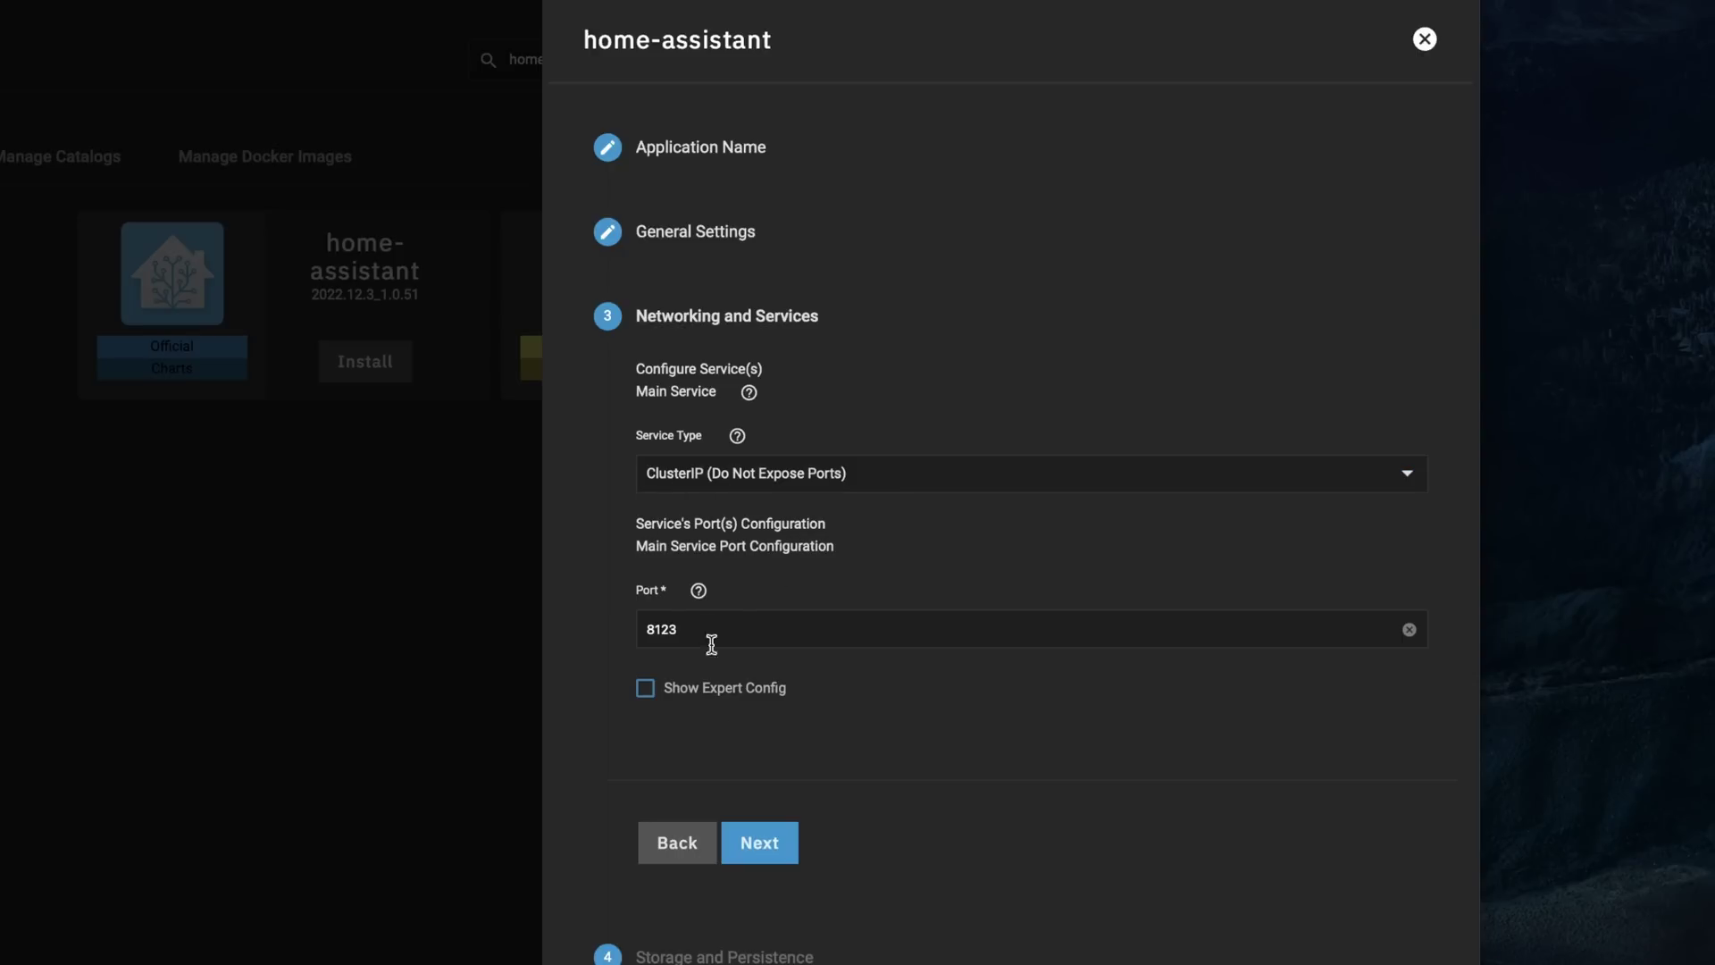
left_click(750, 841)
Skip storage and enable ingress for home-assistant
left_click(756, 840)
scroll(705, 518, "down", 5)
left_click(744, 619)
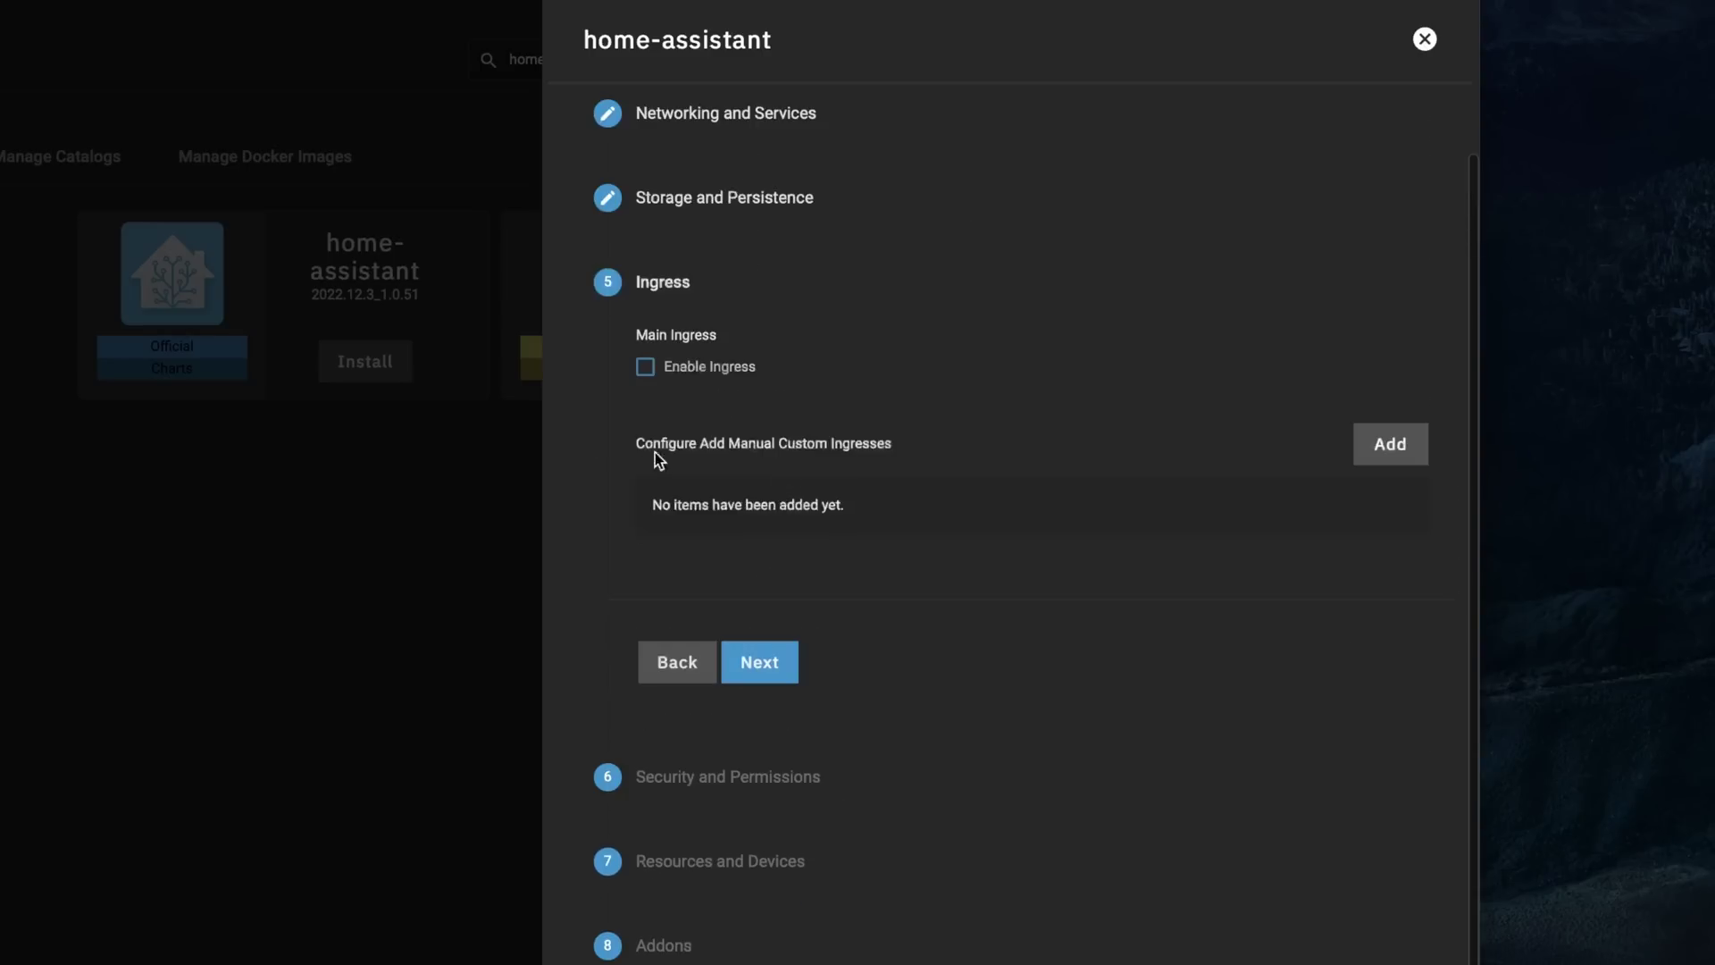
left_click(647, 367)
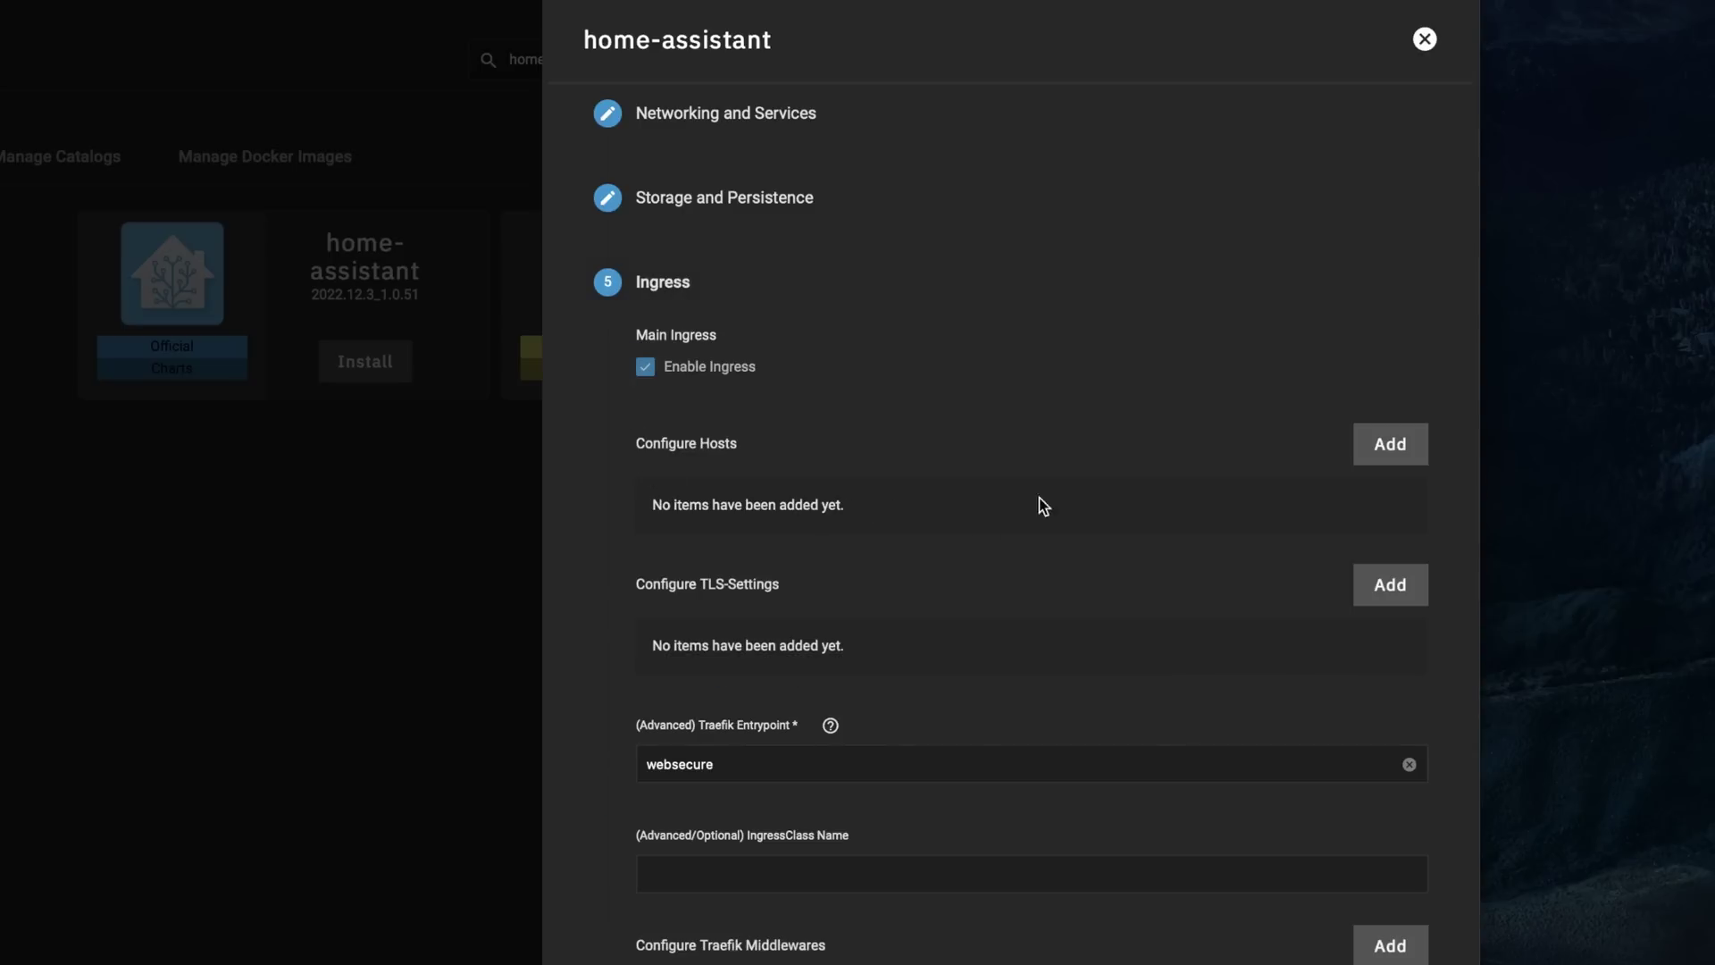
Add ingress host homeassistant.nas-prod-1.home.clcreative.de with path / of type Prefix
left_click(1374, 454)
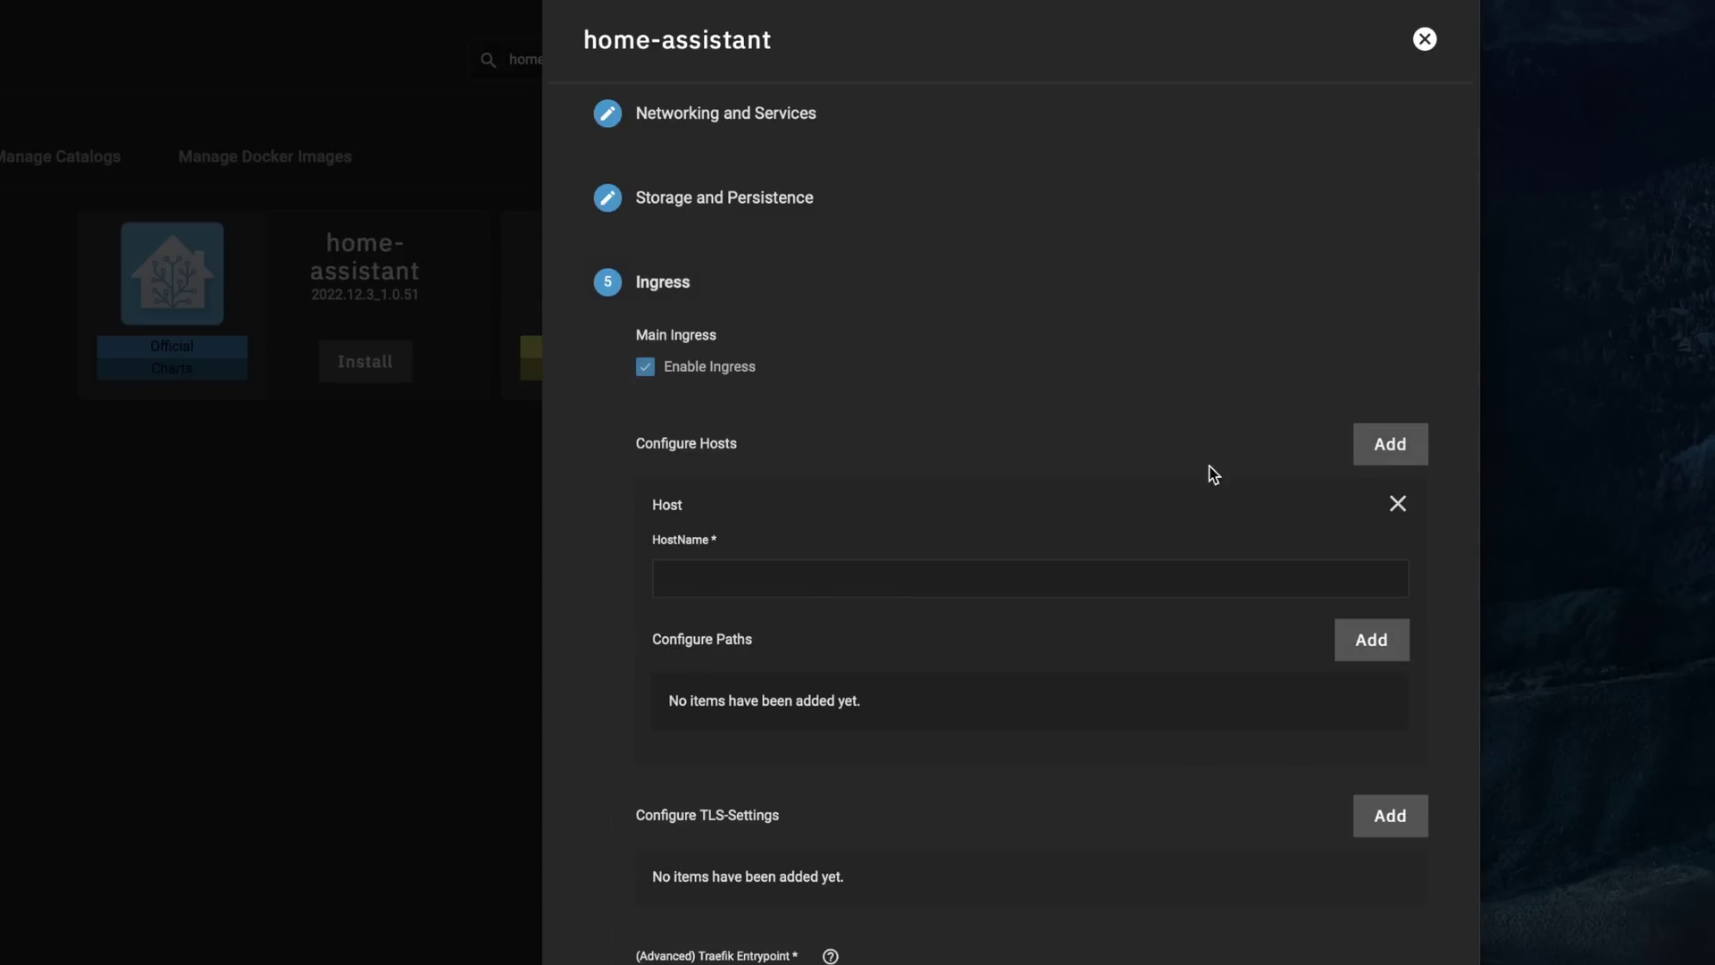
left_click(702, 579)
type("homeassistant.nas-prod-1.home.clcreative.de")
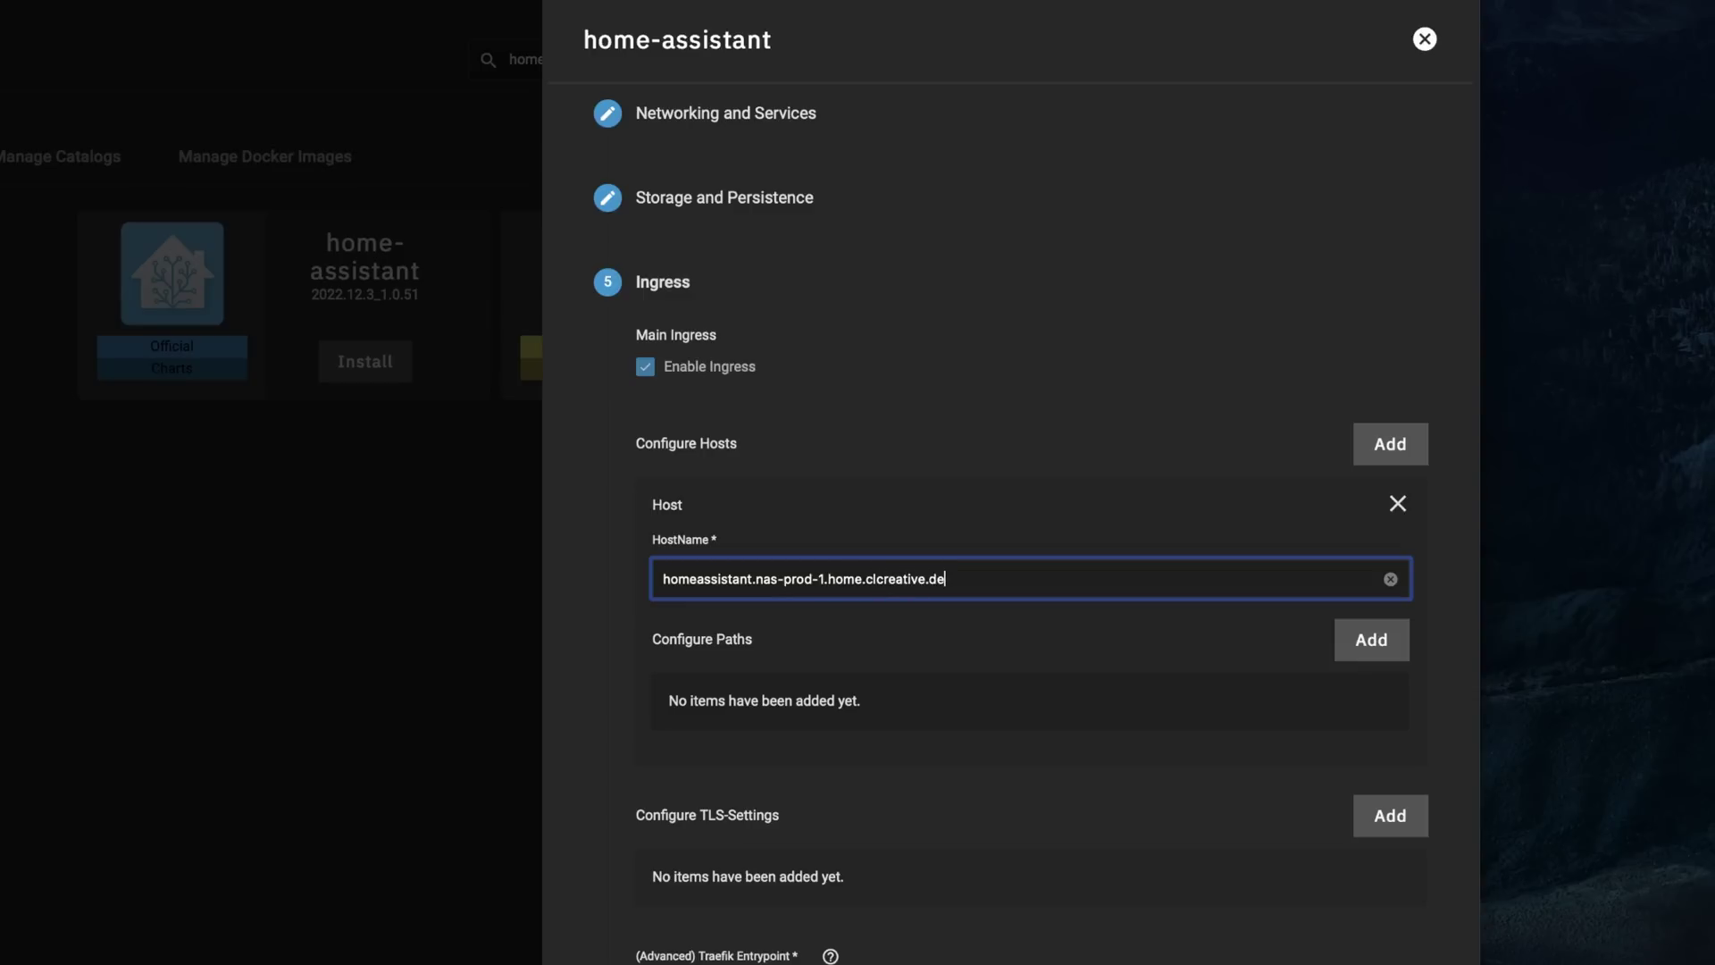
left_click_drag(663, 583, 952, 576)
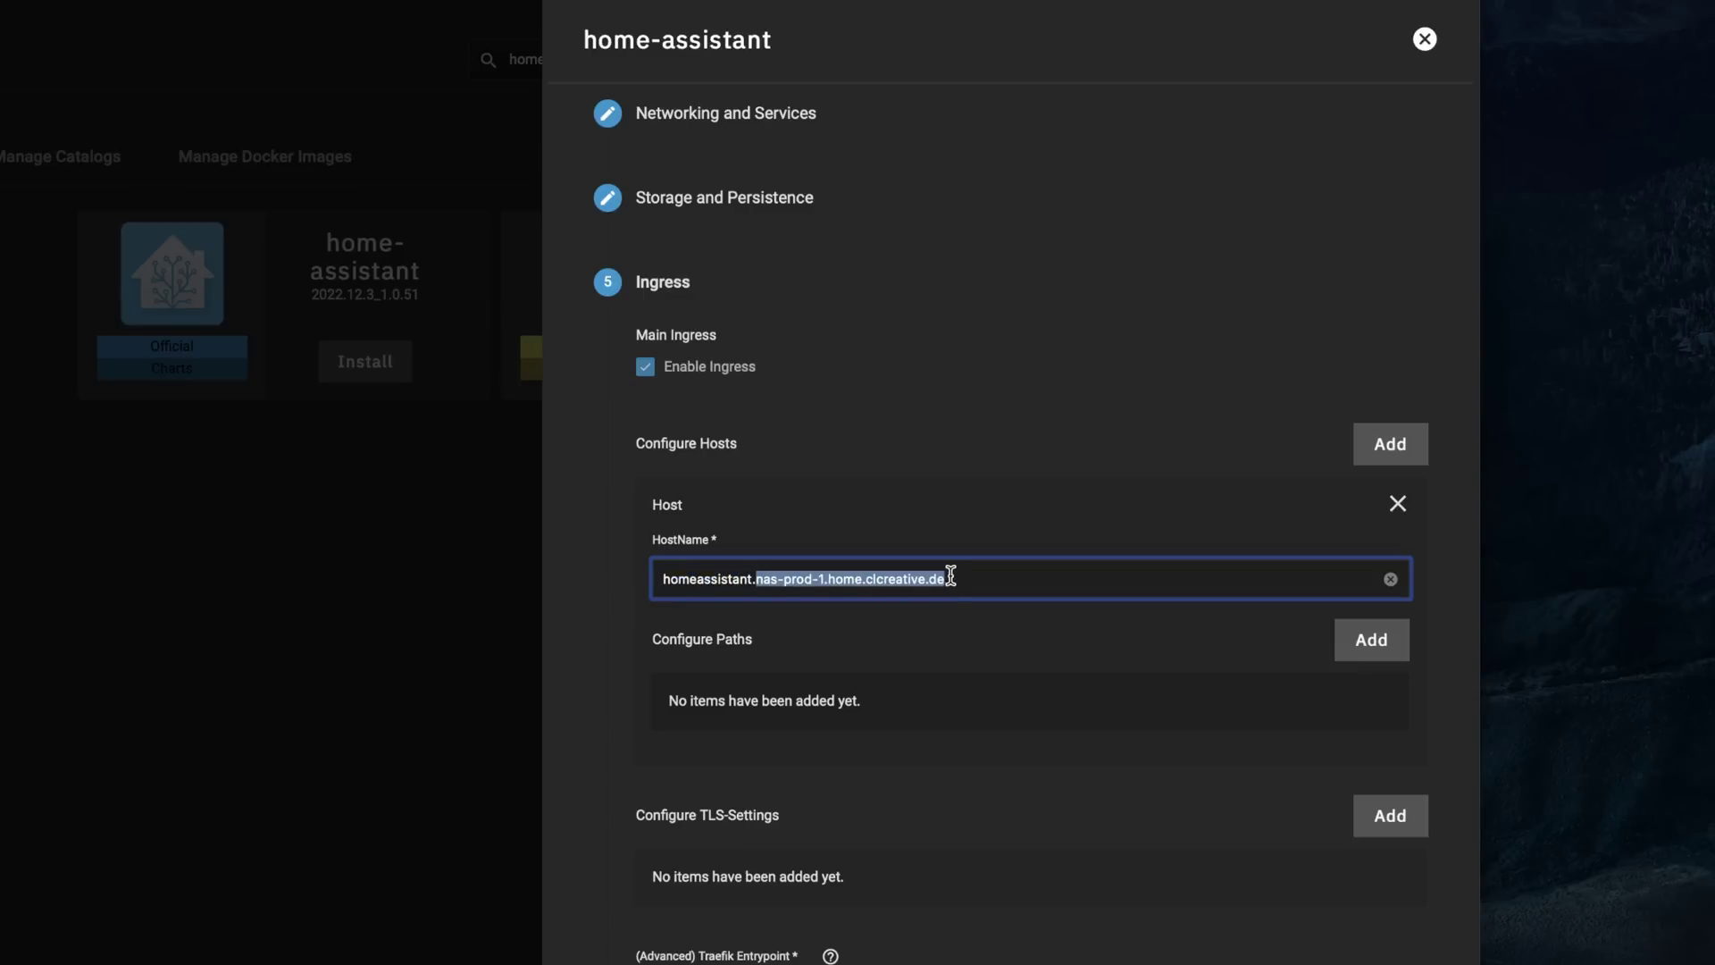
left_click(951, 609)
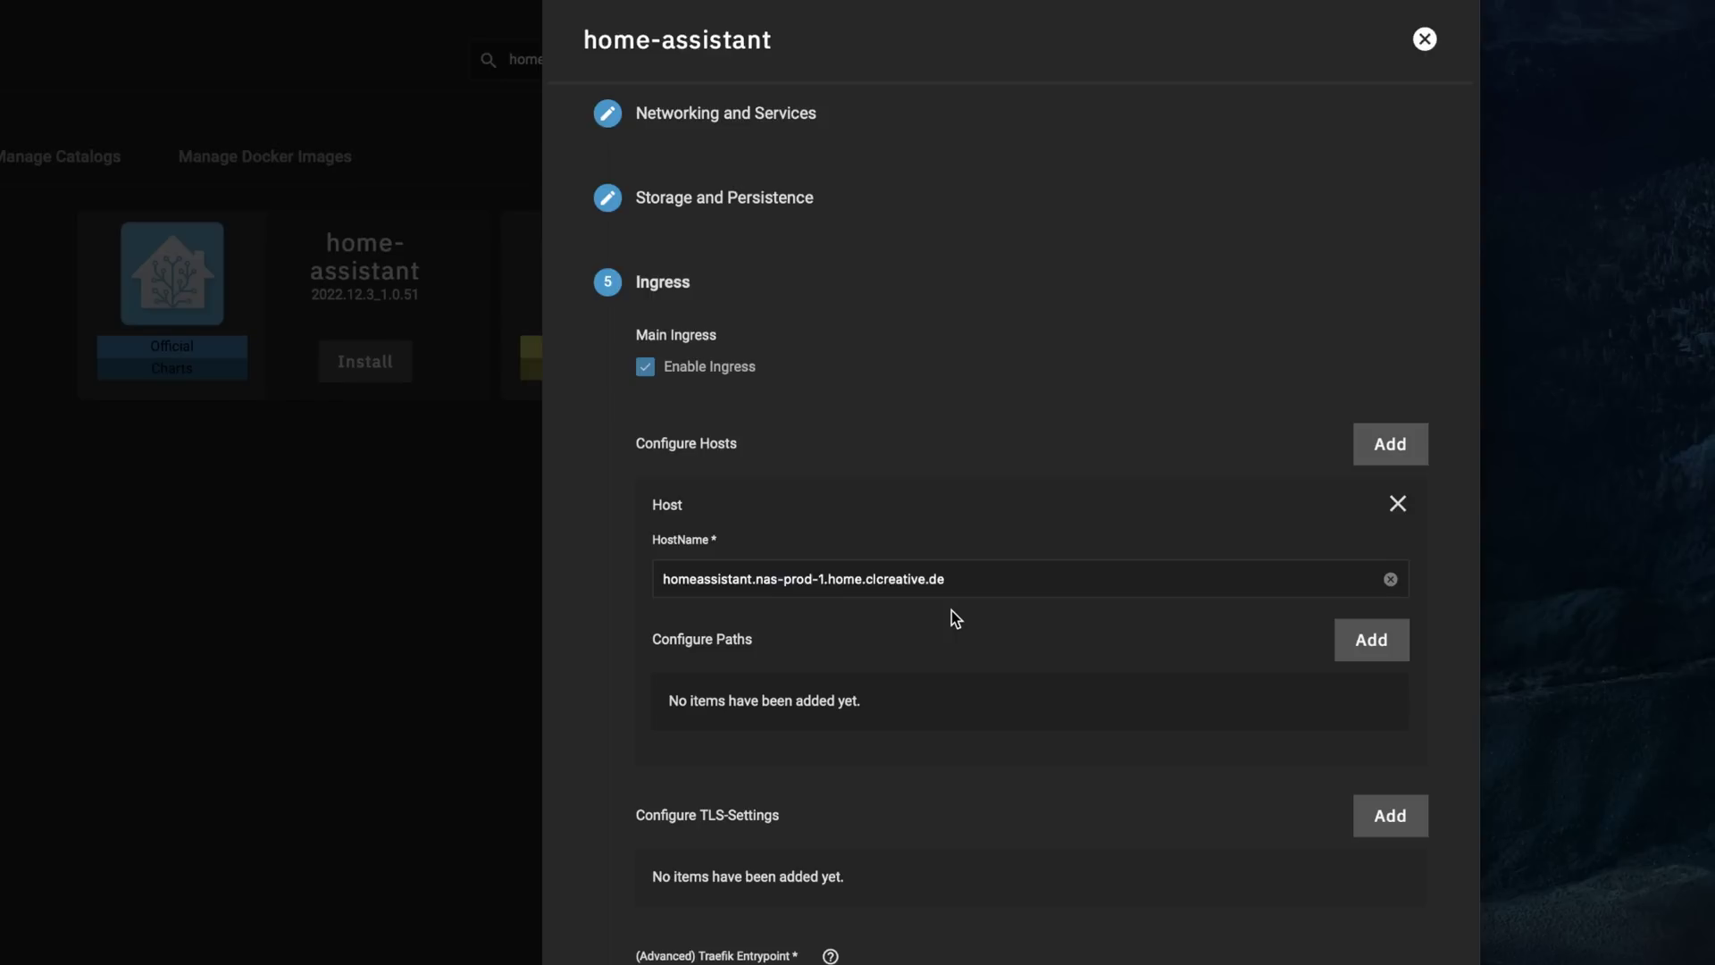
left_click(1369, 640)
left_click(697, 783)
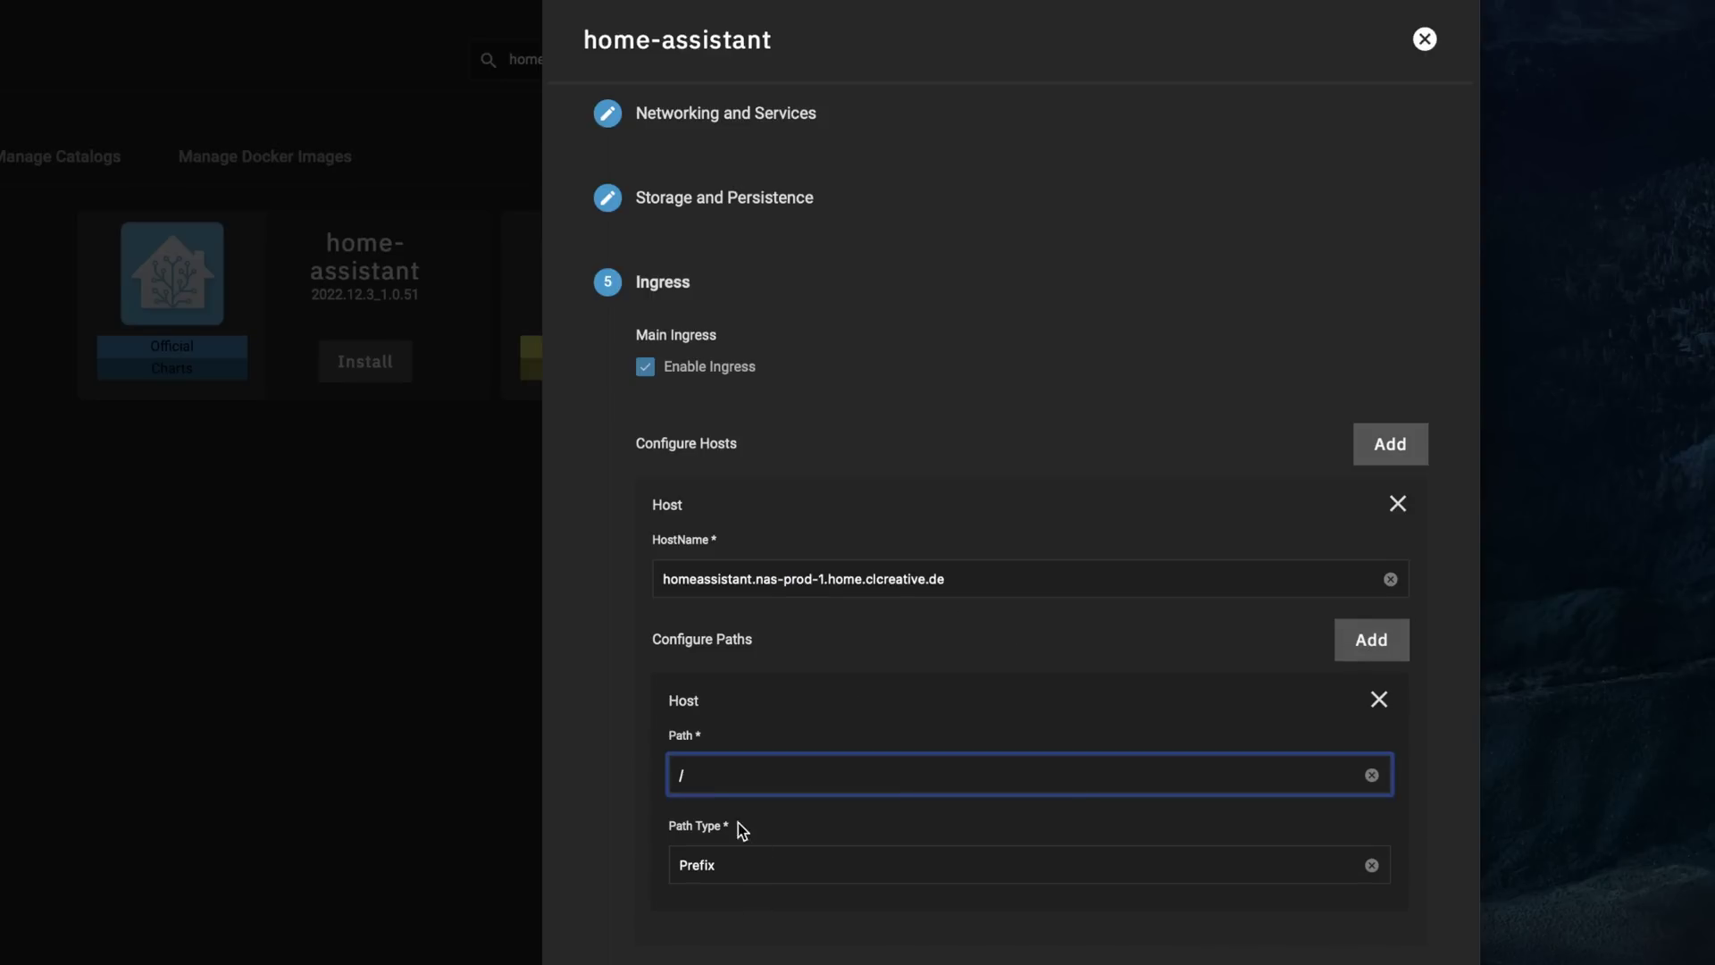
left_click(656, 818)
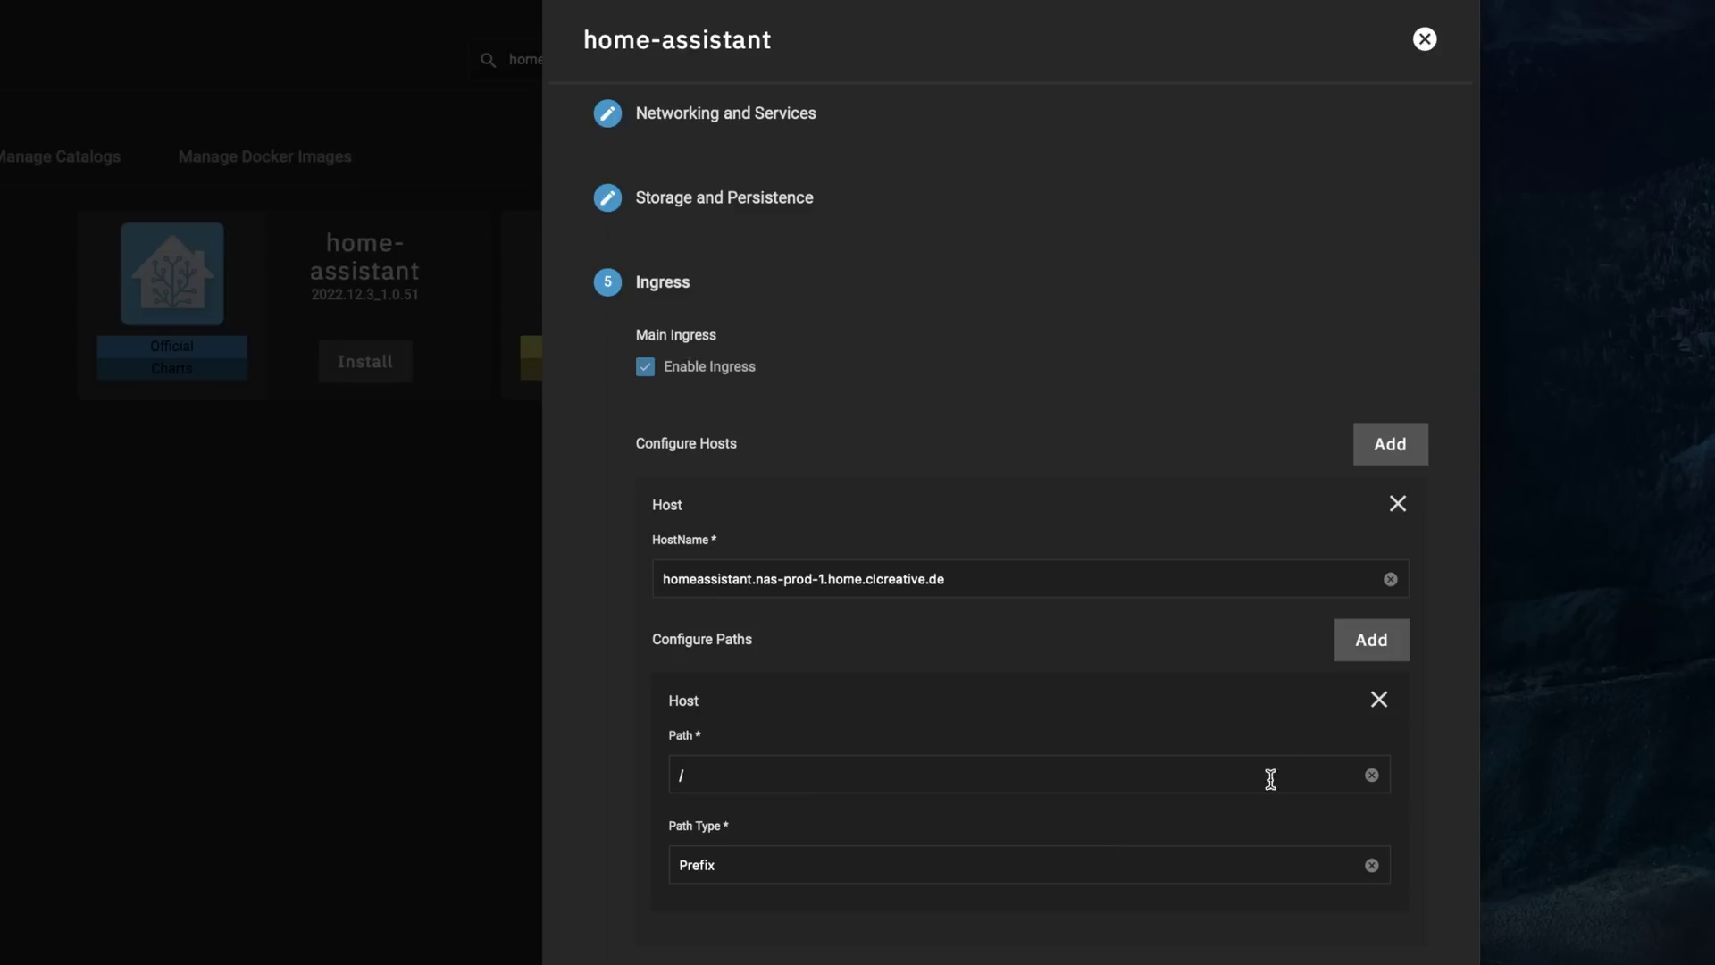
scroll(906, 647, "down", 8)
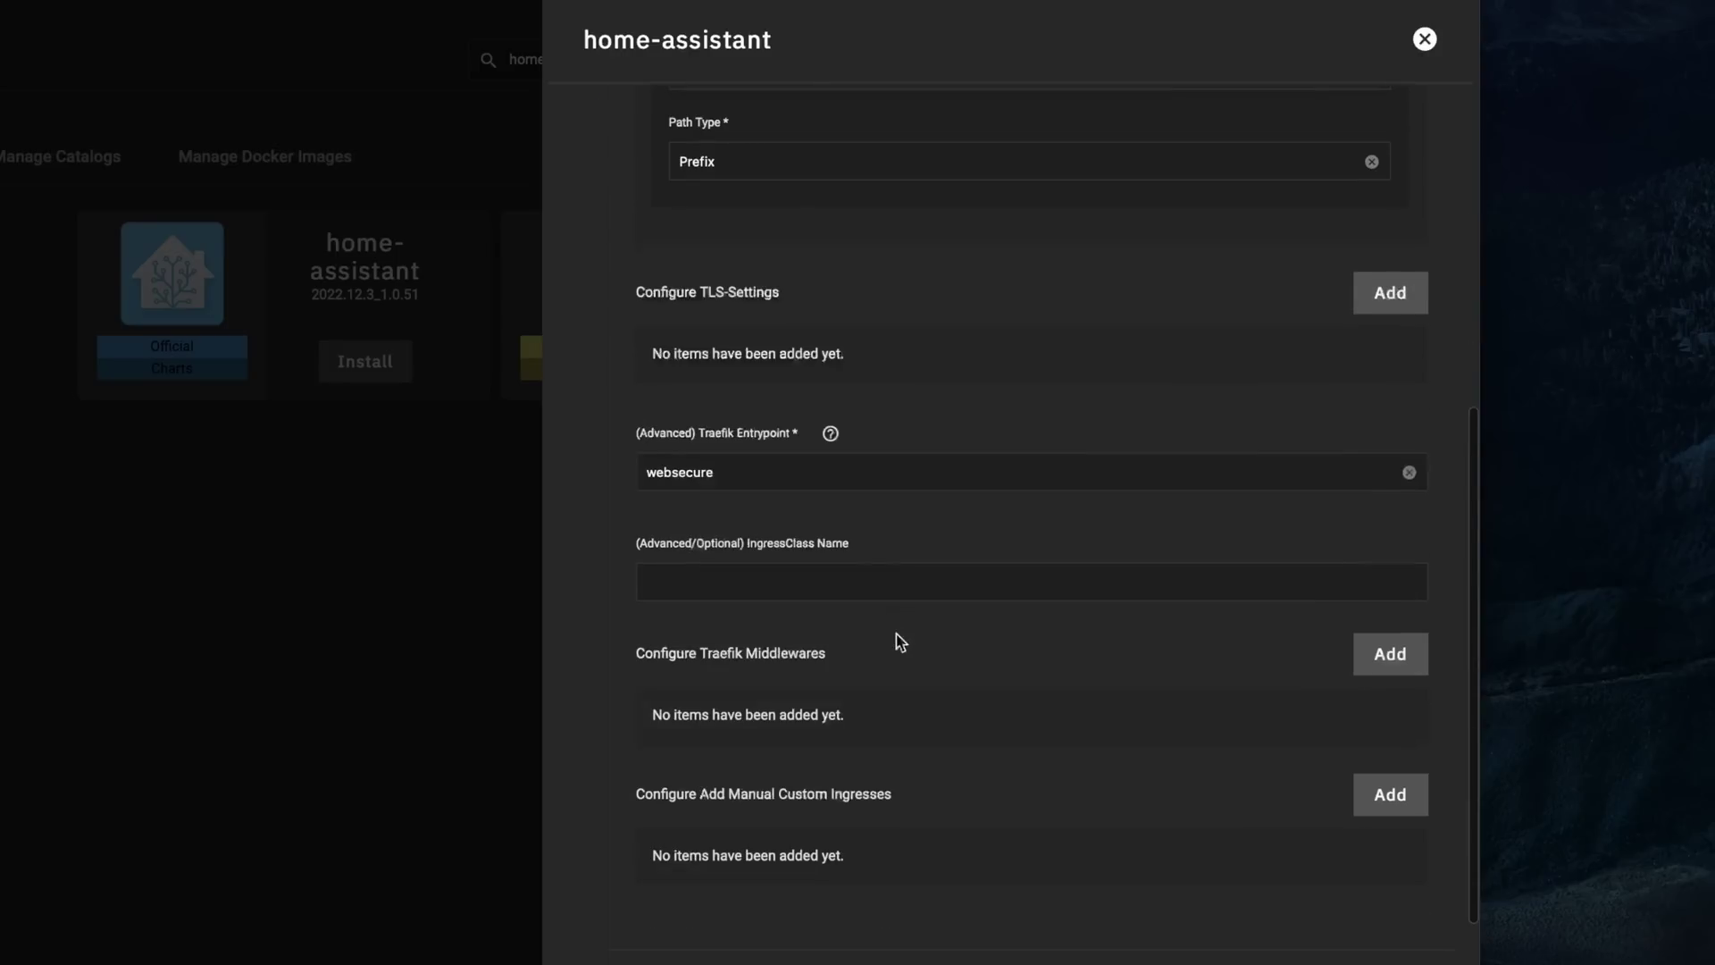
Add a TLS entry with certificate host homeassistant.nas-prod-1.home.clcreative.de
left_click(1376, 297)
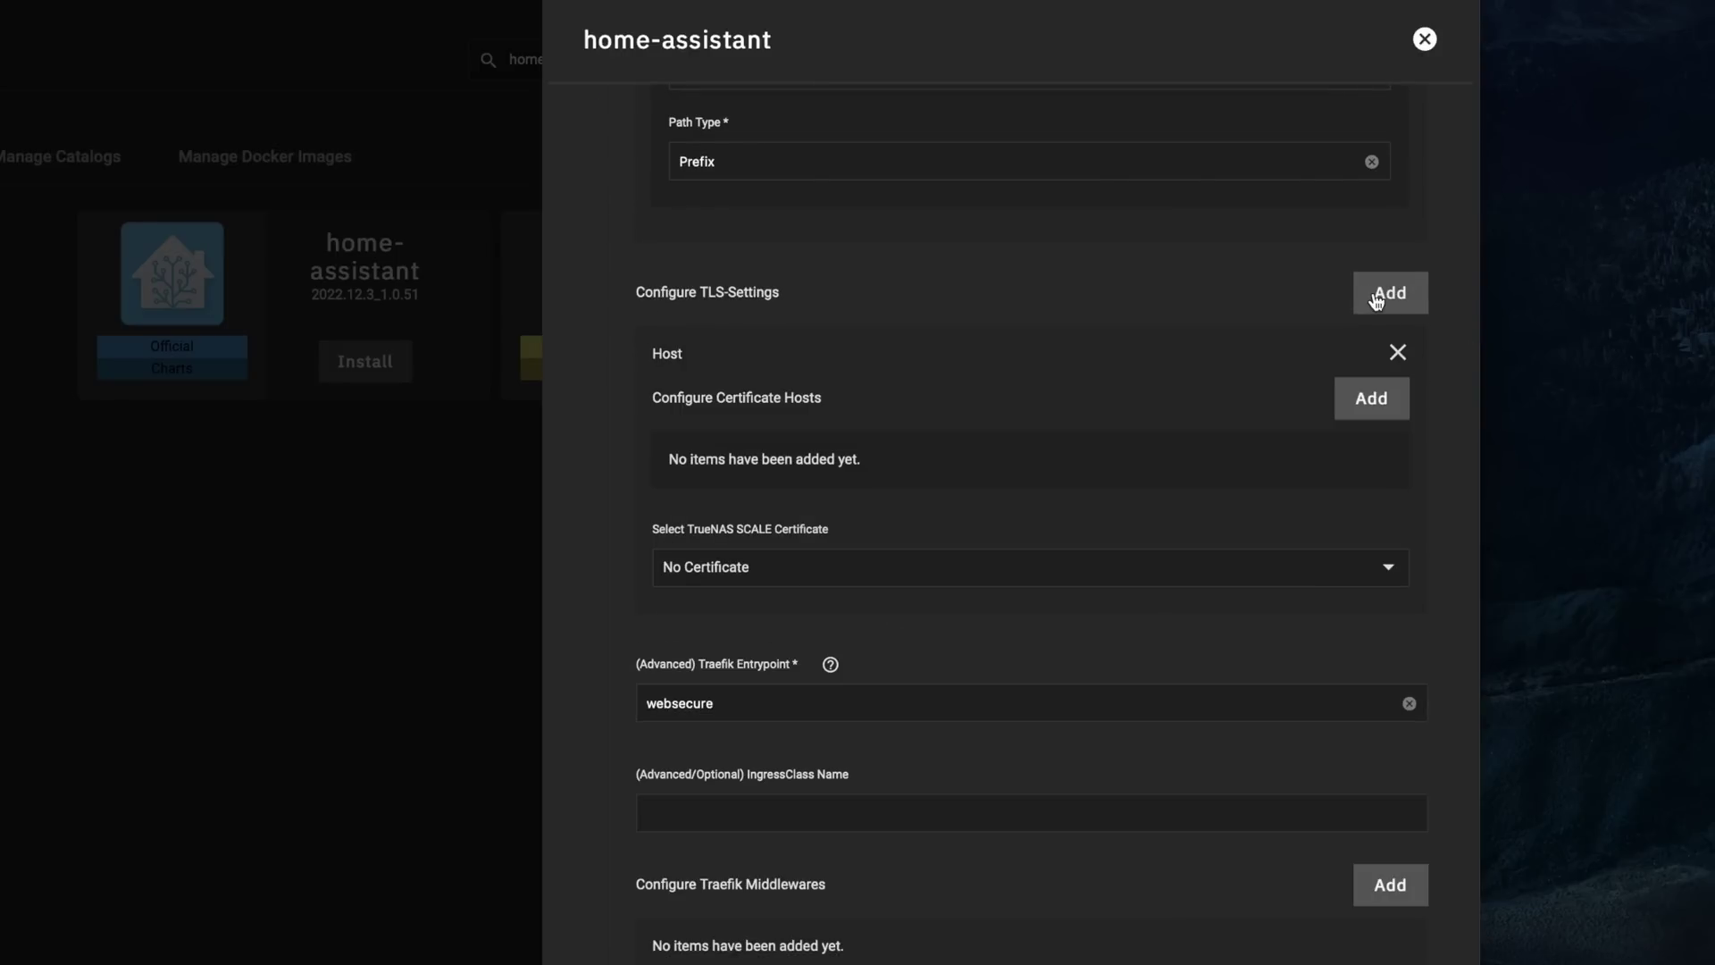
left_click(1355, 402)
left_click(721, 510)
type("homeassistant.nas-prod-1.home.clcreative.de")
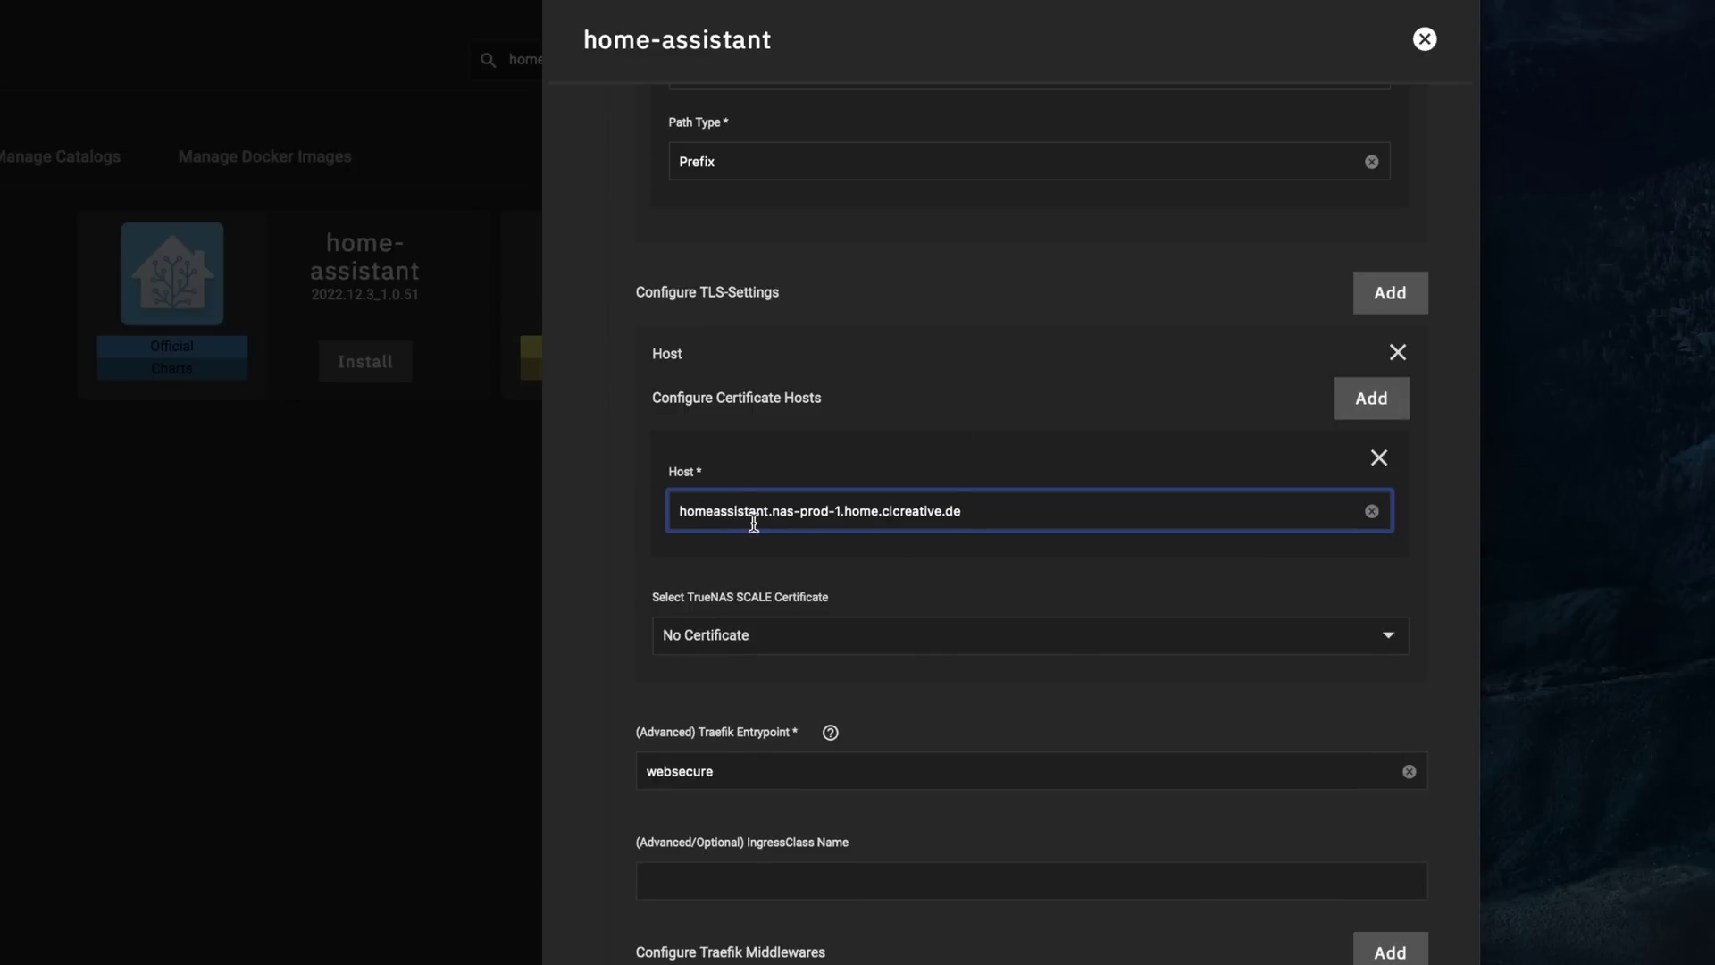
left_click_drag(677, 516, 839, 502)
left_click(991, 501)
left_click(959, 558)
Use 'home-nas-certificate' for TLS, finish the install, and start entering the Home Assistant address privately
left_click(780, 646)
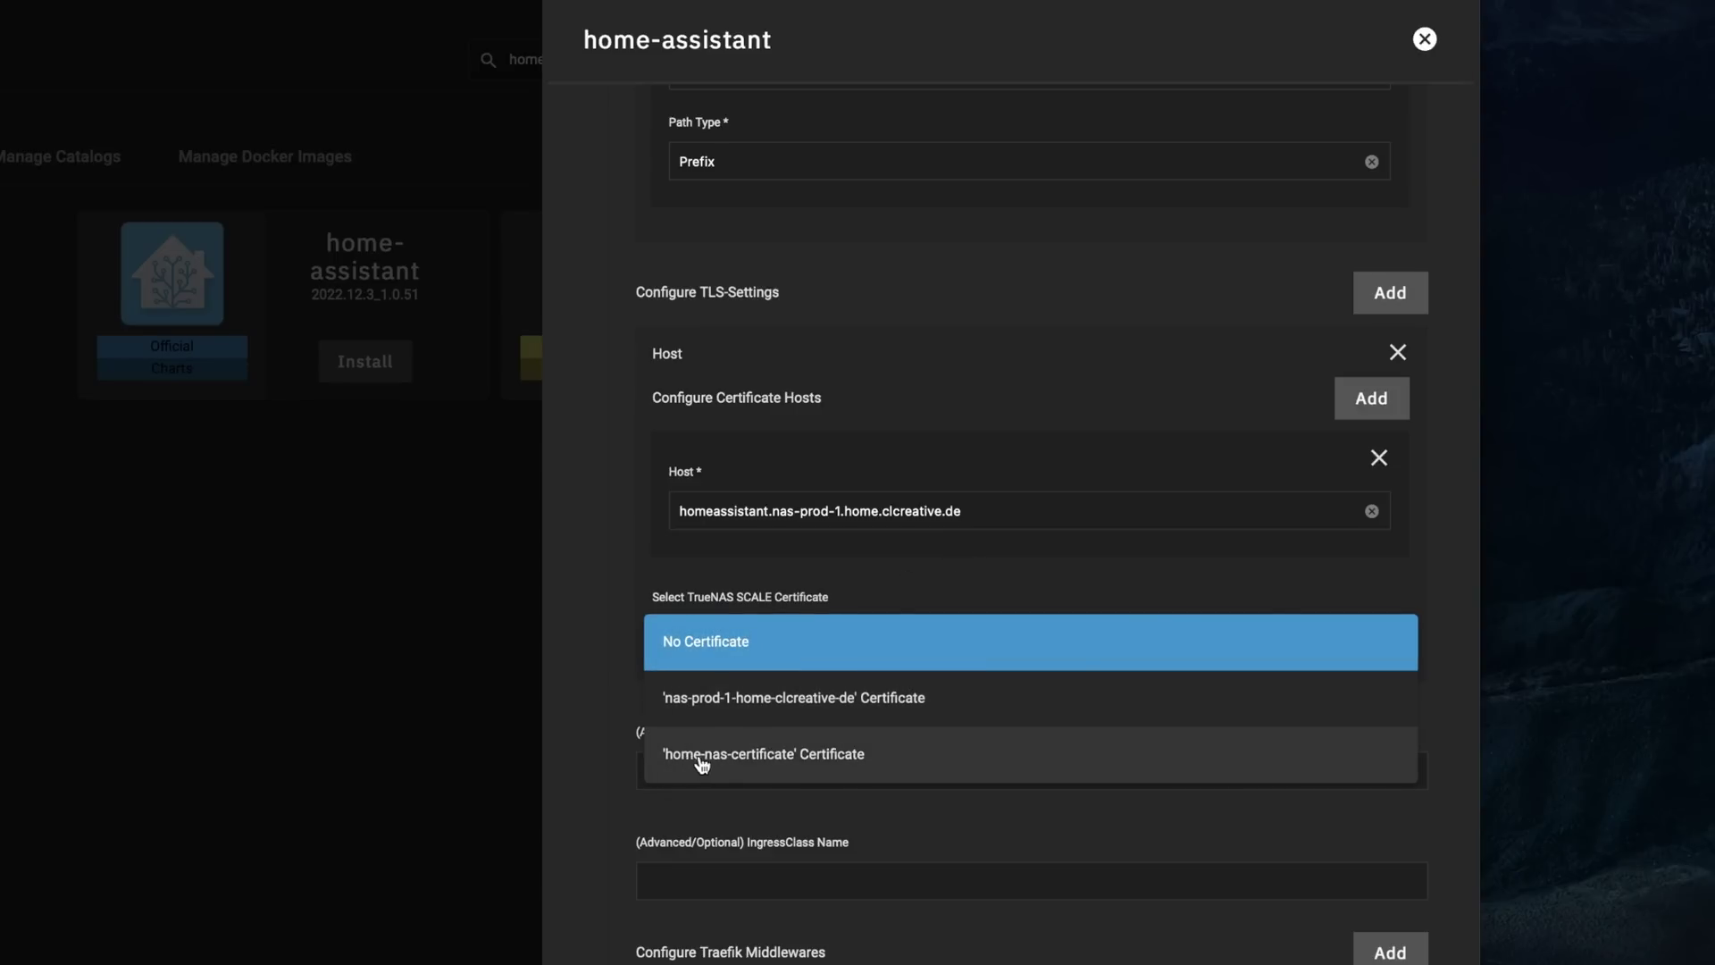
left_click(828, 756)
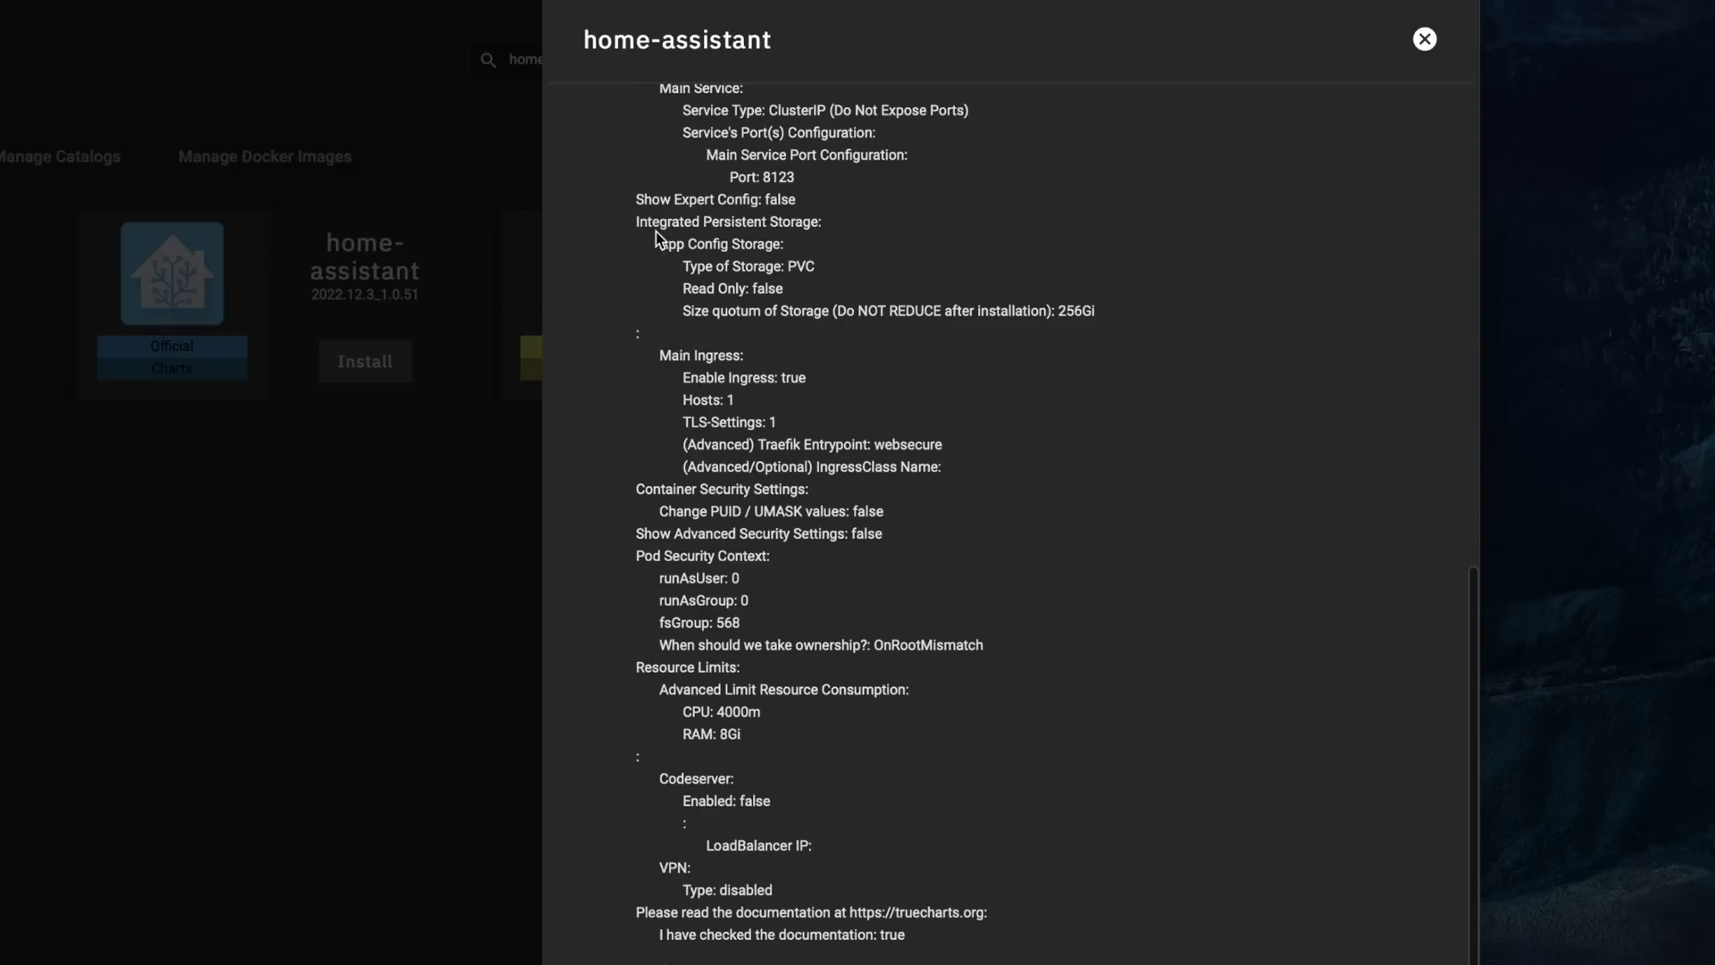
scroll(840, 243, "up", 10)
scroll(844, 357, "down", 10)
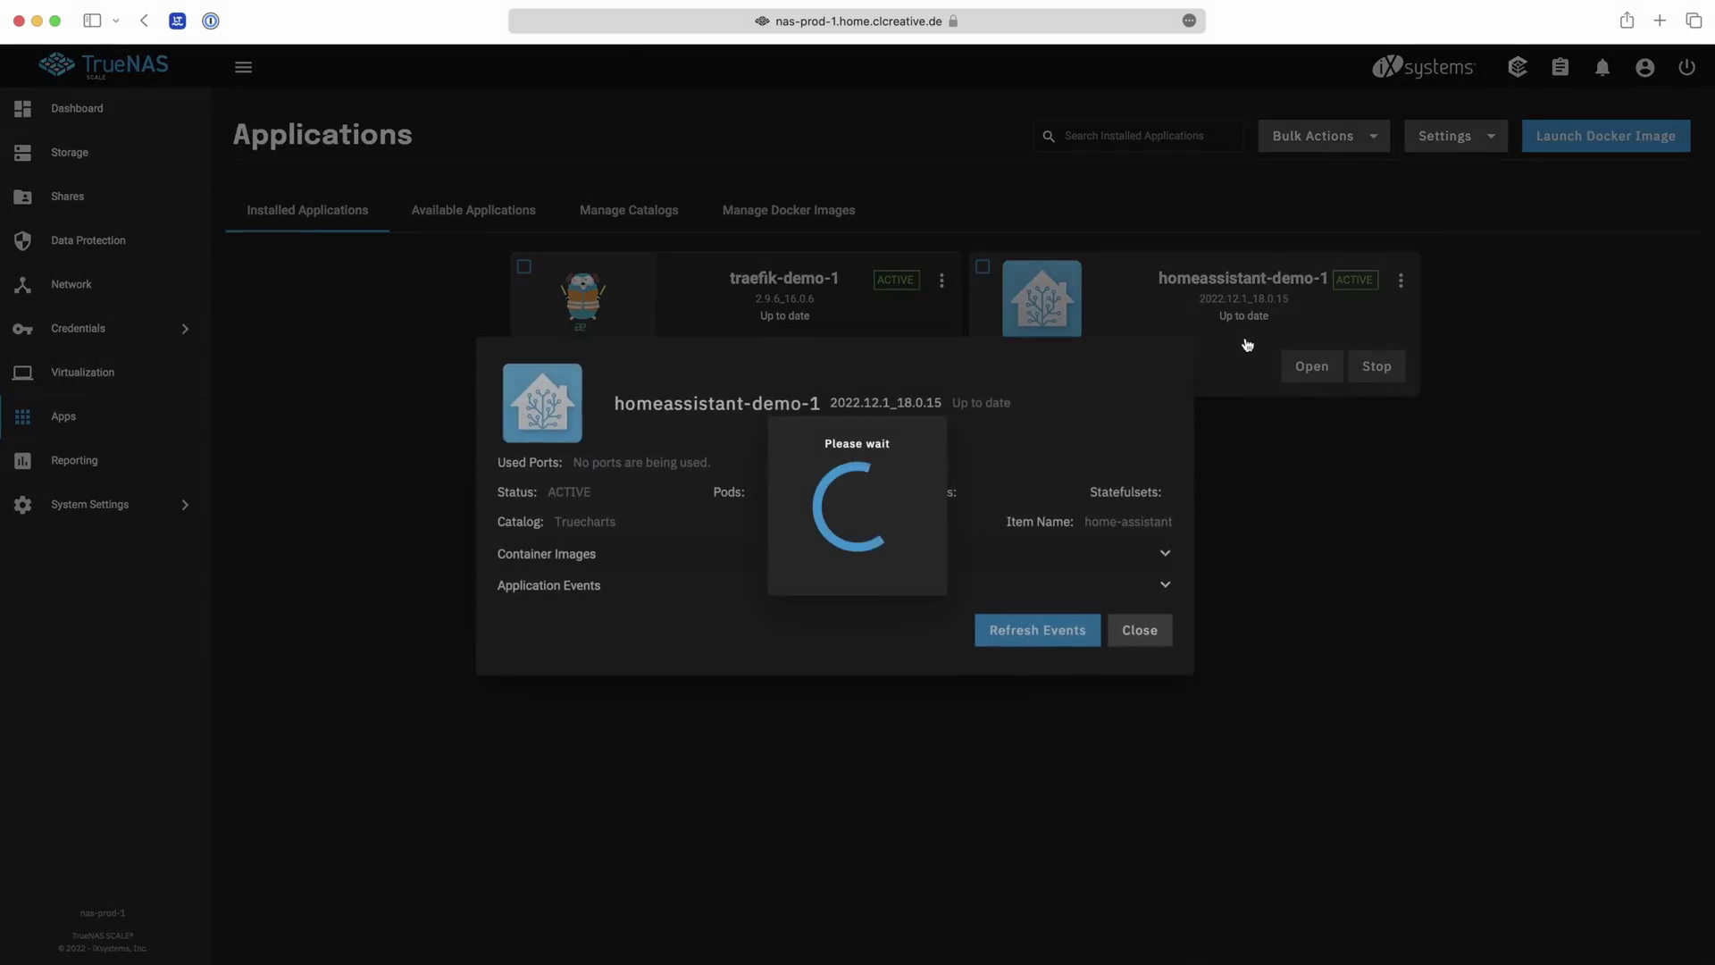
left_click(1140, 630)
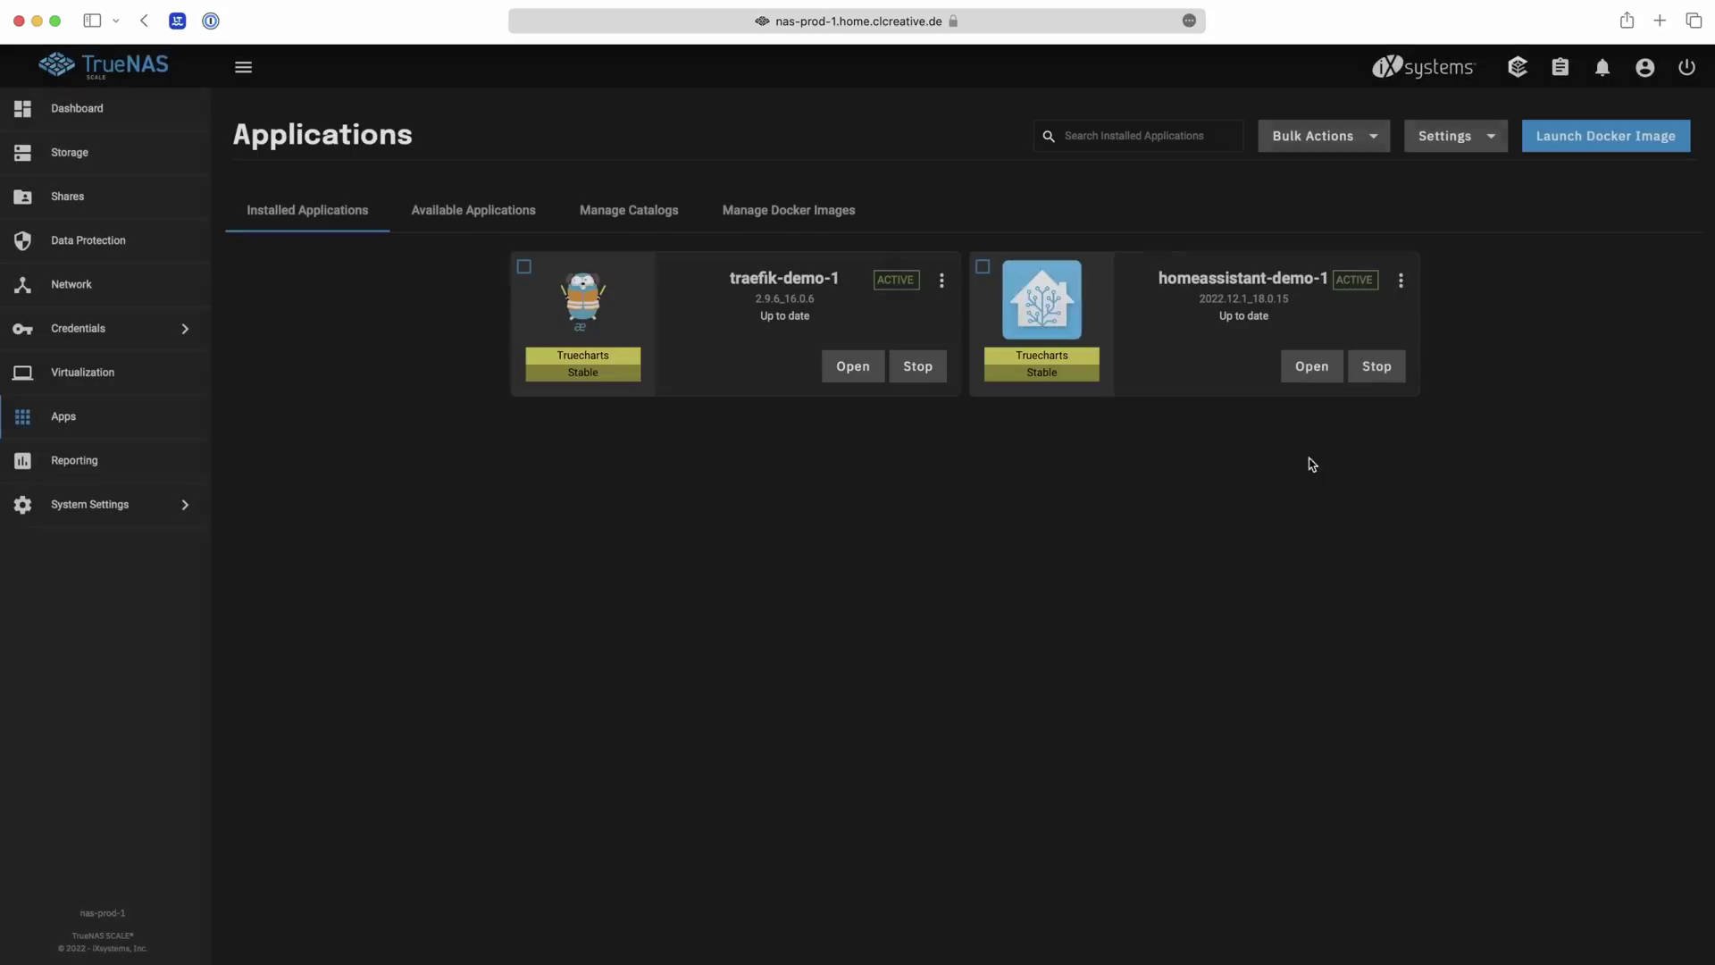
key("super+shift+n")
type("home")
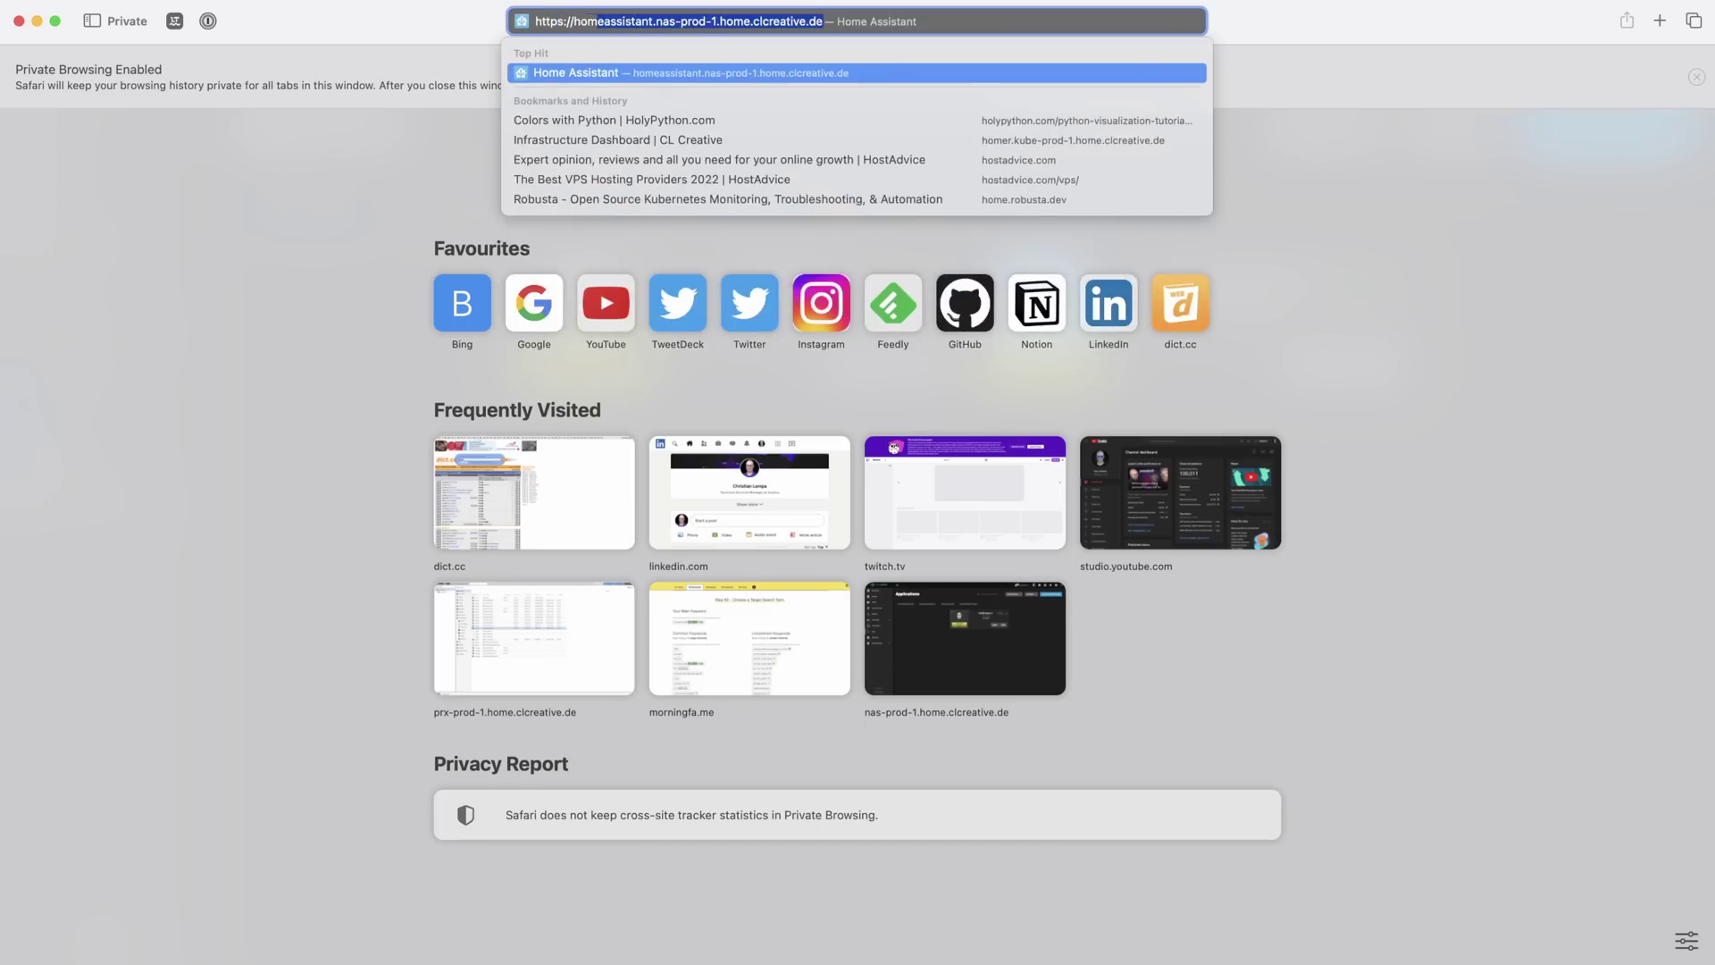
type("asss")
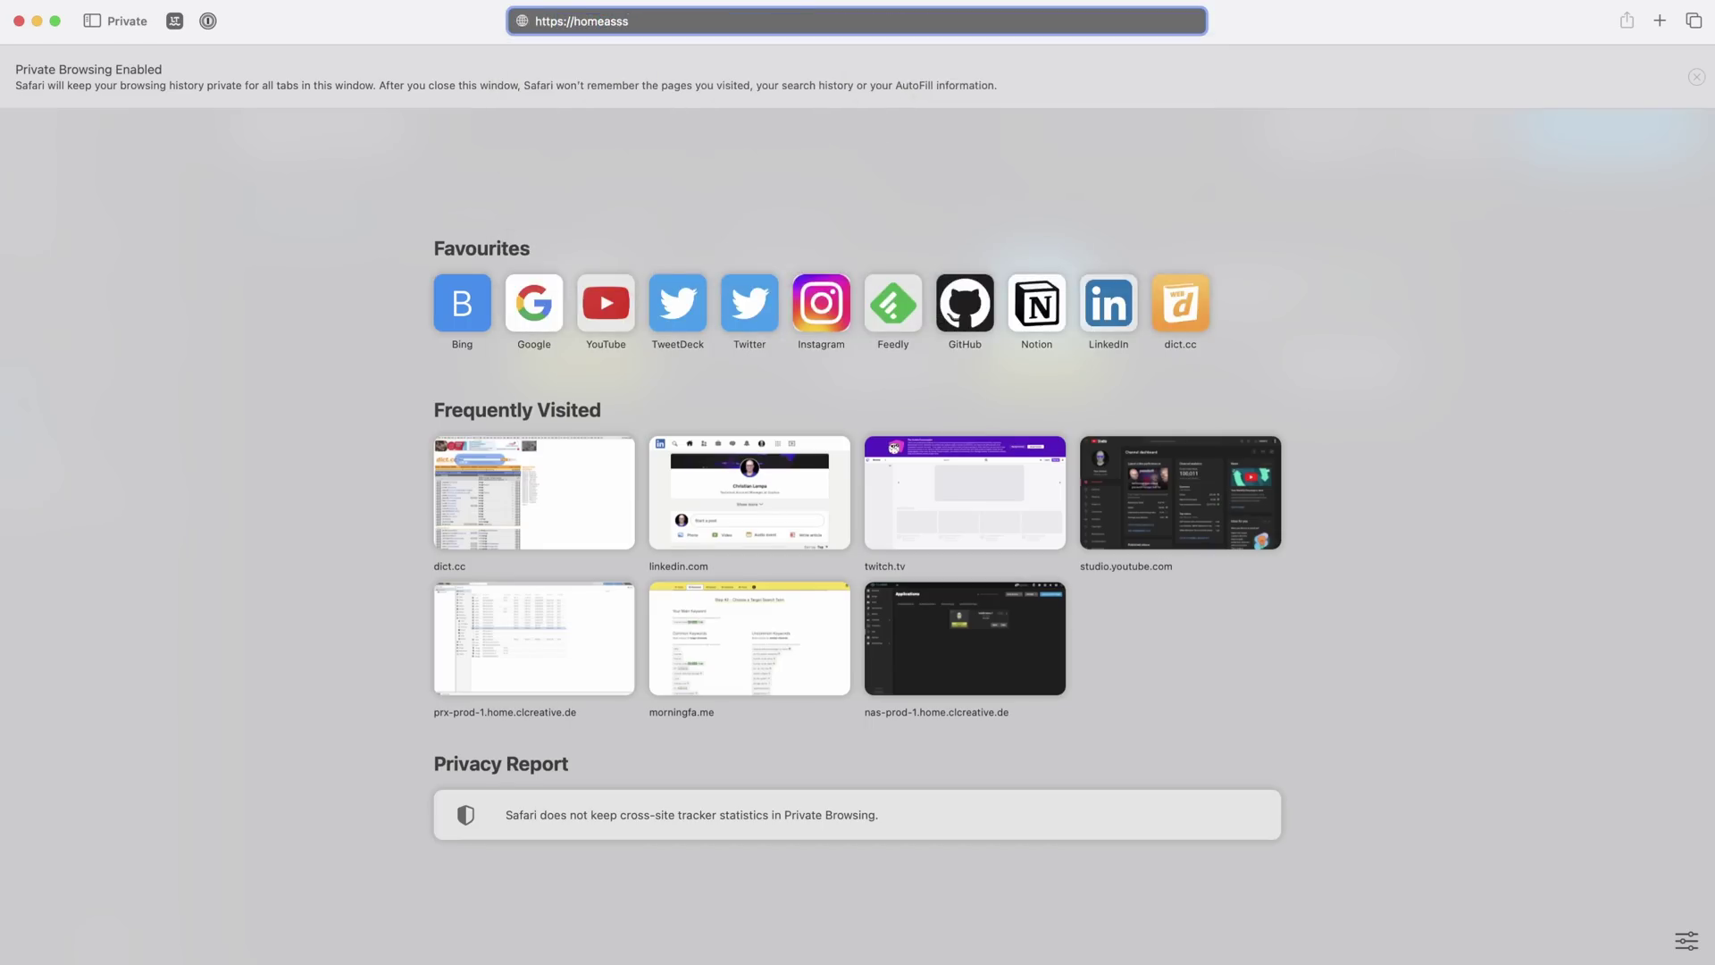
Fix the address typo and load the Home Assistant site
key("BackSpace")
type("i")
key("Return")
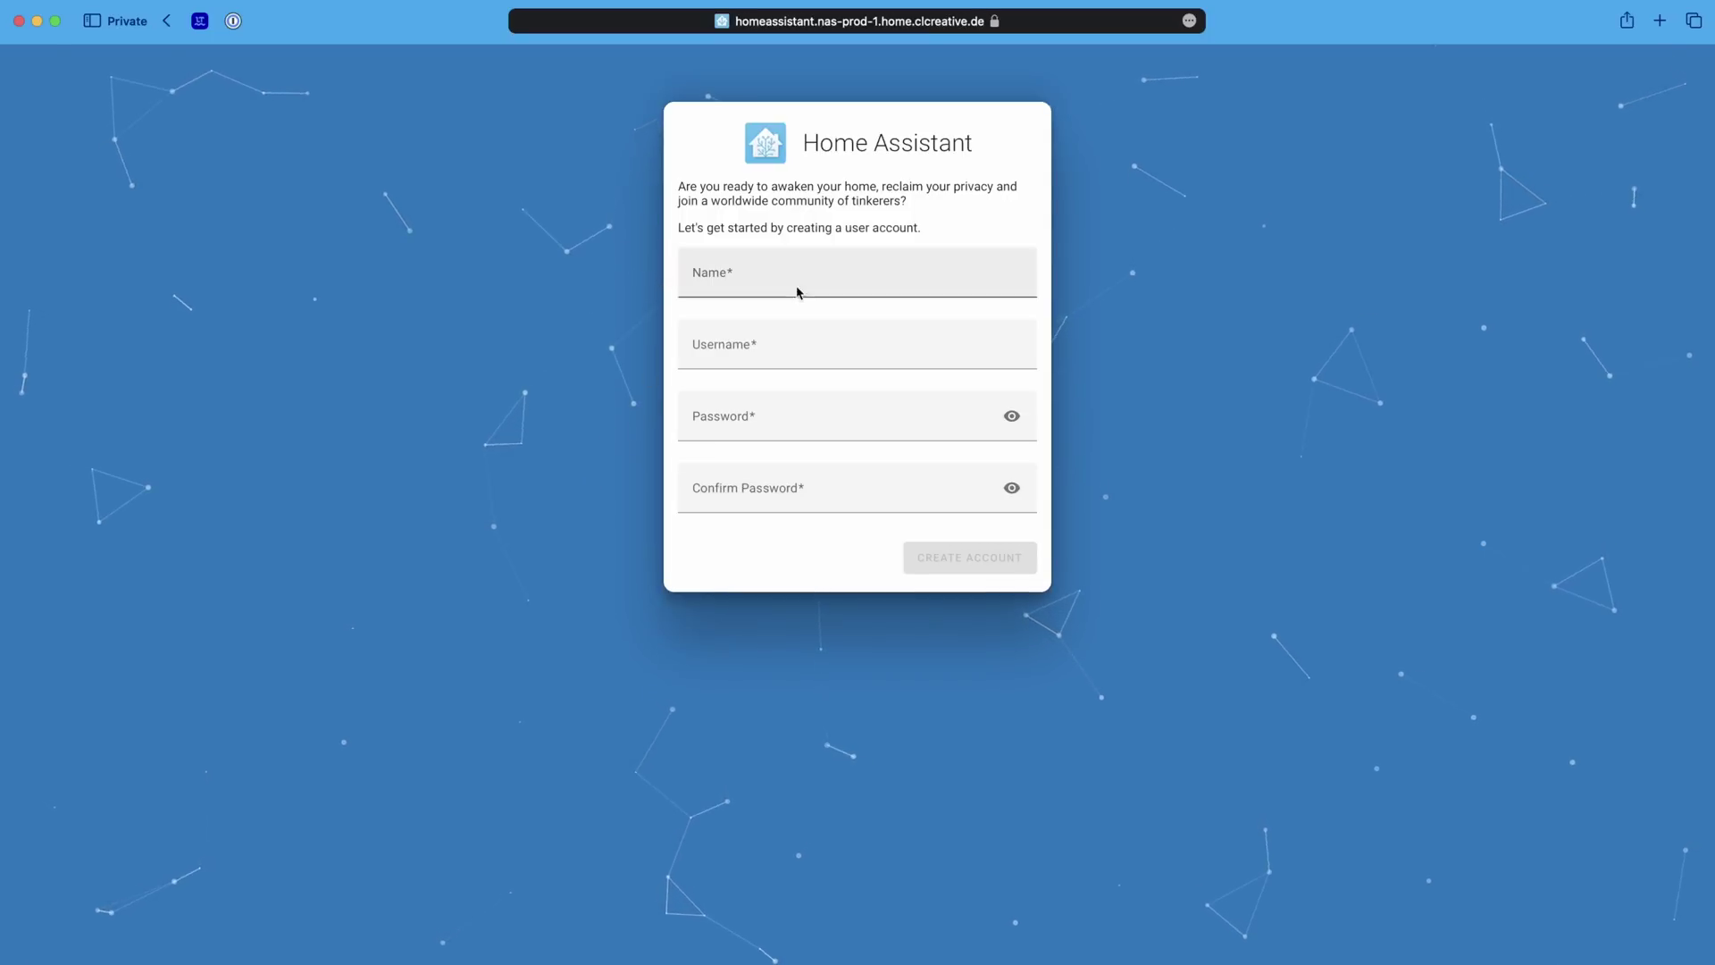
Inspect the certificate chain: ISRG Root X1, R3, and nas-prod-1.home.clcreative.de
left_click(994, 21)
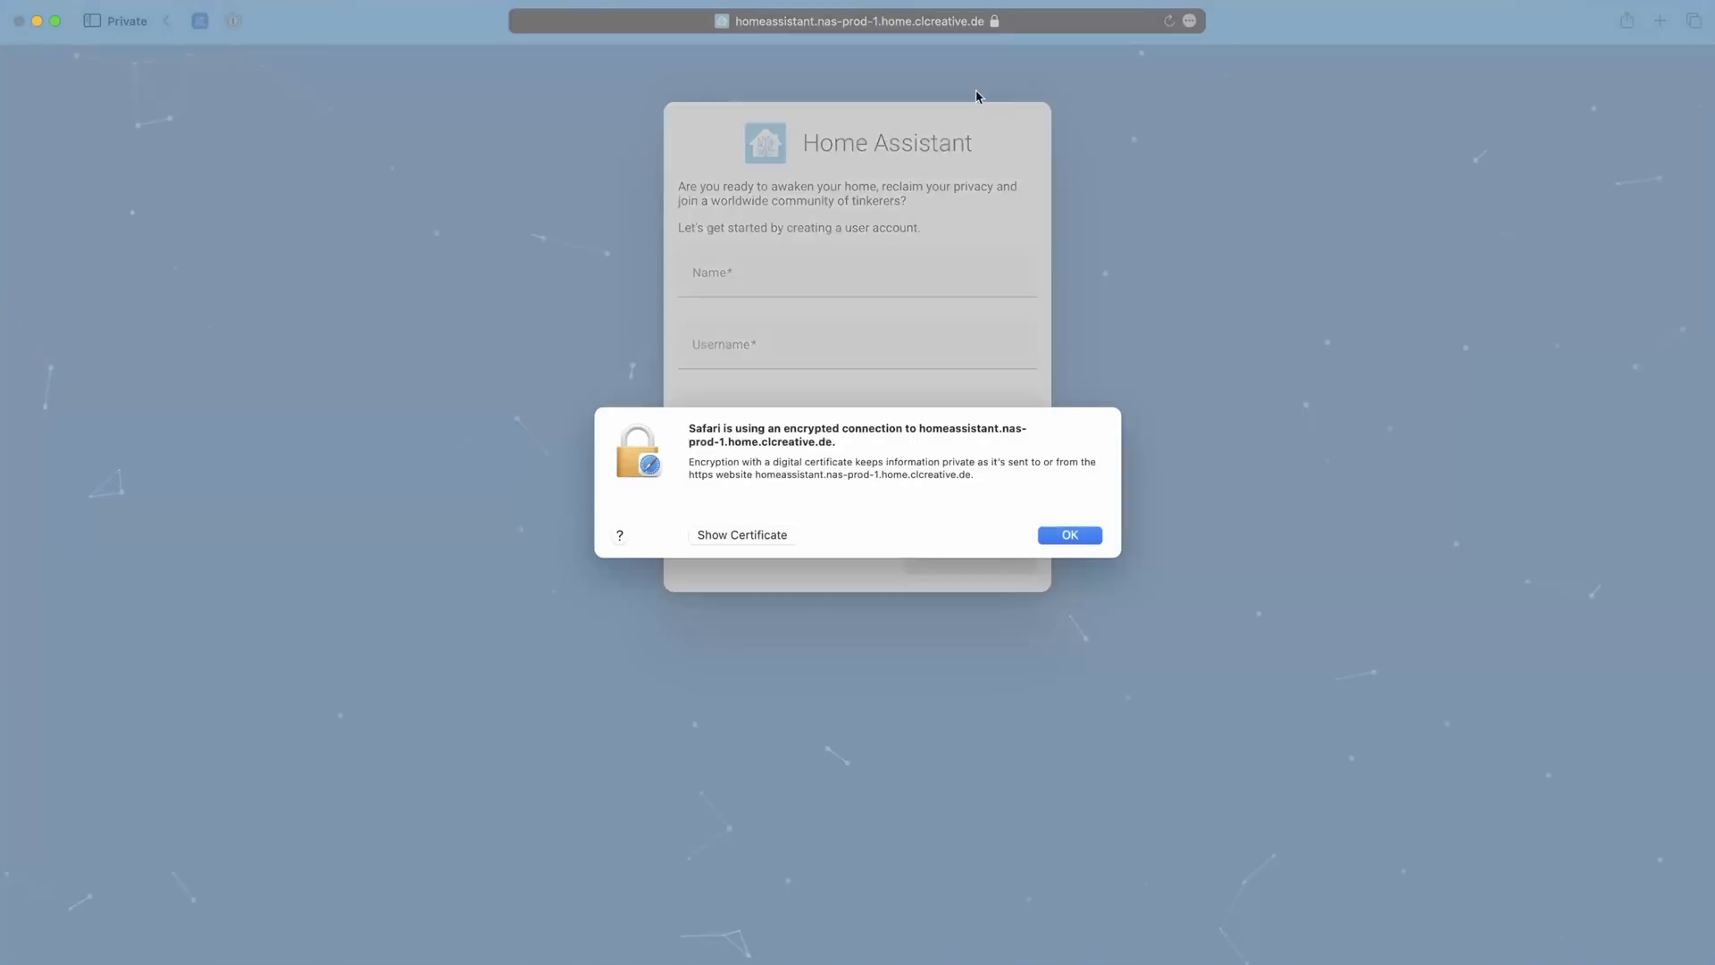
left_click(774, 534)
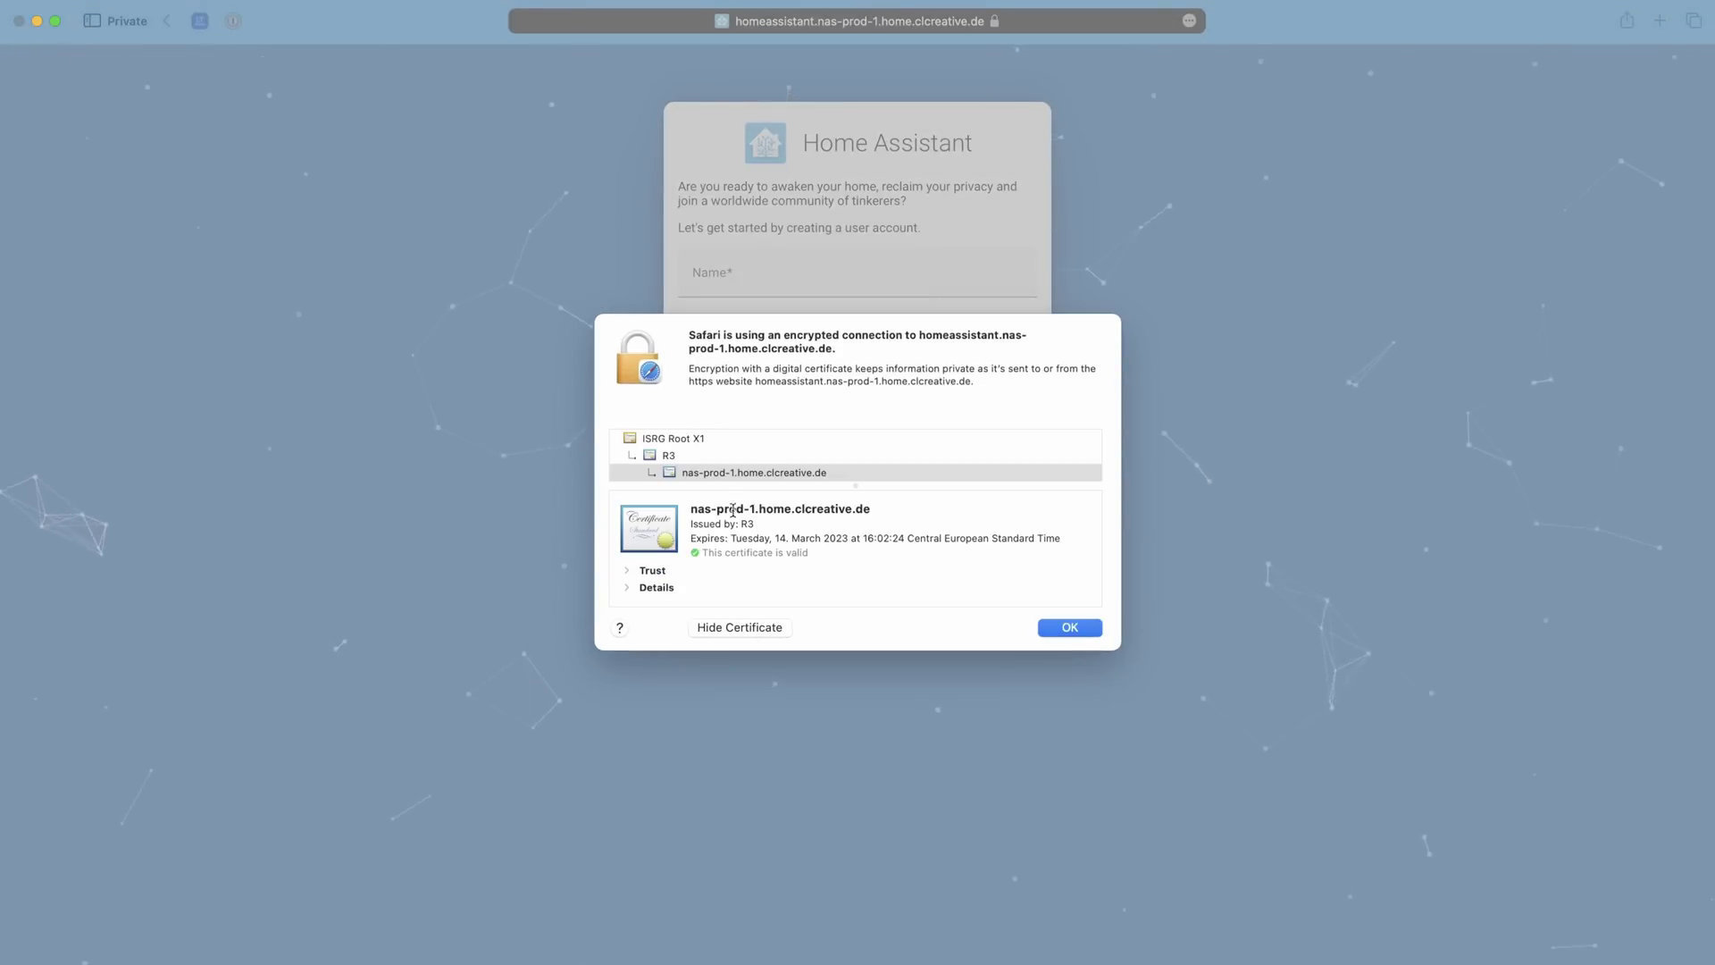
left_click(670, 438)
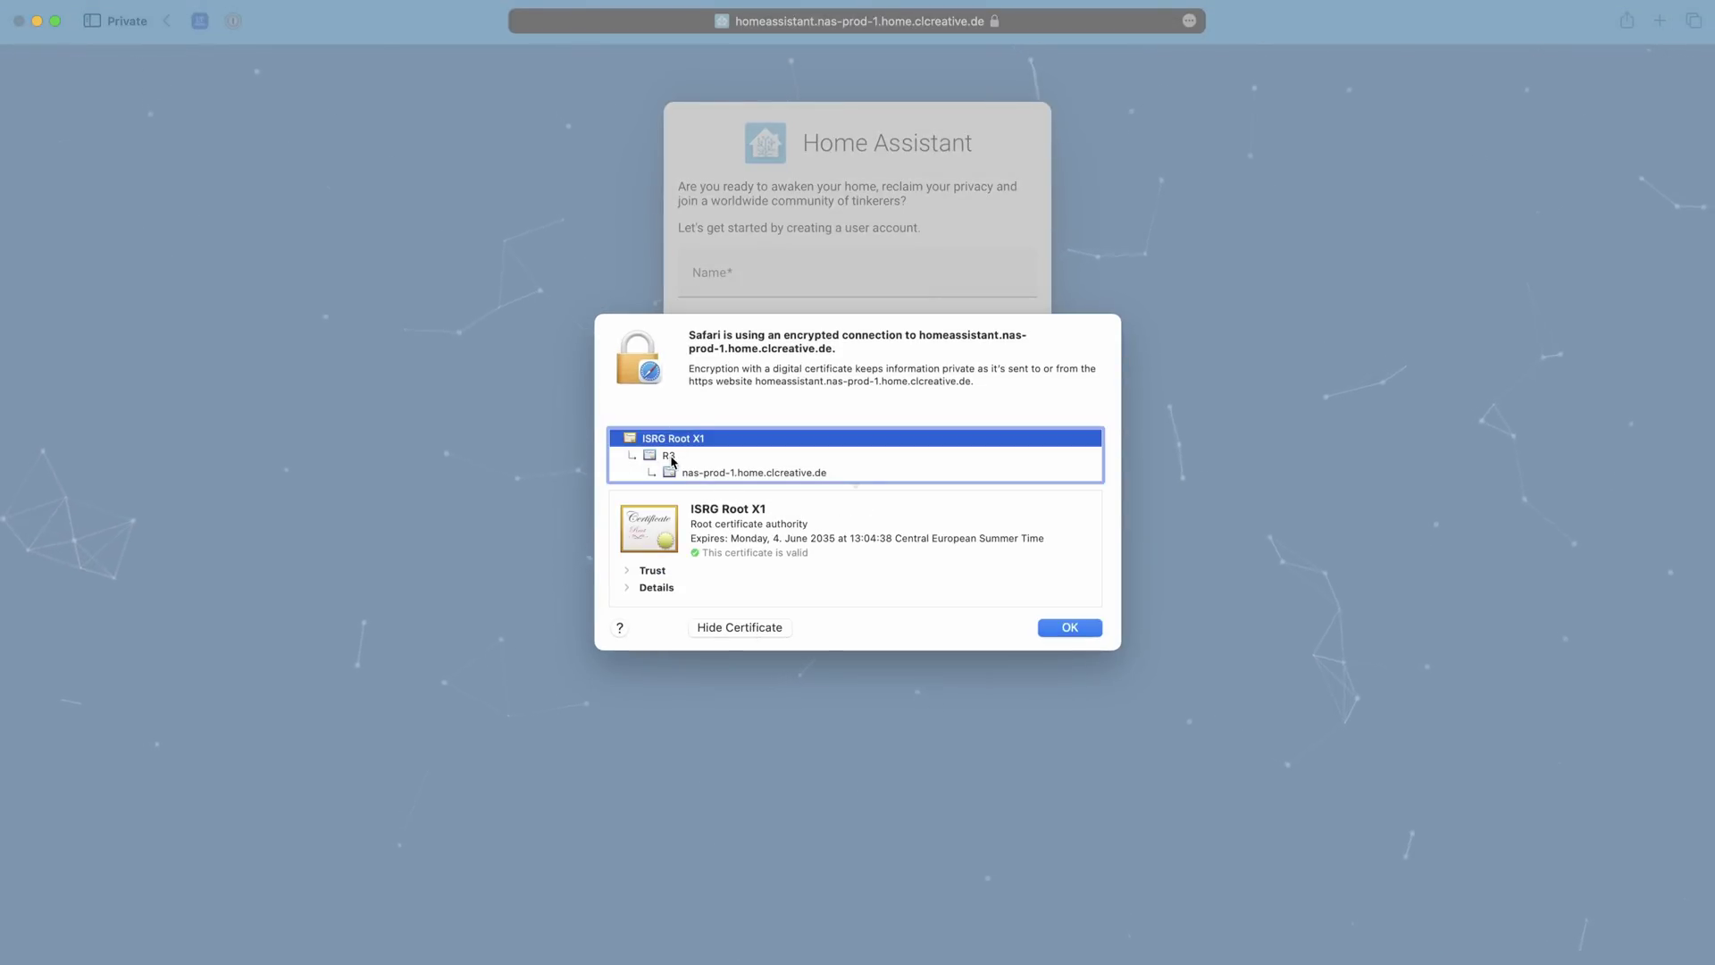
left_click(673, 458)
left_click(751, 473)
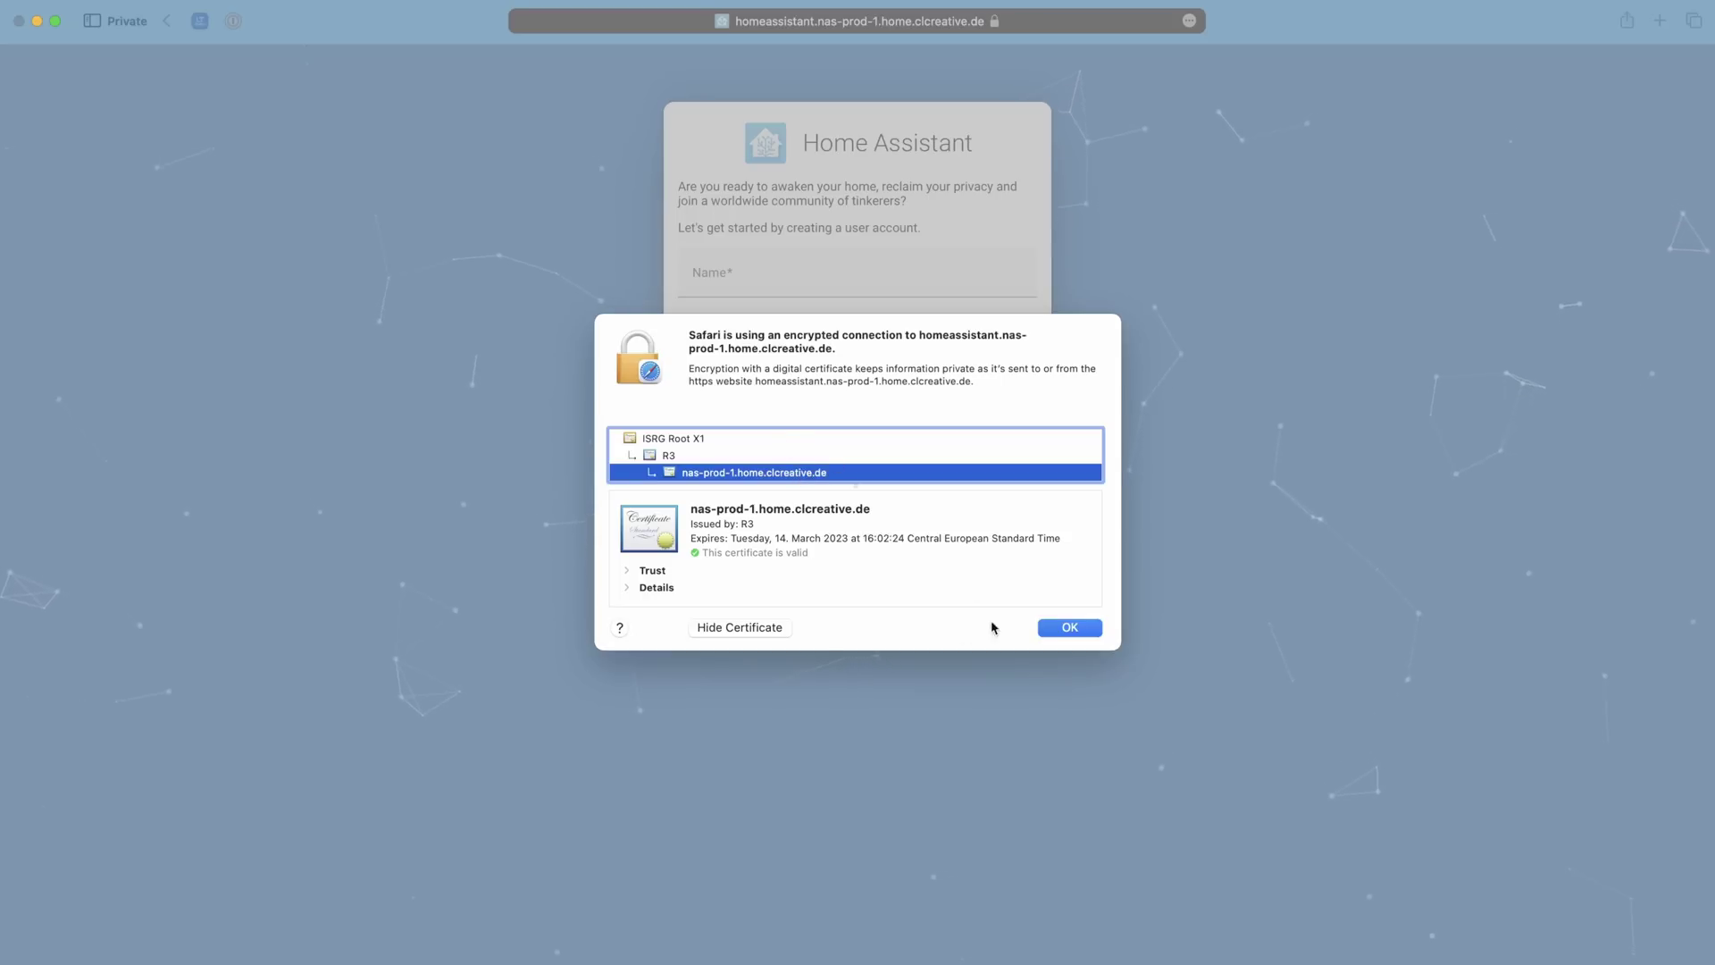
left_click(1067, 630)
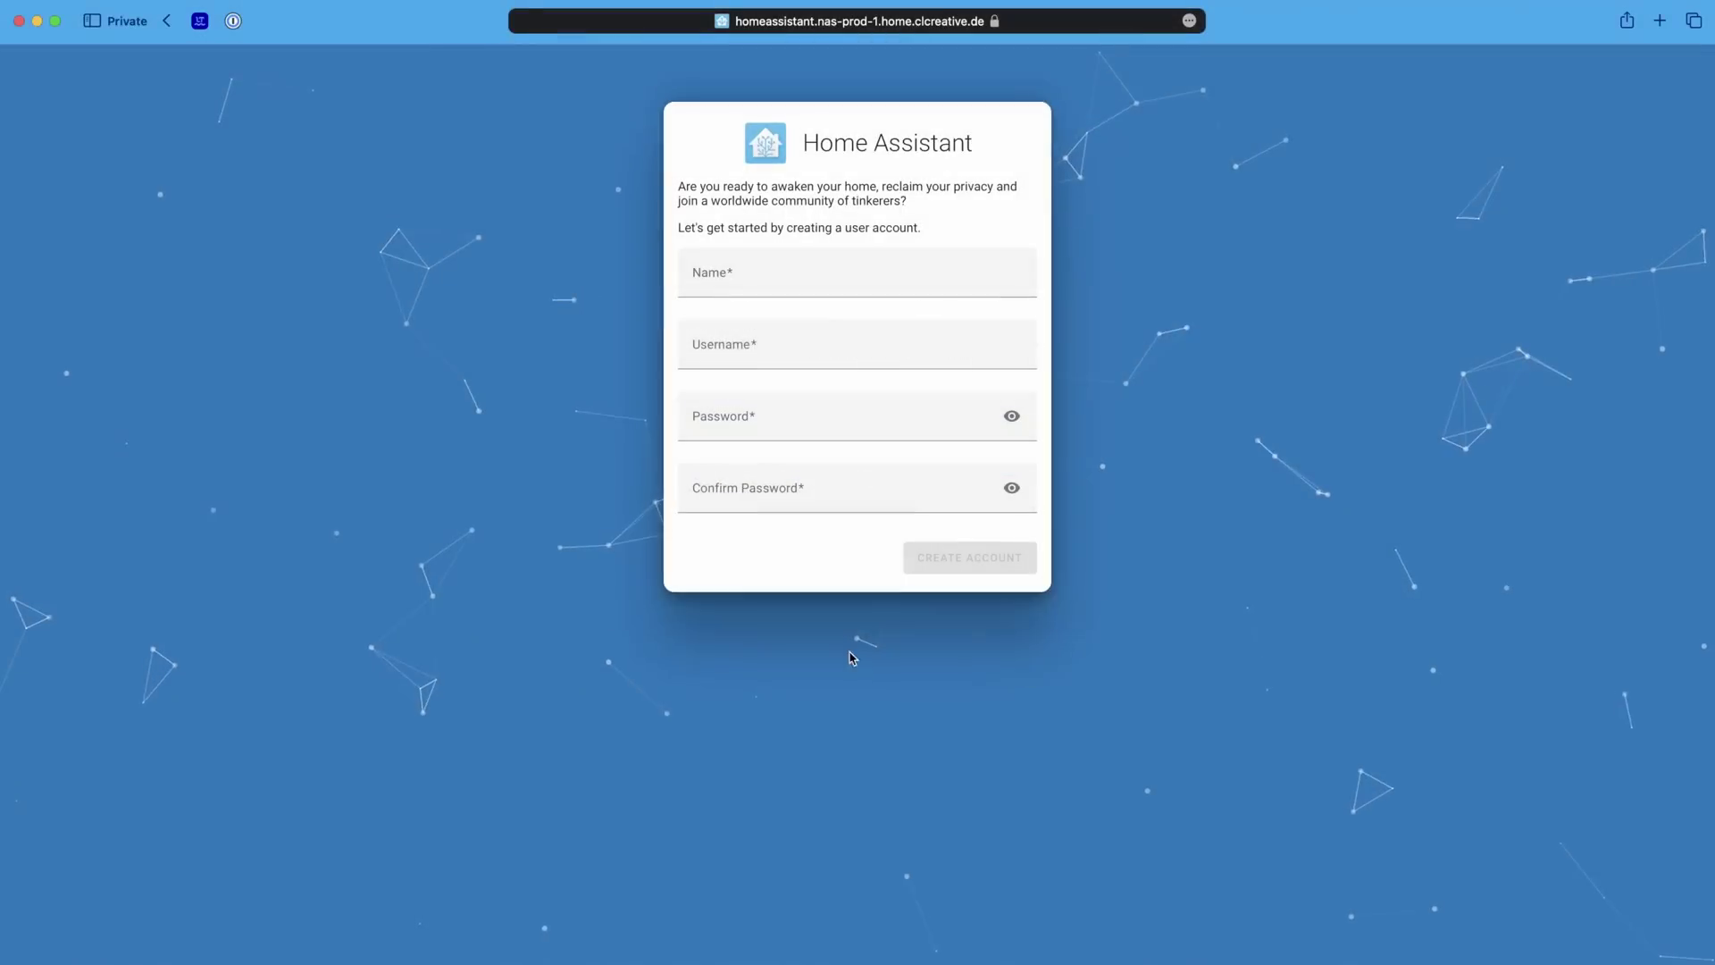